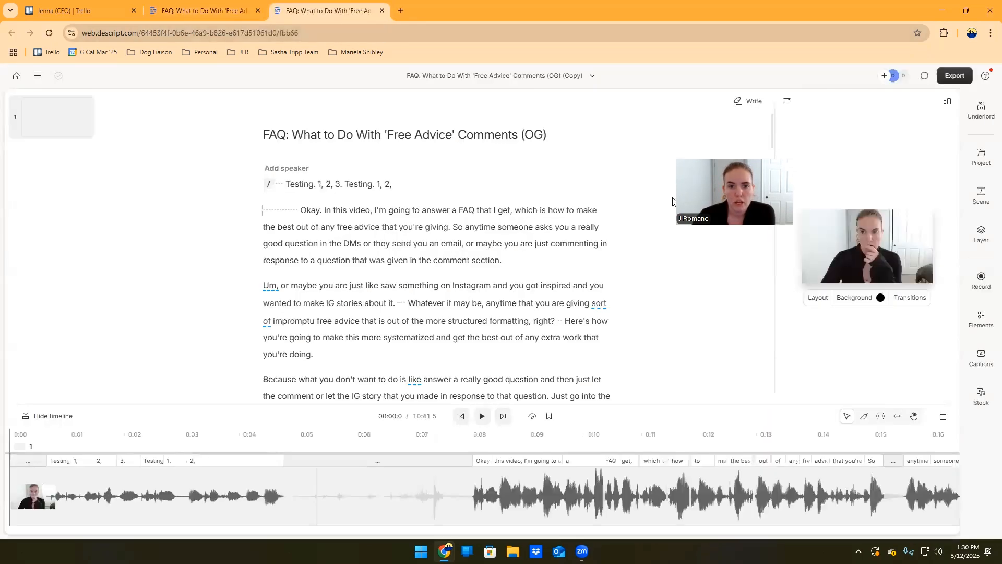
# - Replace "OG" with "Copy" in the parentheses of the script title
pyautogui.moveTo(672, 202); pyautogui.dragTo(603, 263)
pyautogui.moveTo(544, 134); pyautogui.dragTo(524, 129)
pyautogui.write('Copy')
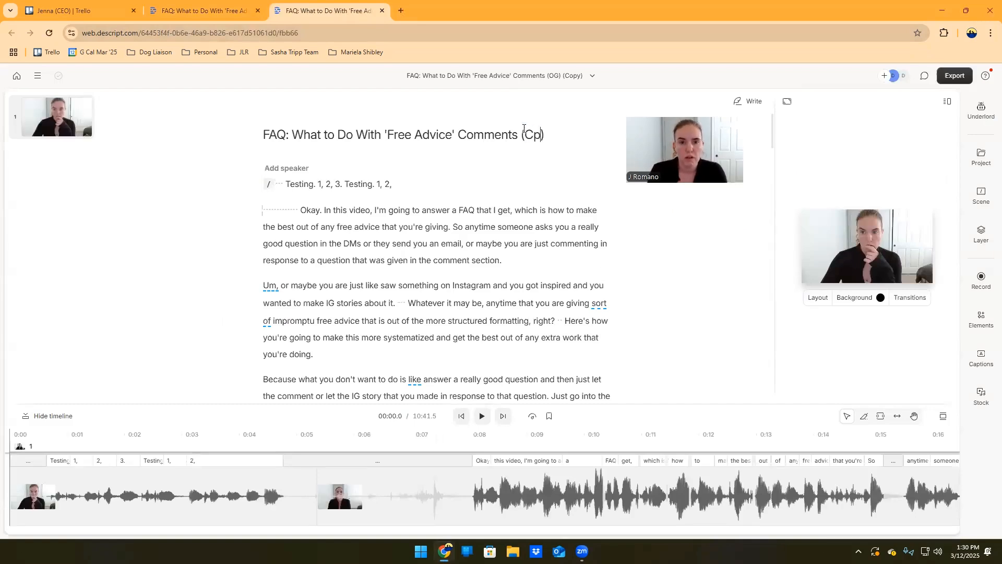
pyautogui.click(595, 188)
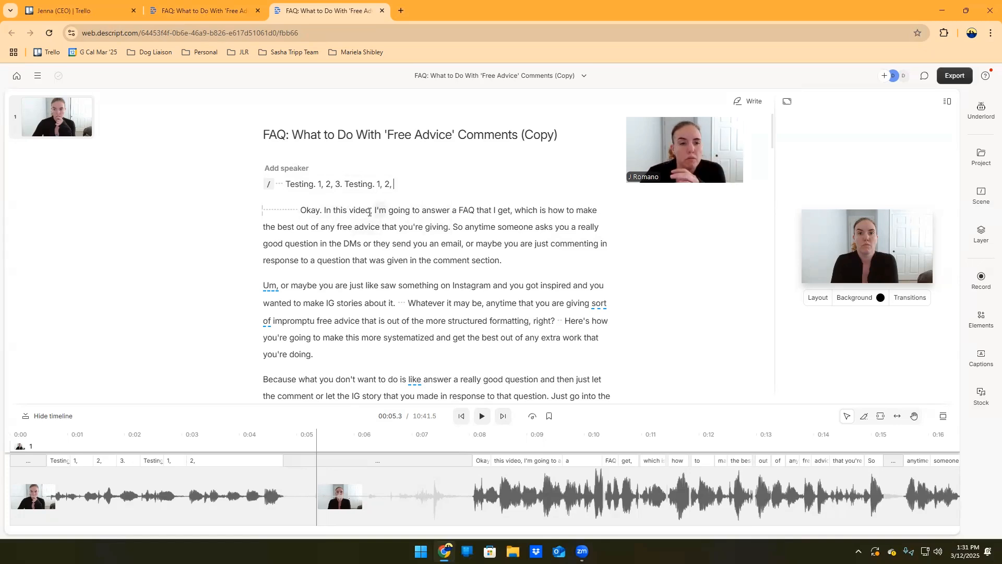
# - Locate the words "In this video" in the transcript and their matching audio, hiding and reshowing the timeline
pyautogui.moveTo(371, 211); pyautogui.dragTo(325, 211)
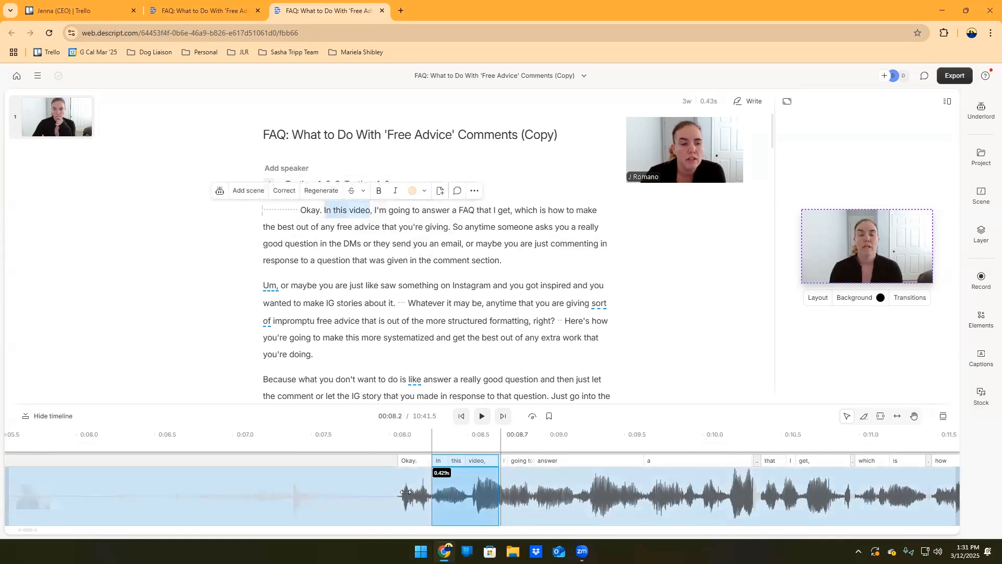
pyautogui.click(58, 417)
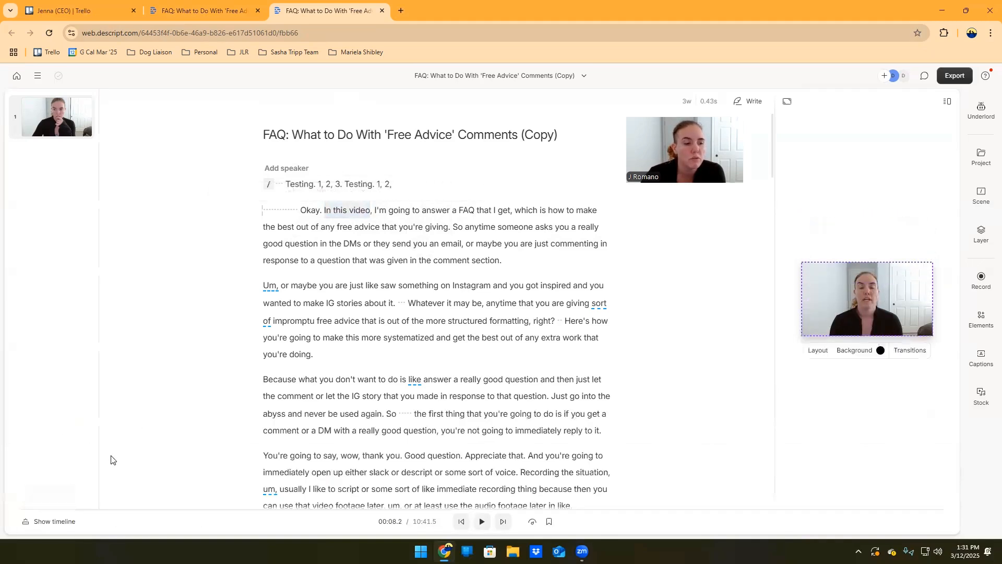
pyautogui.click(38, 523)
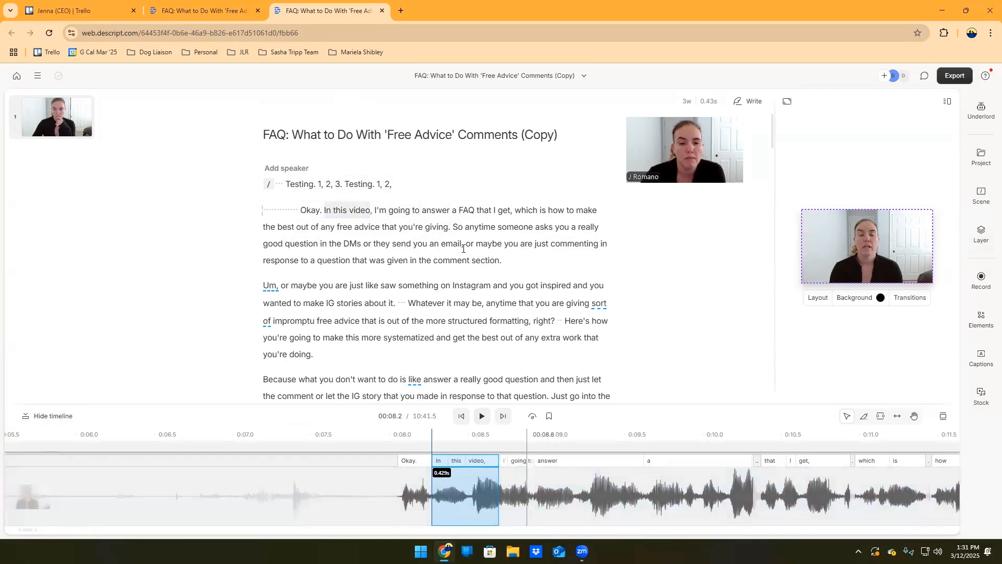
pyautogui.click(367, 209)
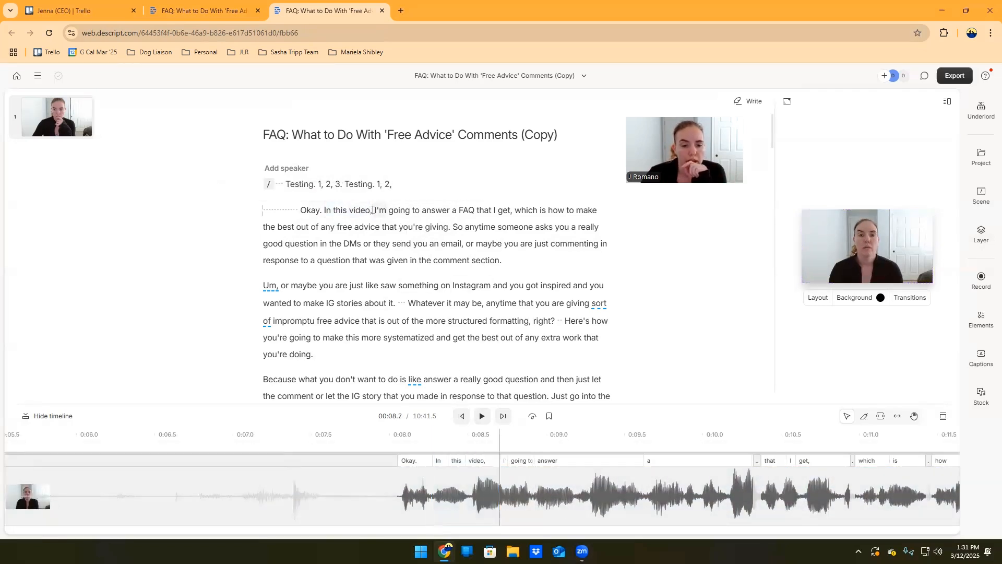
pyautogui.click(502, 498)
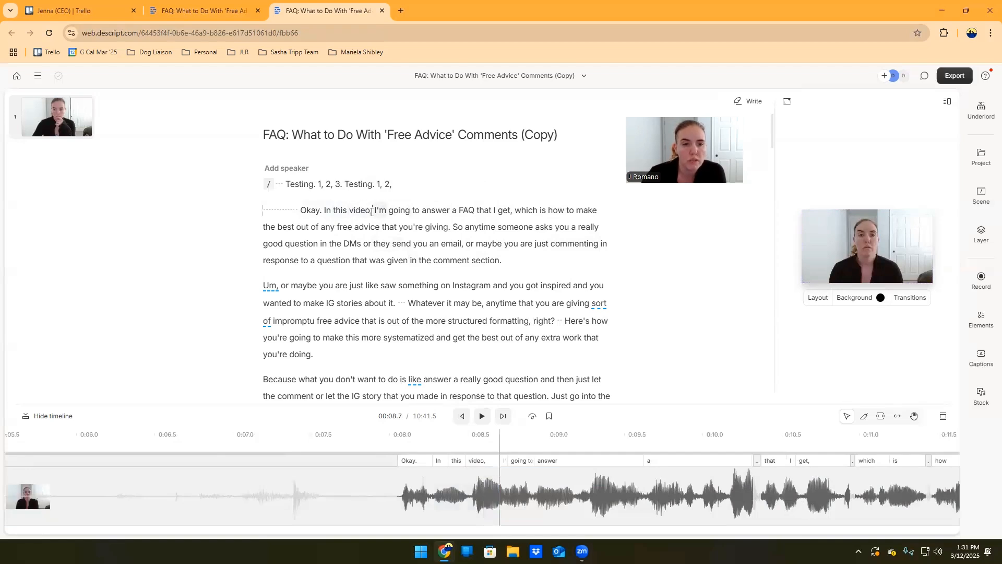
# - Delete the transcript's opening from the first "Testing" through "In this video"
pyautogui.moveTo(371, 212); pyautogui.dragTo(271, 193)
pyautogui.click(271, 193)
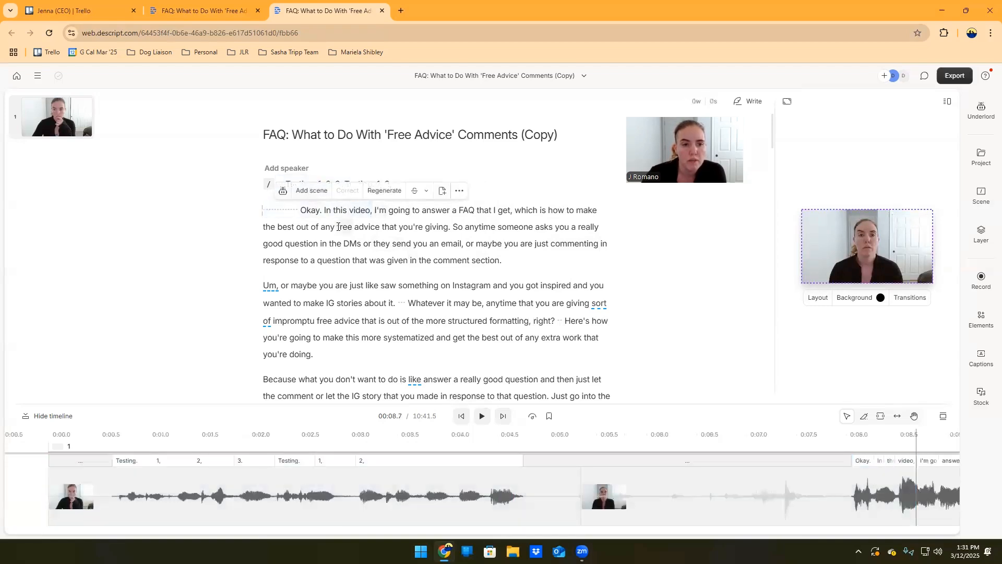
pyautogui.click(364, 211)
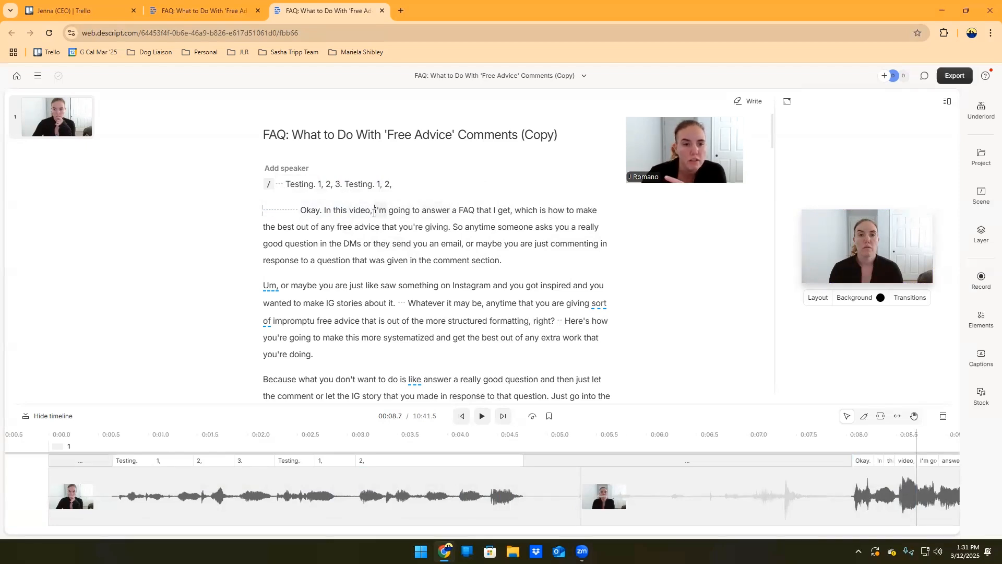
pyautogui.moveTo(371, 210); pyautogui.dragTo(308, 191)
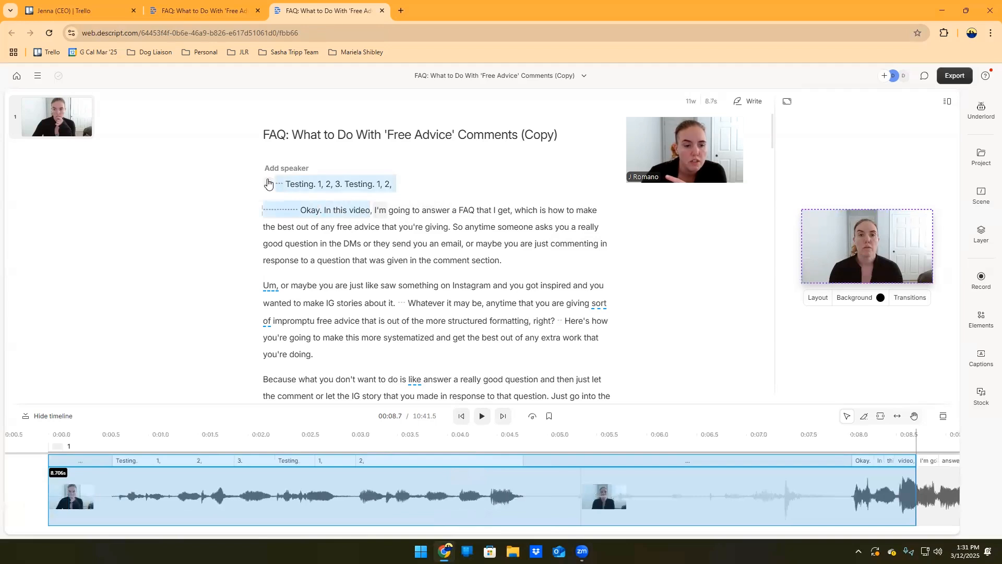
pyautogui.press('BackSpace')
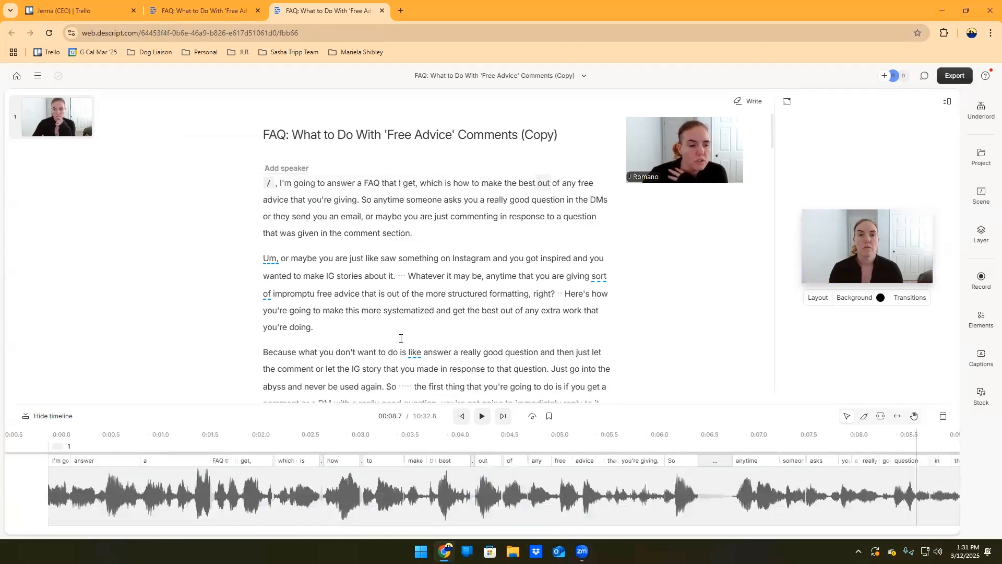
# - Play the trimmed opening from the start of the video and undo the deletion
pyautogui.click(462, 418)
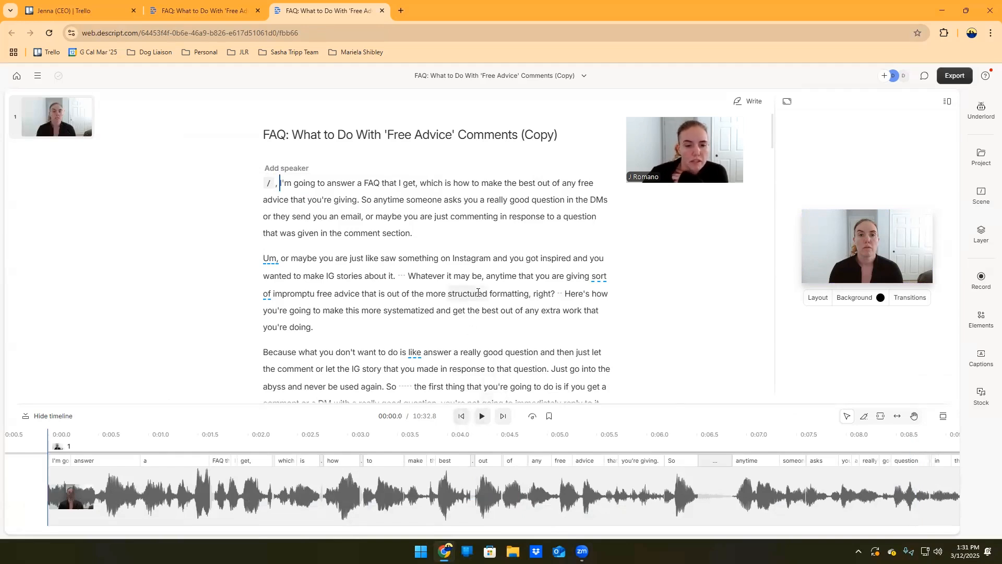
pyautogui.click(483, 416)
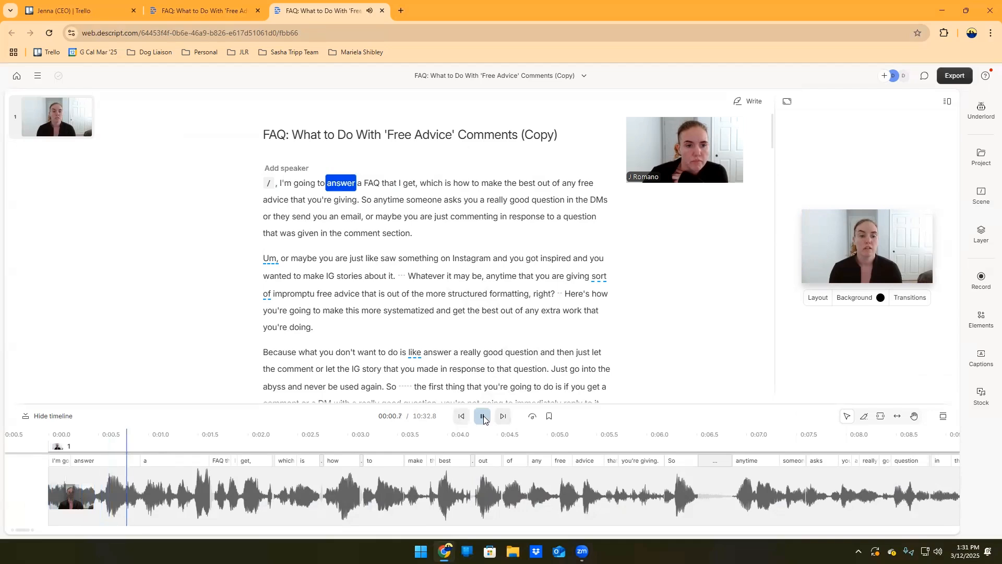
pyautogui.press('space')
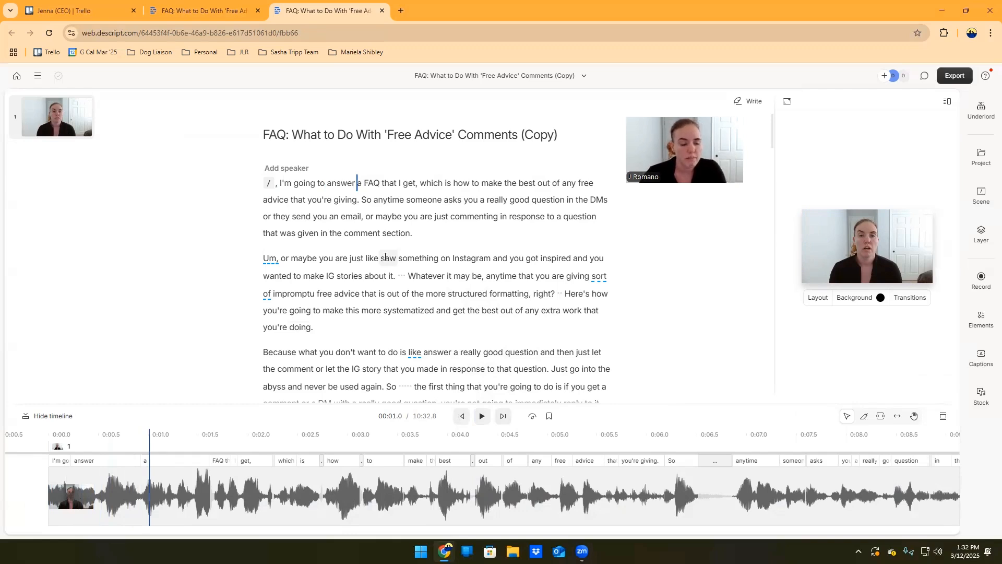
pyautogui.hotkey('ctrl', 'z')
pyautogui.click(412, 285)
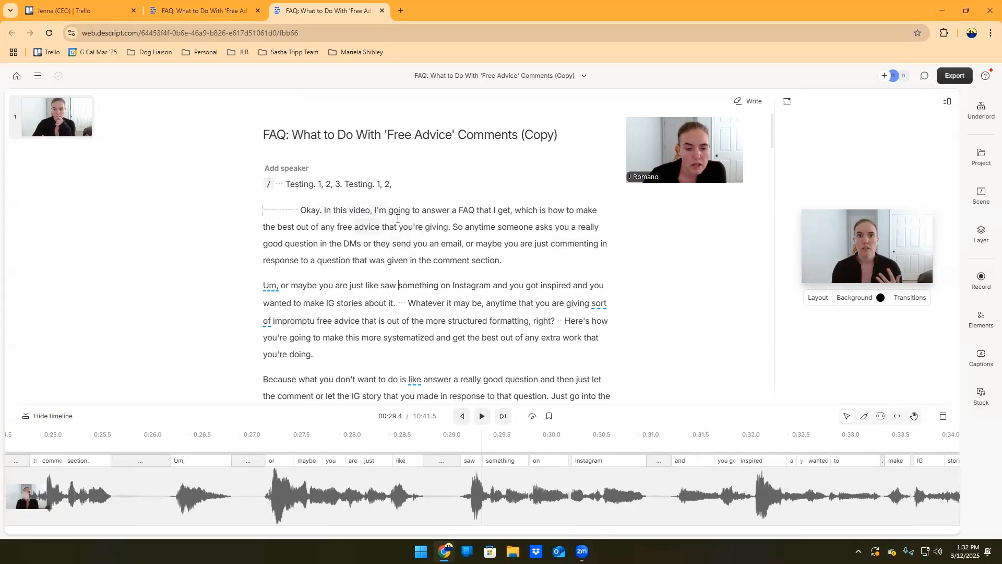
# - Delete the opening from just before the first "Testing" through "Okay.", keeping "In this video" as the first words
pyautogui.click(322, 213)
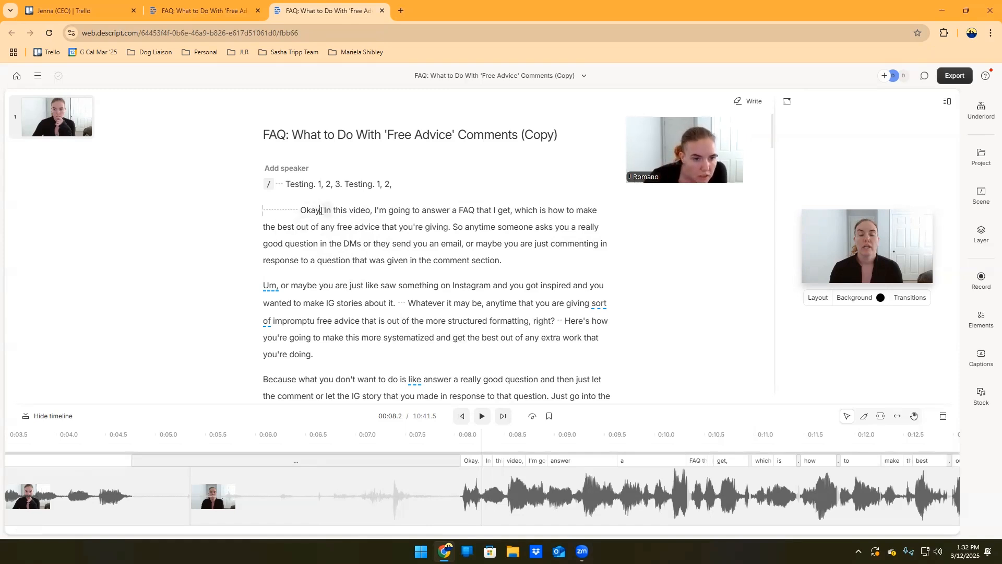
pyautogui.moveTo(321, 211); pyautogui.dragTo(278, 184)
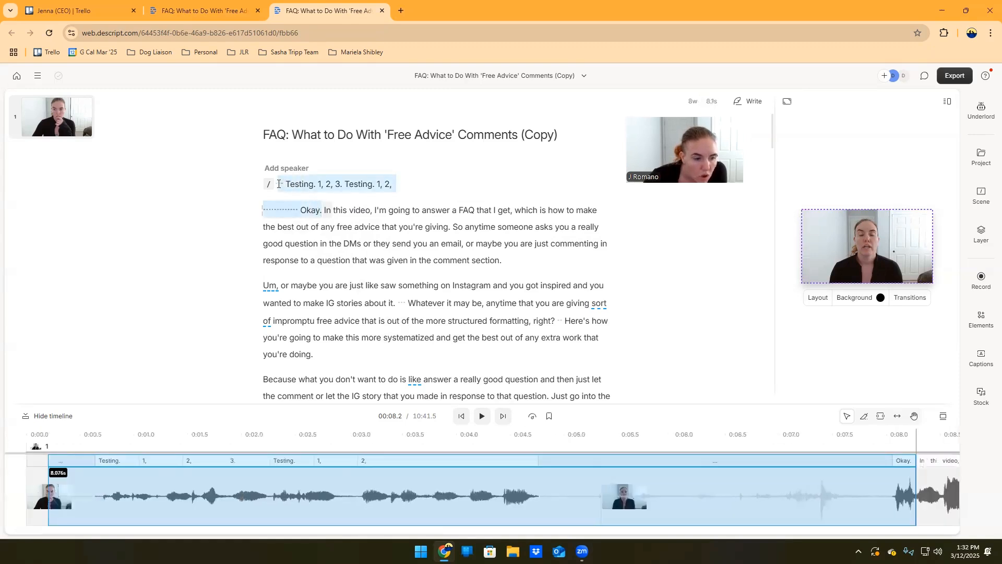
pyautogui.moveTo(278, 183); pyautogui.dragTo(278, 184)
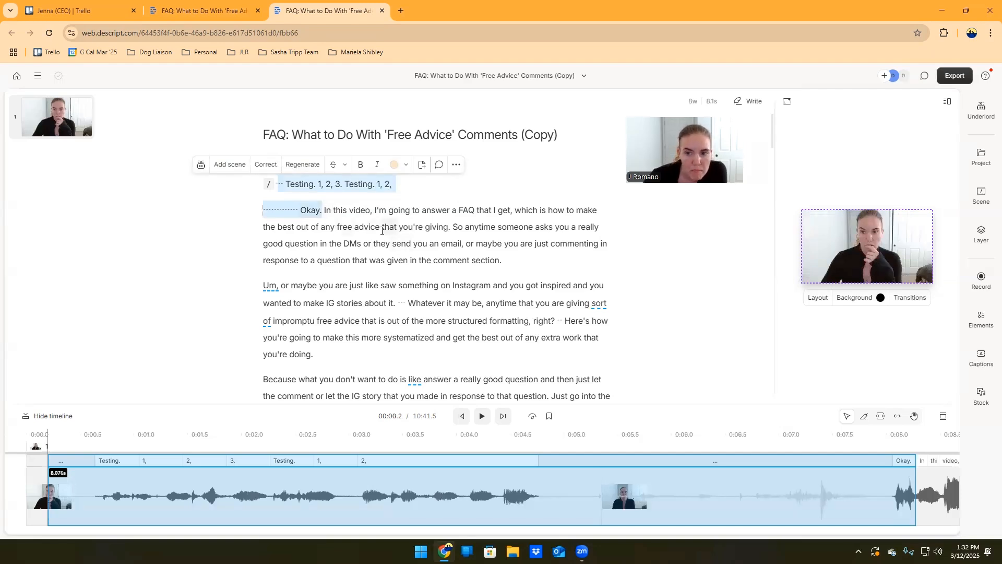
pyautogui.press('BackSpace')
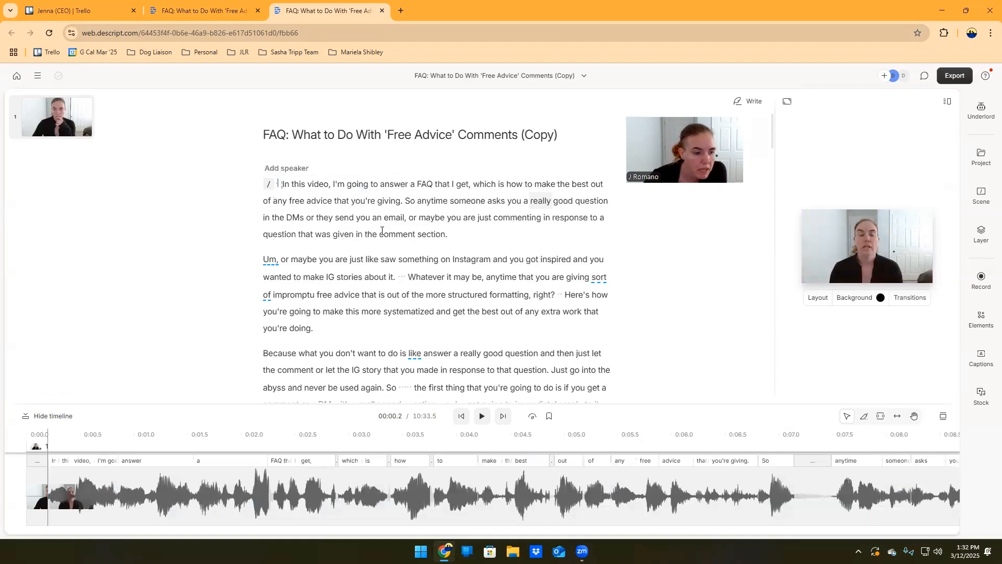
# - Replay the opening from the start to check the cut before "In this video", and undo that deletion
pyautogui.click(463, 417)
pyautogui.click(481, 416)
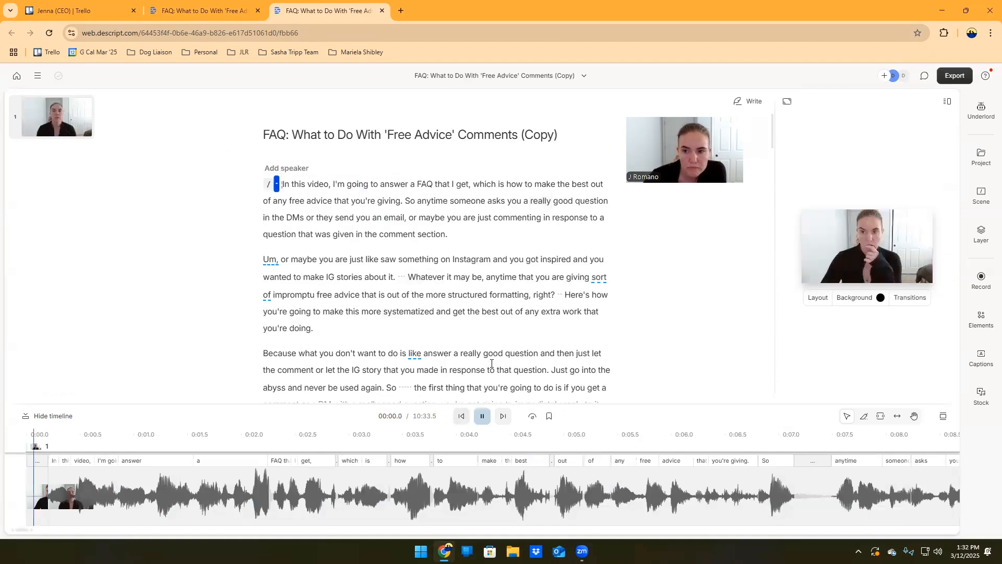
pyautogui.click(478, 420)
pyautogui.click(483, 419)
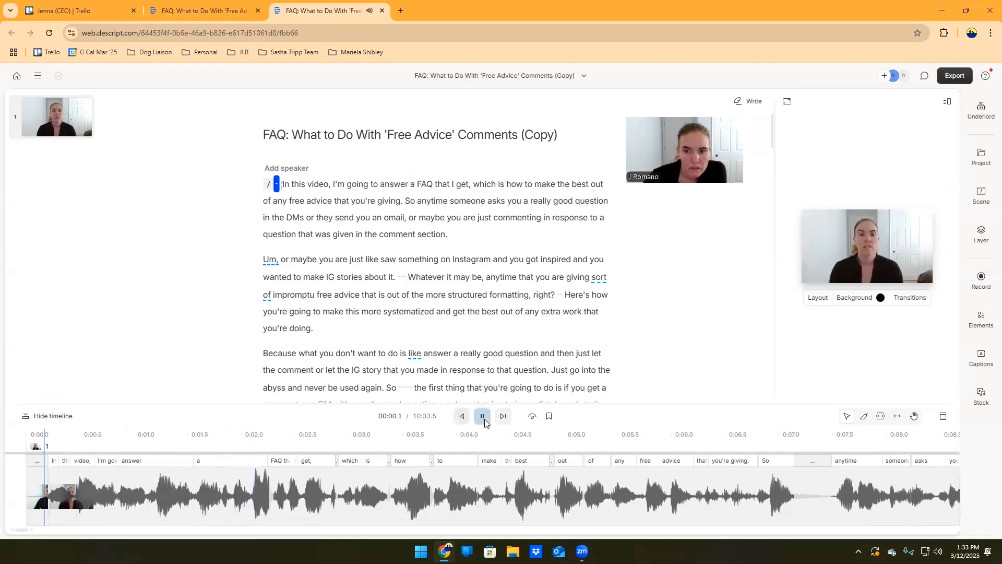
pyautogui.click(484, 420)
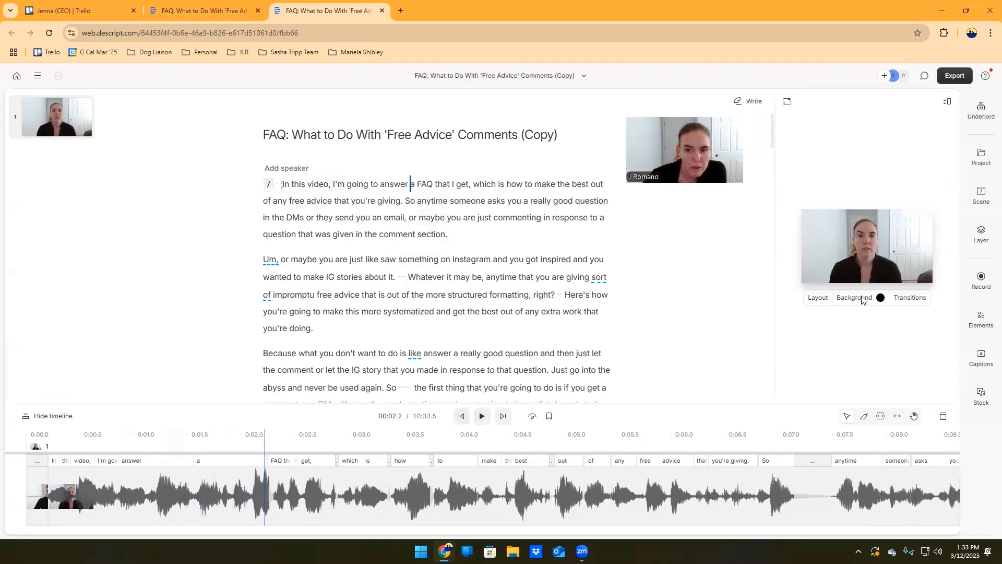
pyautogui.click(460, 417)
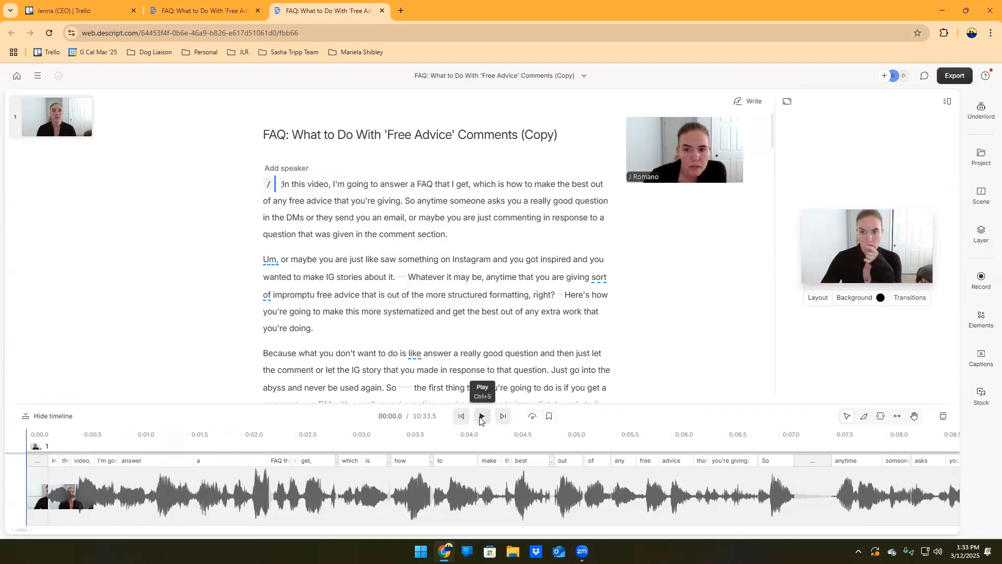
pyautogui.click(480, 416)
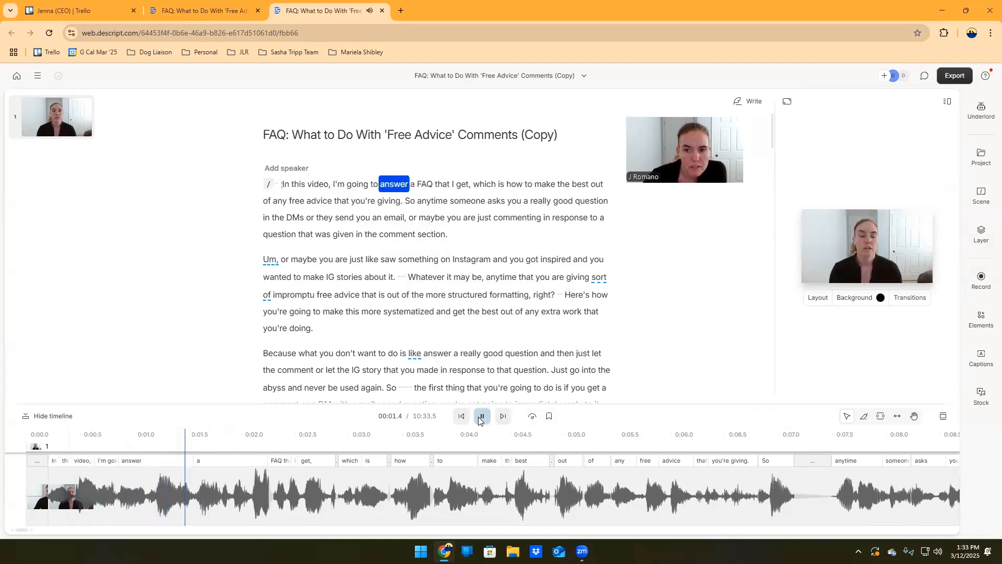
pyautogui.click(481, 417)
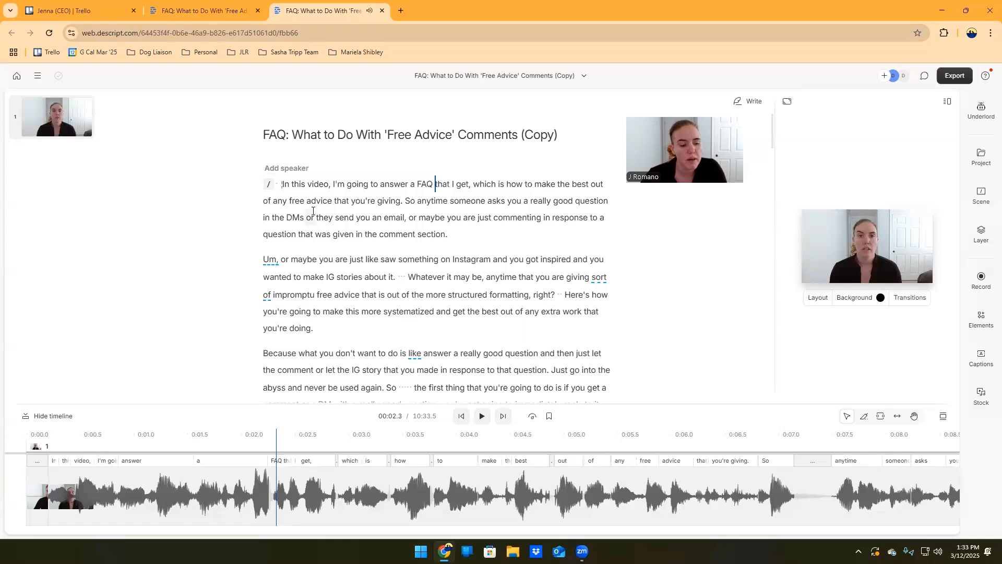
pyautogui.hotkey('ctrl', 'z')
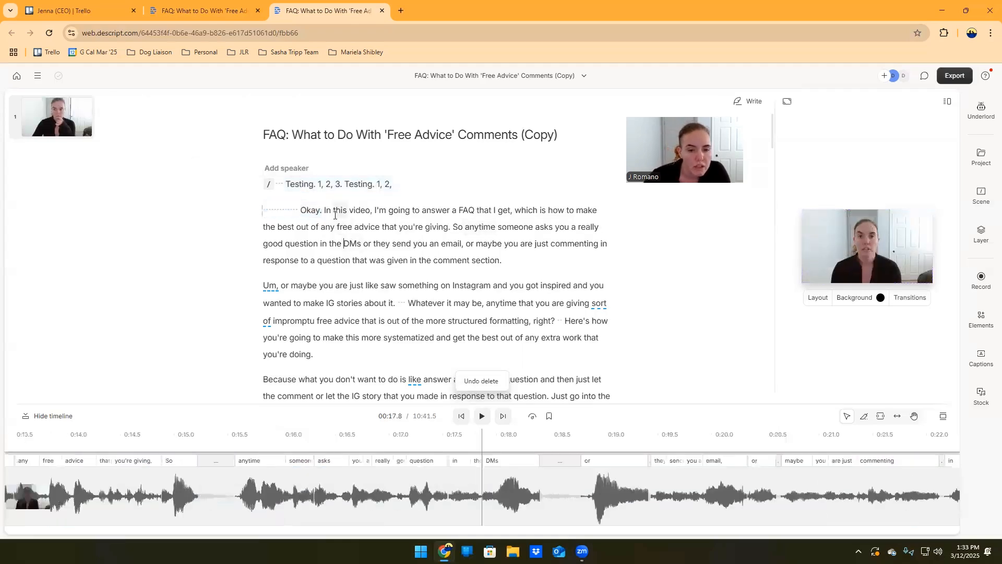
pyautogui.click(319, 211)
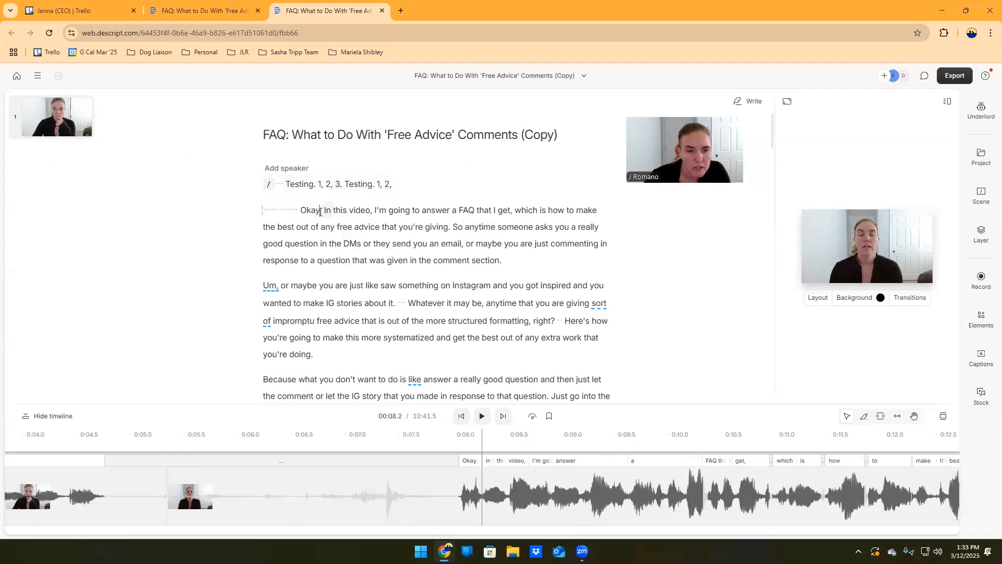
pyautogui.doubleClick(312, 208)
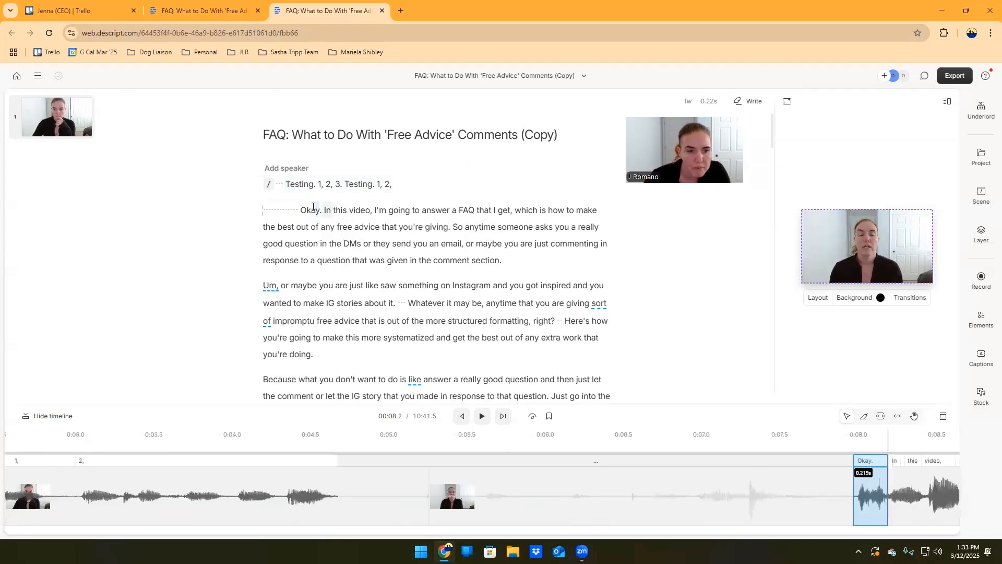
pyautogui.moveTo(306, 200); pyautogui.dragTo(271, 188)
pyautogui.click(323, 210)
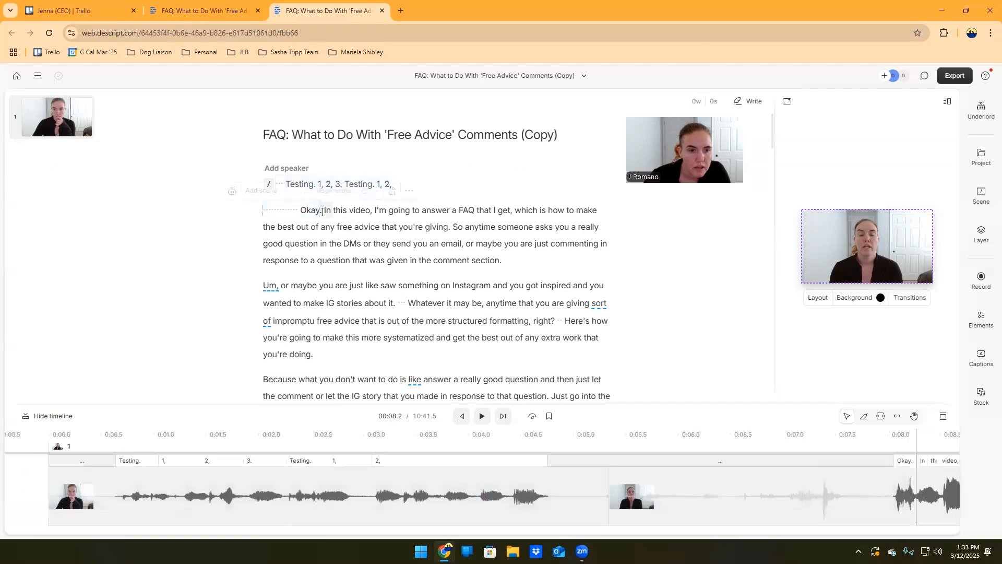
pyautogui.press('BackSpace')
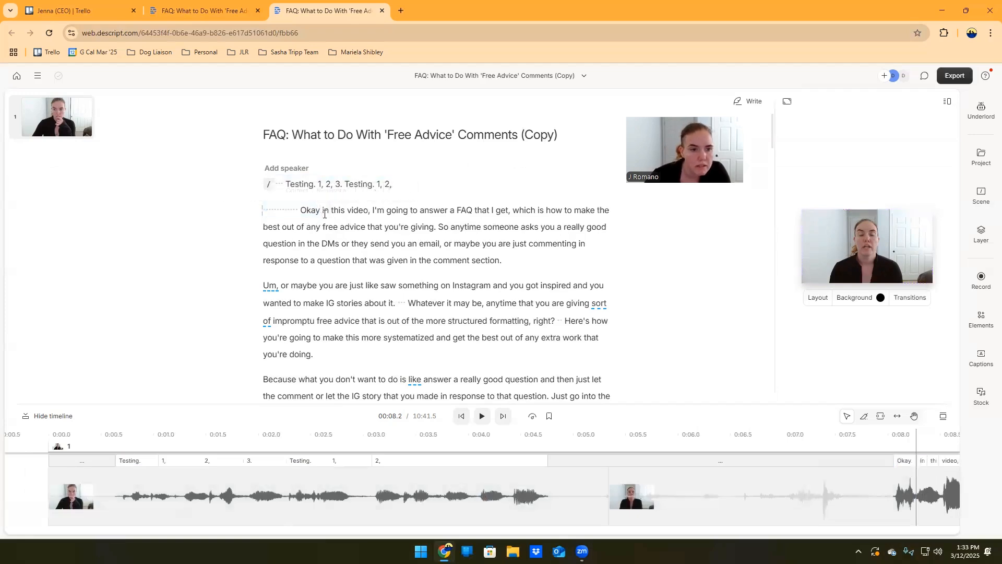
pyautogui.hotkey('ctrl', 'z')
pyautogui.moveTo(320, 212); pyautogui.dragTo(278, 187)
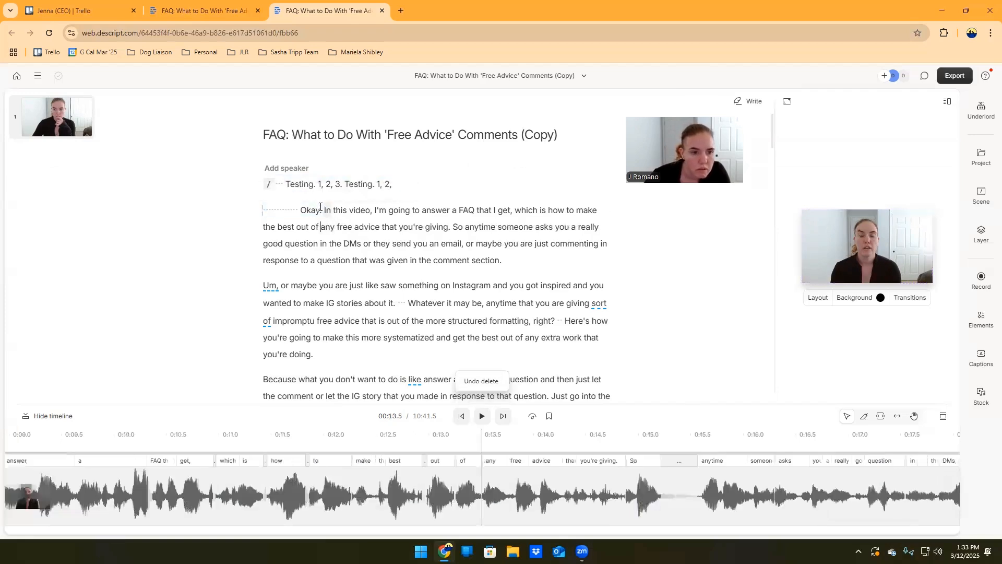
pyautogui.click(308, 256)
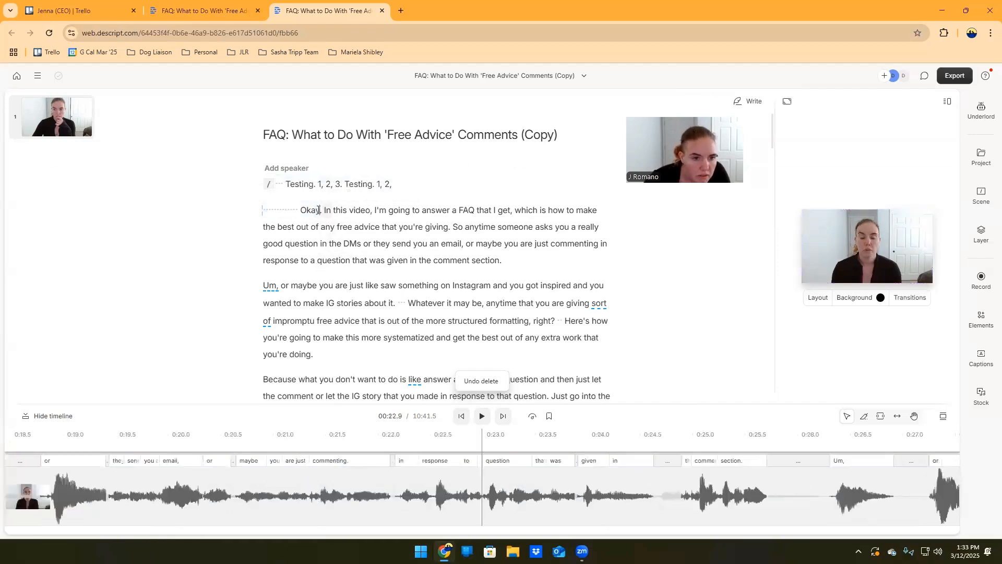
pyautogui.moveTo(319, 210); pyautogui.dragTo(277, 185)
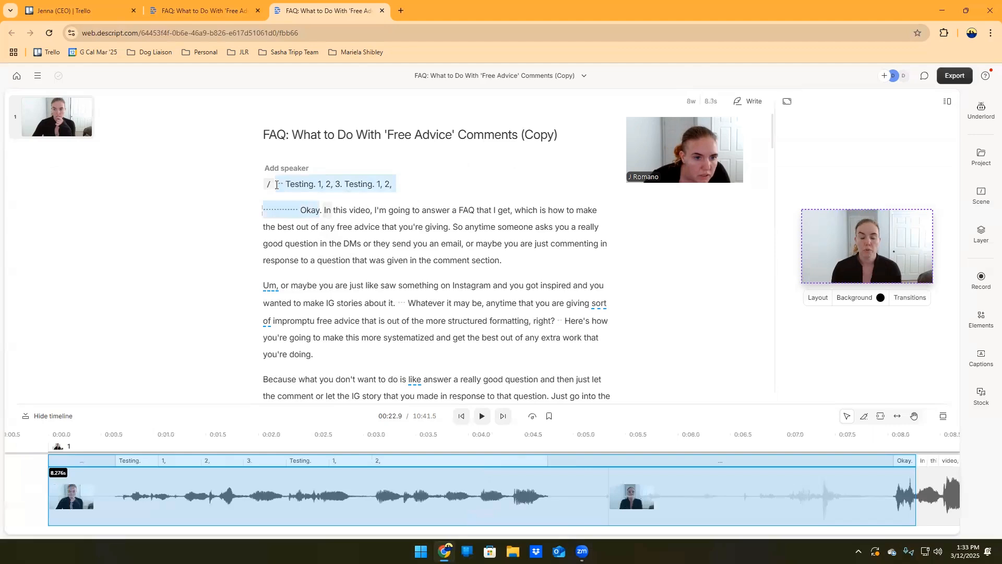
pyautogui.click(276, 188)
pyautogui.click(310, 224)
pyautogui.moveTo(321, 210); pyautogui.dragTo(270, 206)
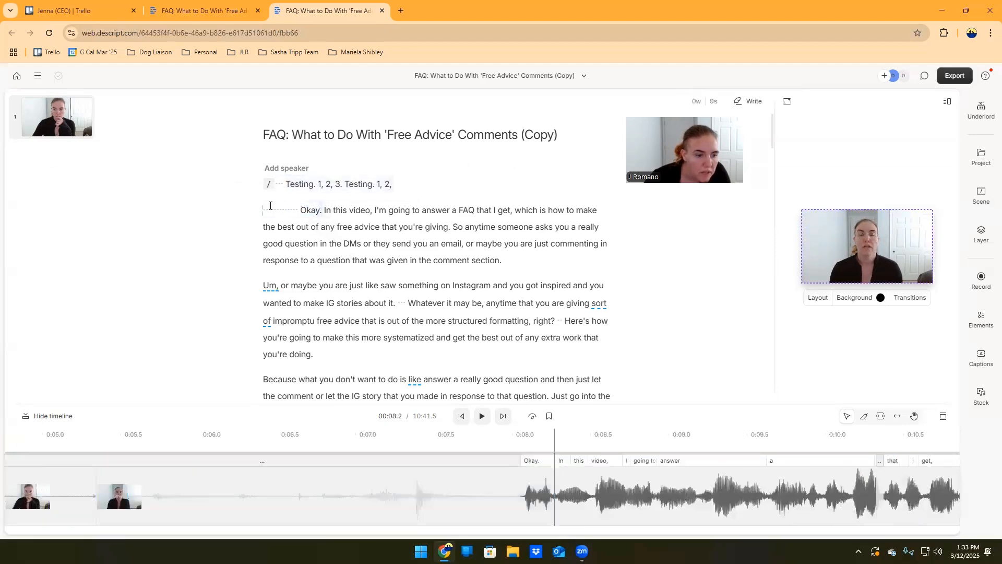
pyautogui.click(310, 257)
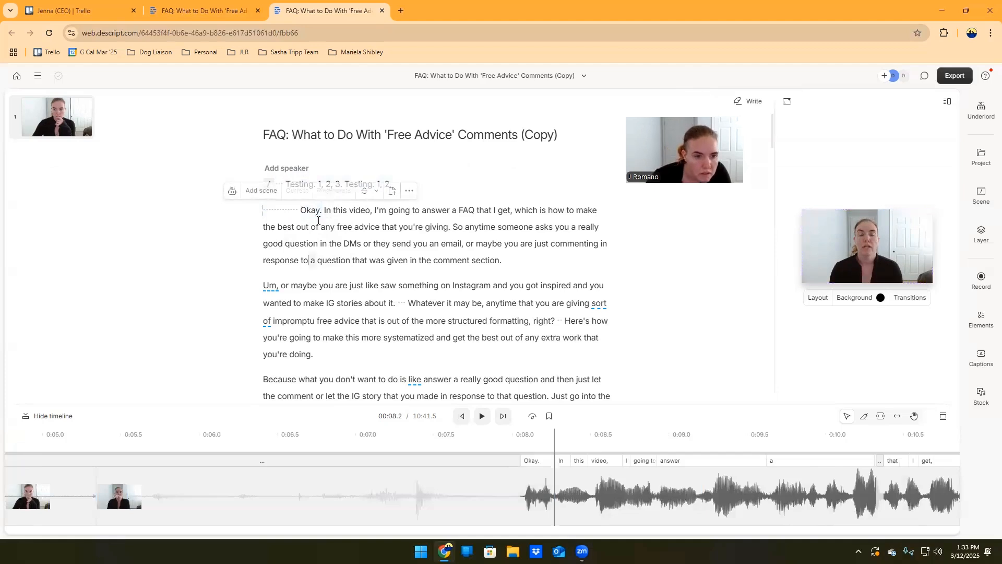
# - Delete "Okay" with its preceding pause, the "Testing. 1, 2, 3. Testing. 1, 2," line and the leftover gap before "In this video"
pyautogui.moveTo(318, 210); pyautogui.dragTo(266, 207)
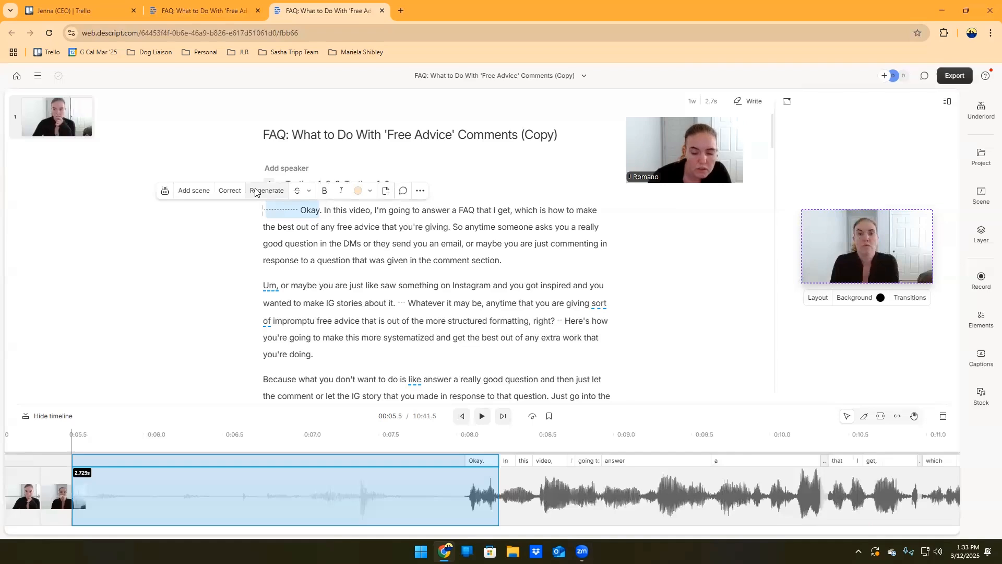
pyautogui.press('BackSpace')
pyautogui.moveTo(394, 182); pyautogui.dragTo(265, 184)
pyautogui.press('BackSpace')
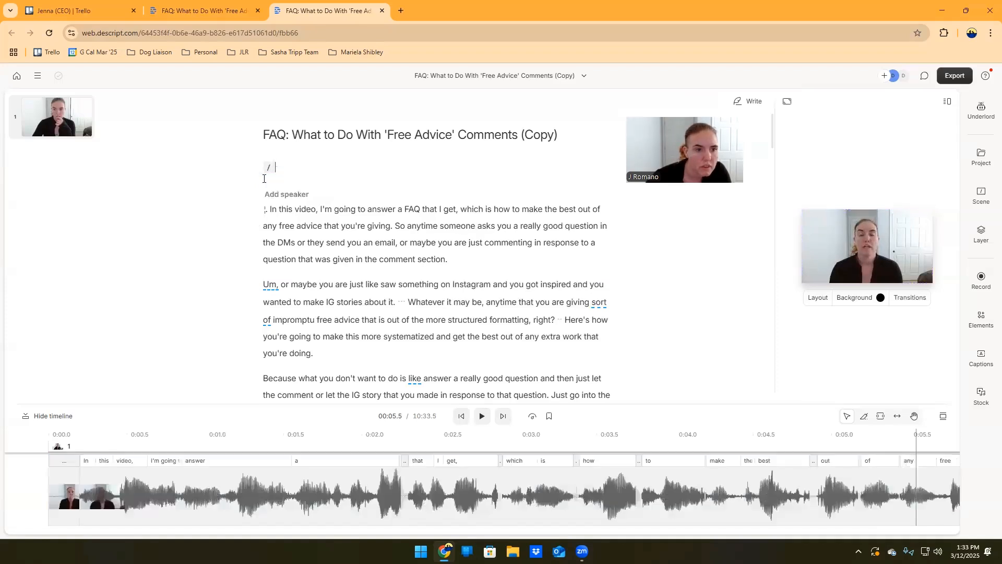
pyautogui.press('Delete')
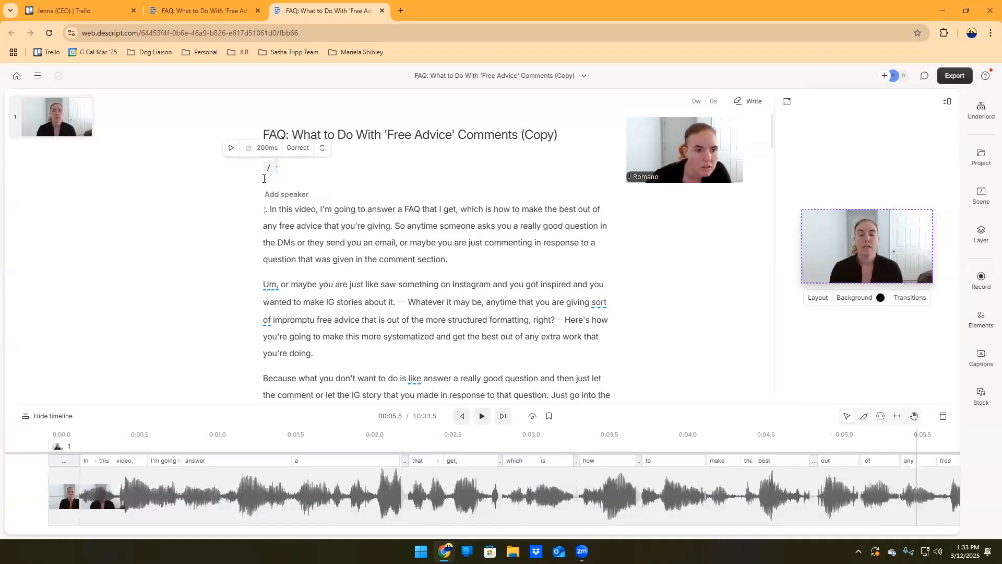
pyautogui.press('BackSpace')
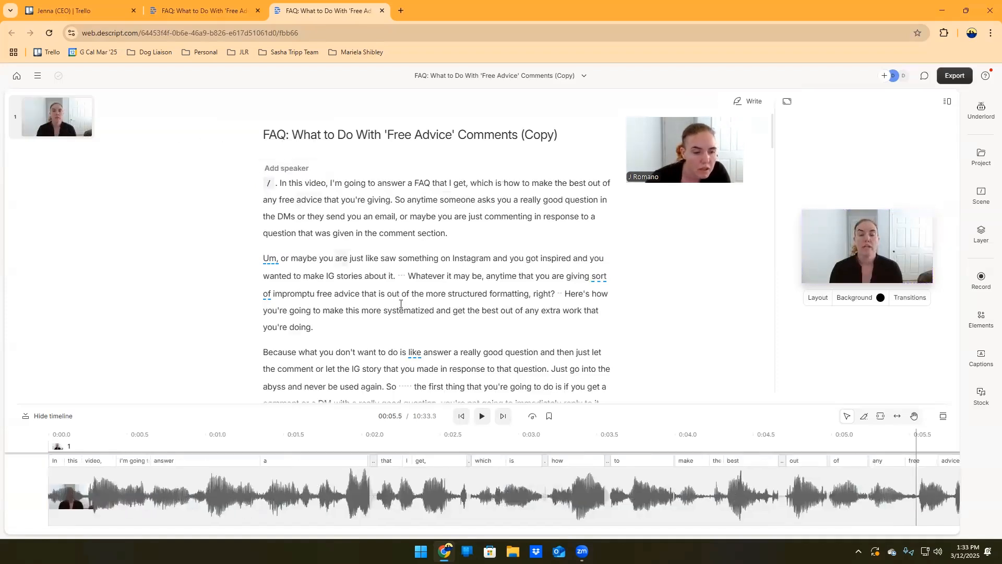
# - Play the opening from the start of the video to check the cut before "In this video", and stop playback
pyautogui.click(462, 416)
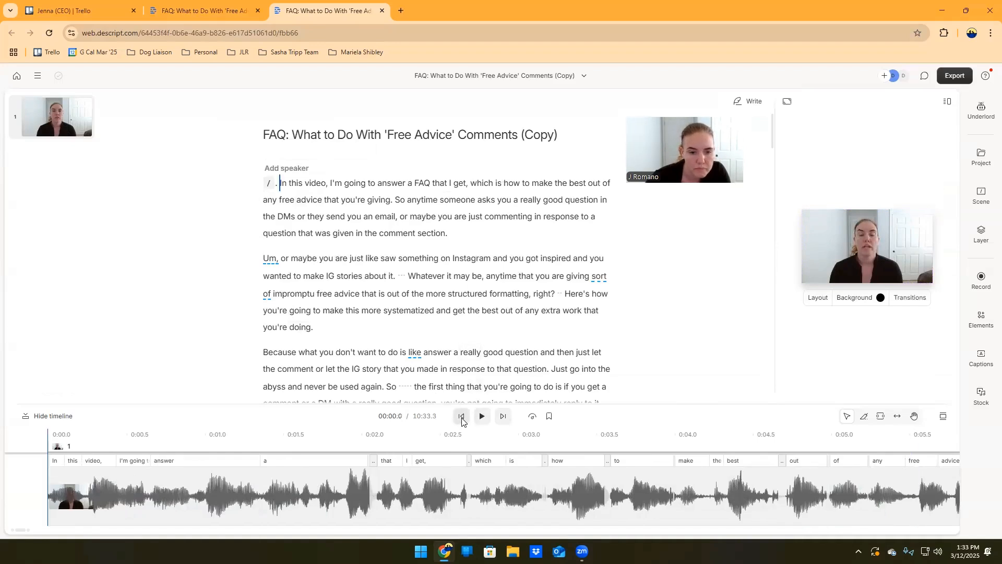
pyautogui.click(482, 416)
pyautogui.click(483, 417)
pyautogui.click(482, 418)
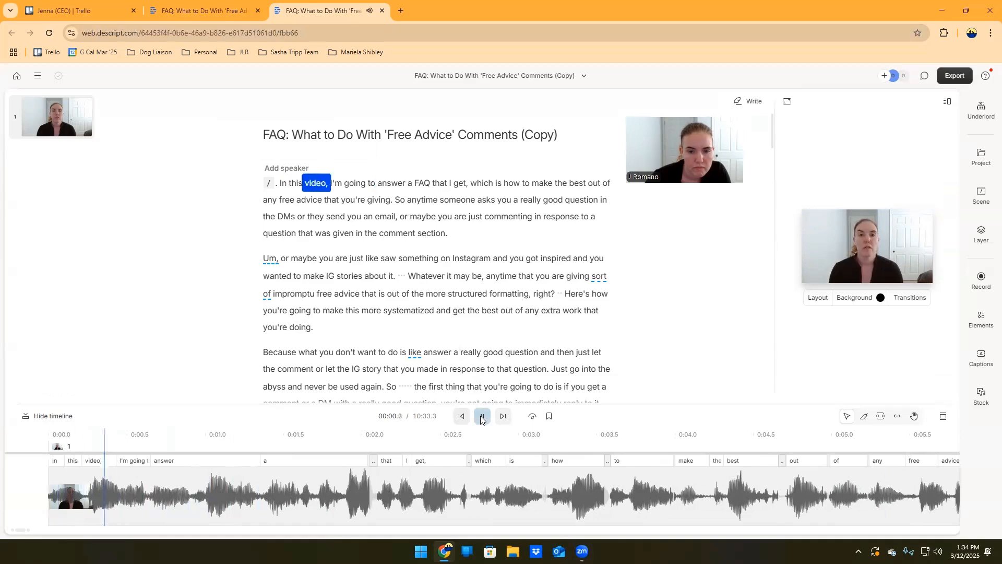
pyautogui.click(482, 417)
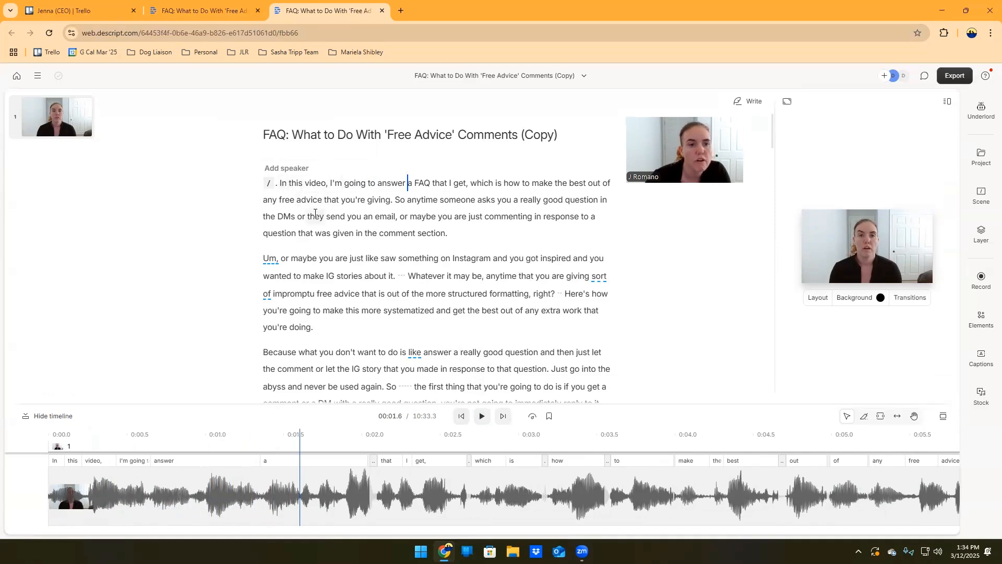
# - Delete the passage from "Now, um, just know that if you are replying" through "because you wouldn't necessarily.", leaving the pauses on both sides
pyautogui.click(405, 293)
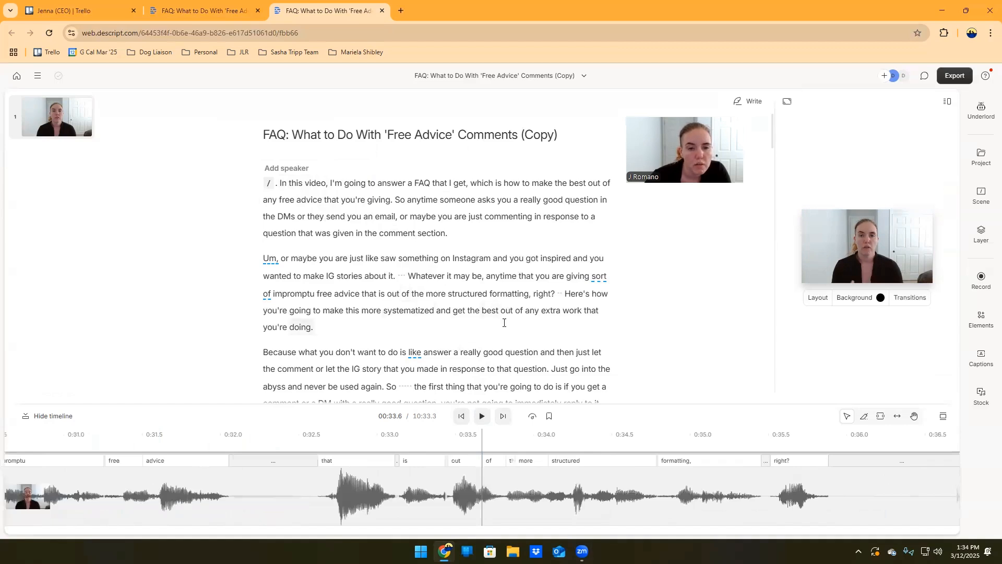
pyautogui.scroll(-5, 409, 303)
pyautogui.scroll(-7, 475, 300)
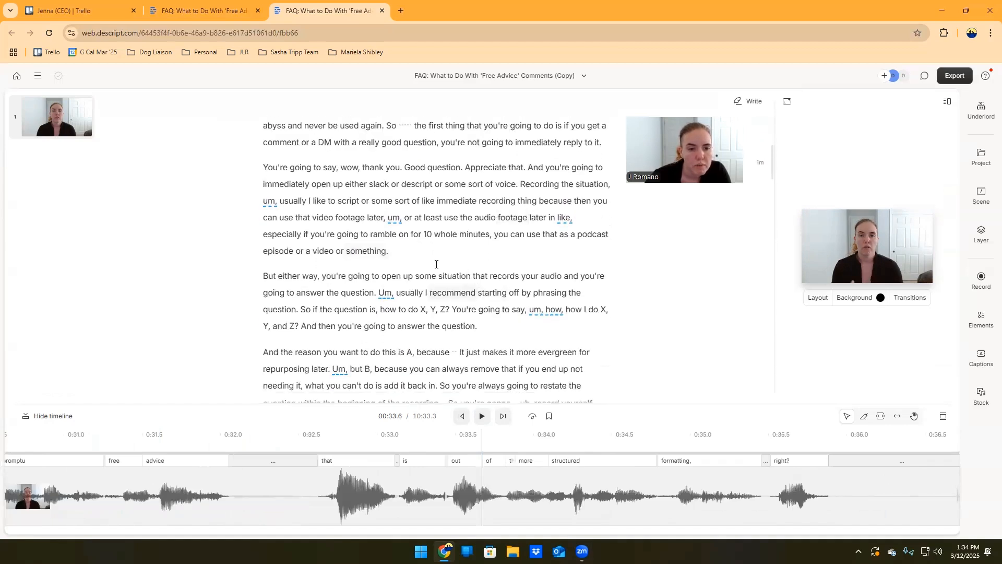
pyautogui.scroll(-1, 529, 287)
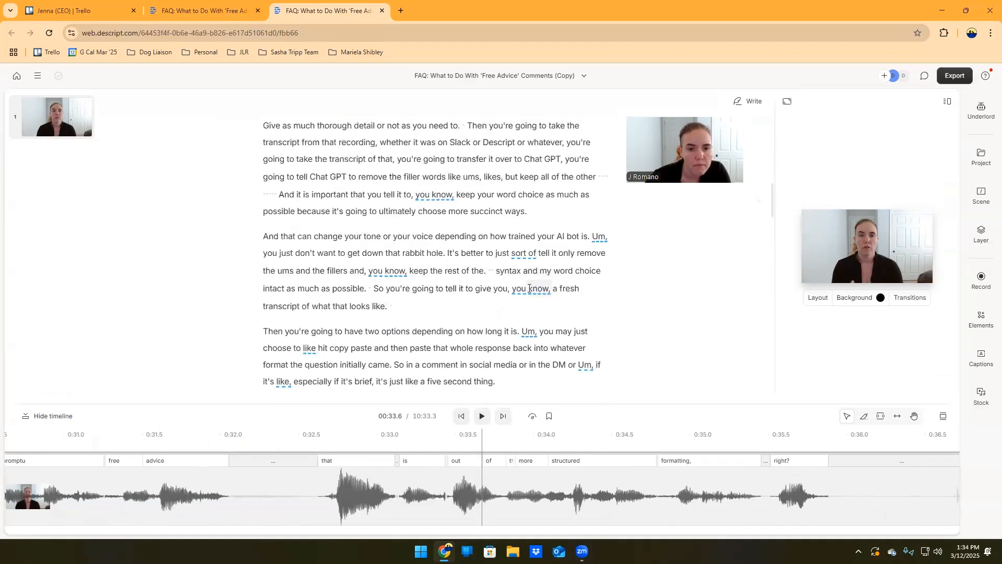
pyautogui.scroll(-6, 529, 288)
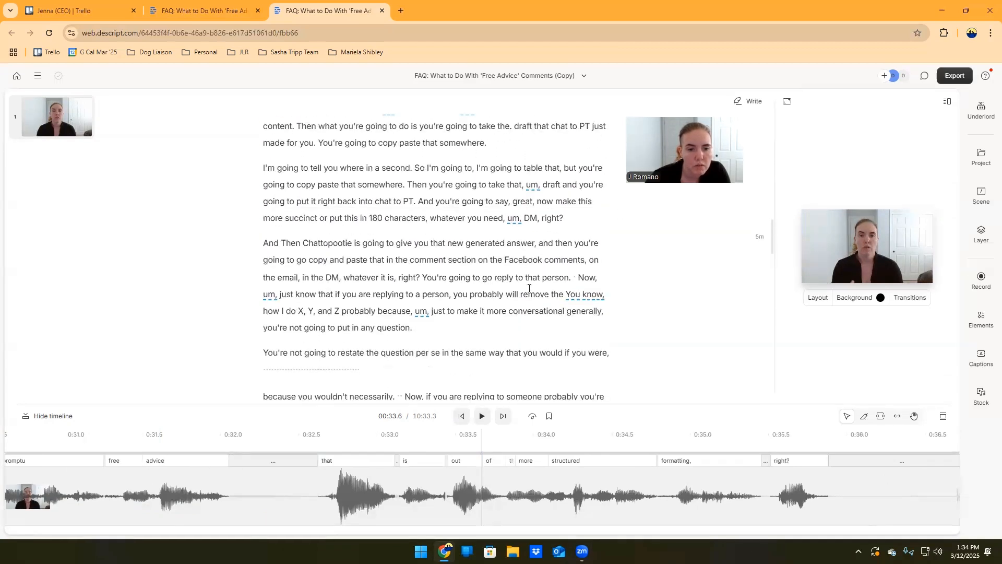
pyautogui.scroll(-1, 528, 288)
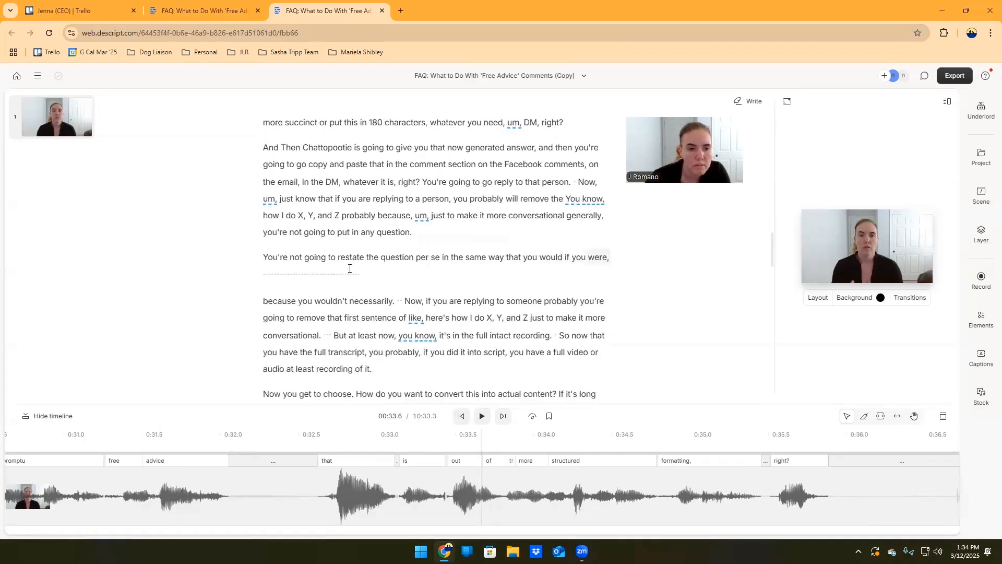
pyautogui.scroll(1, 316, 282)
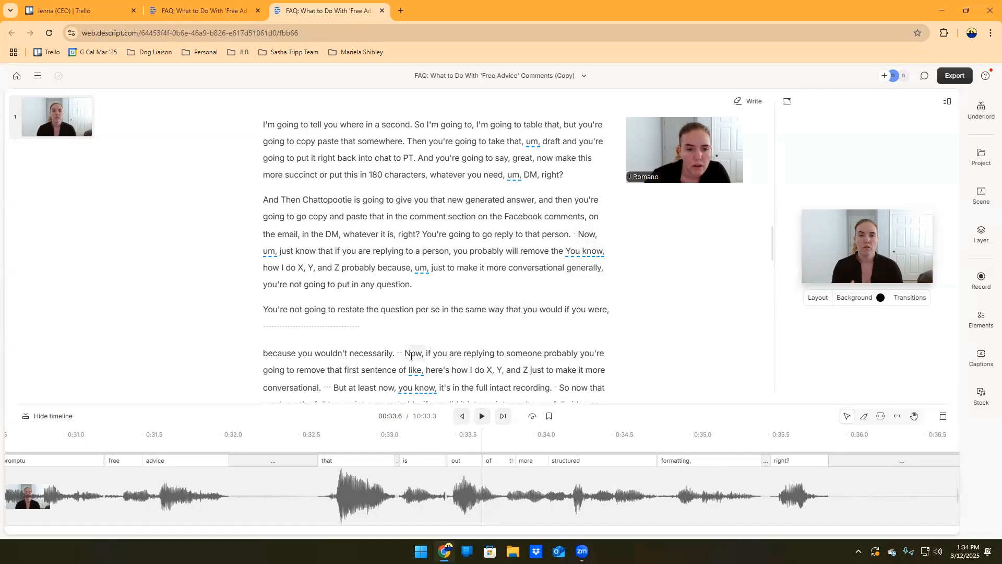
pyautogui.click(405, 353)
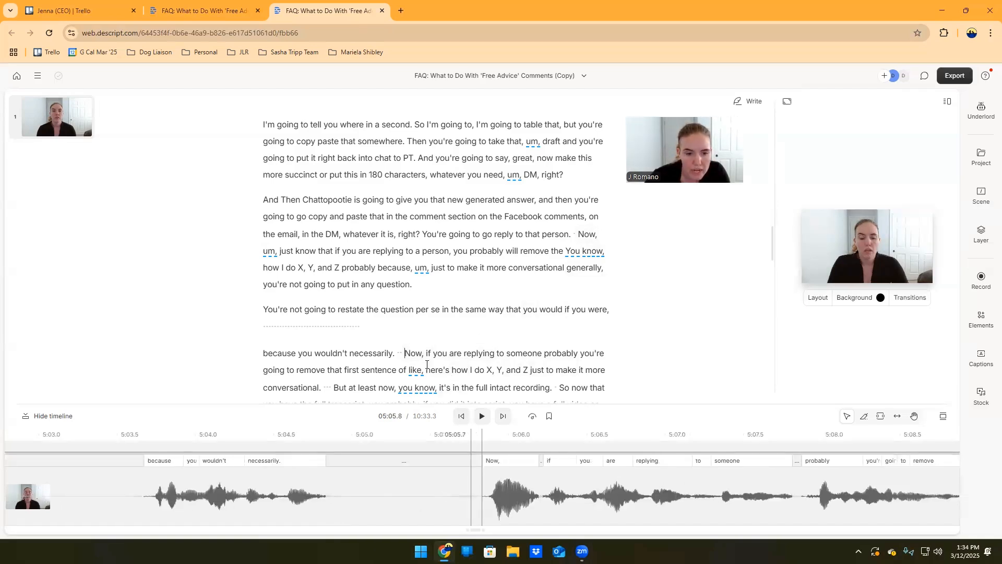
pyautogui.click(473, 474)
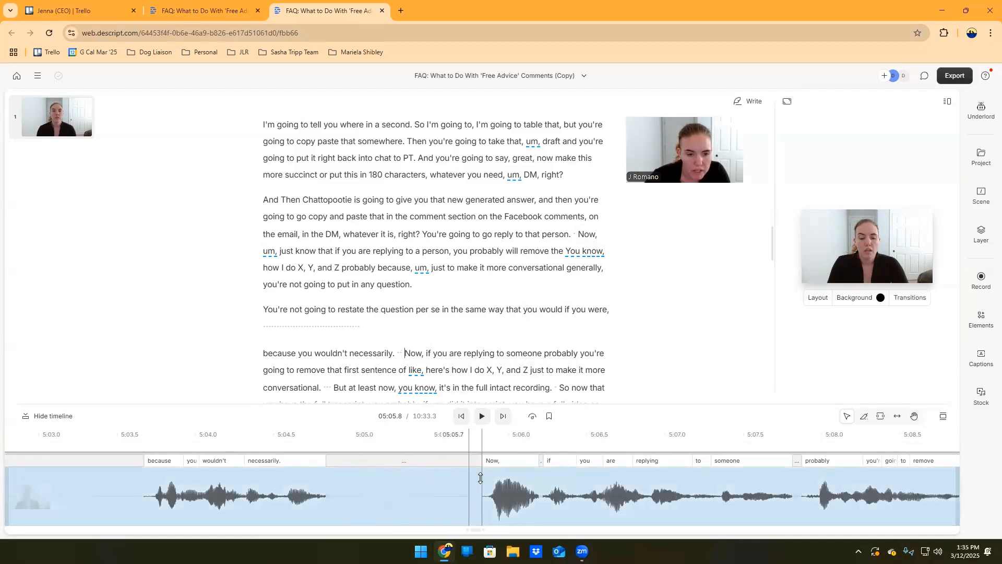
pyautogui.moveTo(405, 353); pyautogui.dragTo(574, 232)
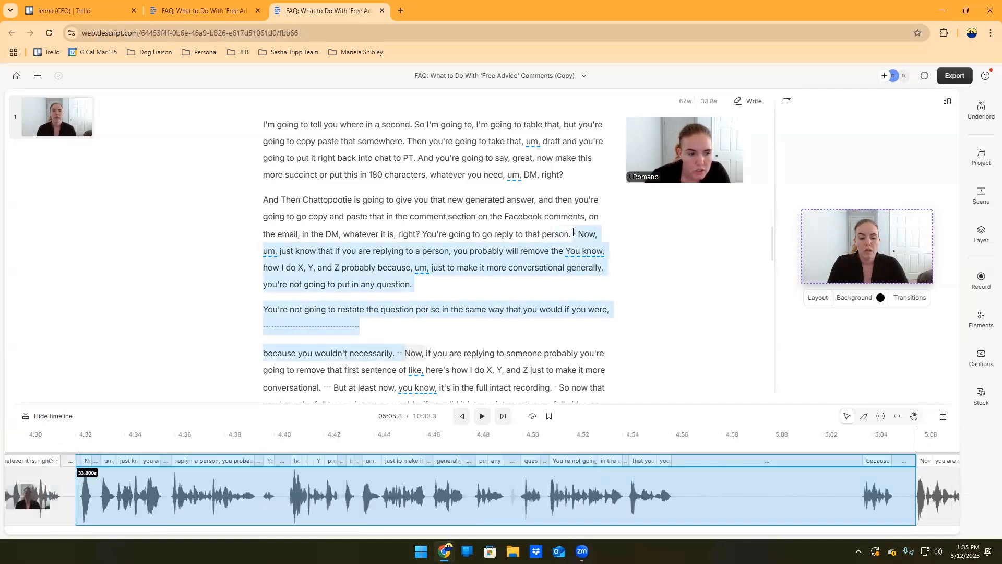
pyautogui.moveTo(573, 232); pyautogui.dragTo(573, 231)
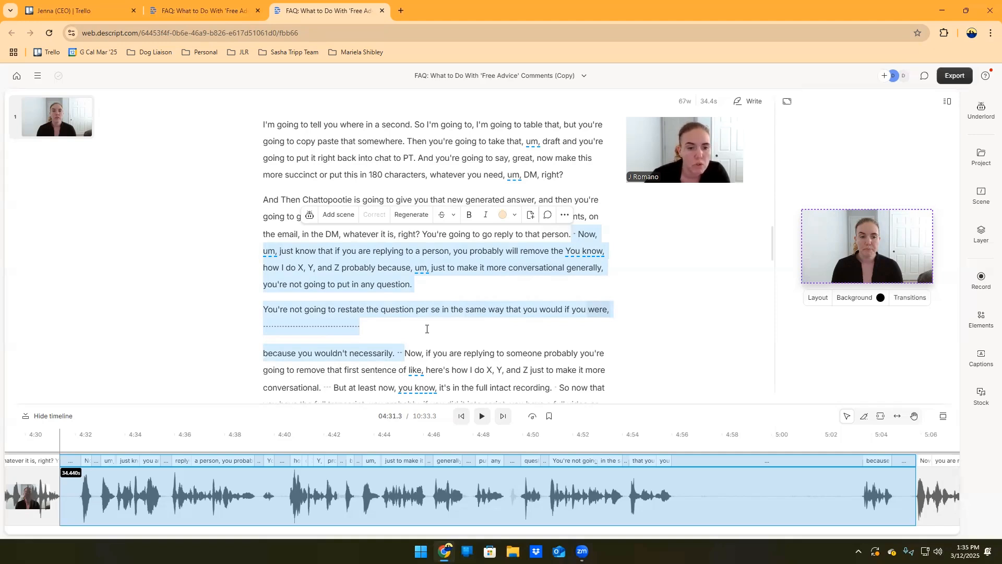
pyautogui.click(395, 354)
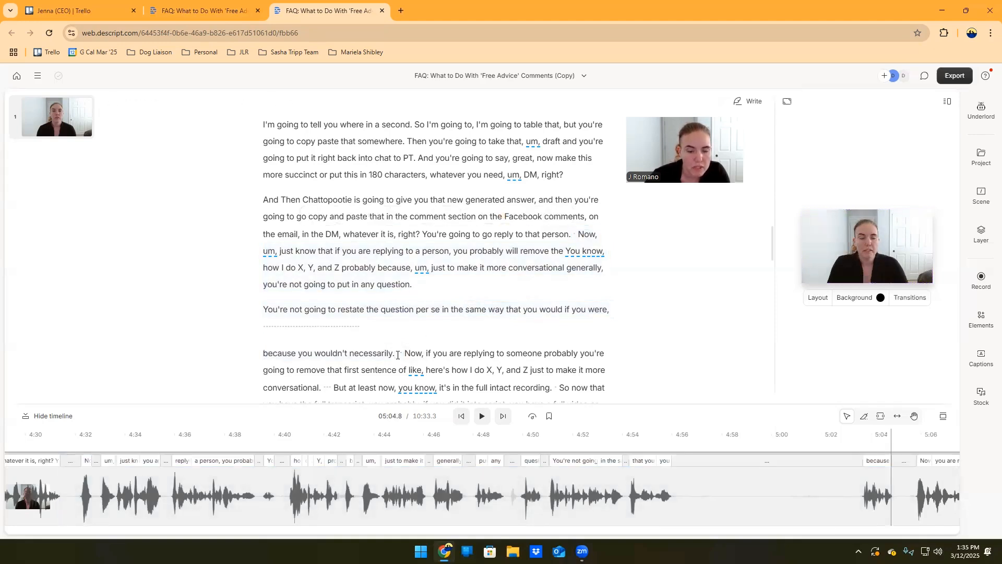
pyautogui.moveTo(393, 351); pyautogui.dragTo(579, 240)
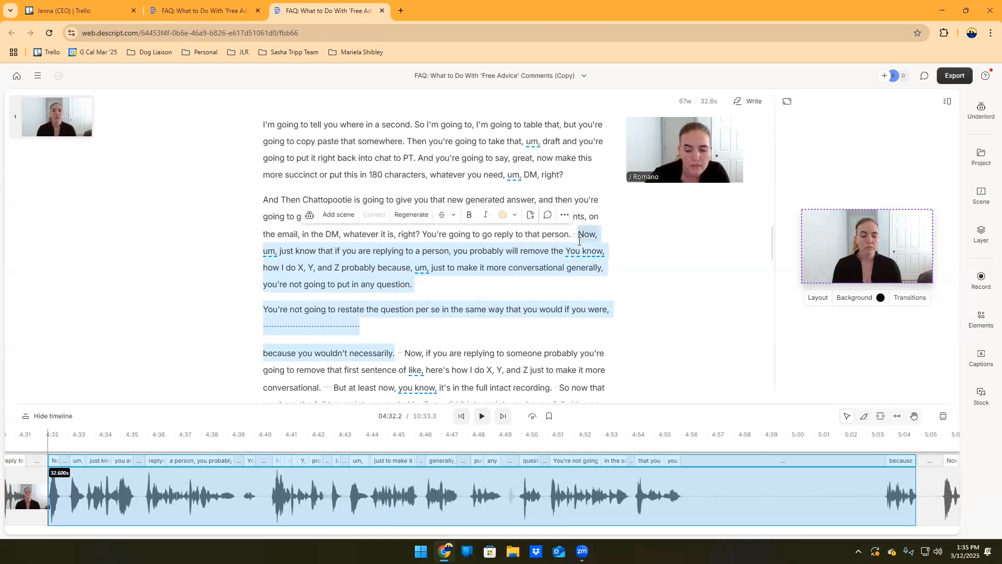
pyautogui.press('BackSpace')
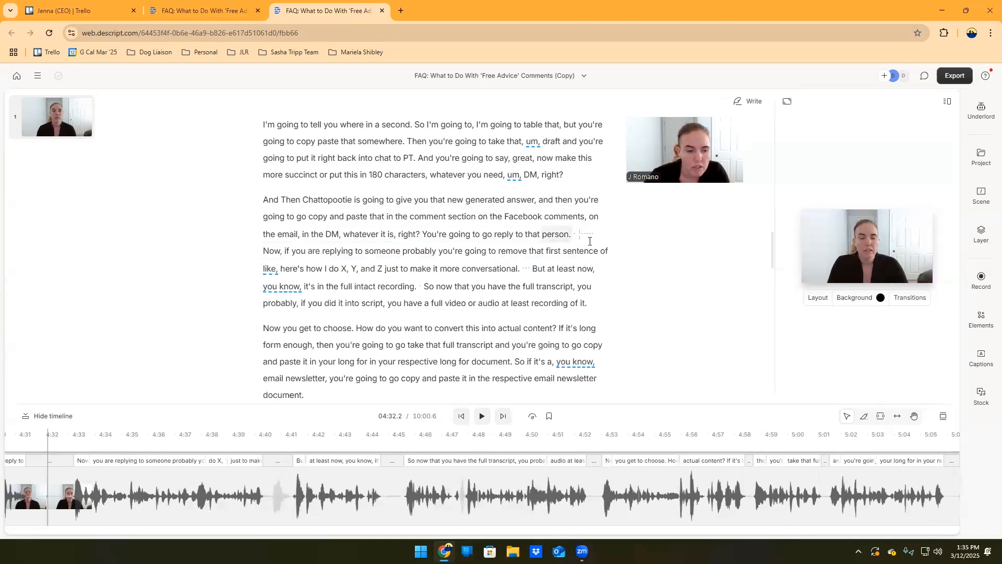
# - Play across the cut twice, starting within "You're going to go reply to that person" and stopping after the following "Now,"
pyautogui.click(422, 235)
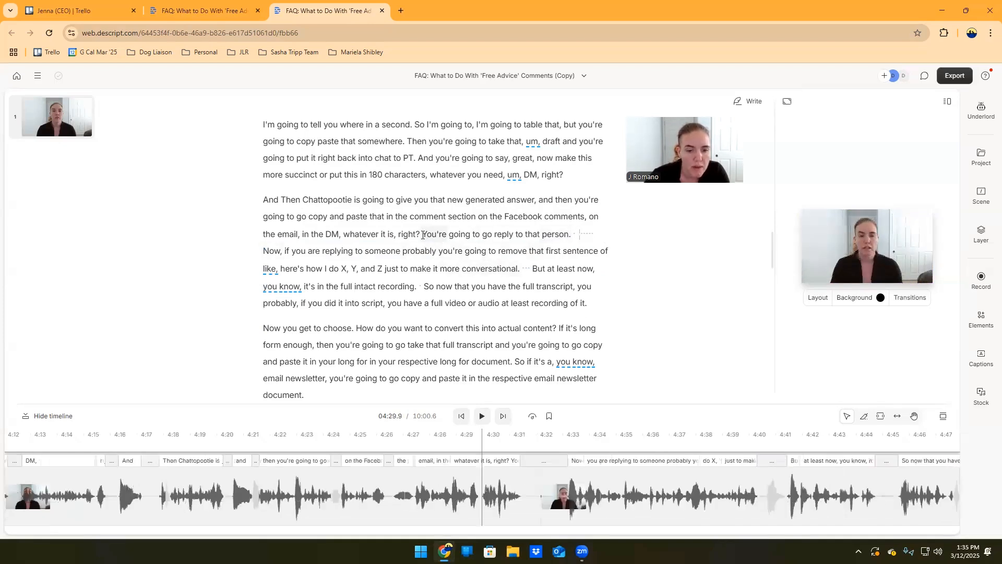
pyautogui.click(482, 416)
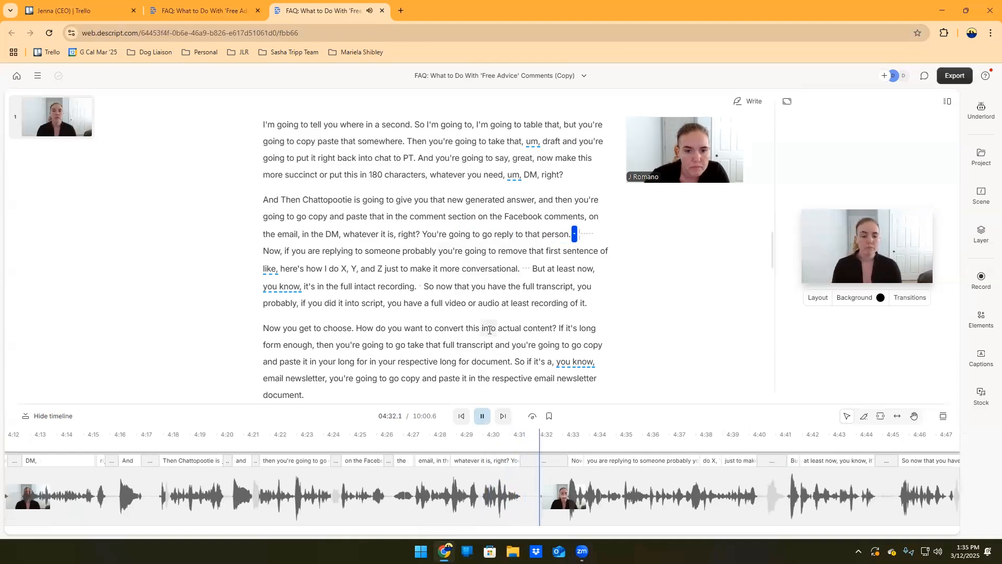
pyautogui.press('space')
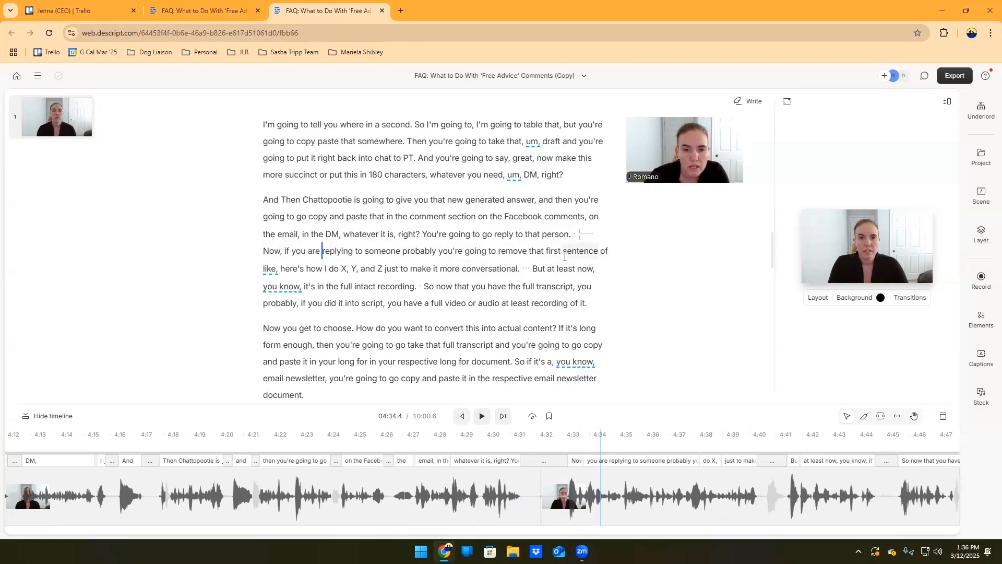
pyautogui.click(487, 234)
pyautogui.click(482, 416)
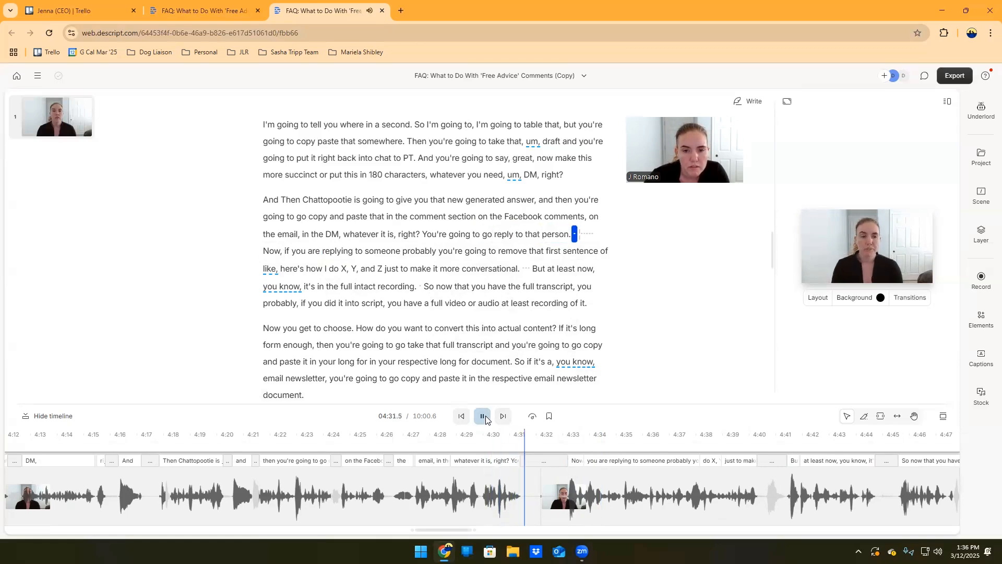
pyautogui.click(483, 417)
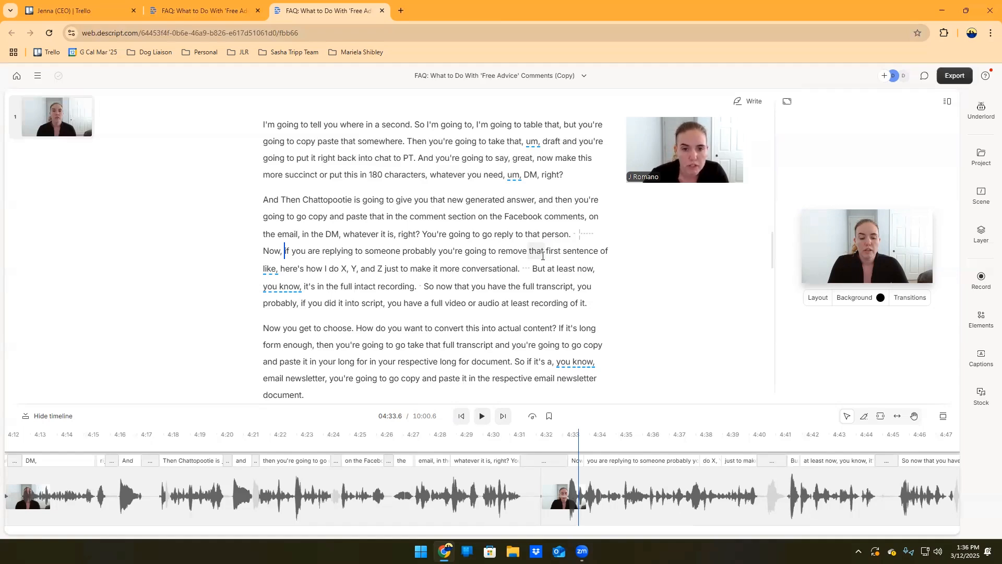
# - Examine the pause between "that person." and "Now," up close on the timeline, on both sides of the clip boundary
pyautogui.click(576, 235)
pyautogui.click(576, 235)
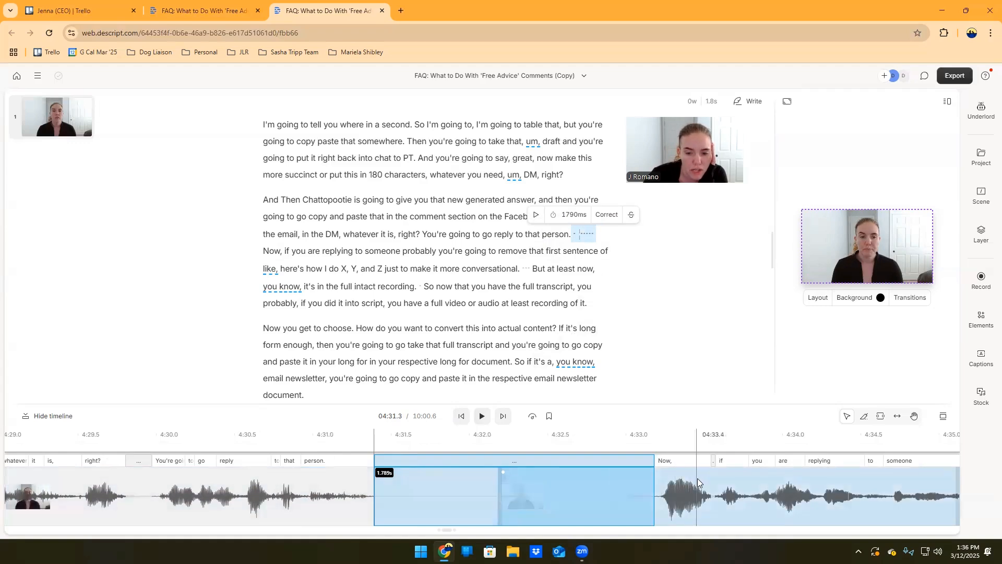
pyautogui.click(593, 271)
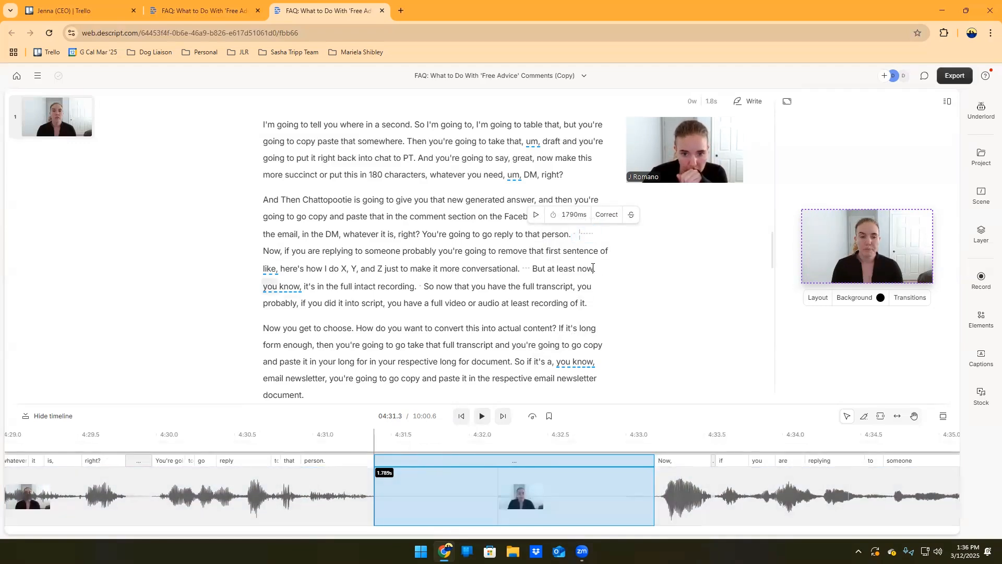
pyautogui.click(584, 230)
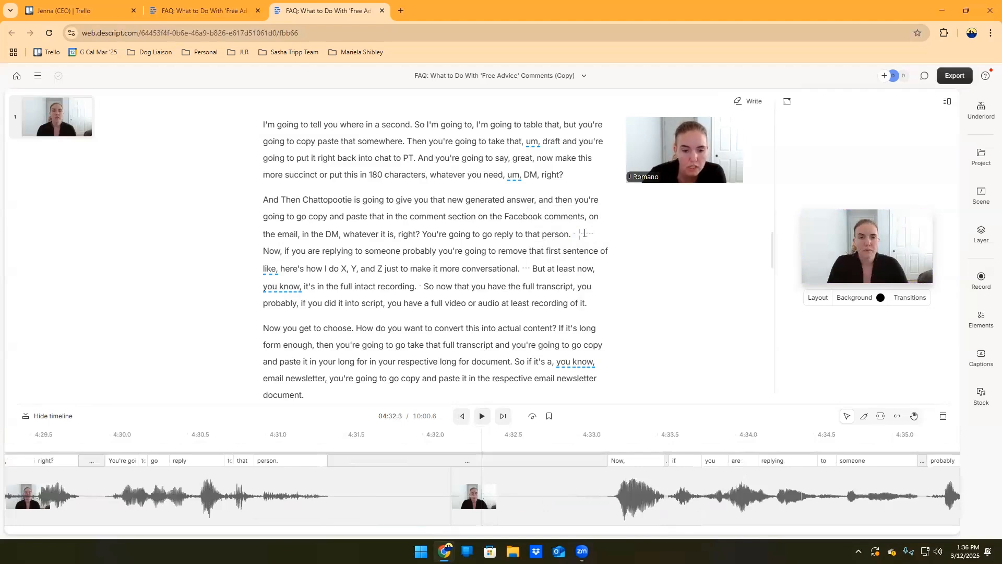
pyautogui.hotkey('ctrl', '=')
pyautogui.hotkey('ctrl', '=')
pyautogui.hotkey('ctrl', '=')
pyautogui.hotkey('ctrl', '=')
pyautogui.hotkey('ctrl', '=')
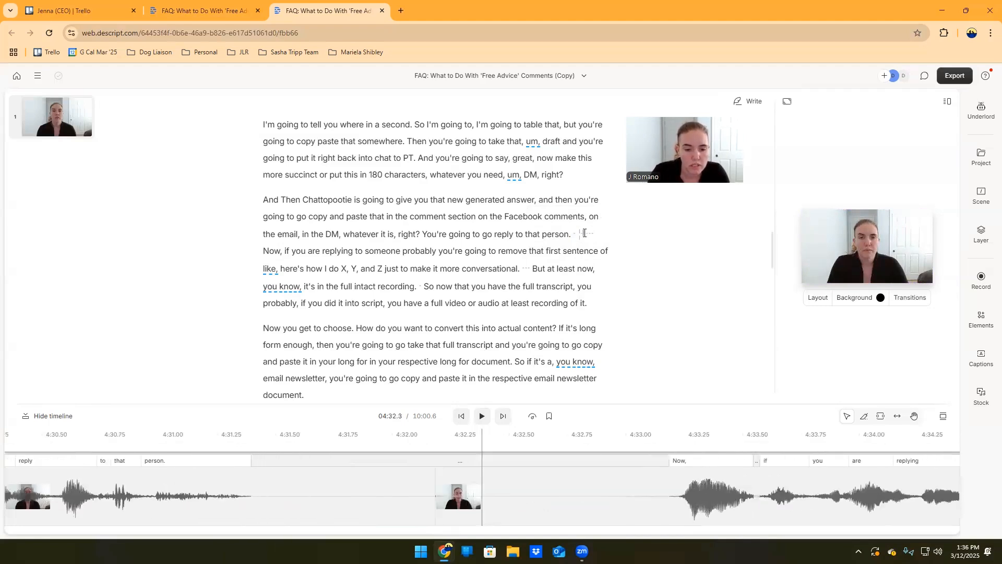
pyautogui.hotkey('ctrl', '=')
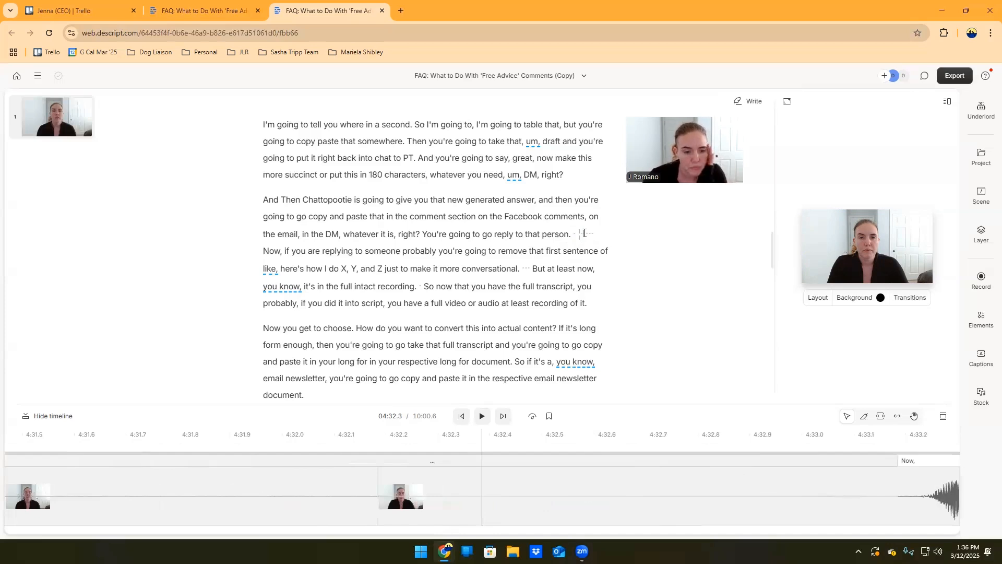
pyautogui.click(409, 486)
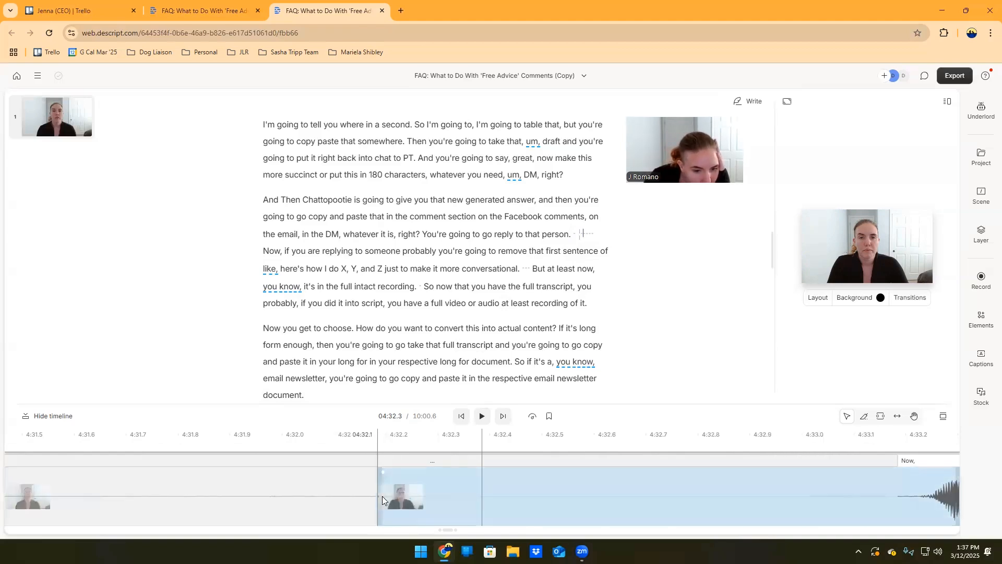
pyautogui.click(383, 497)
pyautogui.click(384, 497)
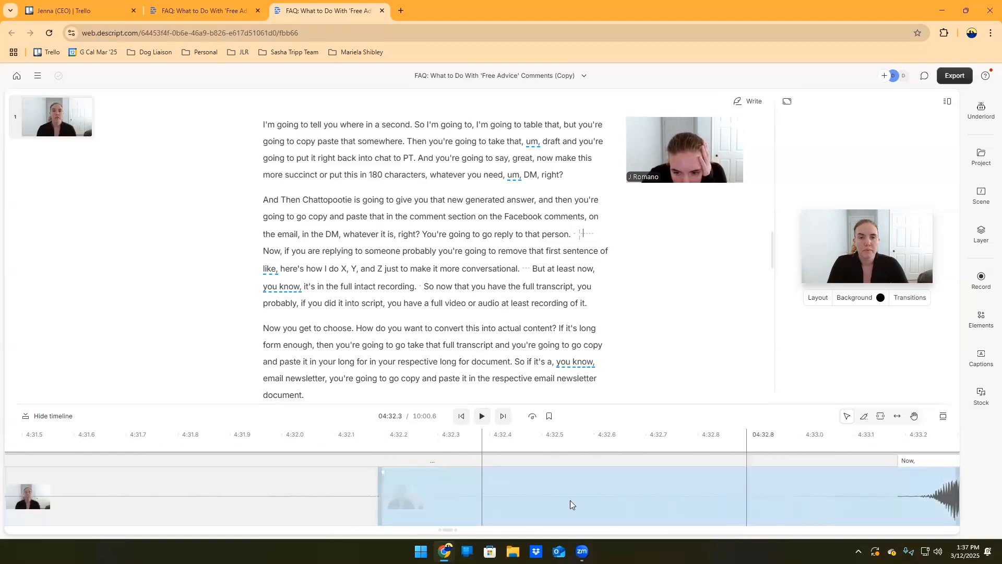
pyautogui.click(355, 498)
pyautogui.click(383, 497)
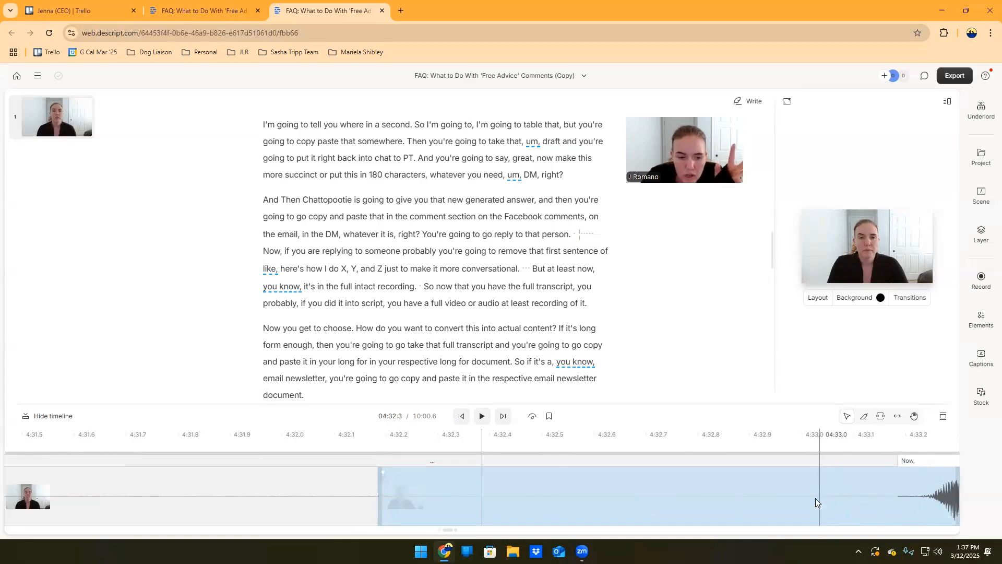
# - Play across the clip boundary from just before it, at about 4:32.1, and stop within the pause before "Now,"
pyautogui.click(366, 504)
pyautogui.click(335, 503)
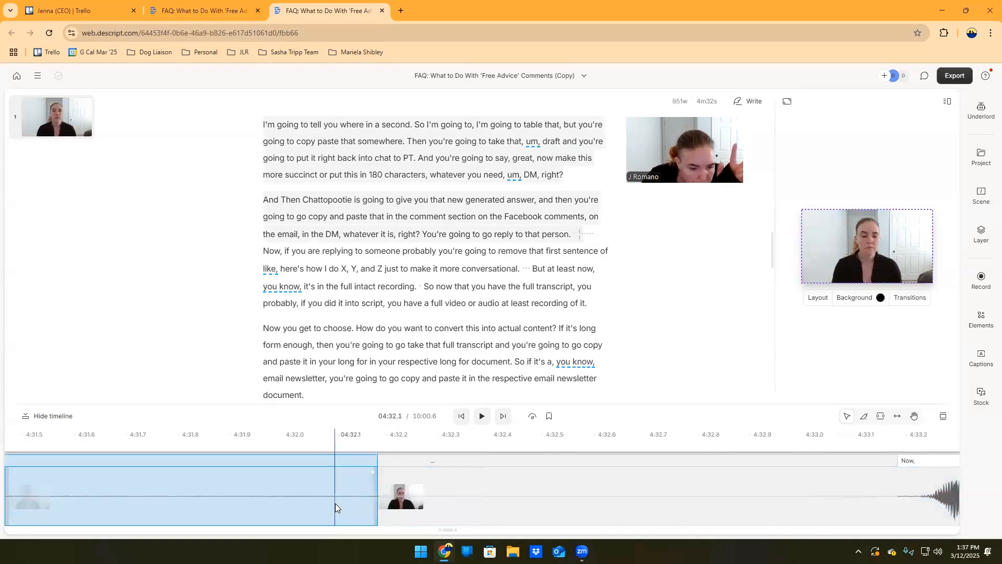
pyautogui.click(482, 416)
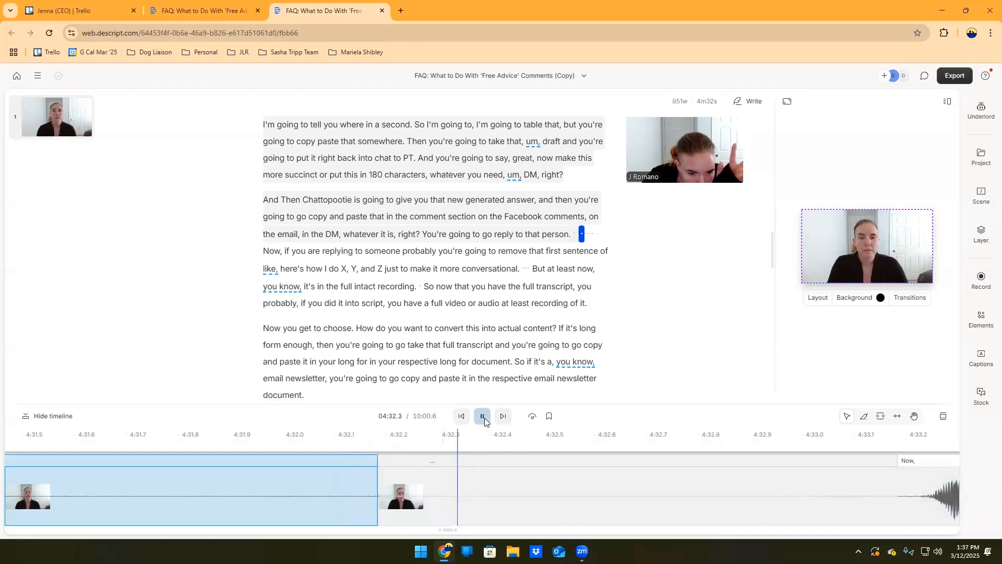
pyautogui.click(383, 499)
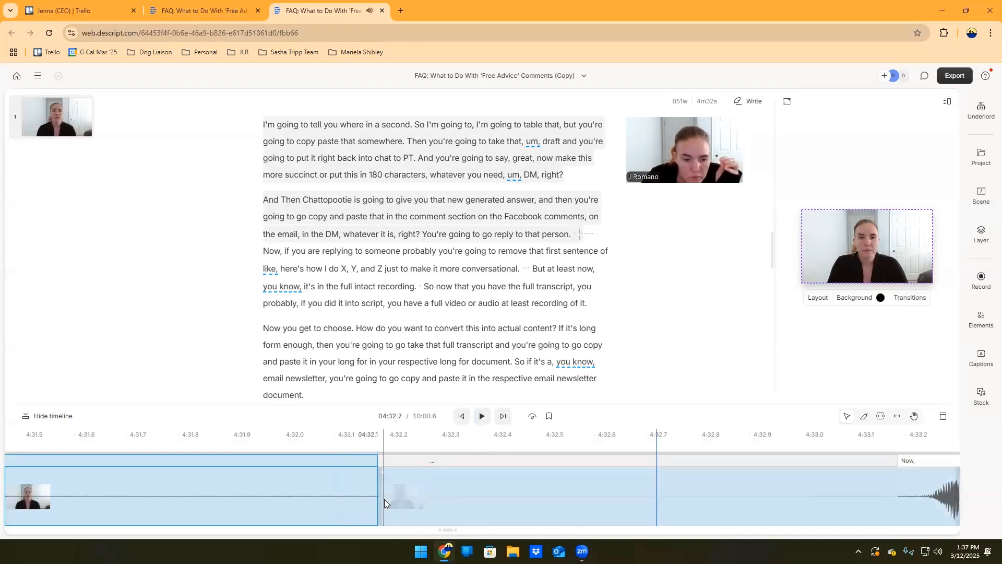
# - Split the clips just before and just after the existing boundary, at about 4:32.1 and 4:32.2
pyautogui.click(350, 504)
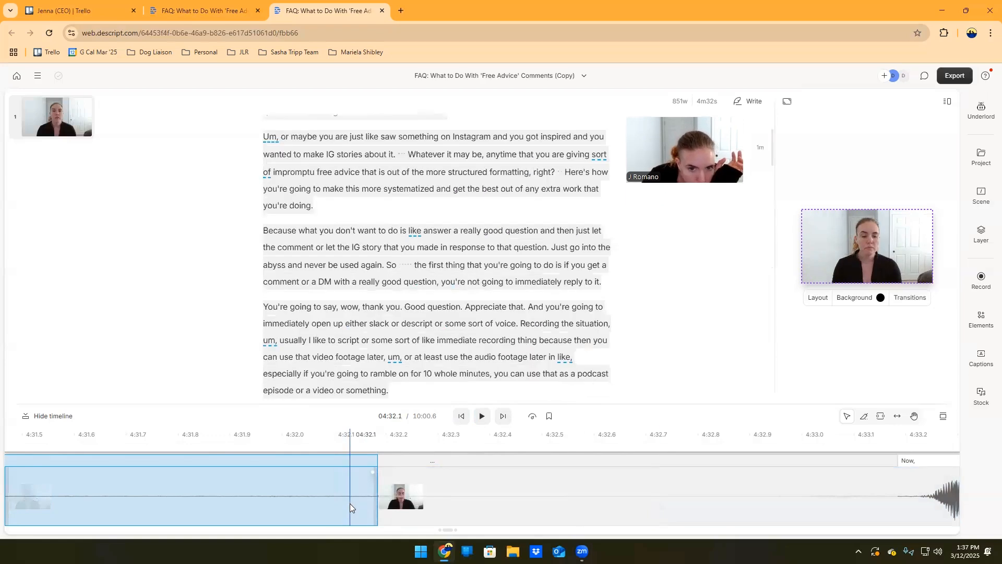
pyautogui.rightClick(349, 503)
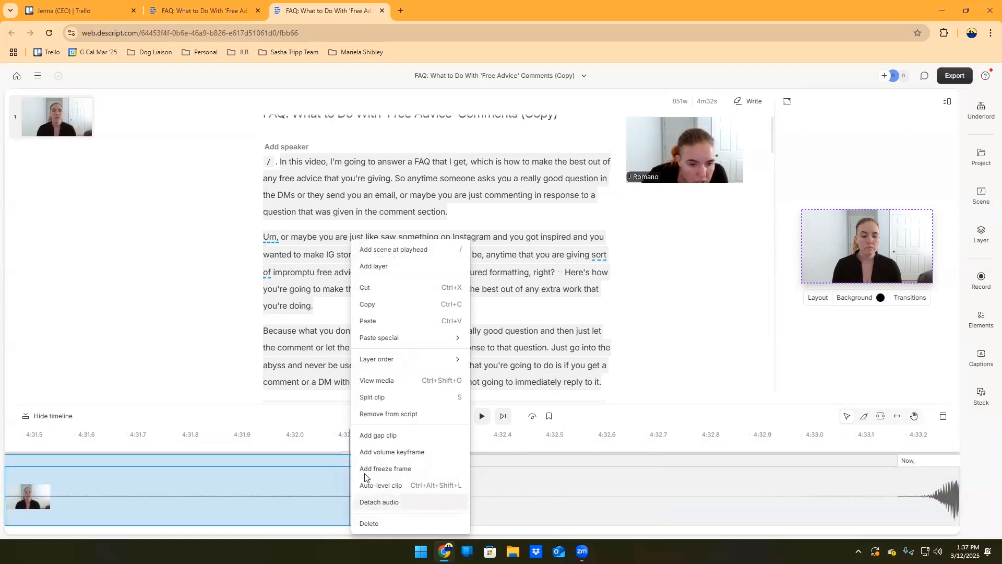
pyautogui.rightClick(368, 398)
pyautogui.click(368, 398)
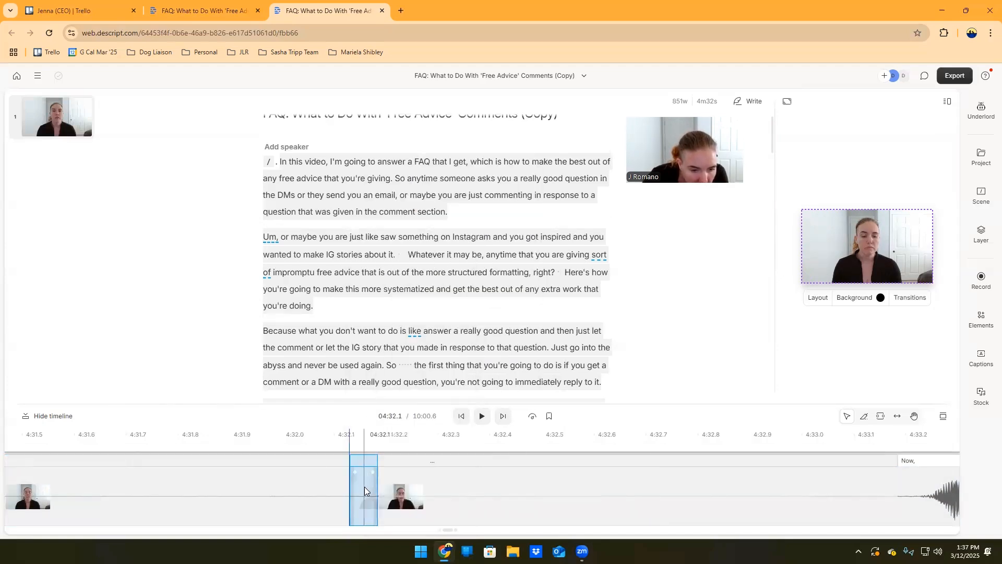
pyautogui.click(394, 503)
pyautogui.click(400, 503)
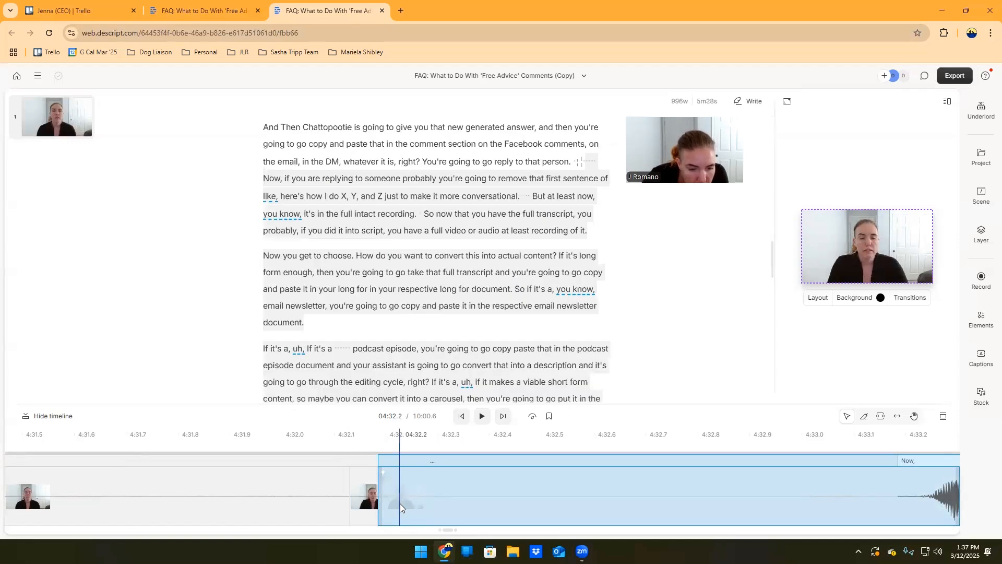
pyautogui.rightClick(399, 503)
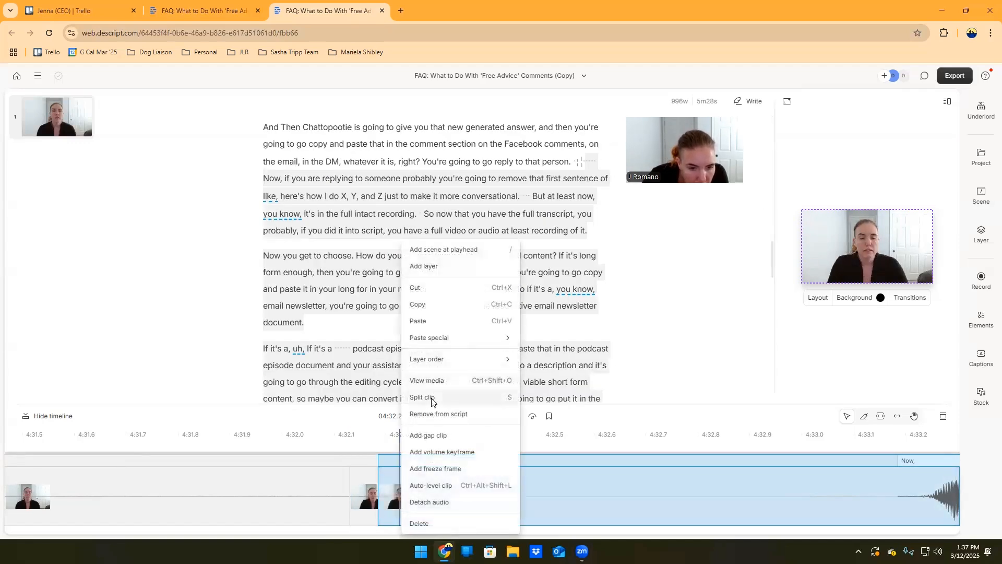
pyautogui.click(432, 402)
# - Delete the two short clip pieces on either side of the old boundary near 4:32.1
pyautogui.click(367, 501)
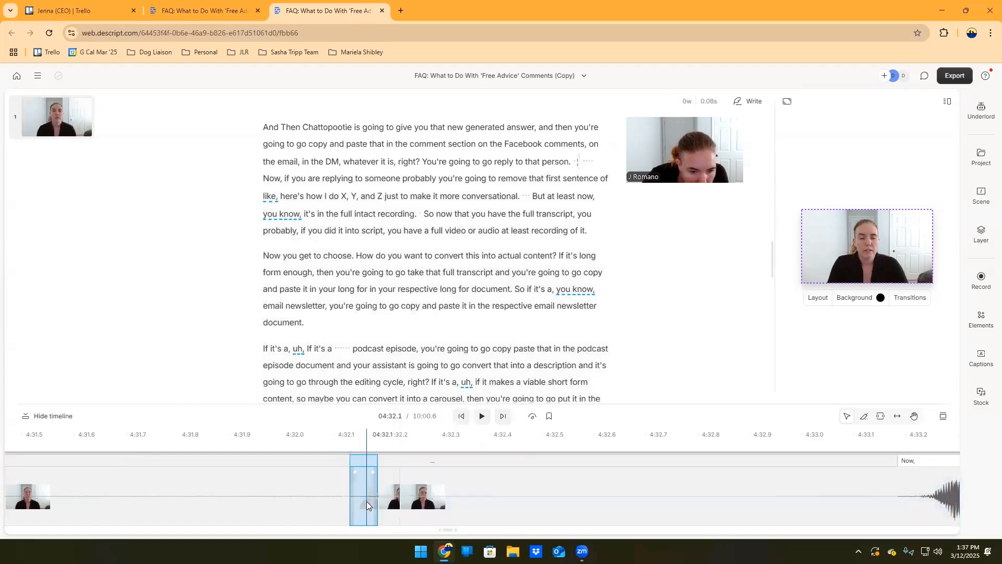
pyautogui.rightClick(366, 501)
pyautogui.click(383, 519)
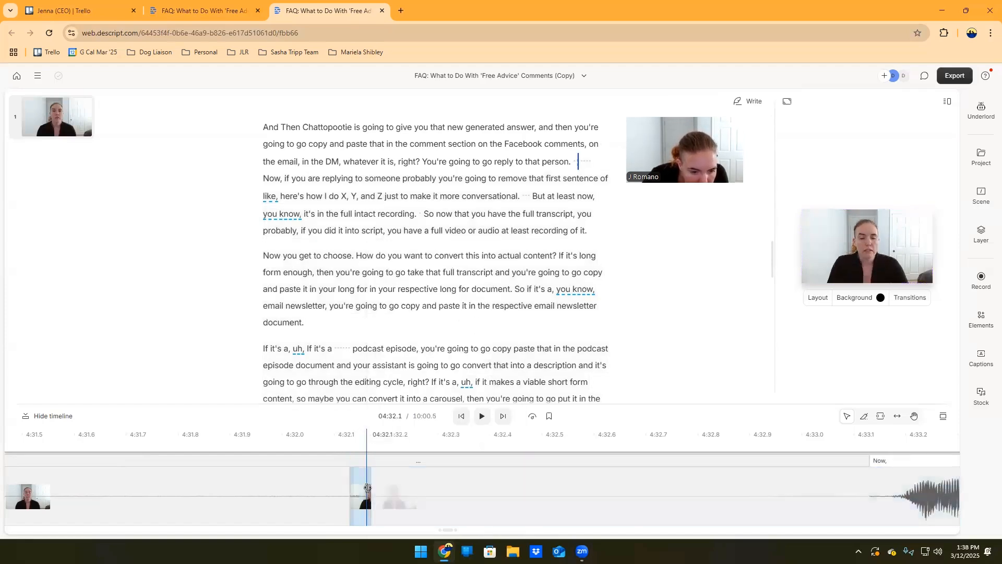
pyautogui.click(364, 491)
pyautogui.rightClick(364, 491)
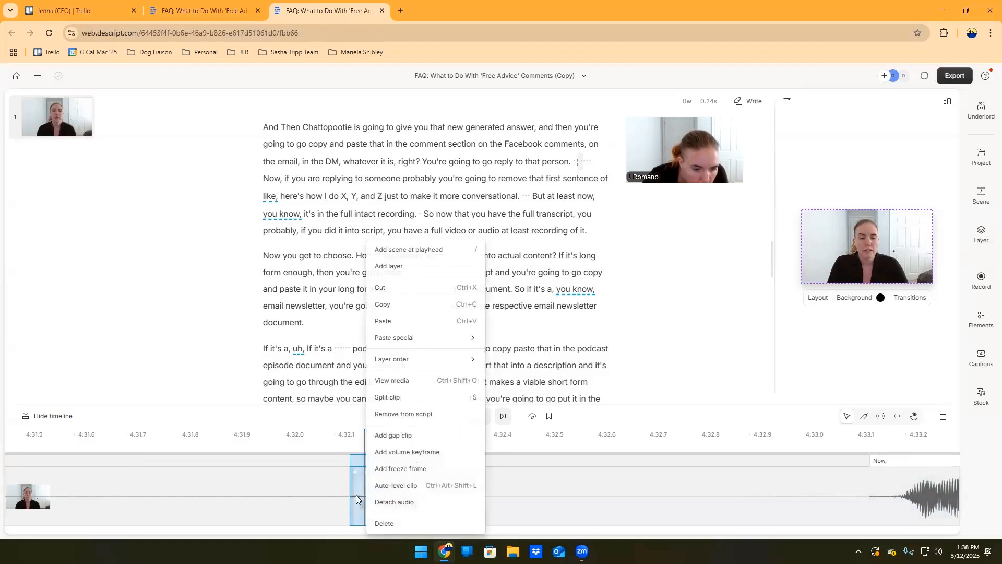
pyautogui.click(387, 524)
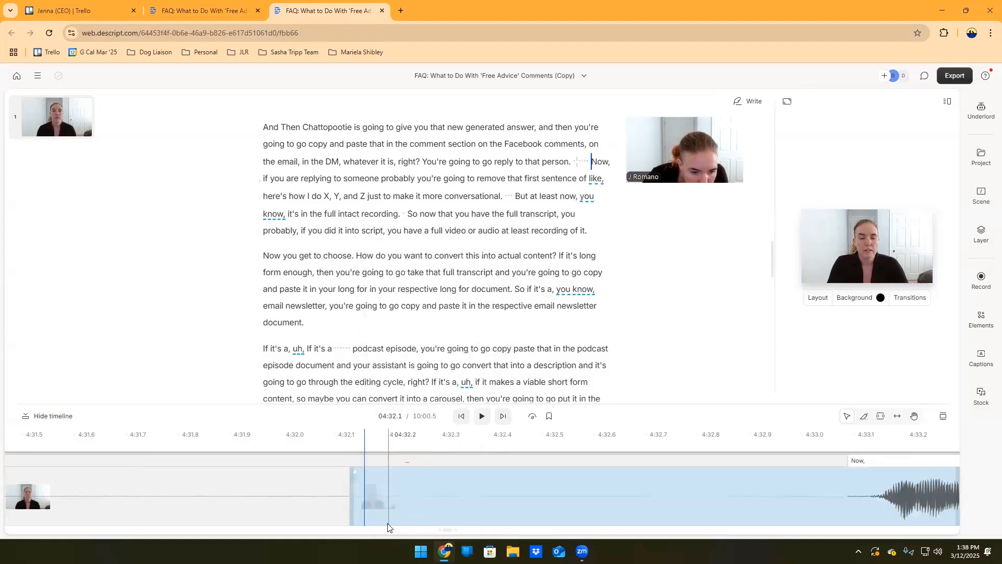
# - Play the end of the pause leading into "Now," twice, starting at about 4:32.9
pyautogui.click(747, 501)
pyautogui.click(482, 416)
pyautogui.click(731, 507)
pyautogui.click(482, 416)
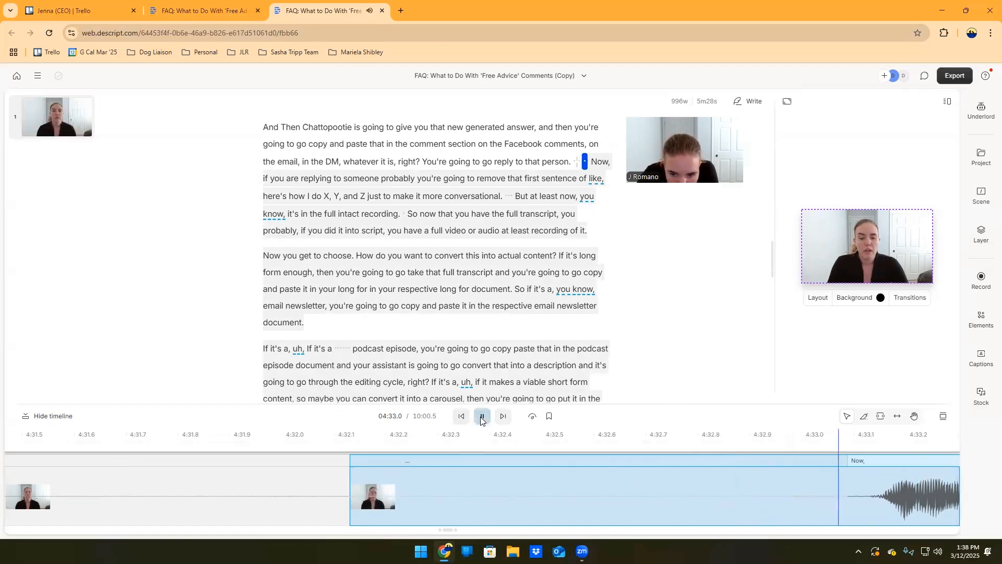
# - Split the clip at about 4:32.9 and 4:33.0, and delete the short piece between the splits, before "Now,"
pyautogui.click(752, 502)
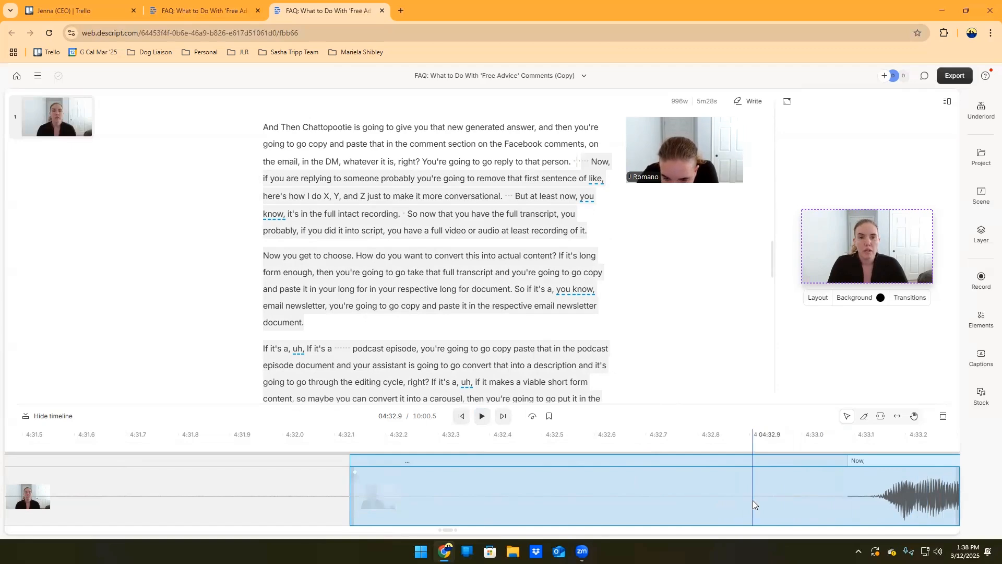
pyautogui.rightClick(752, 500)
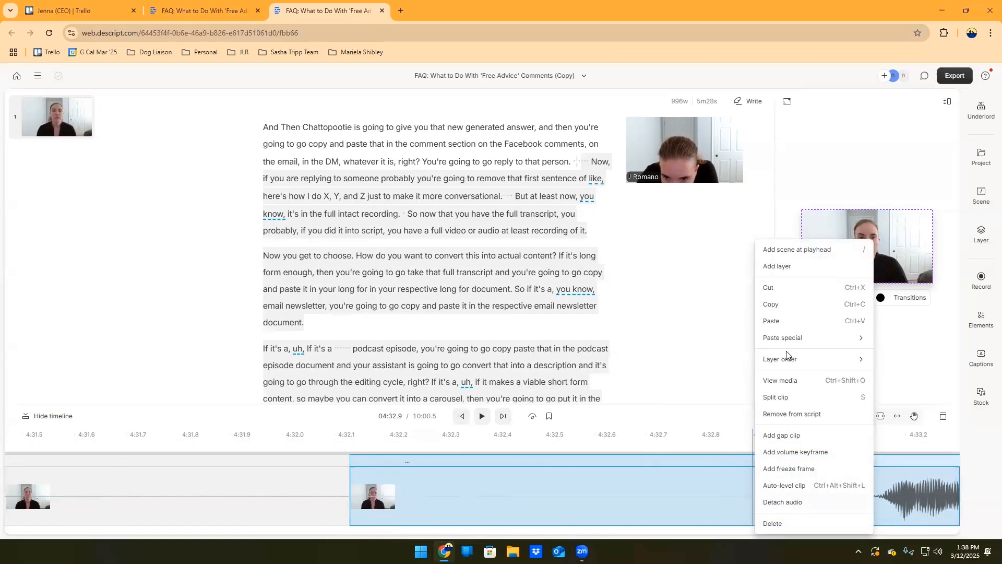
pyautogui.click(778, 398)
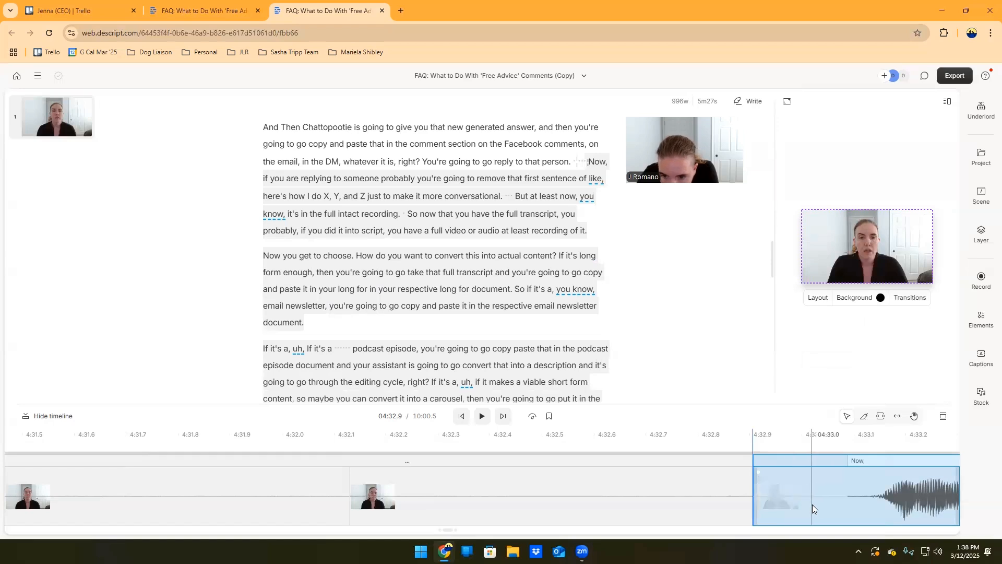
pyautogui.click(814, 503)
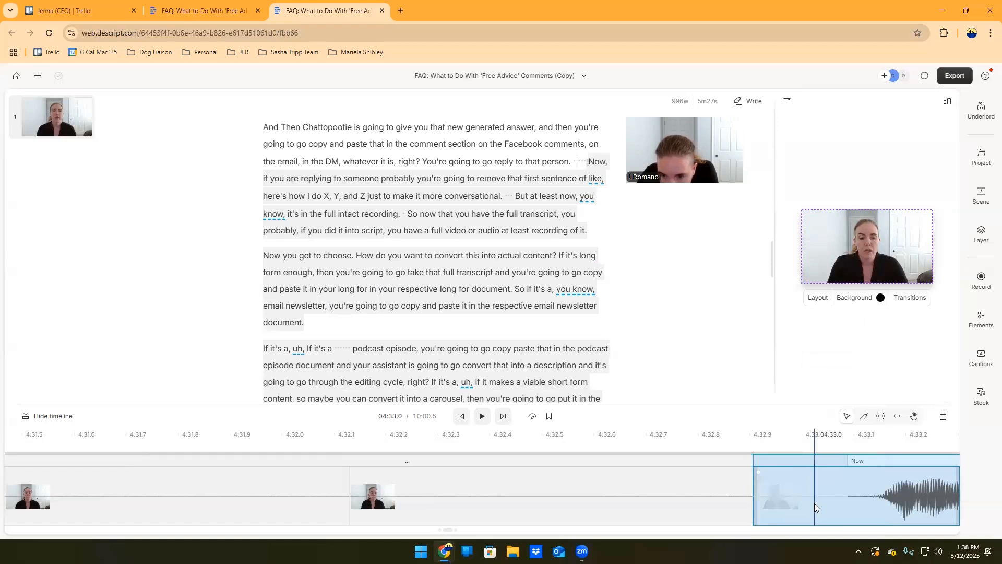
pyautogui.rightClick(814, 503)
pyautogui.click(838, 399)
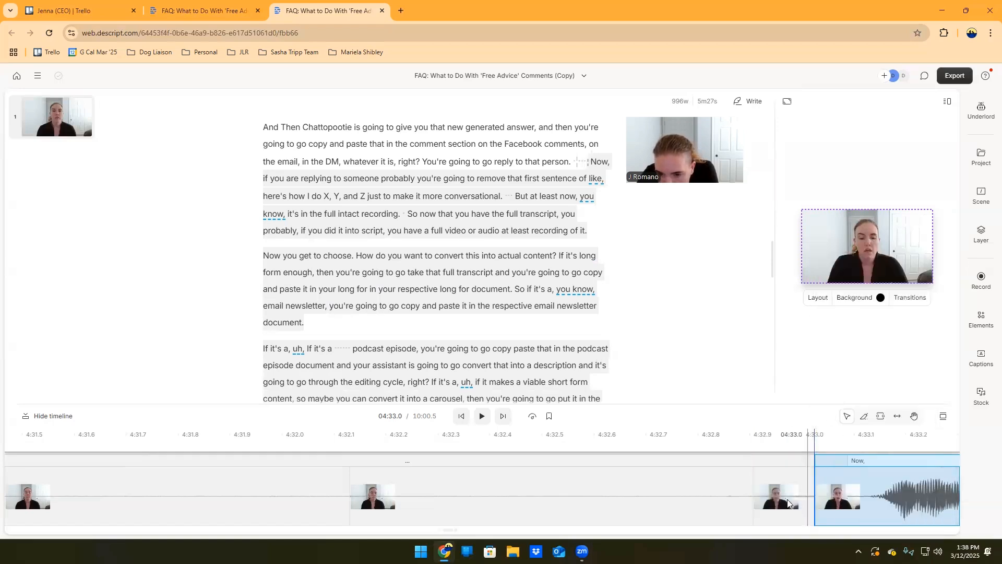
pyautogui.click(778, 501)
pyautogui.rightClick(779, 501)
pyautogui.click(842, 524)
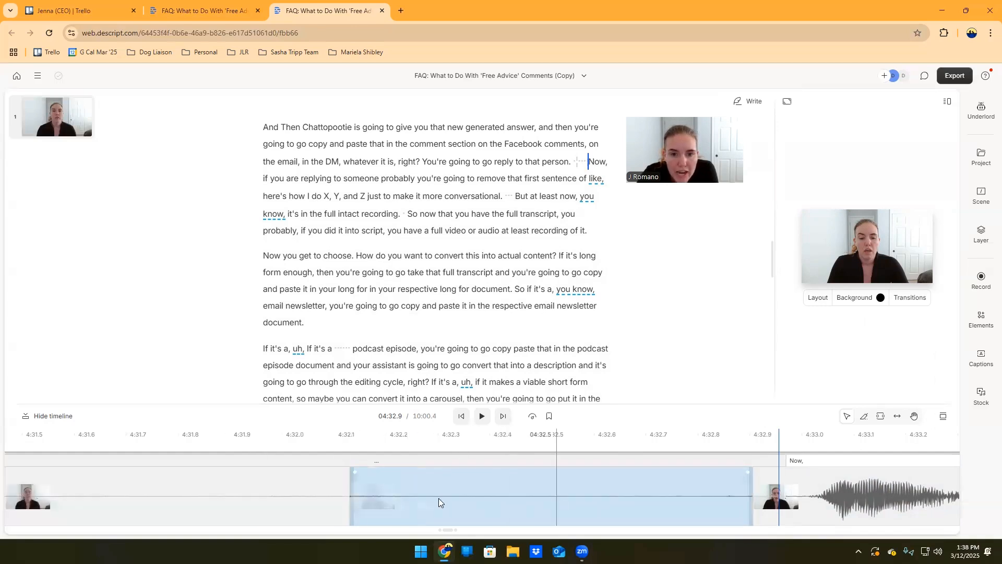
# - Play from "going to go reply to that person" through the trimmed pause to "Now,", and stop playback
pyautogui.click(453, 161)
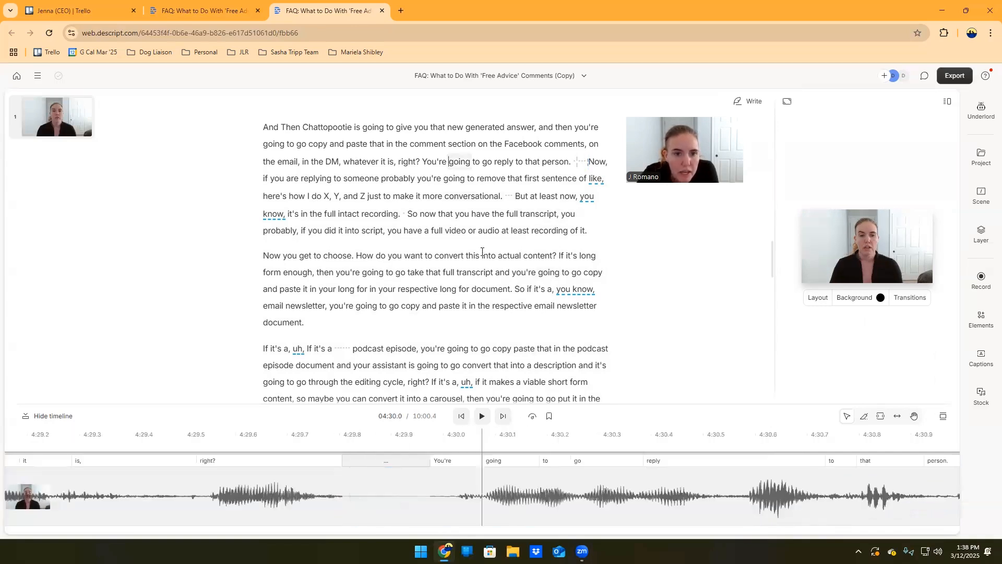
pyautogui.click(479, 417)
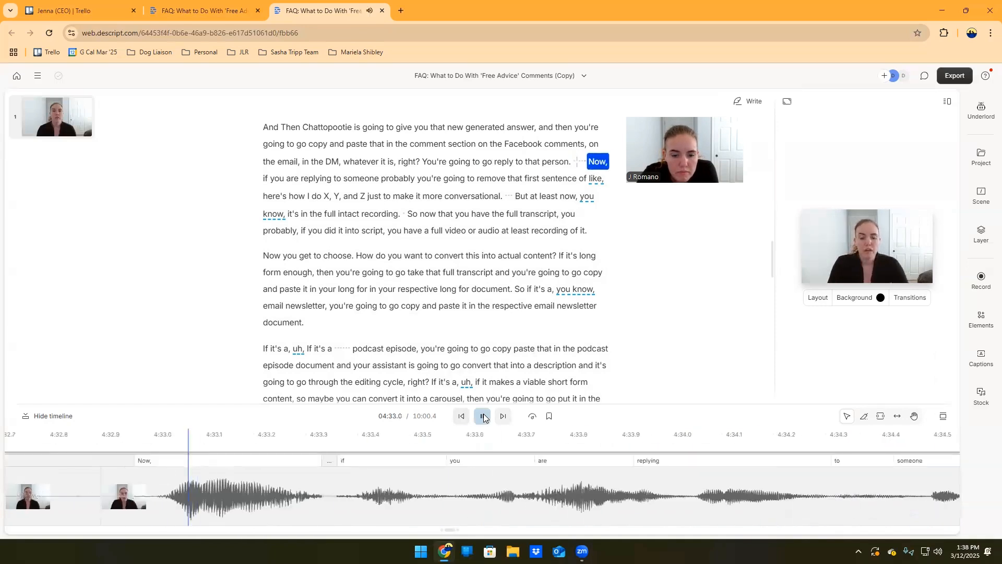
pyautogui.click(484, 418)
# - Delete the first part of the pause, directly after "that person.", up to the clip boundary
pyautogui.click(576, 160)
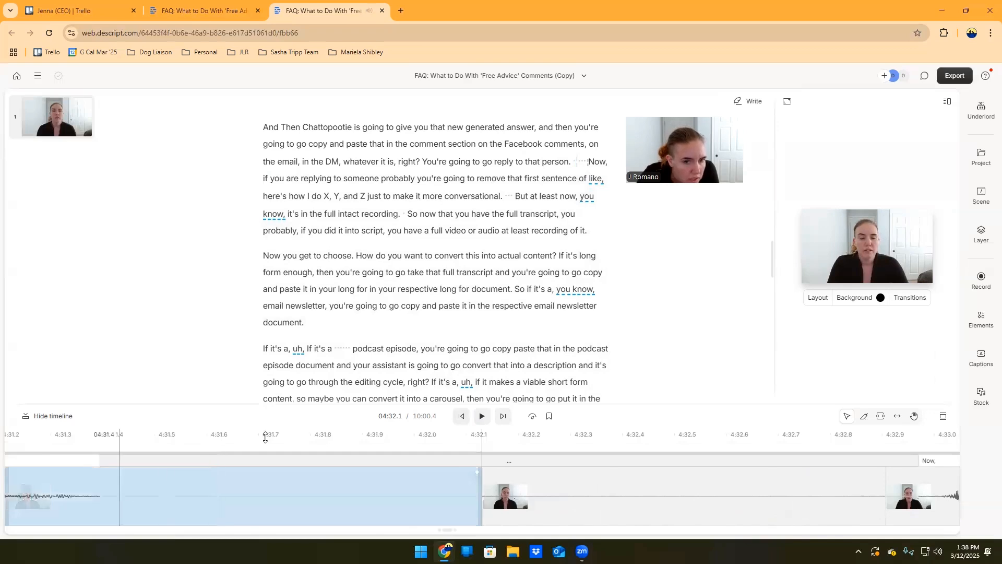
pyautogui.doubleClick(576, 162)
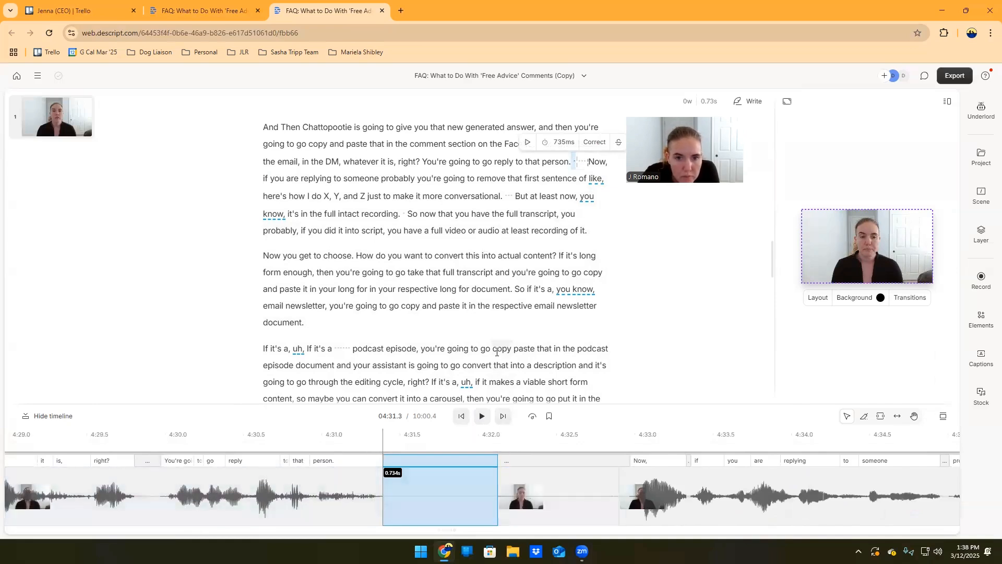
pyautogui.press('BackSpace')
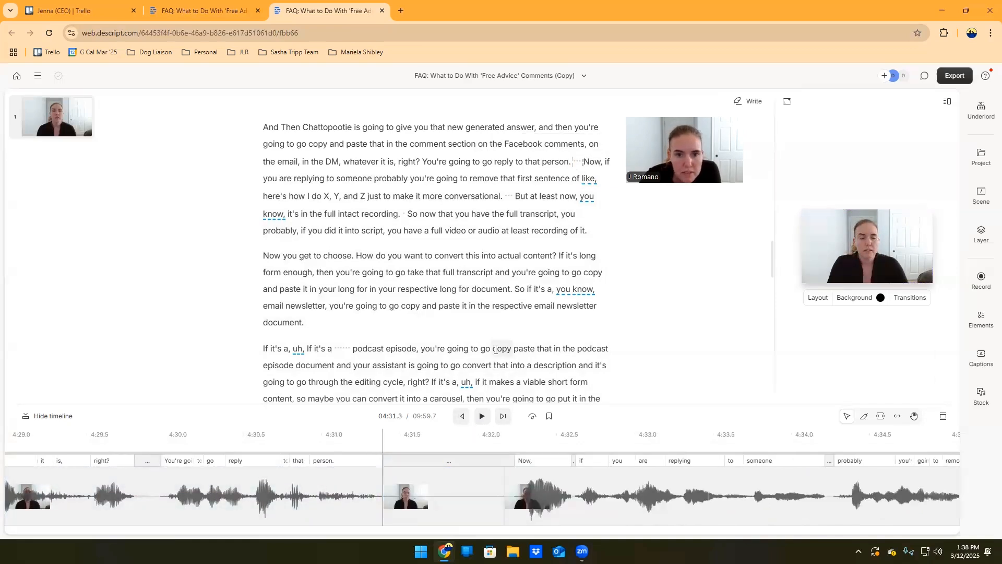
# - Play from "it is, right?" across the shortened pause to "Now,", and place the cursor in the remaining pause
pyautogui.click(382, 161)
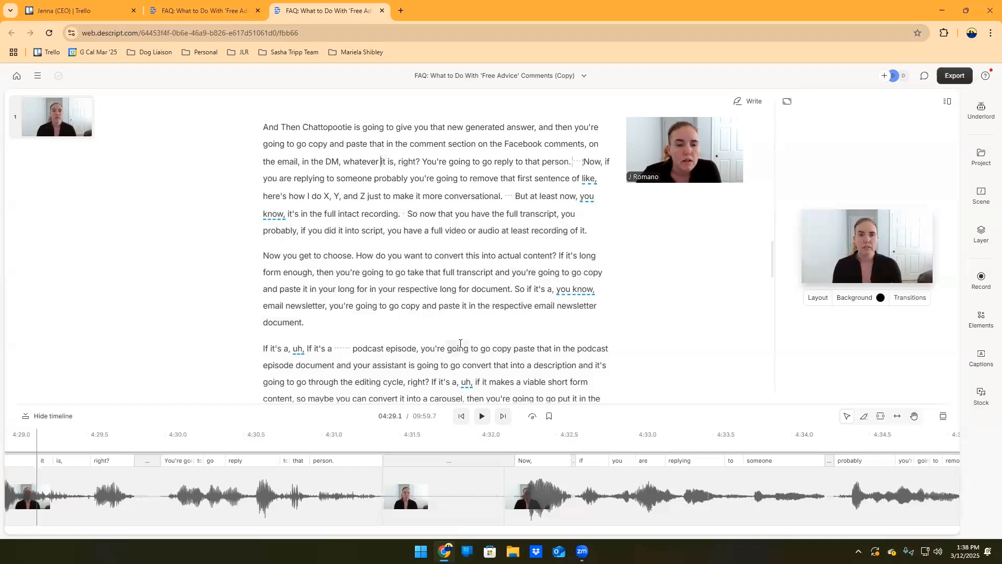
pyautogui.click(482, 416)
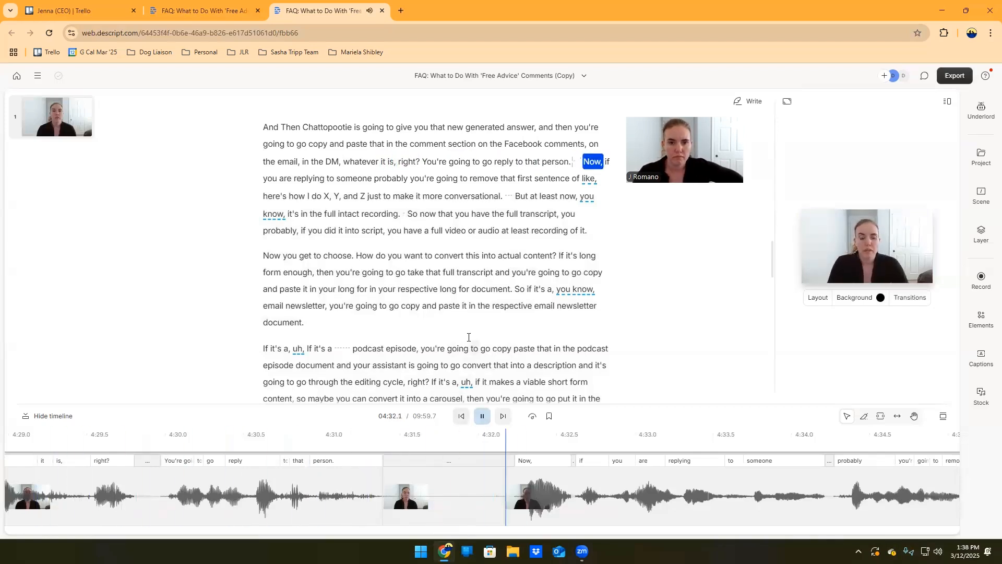
pyautogui.click(482, 416)
pyautogui.click(578, 162)
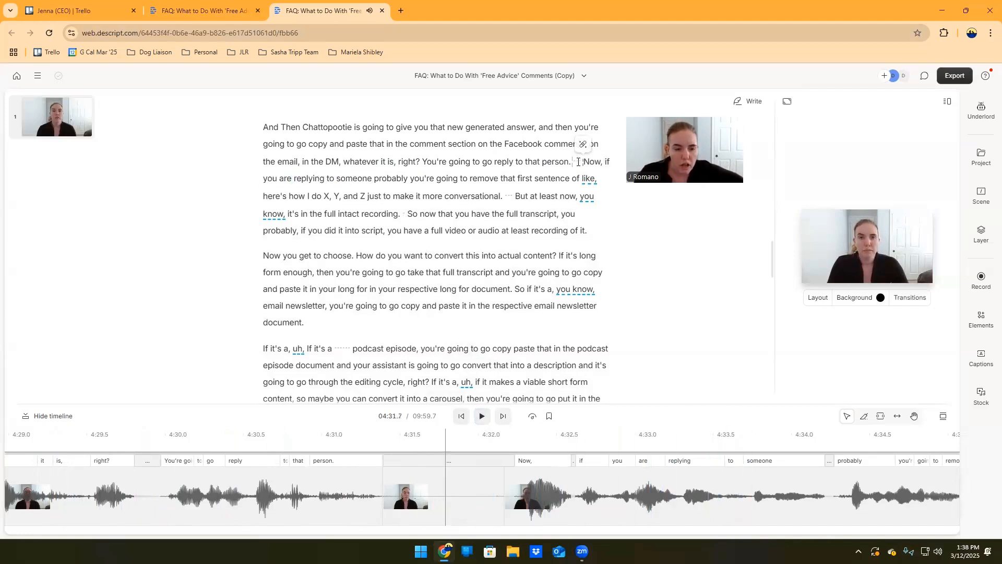
# - Split the remaining pause before "Now," at about 4:31.5 and 4:32.0, and delete the piece between the splits
pyautogui.click(408, 502)
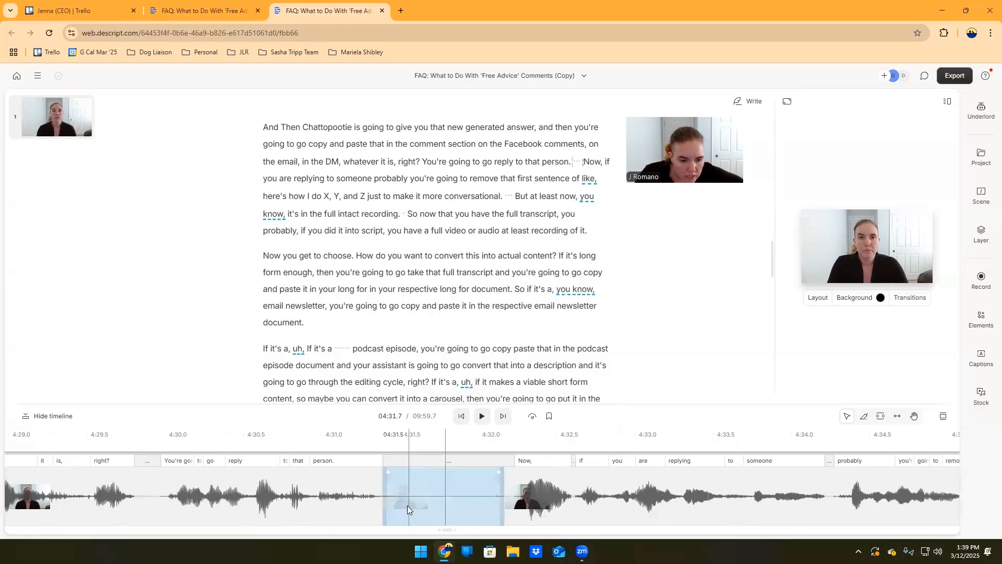
pyautogui.click(418, 492)
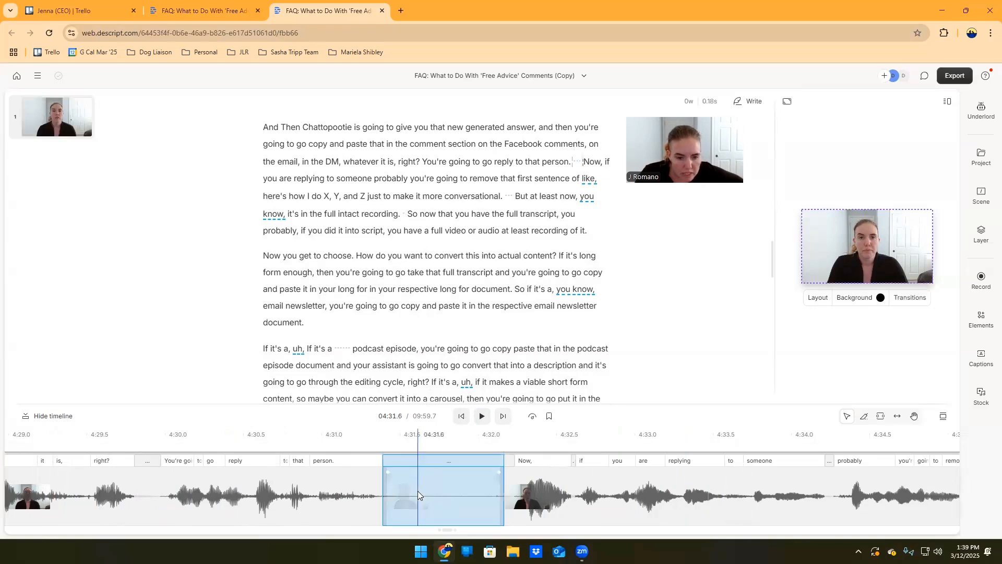
pyautogui.click(405, 502)
pyautogui.rightClick(406, 502)
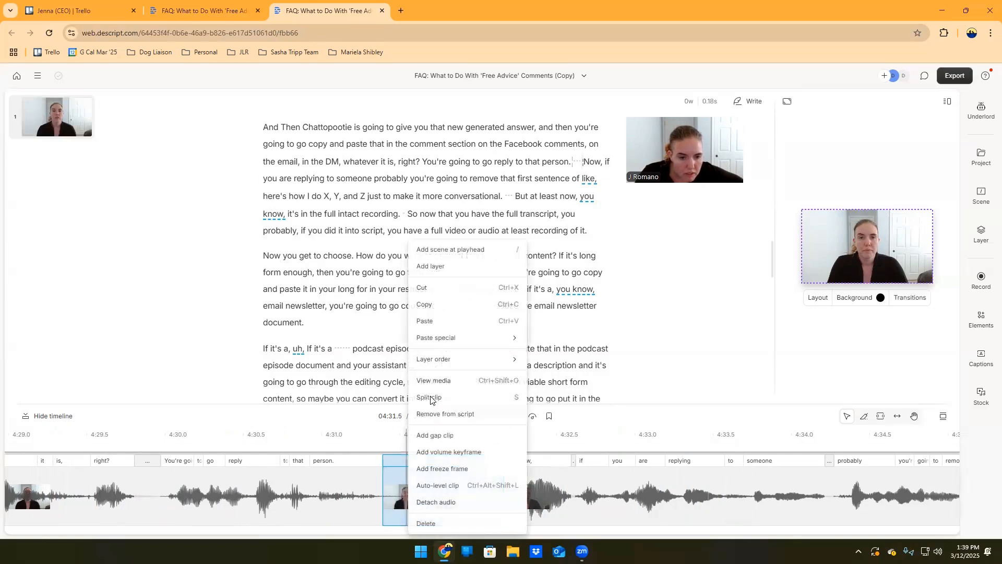
pyautogui.click(431, 397)
pyautogui.click(478, 509)
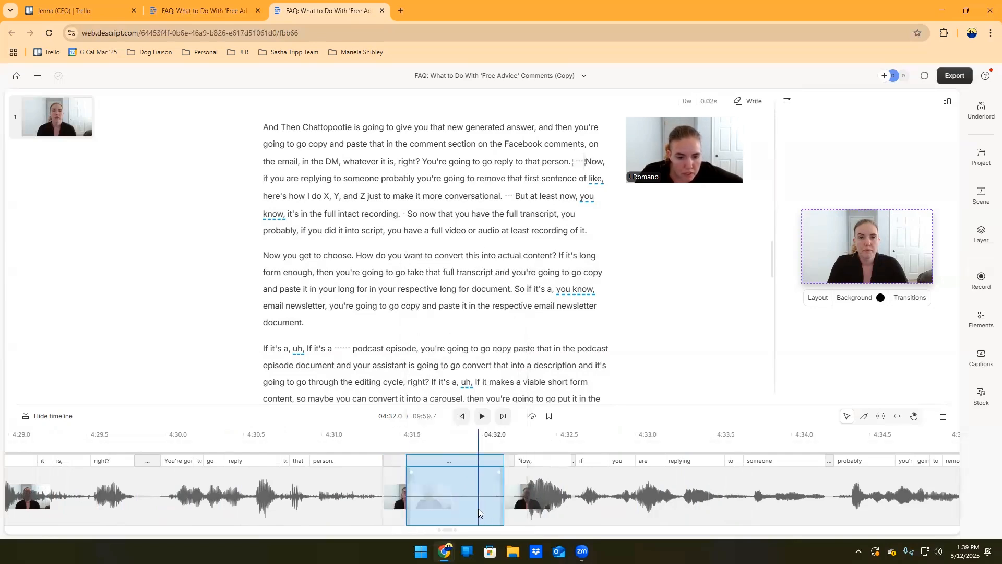
pyautogui.rightClick(485, 475)
pyautogui.click(501, 398)
pyautogui.click(428, 499)
pyautogui.rightClick(428, 497)
pyautogui.click(454, 501)
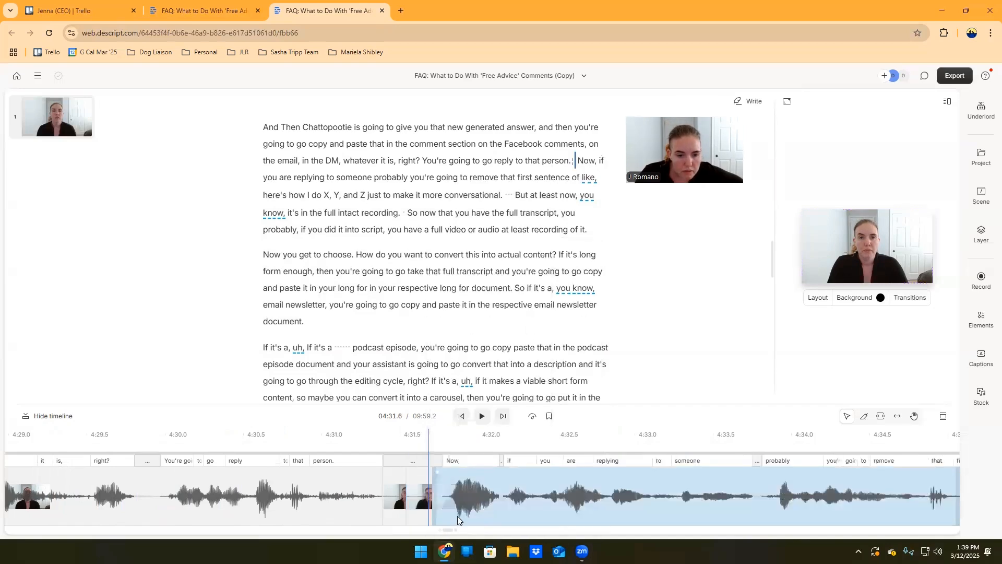
# - Play from the shortened pause through "Now, if you are" and stop playback
pyautogui.press('space')
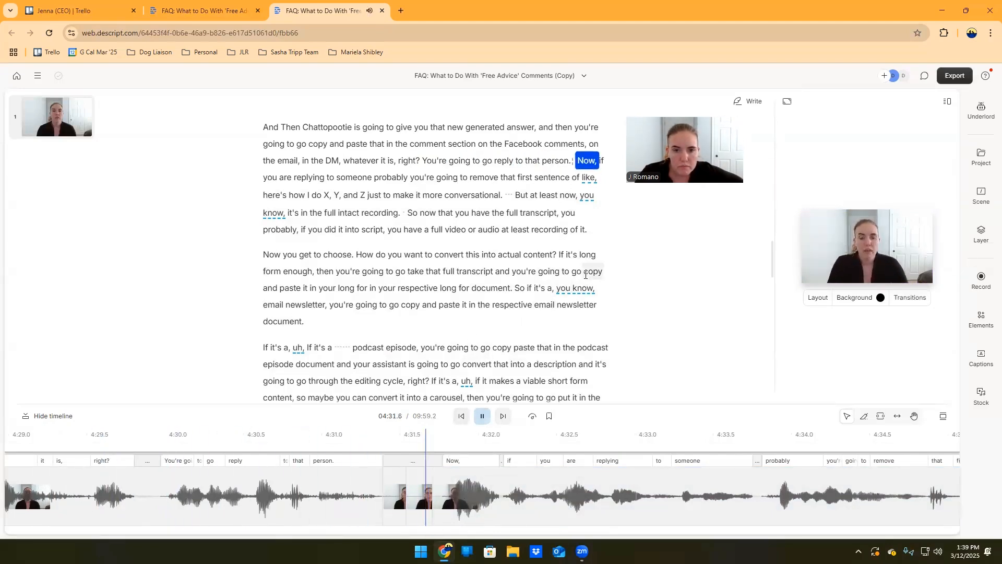
pyautogui.press('space')
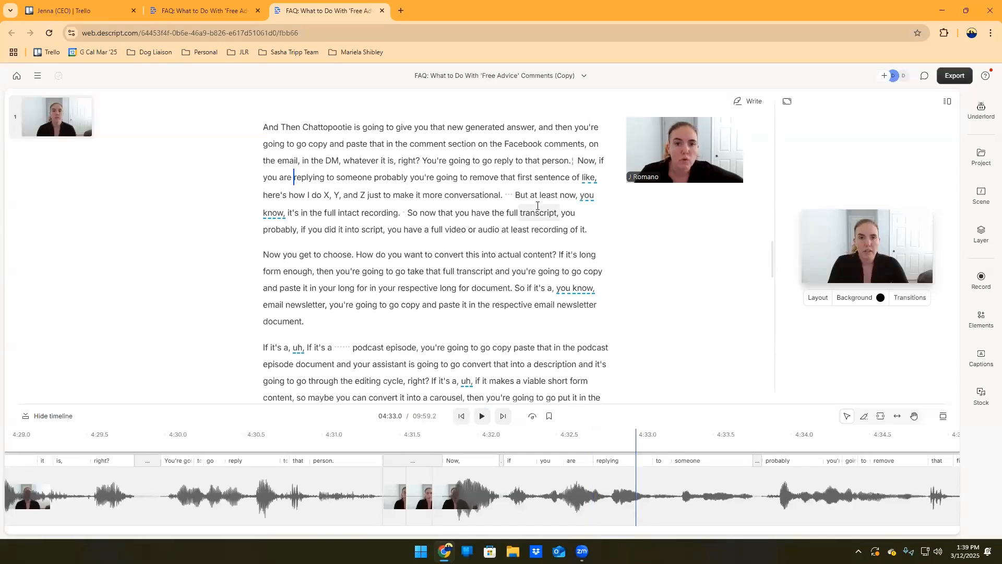
# - Select the entire transcript and start removing filler words, listing all filler words for review
pyautogui.scroll(-2, 487, 318)
pyautogui.scroll(-10, 486, 317)
pyautogui.scroll(-10, 487, 320)
pyautogui.scroll(-1, 486, 323)
pyautogui.scroll(3, 517, 309)
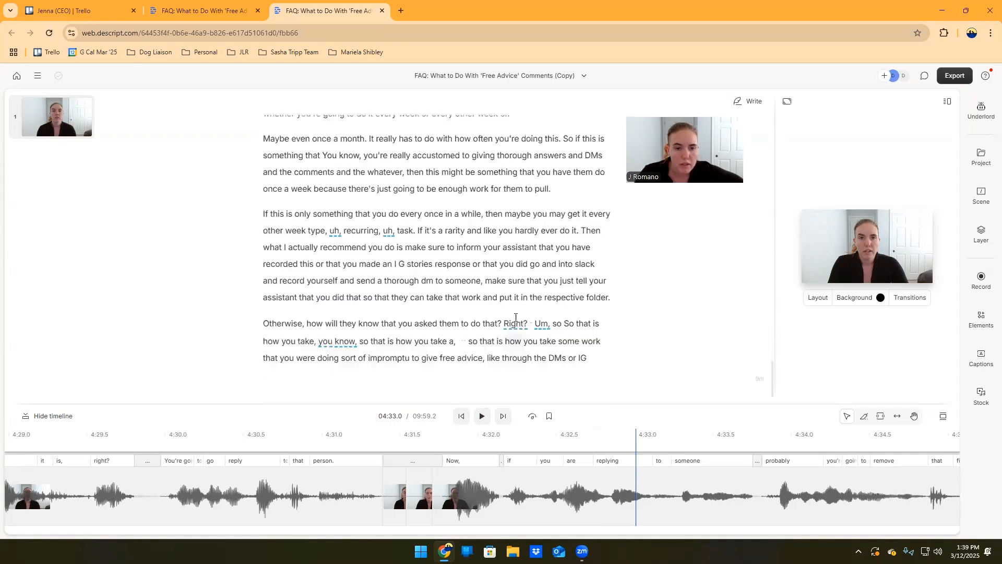
pyautogui.hotkey('ctrl', 'a')
pyautogui.click(459, 216)
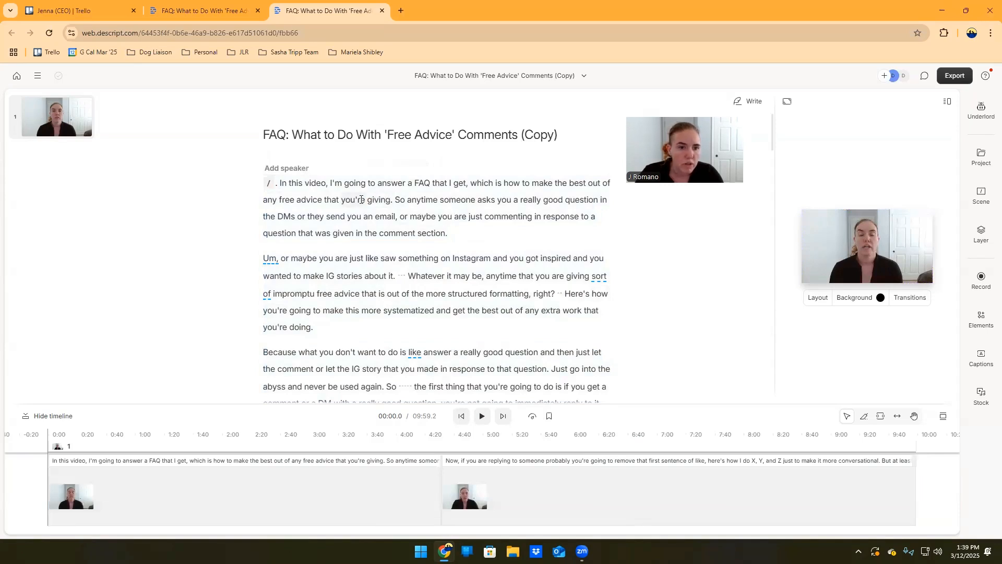
pyautogui.hotkey('ctrl', 'a')
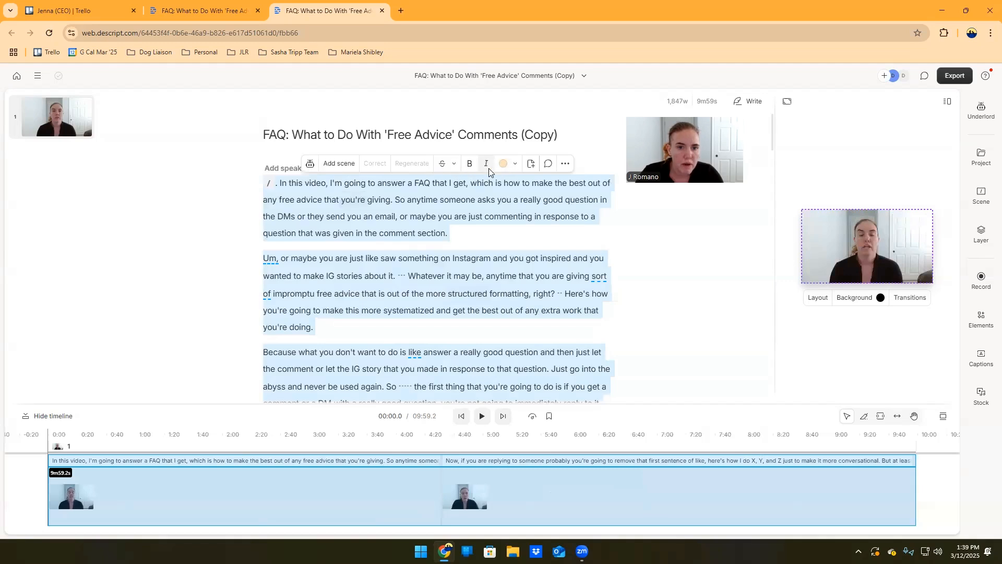
pyautogui.click(566, 164)
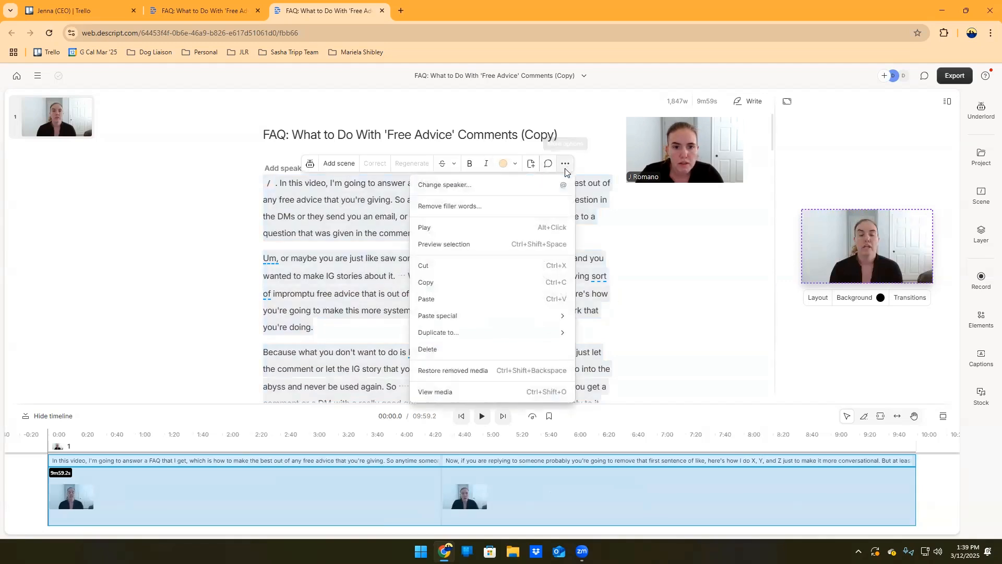
pyautogui.click(449, 207)
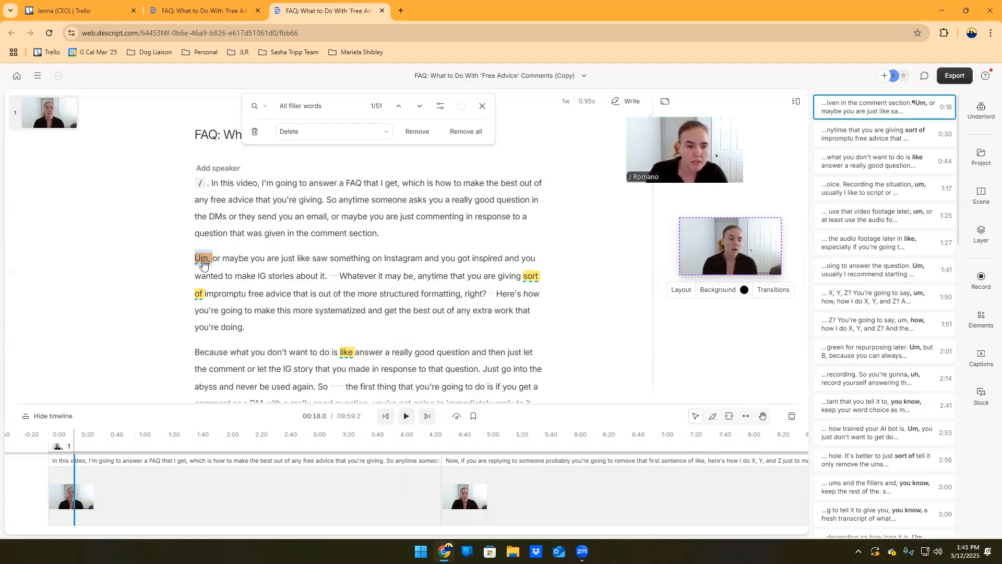
# - Delete the filler "Um," before "or maybe you are", and play from "in the comment section." across the cut
pyautogui.press('BackSpace')
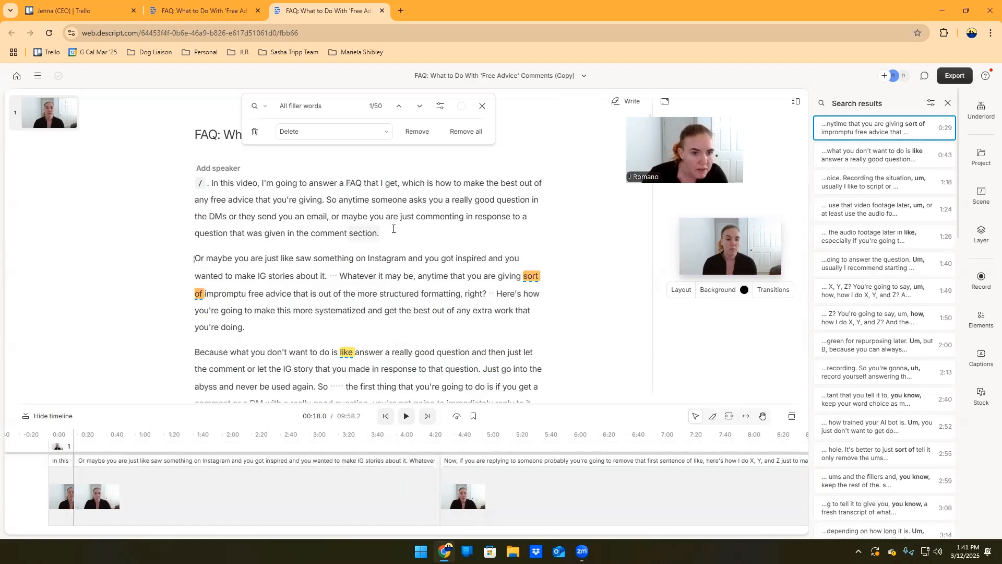
pyautogui.click(347, 233)
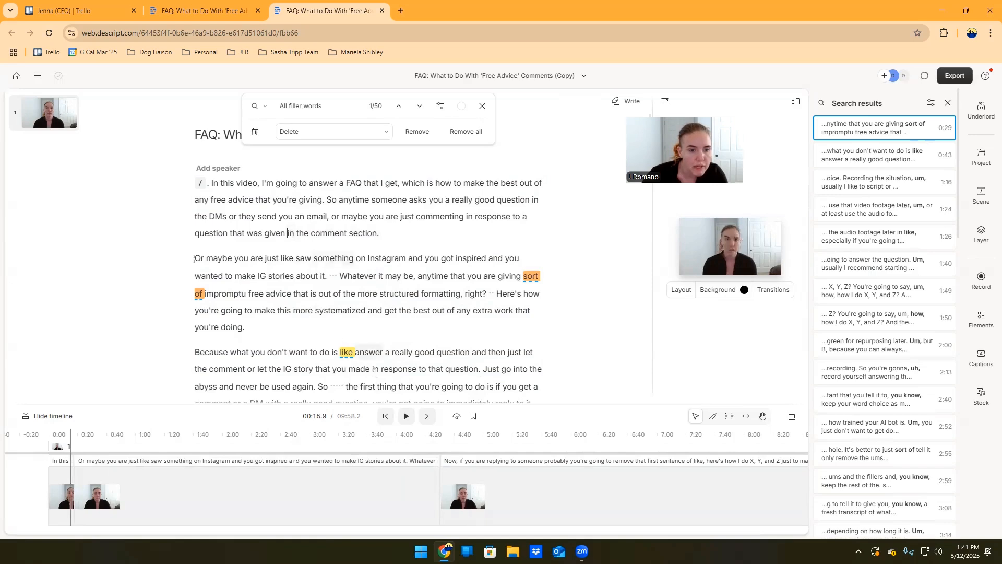
pyautogui.click(407, 416)
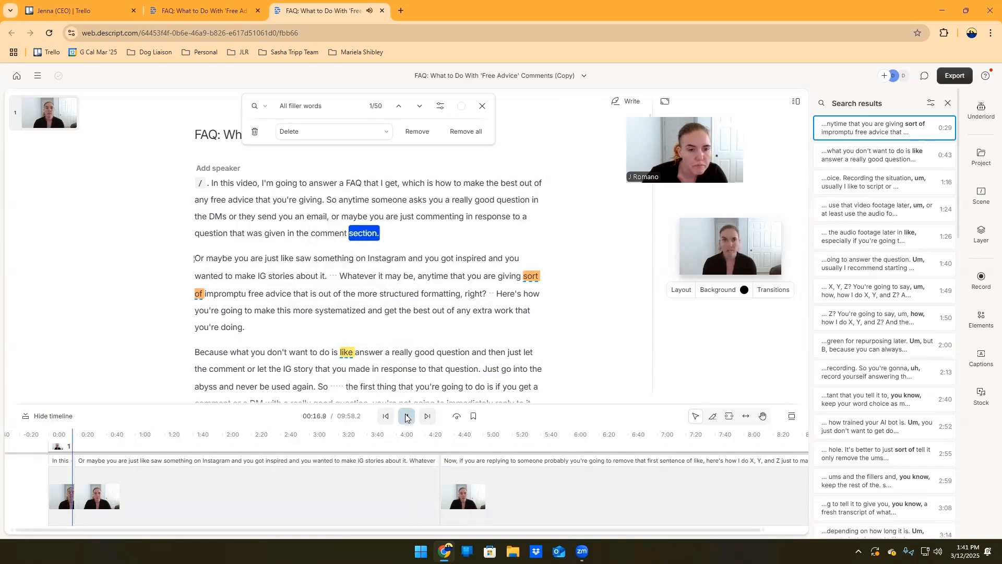
pyautogui.press('space')
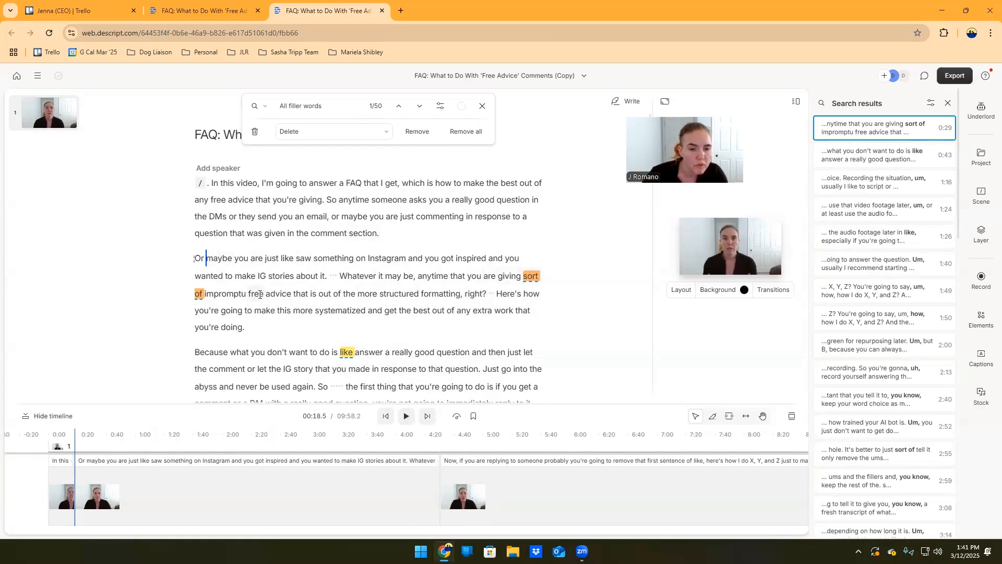
# - Replay the cut from "section." towards "Or maybe", stopping playback in the pause between them
pyautogui.click(349, 233)
pyautogui.click(407, 416)
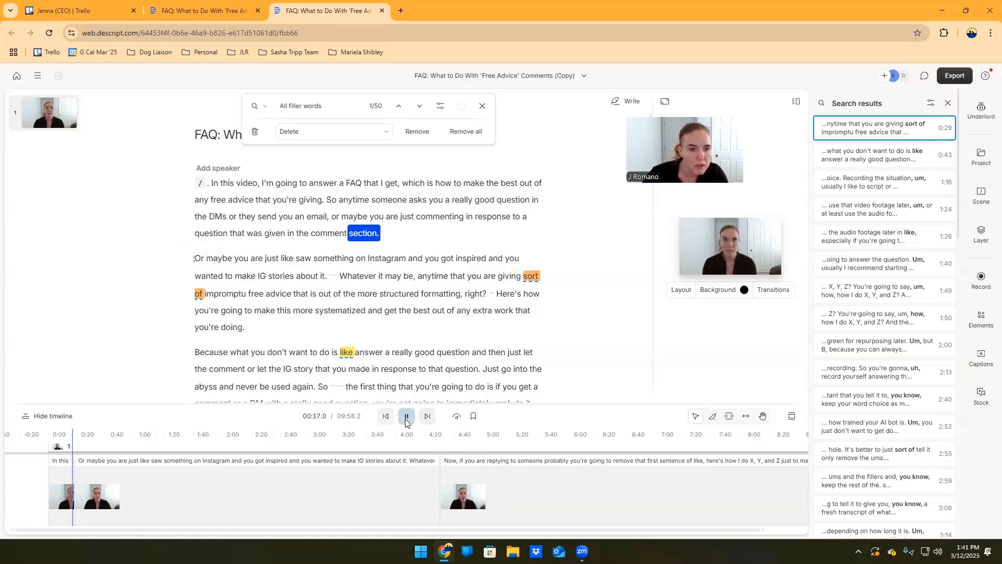
pyautogui.click(406, 416)
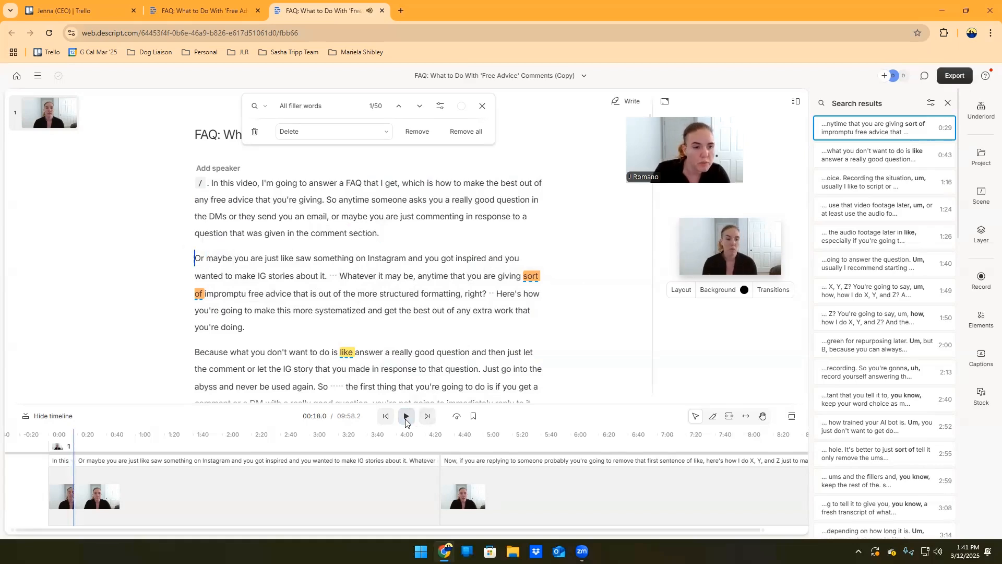
pyautogui.scroll(10, 407, 423)
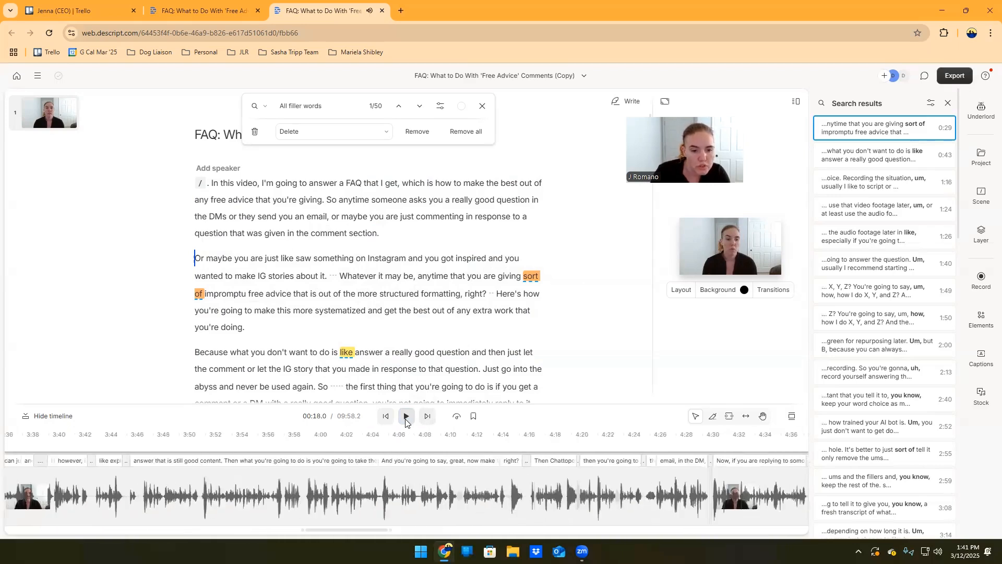
pyautogui.click(353, 233)
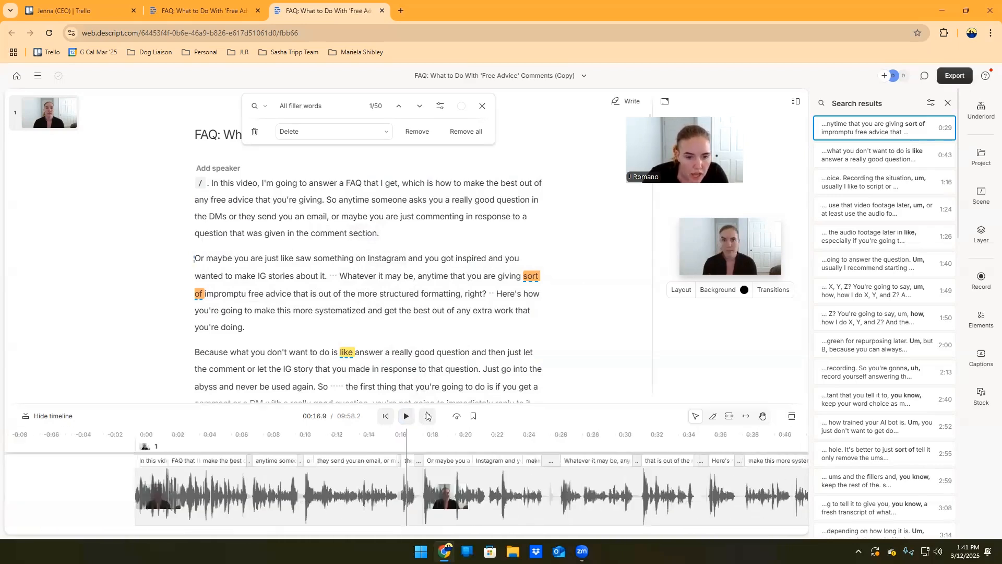
pyautogui.click(408, 417)
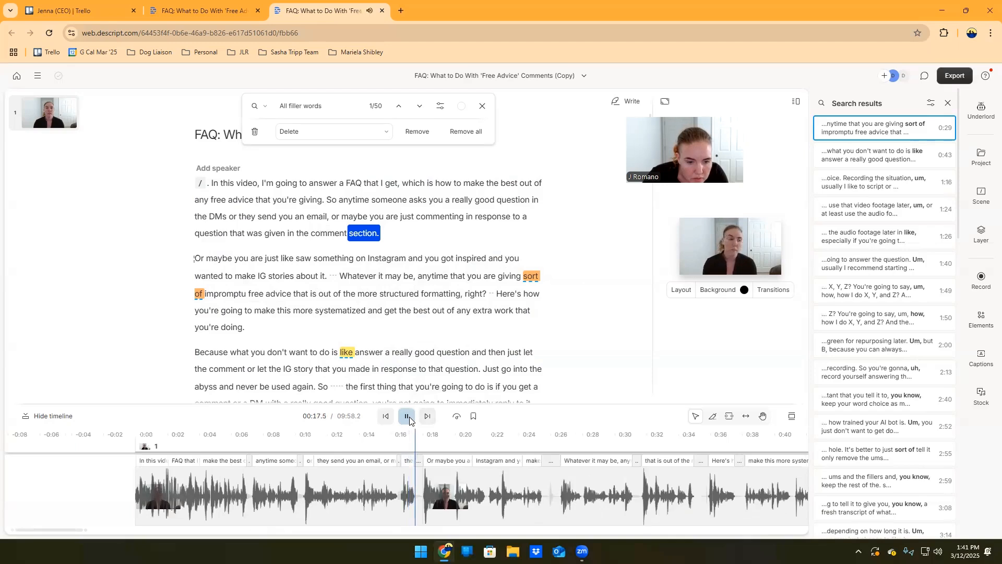
pyautogui.click(407, 416)
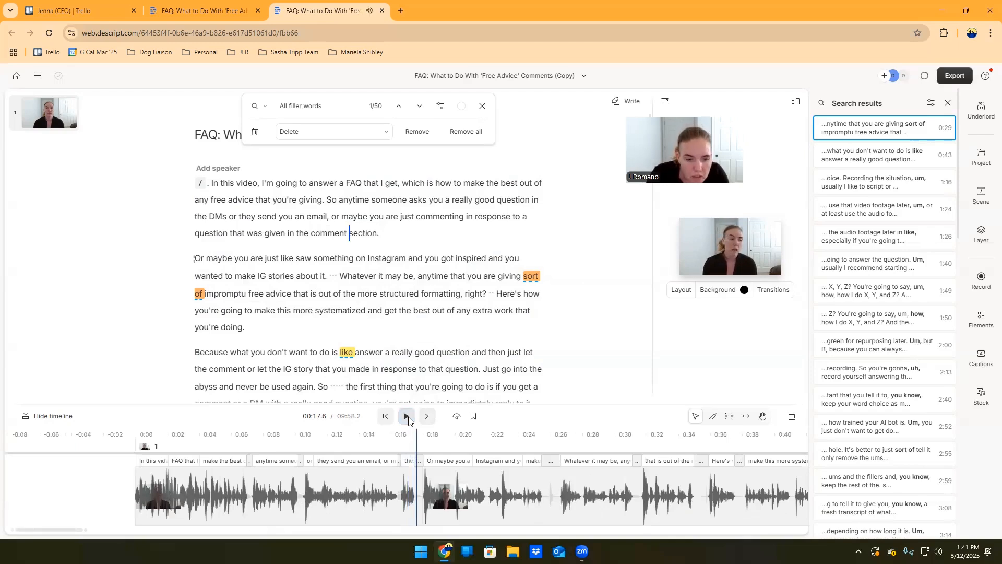
# - Split the clip at about 0:17.5, in the pause between "section." and "Or maybe"
pyautogui.hotkey('ctrl', 'Up')
pyautogui.hotkey('ctrl', 'Up')
pyautogui.hotkey('ctrl', 'Up')
pyautogui.hotkey('ctrl', 'Up')
pyautogui.hotkey('ctrl', 'Up')
pyautogui.hotkey('ctrl', 'Up')
pyautogui.hotkey('ctrl', 'Up')
pyautogui.hotkey('ctrl', 'Up')
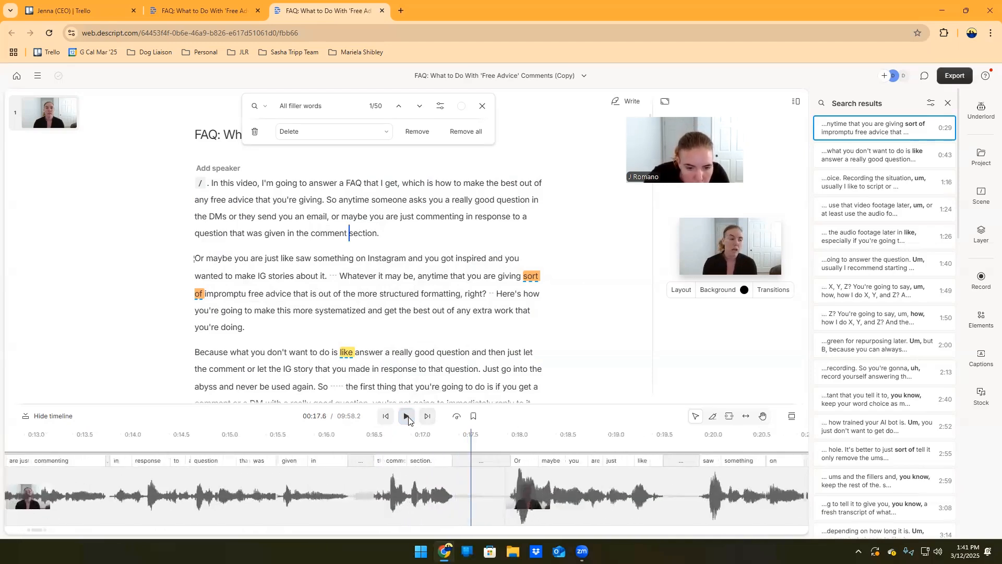
pyautogui.click(483, 462)
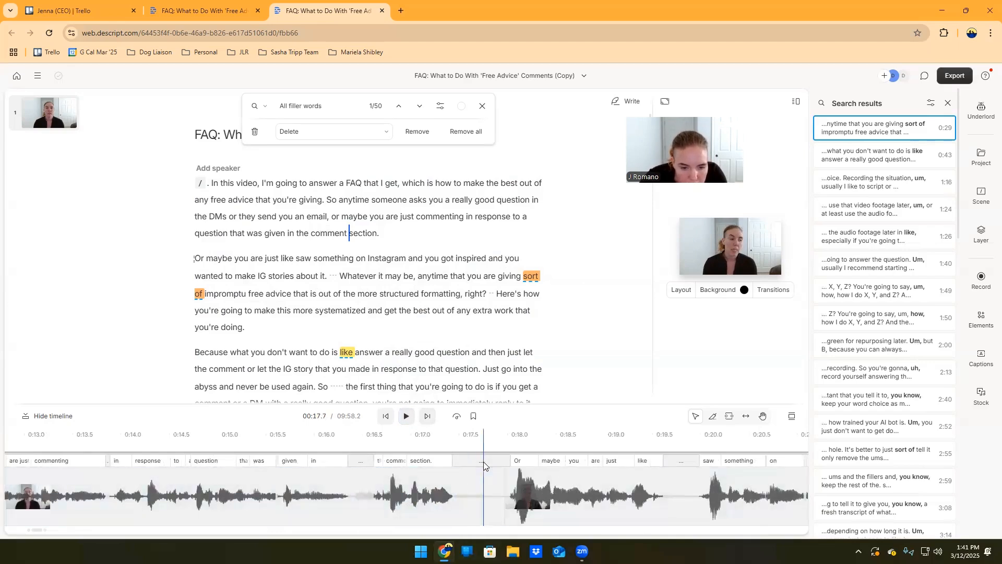
pyautogui.click(420, 496)
pyautogui.click(406, 416)
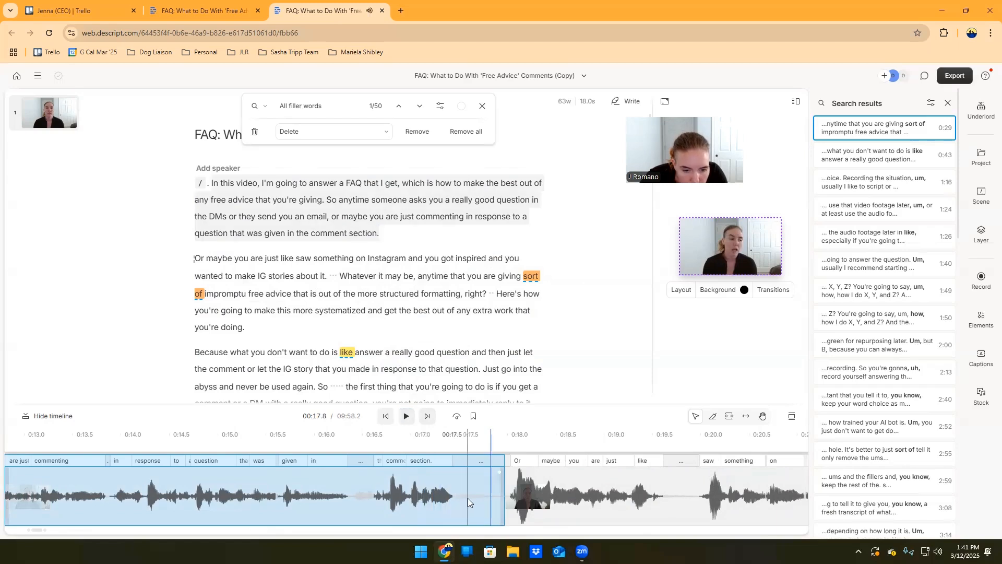
pyautogui.click(455, 501)
pyautogui.click(490, 498)
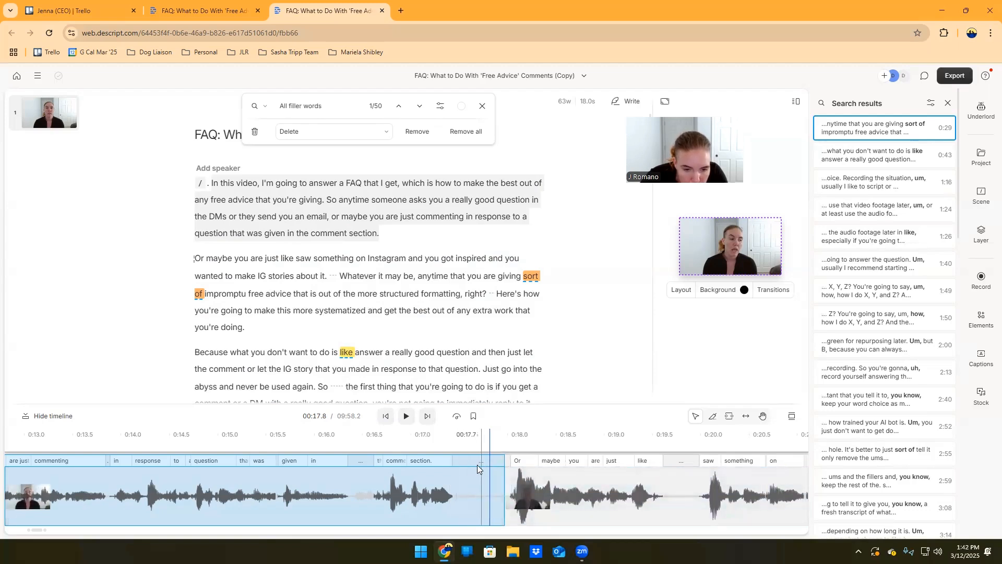
pyautogui.click(463, 498)
pyautogui.rightClick(463, 498)
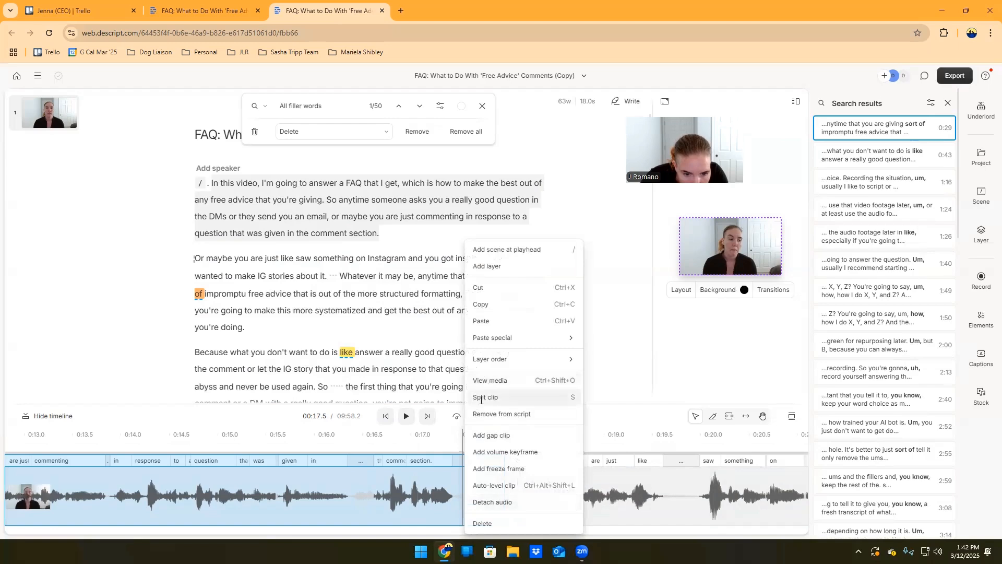
pyautogui.click(481, 399)
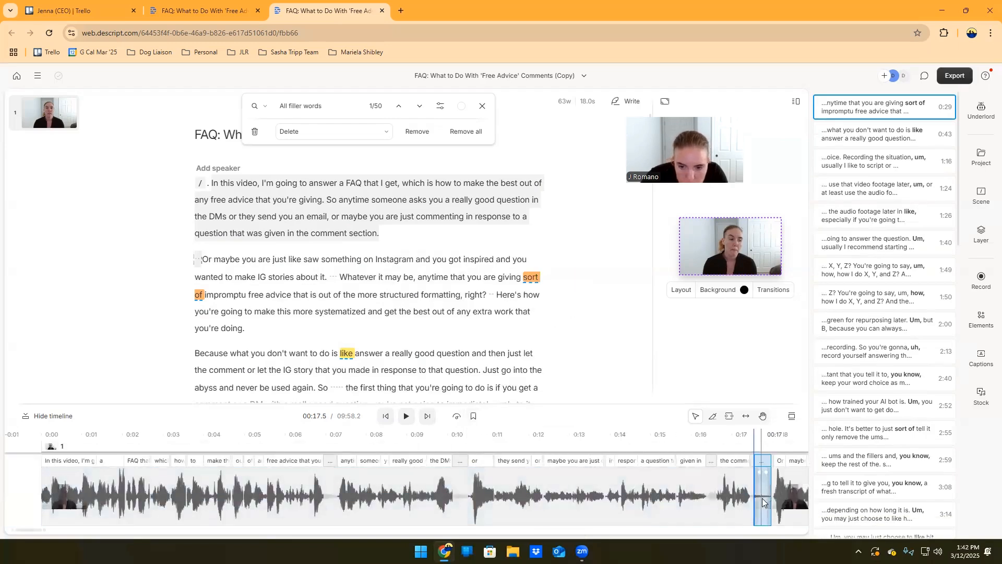
# - Split the pause again at about 0:17.8 and delete the piece between the two splits
pyautogui.scroll(5, 762, 501)
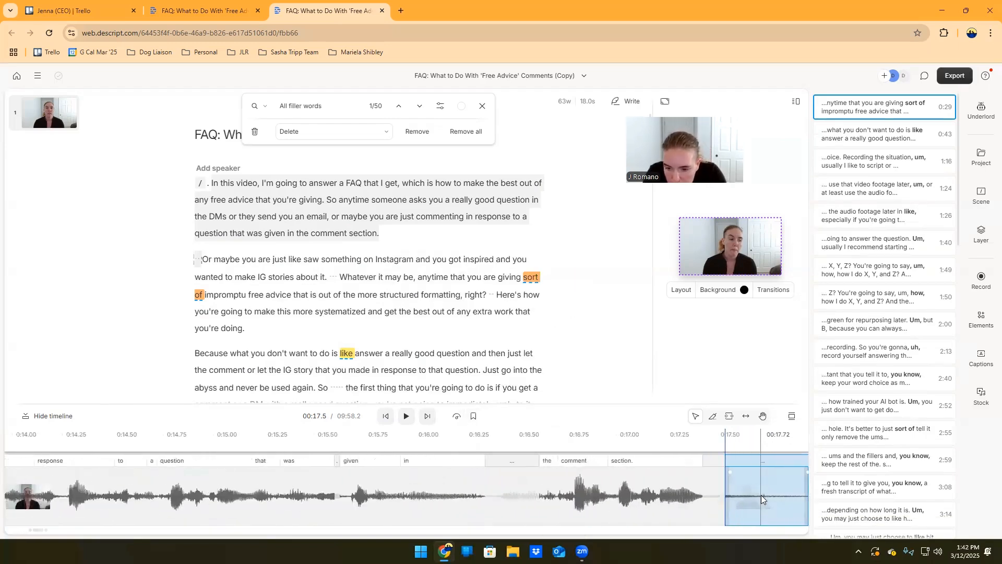
pyautogui.scroll(1, 761, 494)
pyautogui.click(792, 497)
pyautogui.rightClick(792, 495)
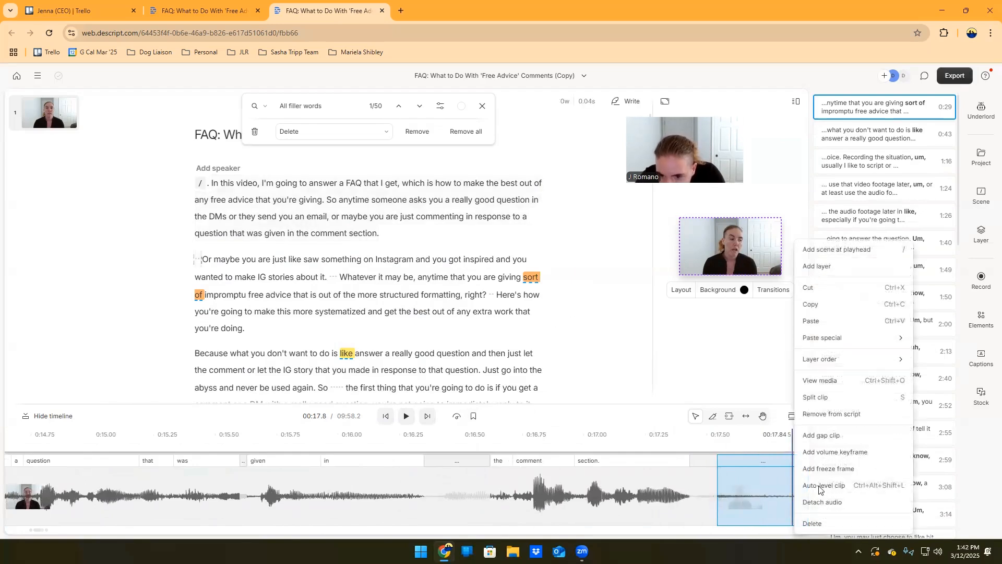
pyautogui.click(825, 397)
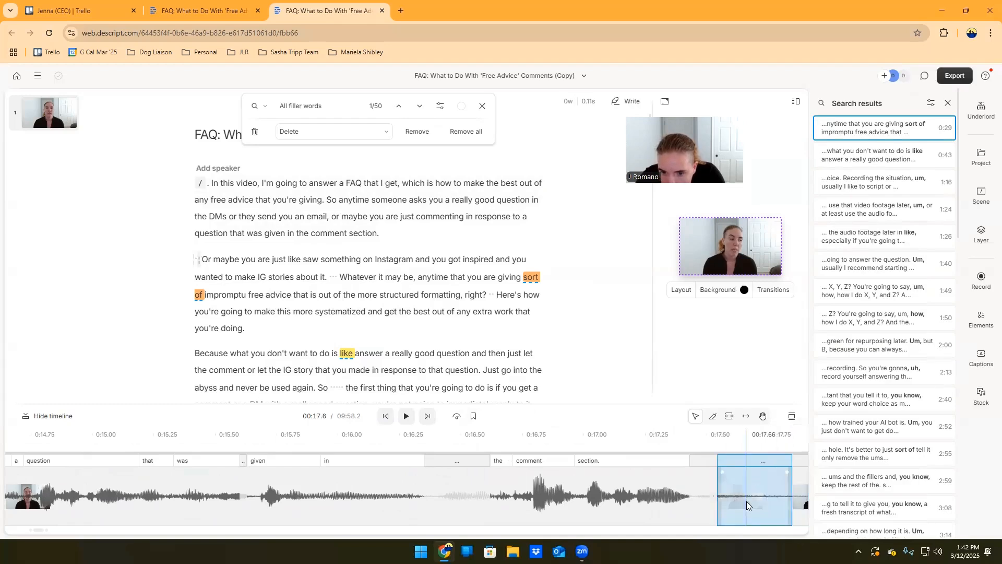
pyautogui.rightClick(746, 501)
pyautogui.click(766, 523)
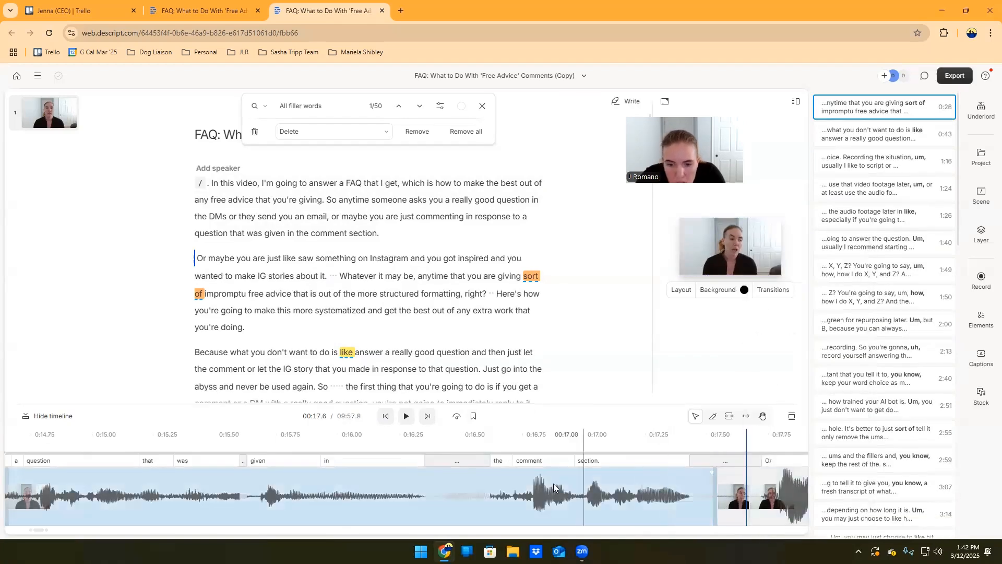
# - Play from "comment section." across the shortened pause to "Or maybe", and stop playback
pyautogui.click(307, 234)
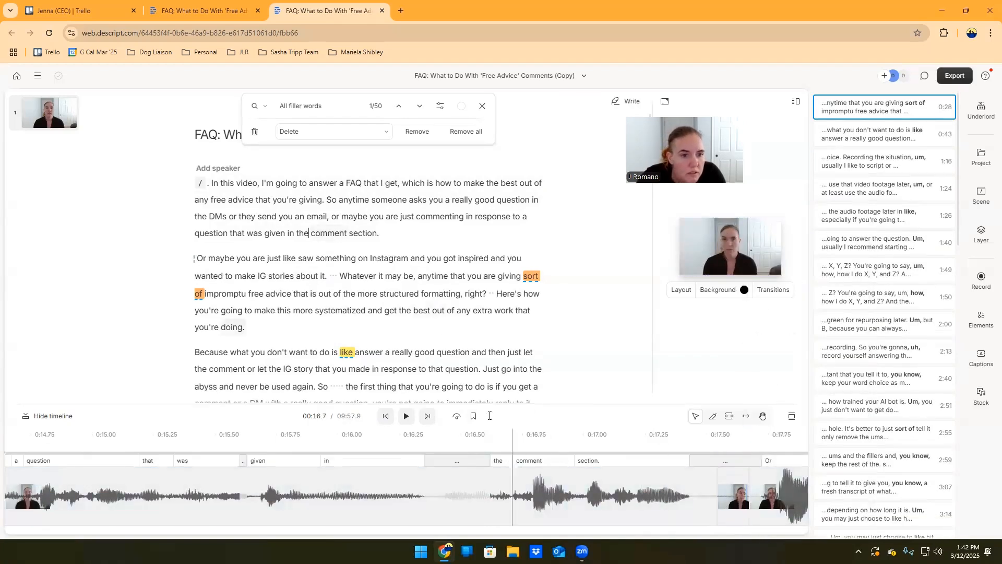
pyautogui.click(407, 417)
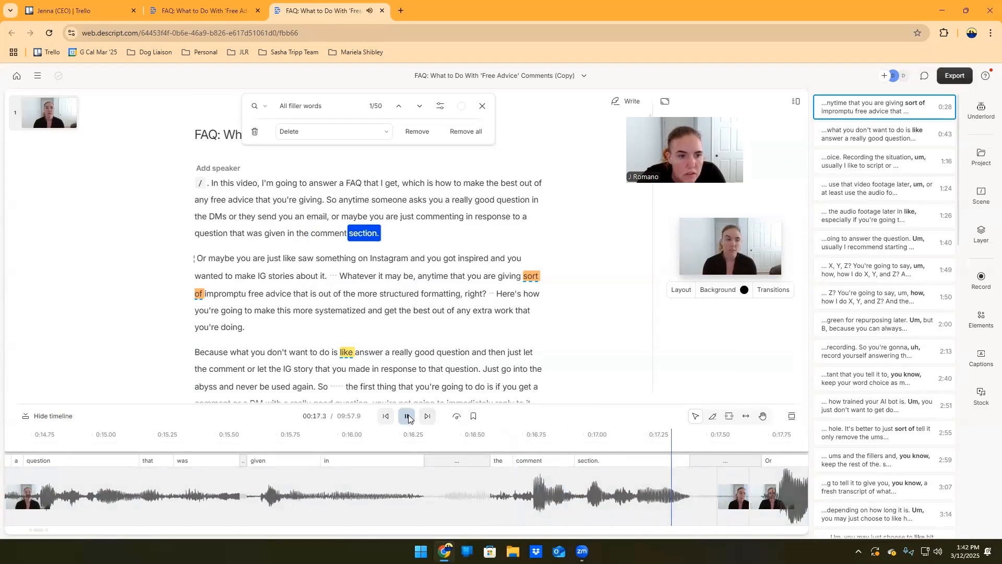
pyautogui.click(408, 416)
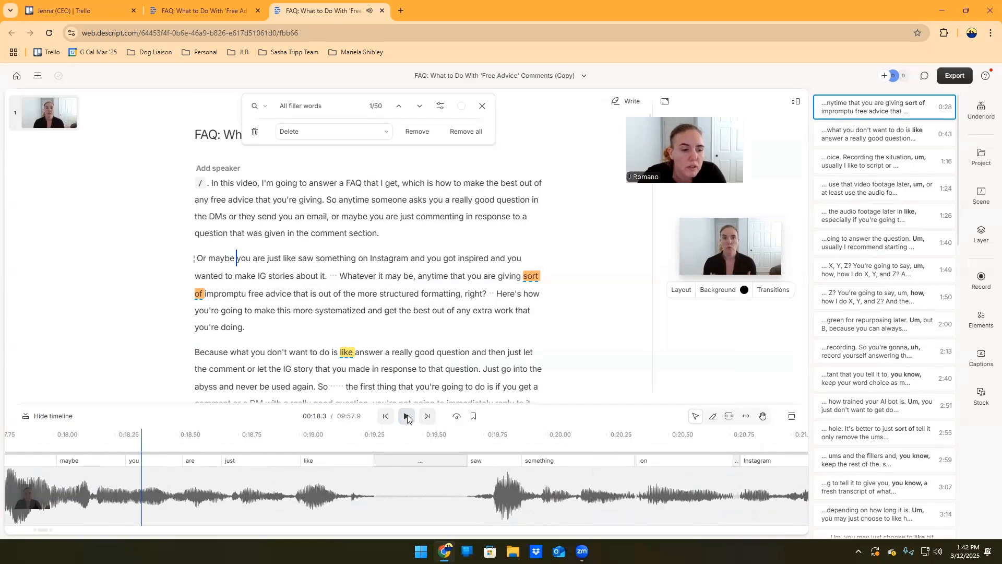
# - Play on from "you are just like", stop playback, and delete the flagged filler words "sort of" before "impromptu free advice"
pyautogui.click(407, 416)
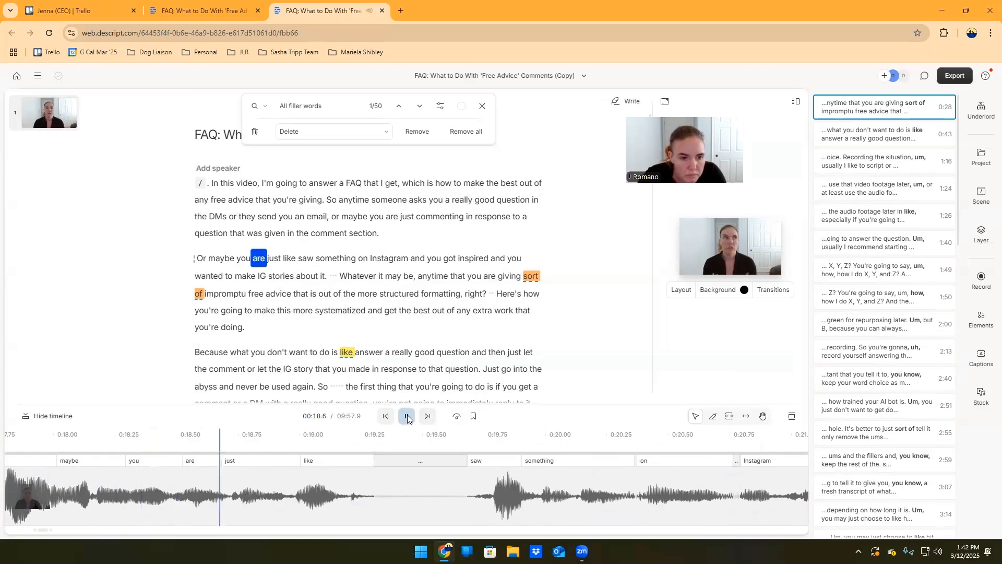
pyautogui.click(407, 416)
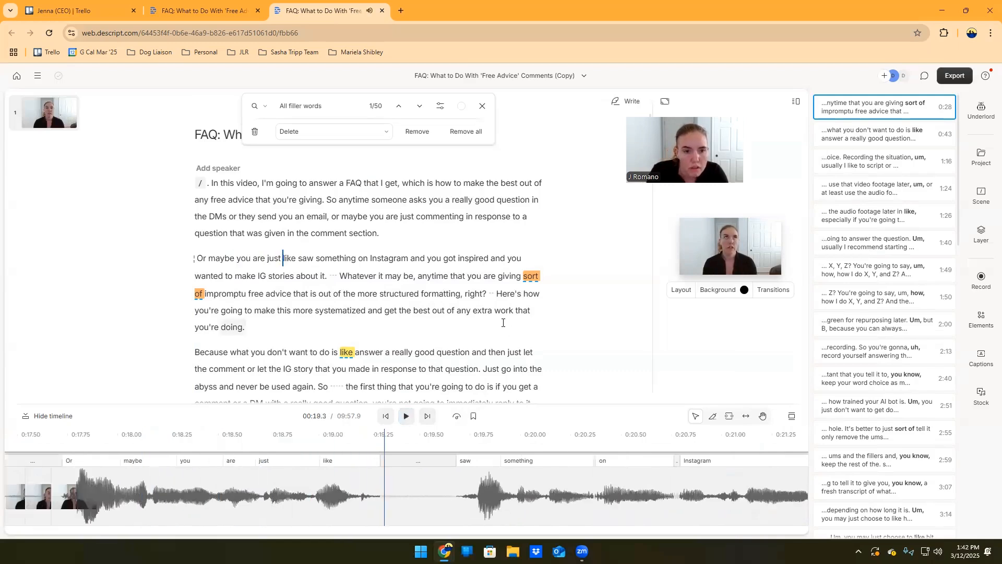
pyautogui.click(531, 280)
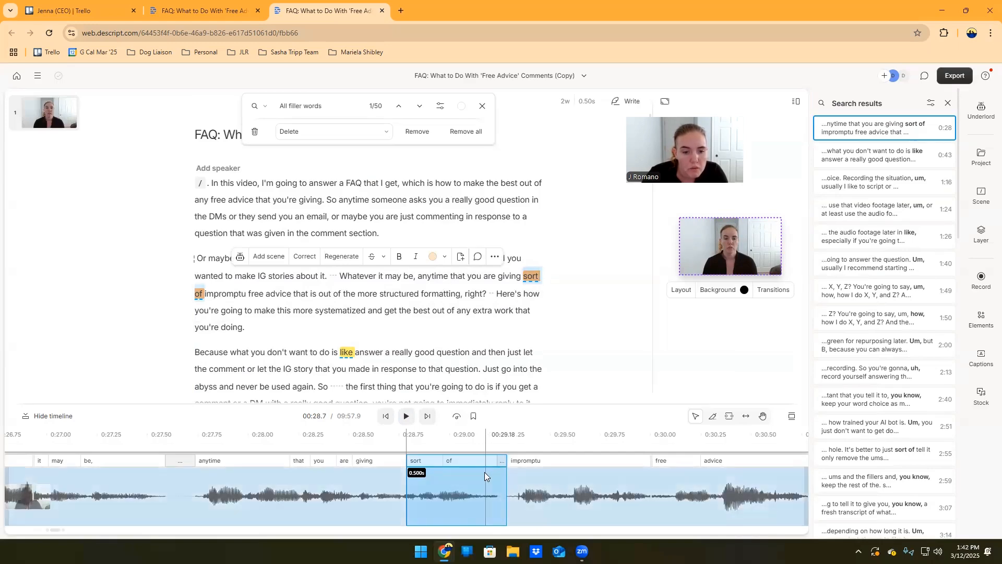
pyautogui.press('Delete')
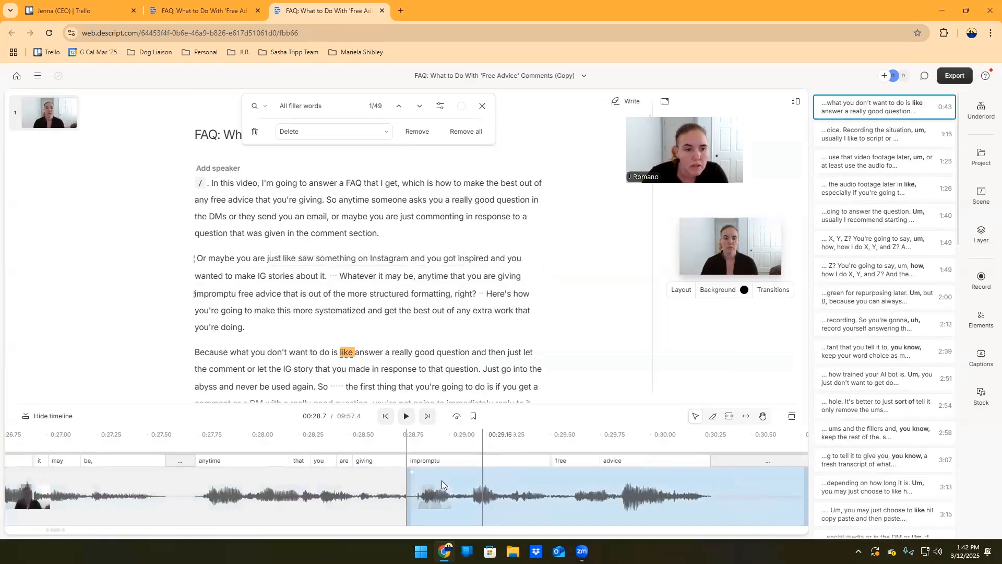
# - Replay the cut before "impromptu" several times, starting from the words leading up to it, from "anytime" and from "Whatever"
pyautogui.click(485, 278)
pyautogui.click(406, 416)
pyautogui.click(406, 418)
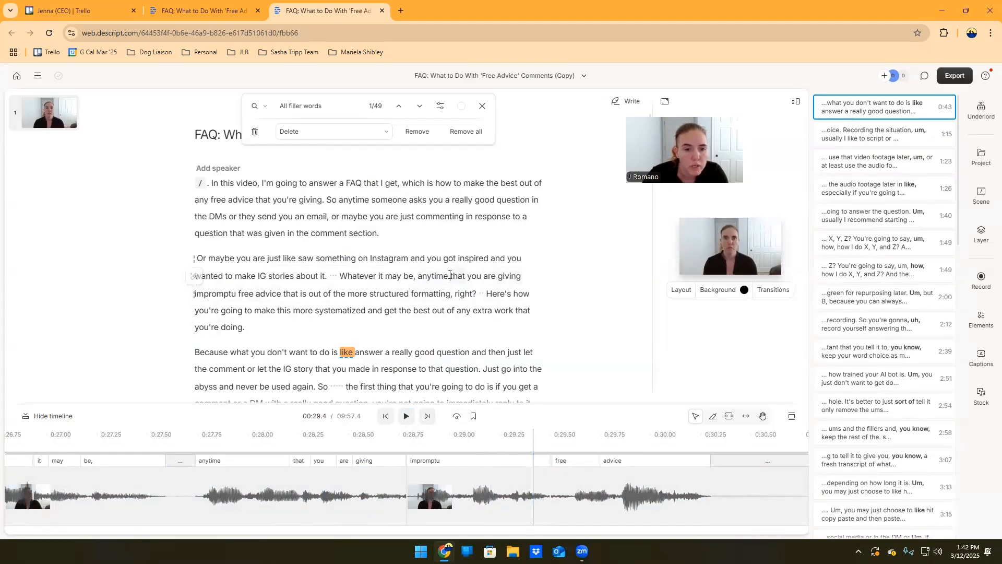
pyautogui.click(419, 275)
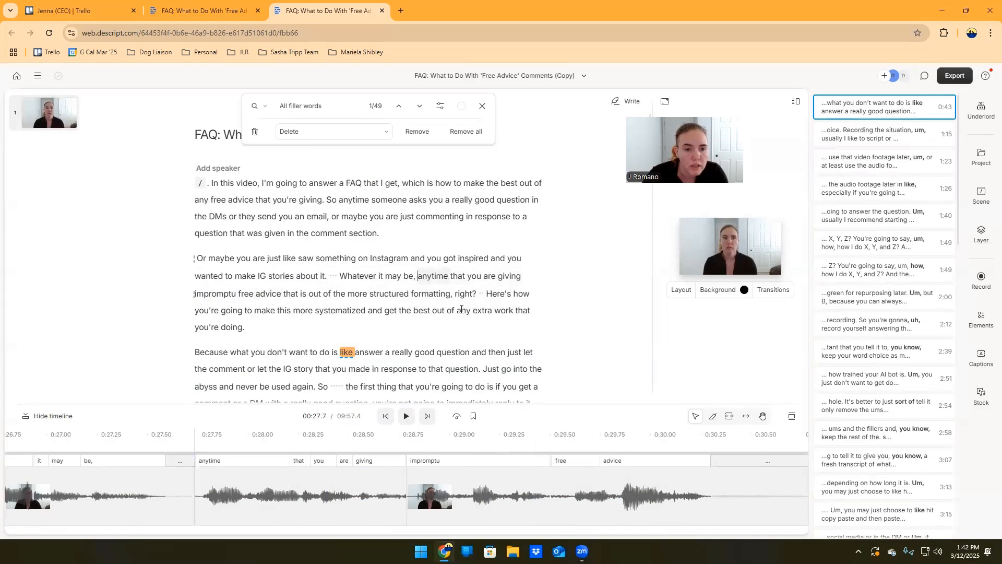
pyautogui.click(407, 416)
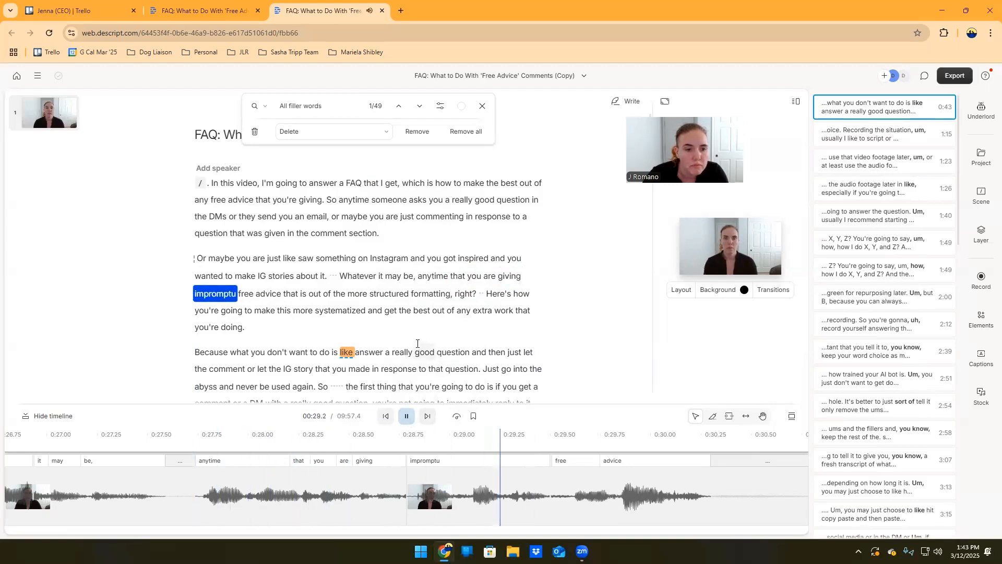
pyautogui.press('space')
pyautogui.click(339, 280)
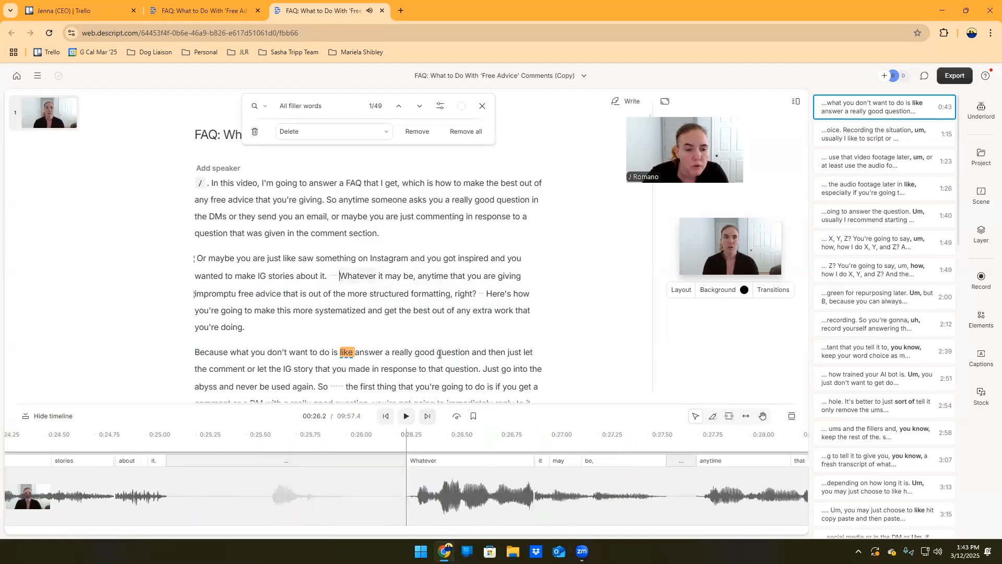
pyautogui.click(406, 416)
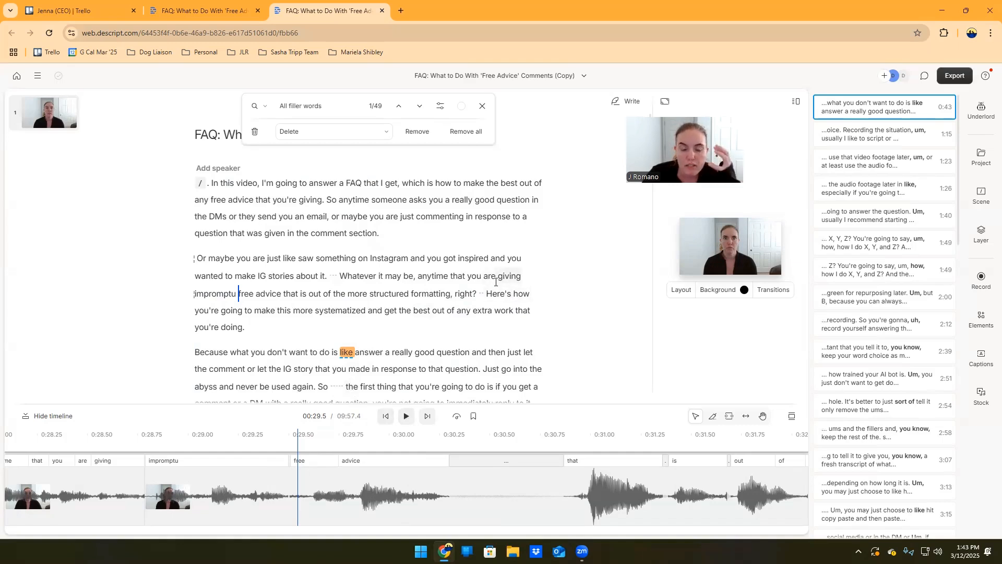
# - Undo the deletion of "sort of" before "impromptu"
pyautogui.click(497, 277)
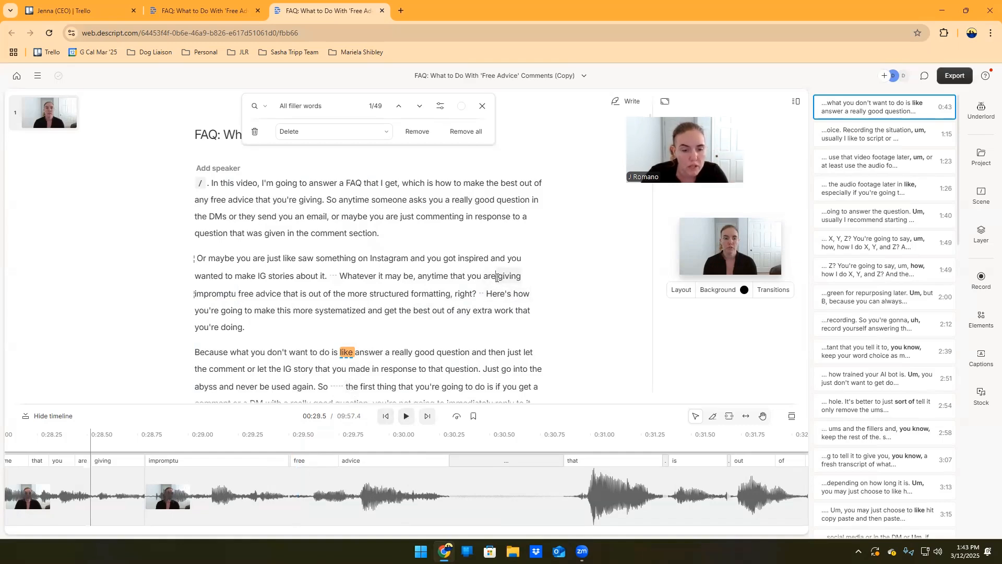
pyautogui.hotkey('ctrl', 'z')
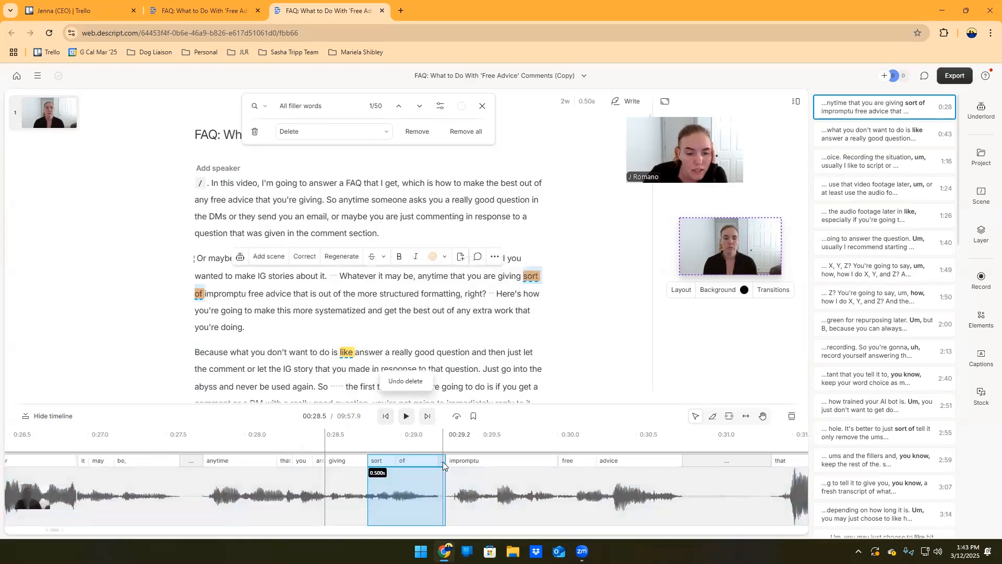
# - Try to select the flagged words "sort of" in the transcript, and clear the selection
pyautogui.click(526, 333)
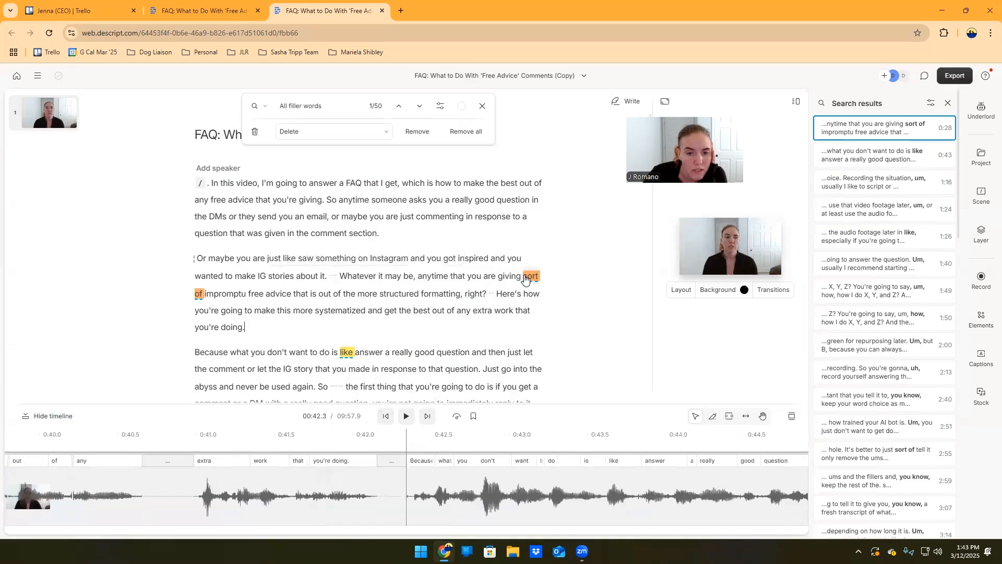
pyautogui.click(524, 279)
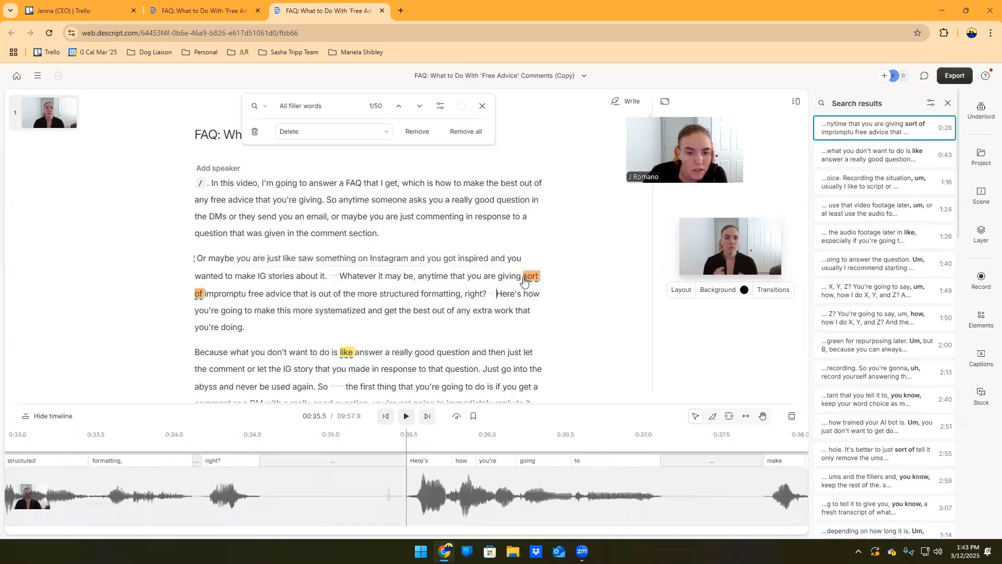
pyautogui.click(524, 284)
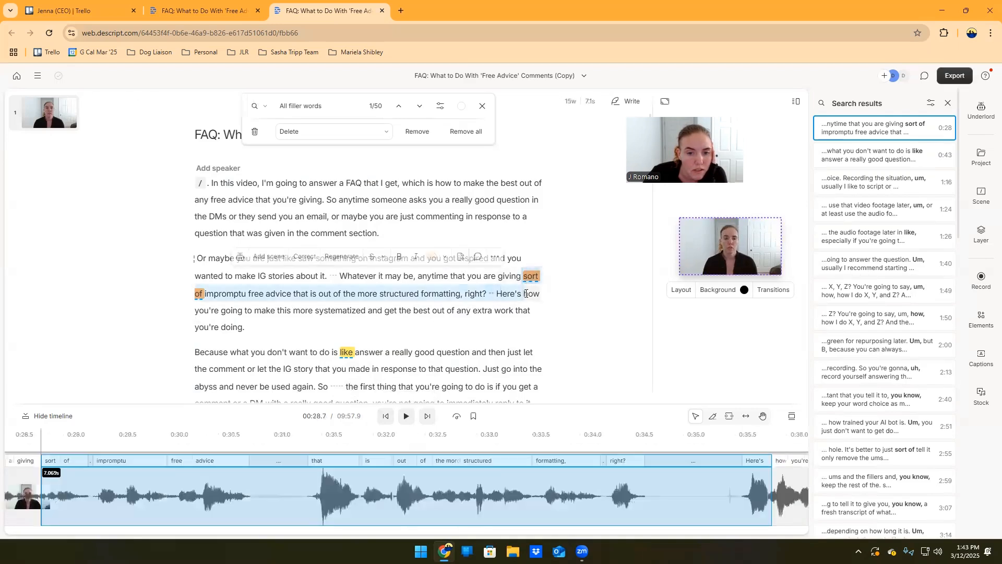
pyautogui.click(496, 310)
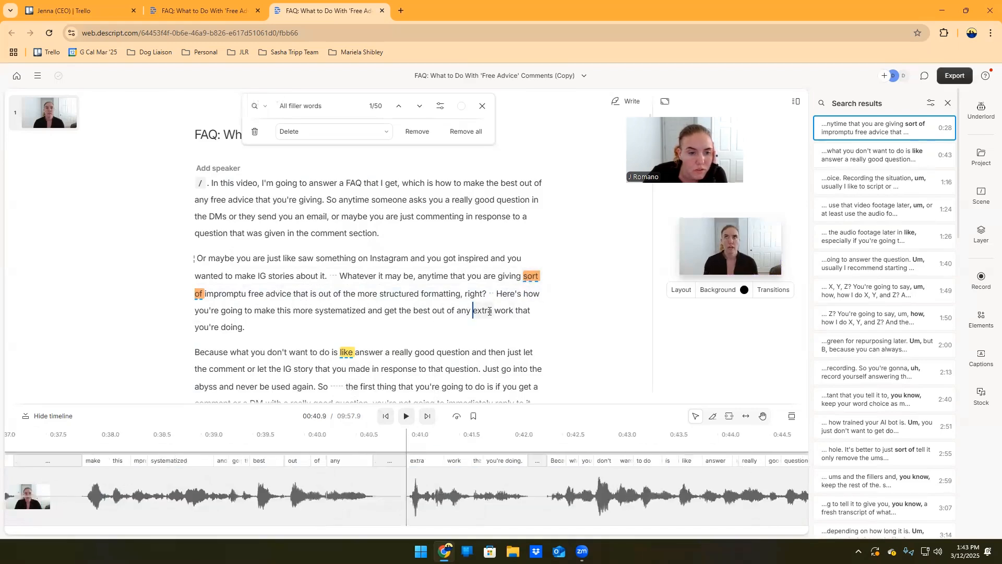
# - Close the filler-word search and try selecting only "sort of" in the transcript, clearing the selection
pyautogui.click(482, 107)
pyautogui.click(578, 351)
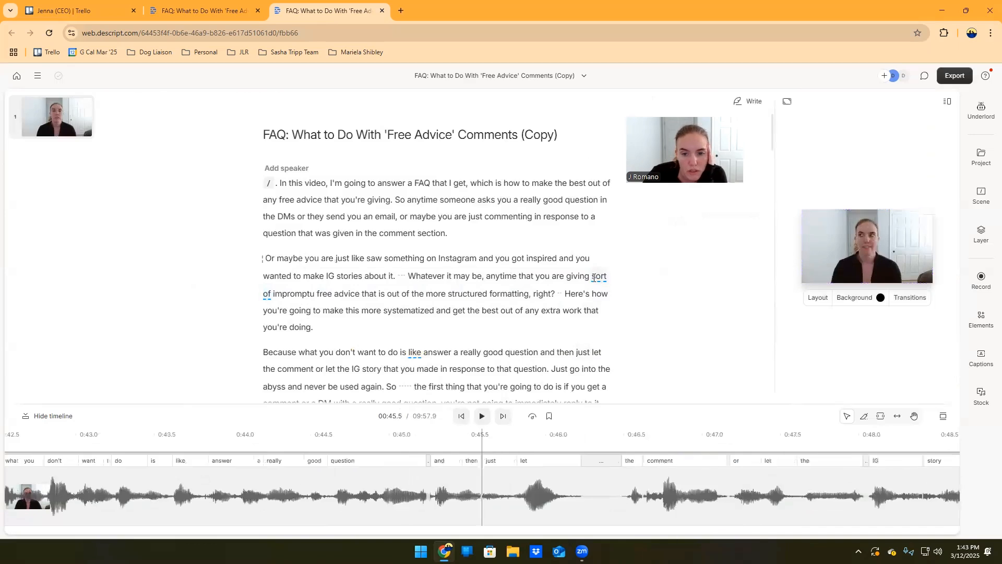
pyautogui.moveTo(604, 277); pyautogui.dragTo(271, 293)
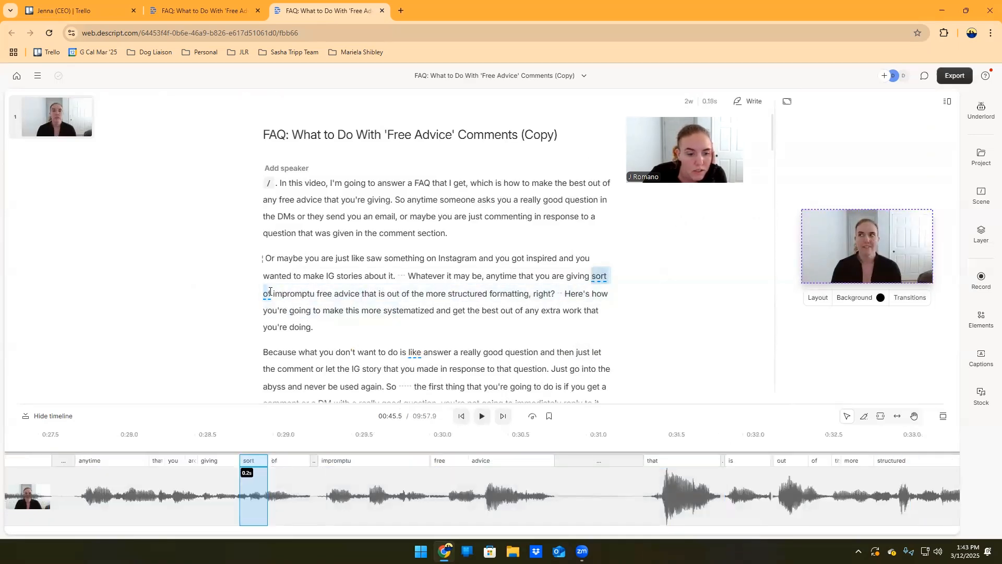
pyautogui.click(489, 311)
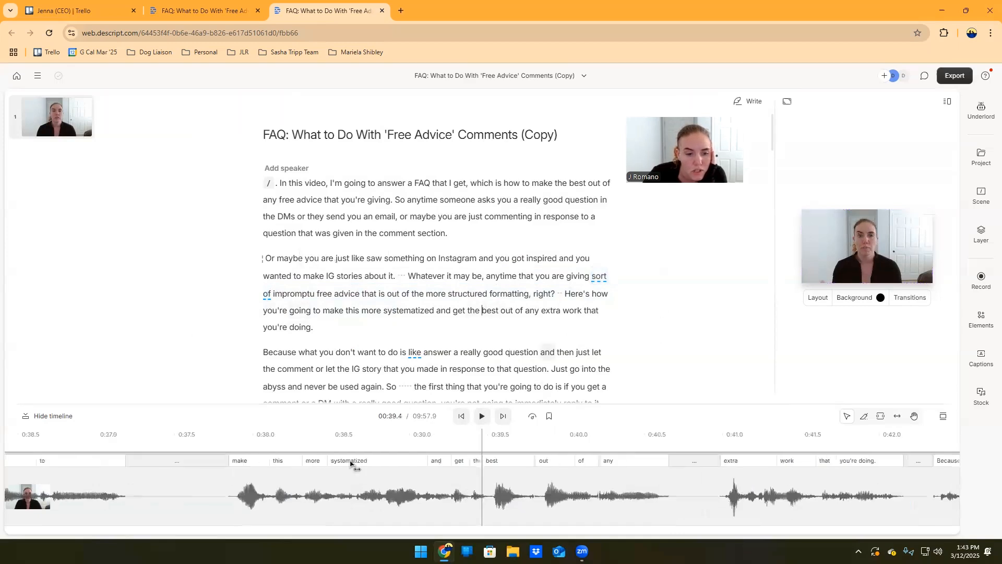
# - Split the clip at about 0:28.7, between "giving" and "sort"
pyautogui.click(593, 277)
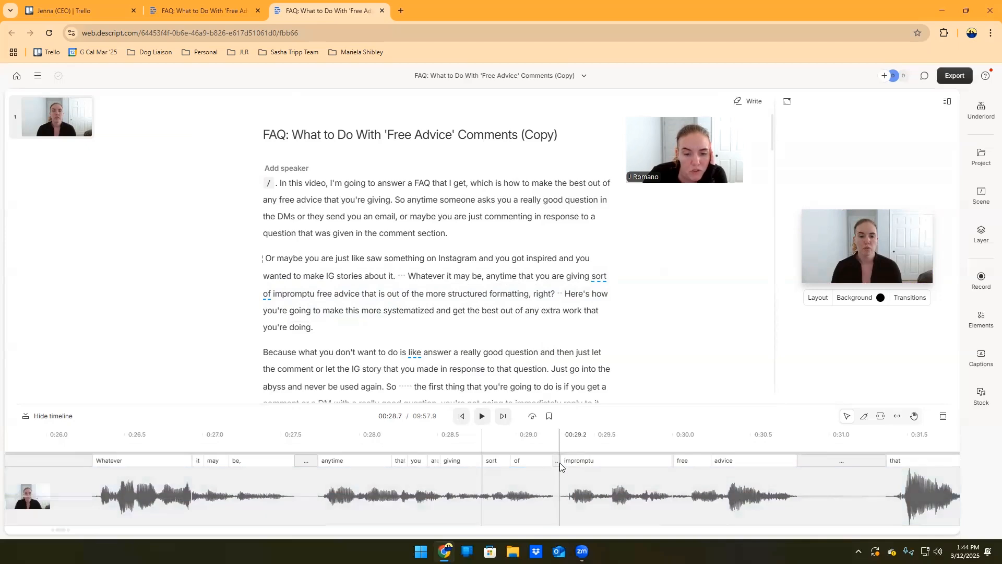
pyautogui.rightClick(486, 477)
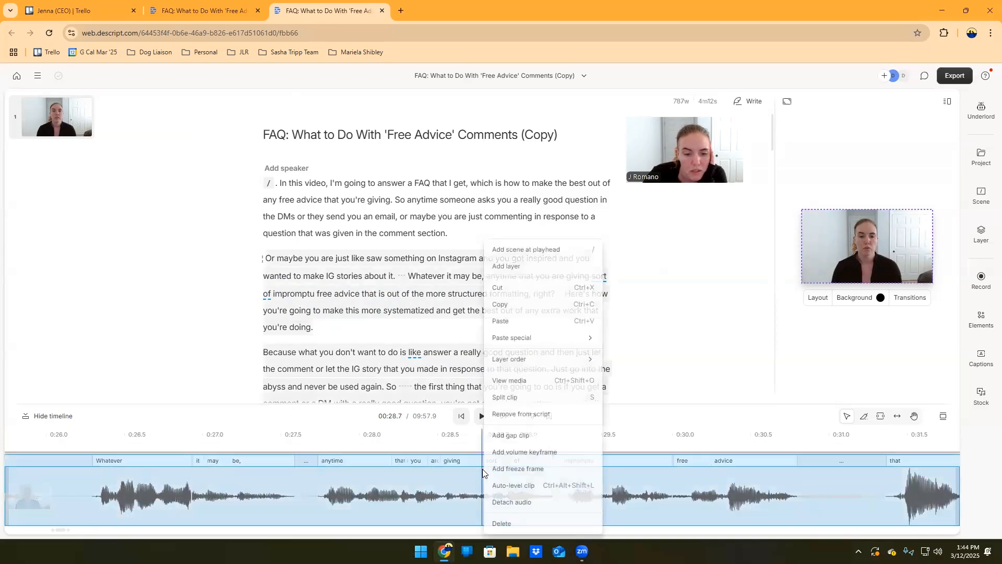
pyautogui.click(505, 397)
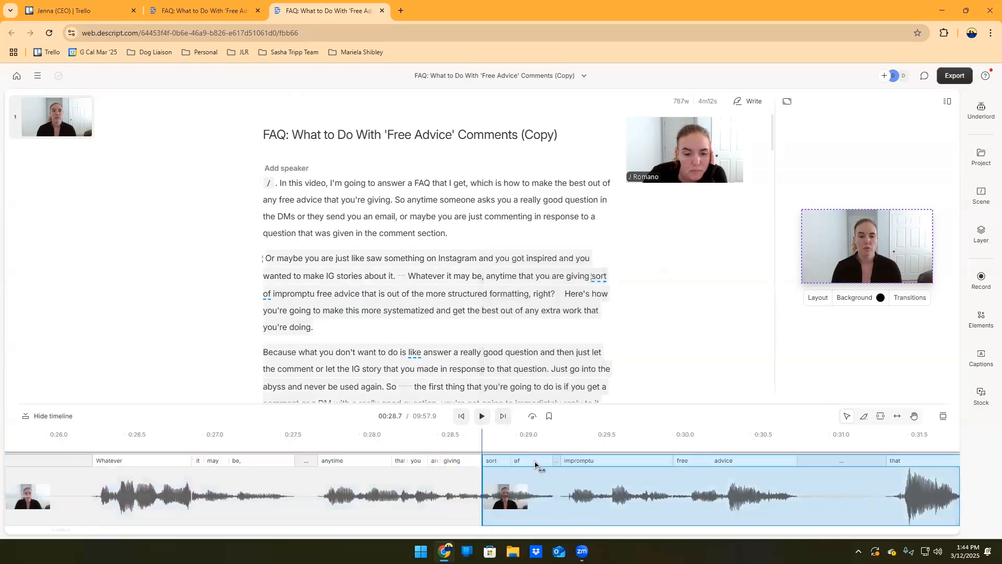
# - Split the clip at about 0:29.2, just after "of", and delete the "sort of" piece between the two splits
pyautogui.click(552, 473)
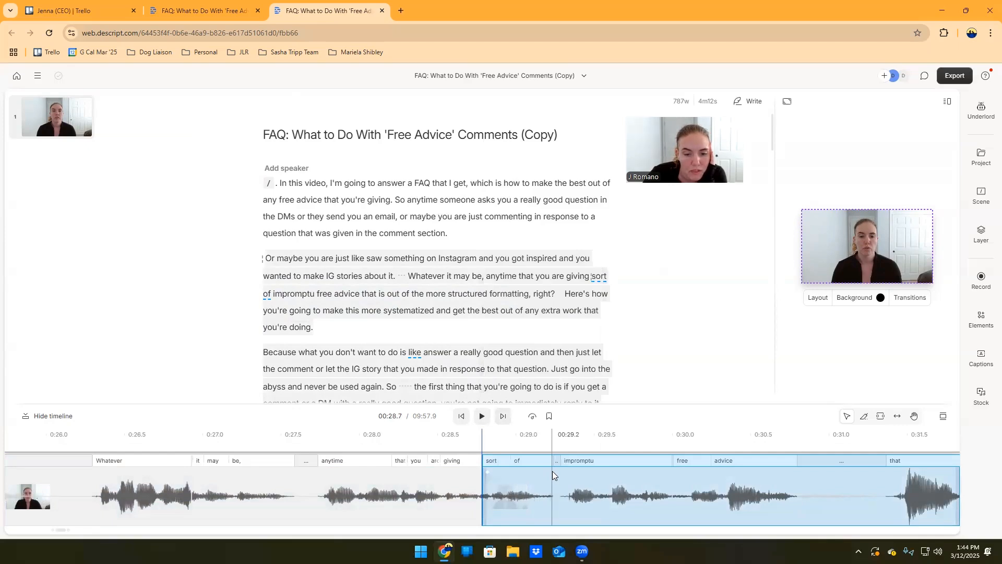
pyautogui.rightClick(552, 472)
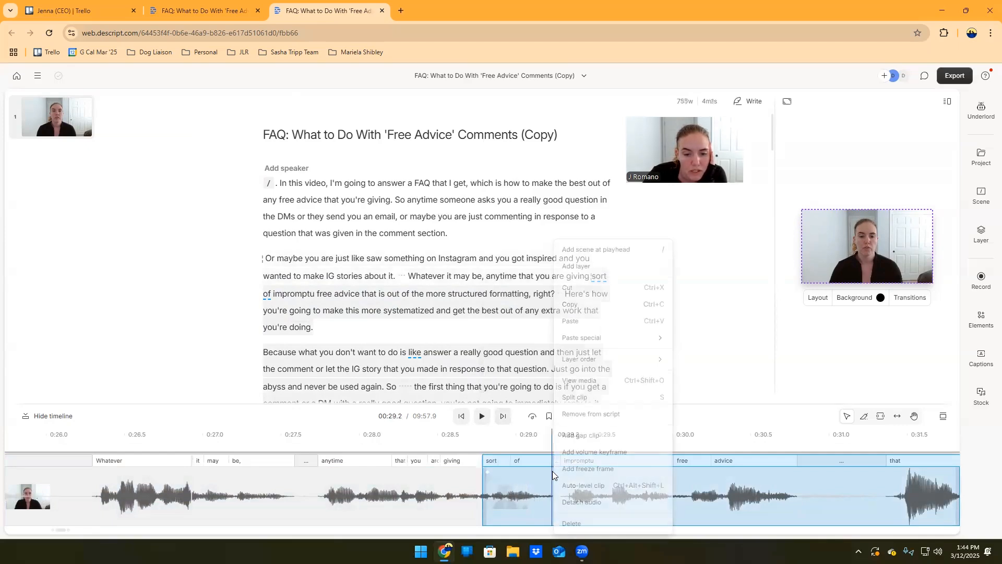
pyautogui.click(576, 398)
pyautogui.click(505, 491)
pyautogui.rightClick(514, 494)
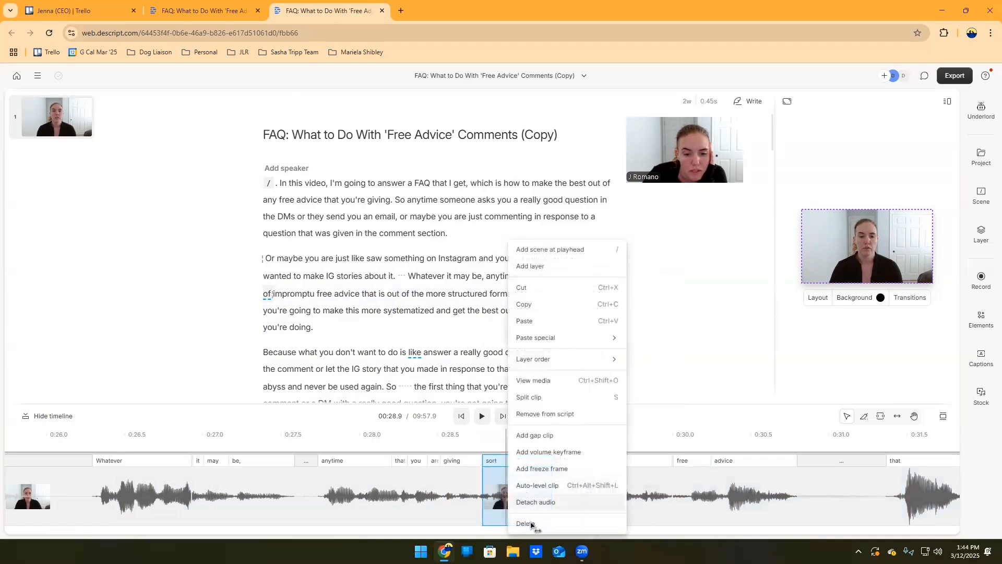
pyautogui.click(540, 545)
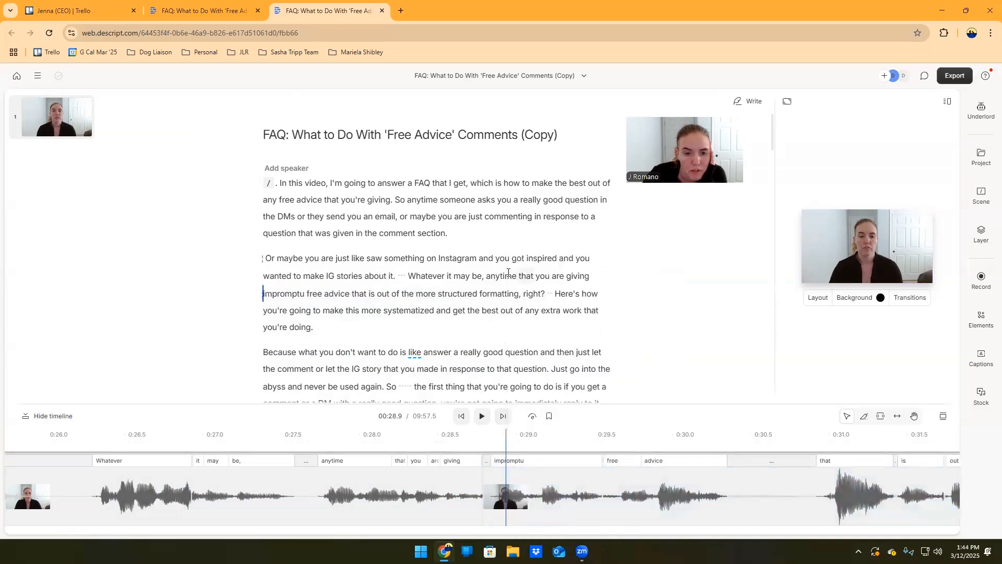
# - Play from "anytime that you are giving" across the cut to "impromptu free advice", and stop playback
pyautogui.click(484, 276)
pyautogui.click(477, 418)
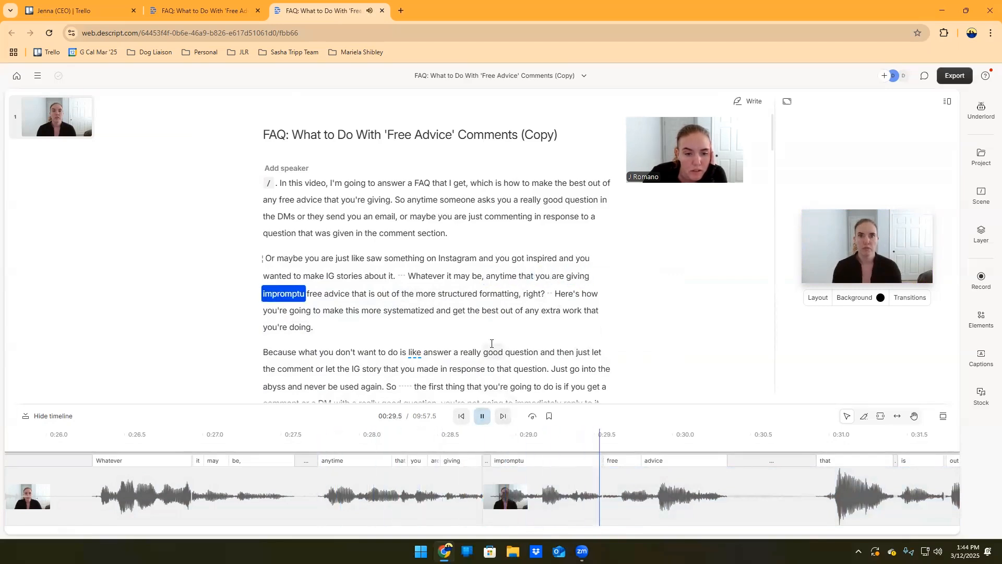
pyautogui.click(482, 415)
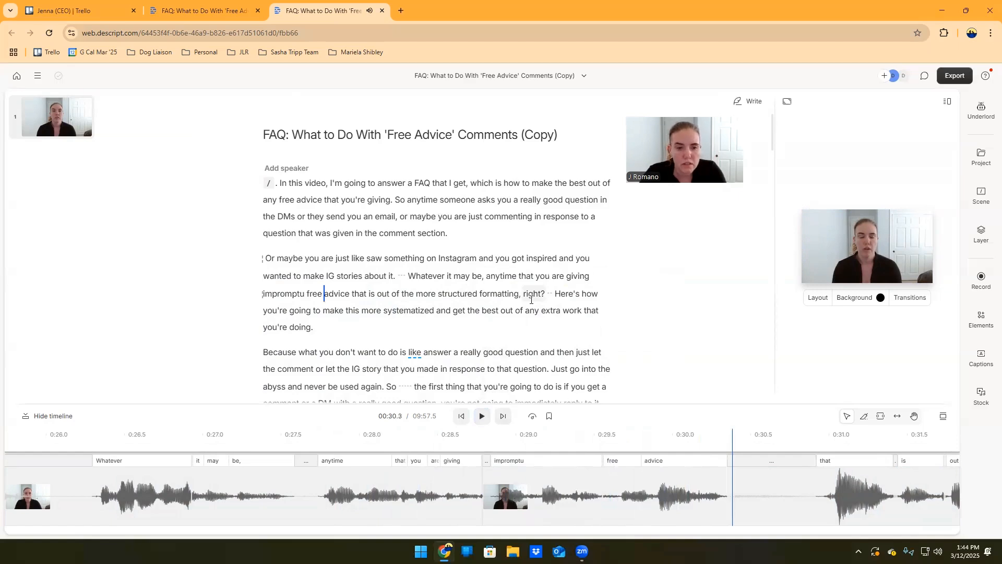
# - Undo the deletion of the "sort of" piece and the split after "of"
pyautogui.hotkey('ctrl', 'z')
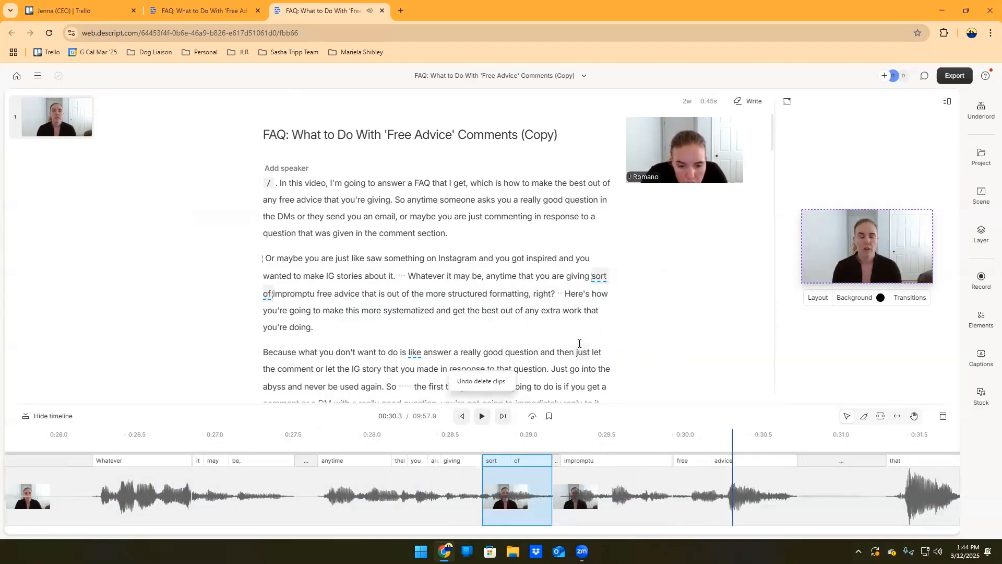
pyautogui.hotkey('ctrl', 'z')
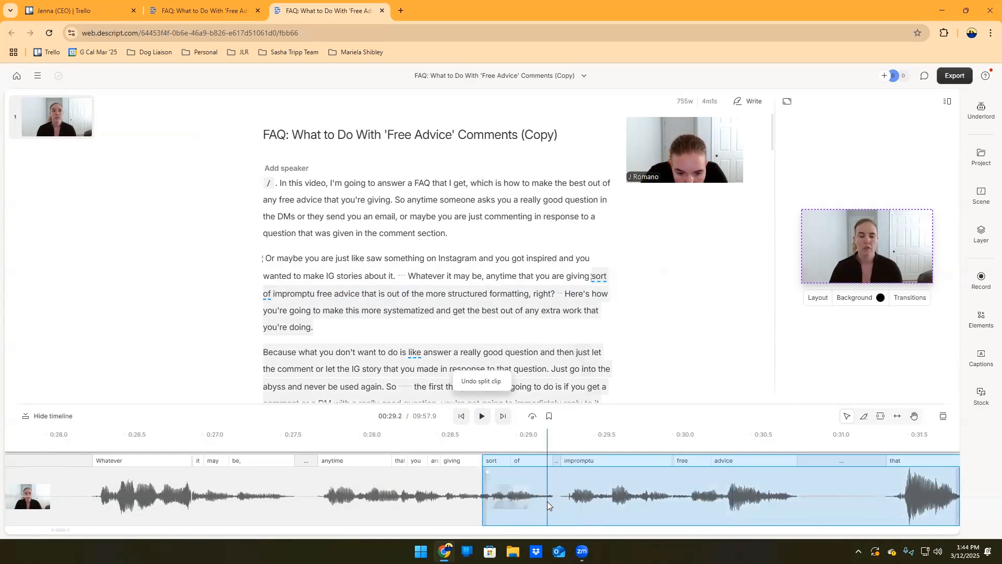
# - Split the clip slightly earlier in the pause after "of", at about 0:29.2, and play on from the split
pyautogui.rightClick(547, 501)
pyautogui.click(569, 397)
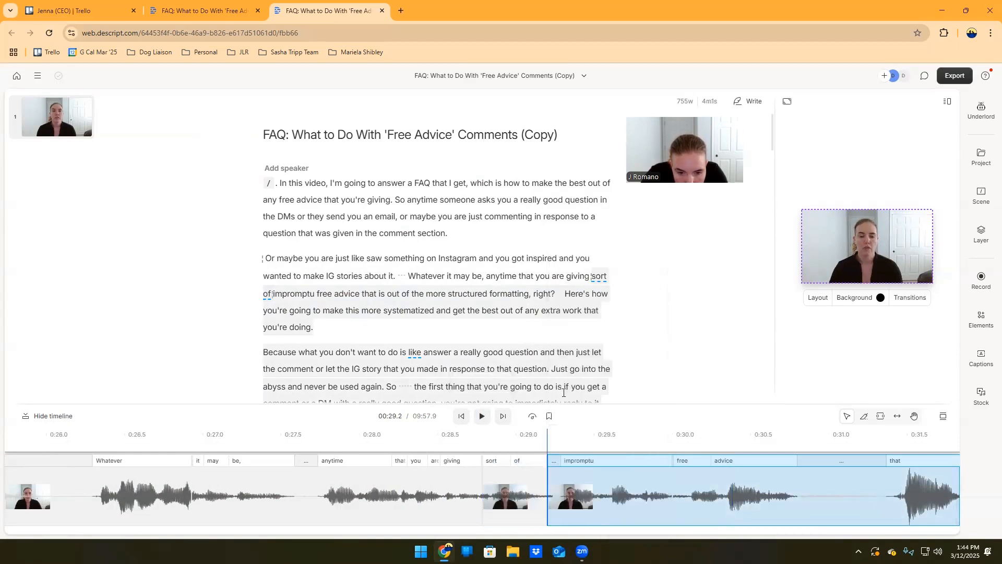
pyautogui.click(481, 416)
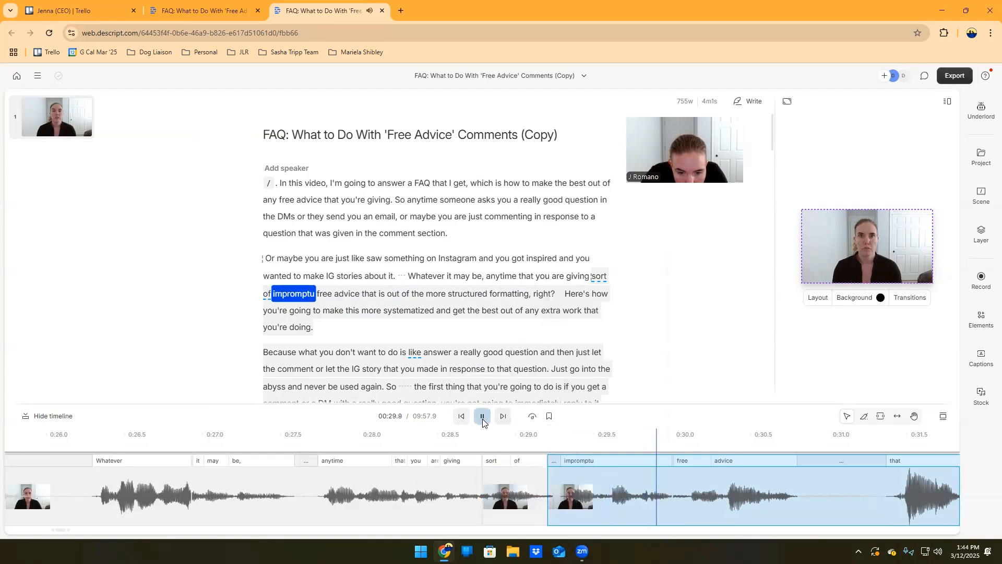
# - Split the clip at about 0:29.1, just after "of", play from the split to check it, and delete the "sort of" piece
pyautogui.click(518, 485)
pyautogui.rightClick(546, 485)
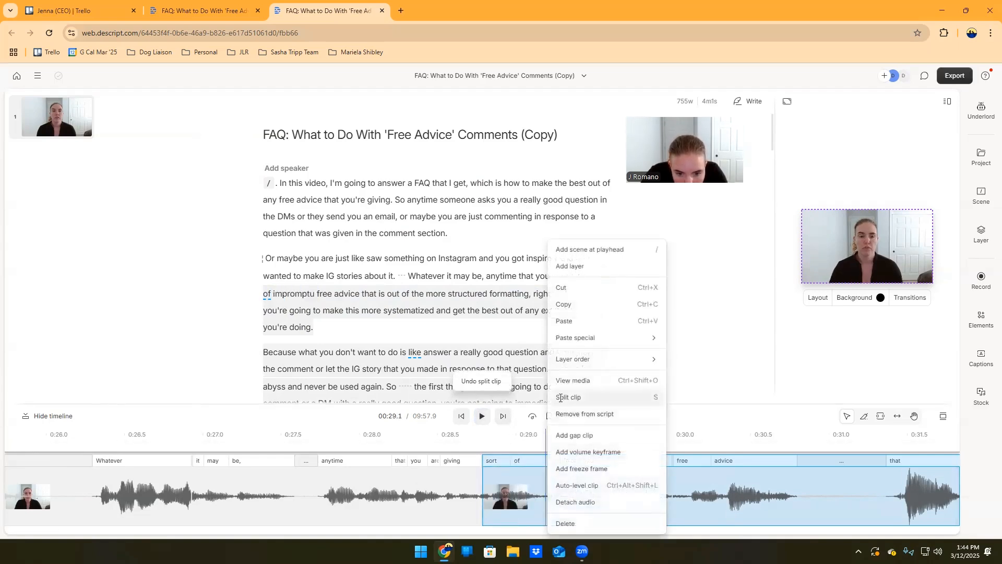
pyautogui.click(570, 397)
pyautogui.click(482, 416)
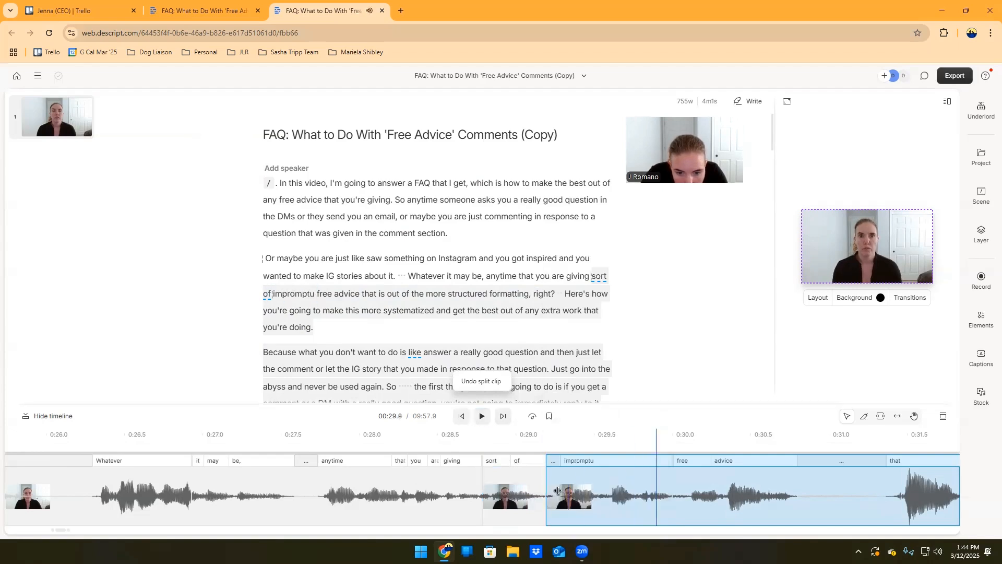
pyautogui.rightClick(513, 508)
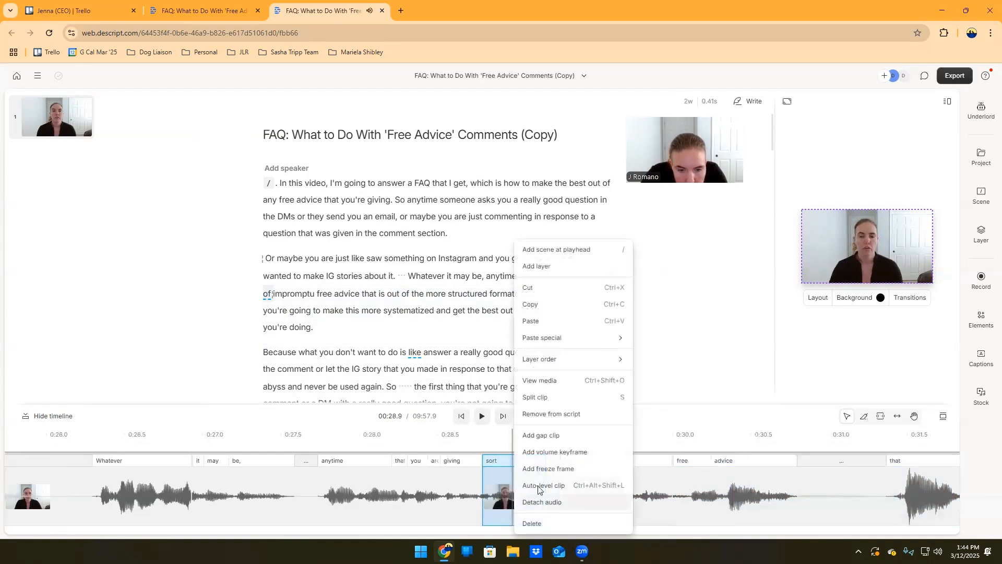
pyautogui.click(556, 522)
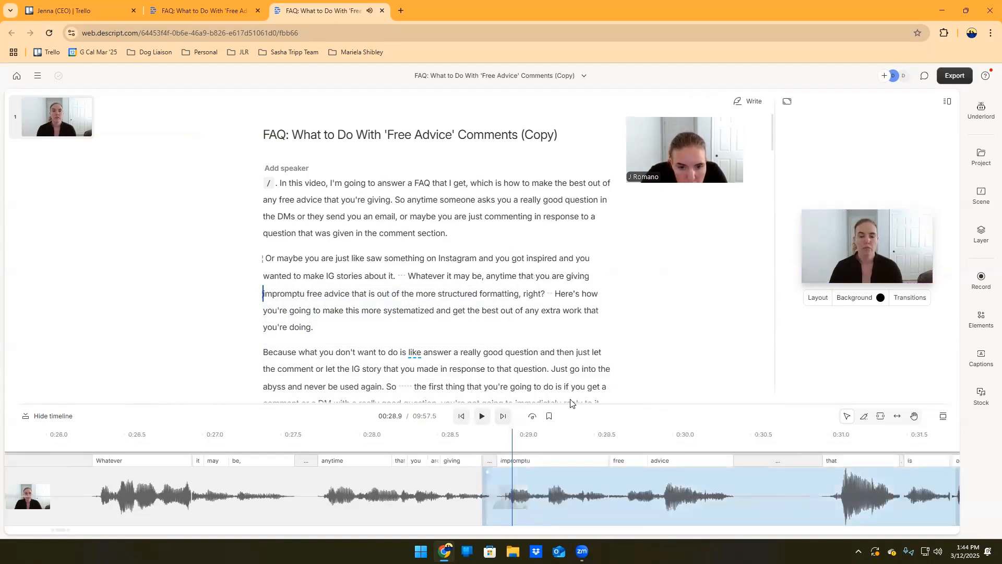
# - Play from "anytime that you are giving" through "impromptu free advice that is out" to check the cut, and stop playback
pyautogui.click(488, 276)
pyautogui.click(481, 416)
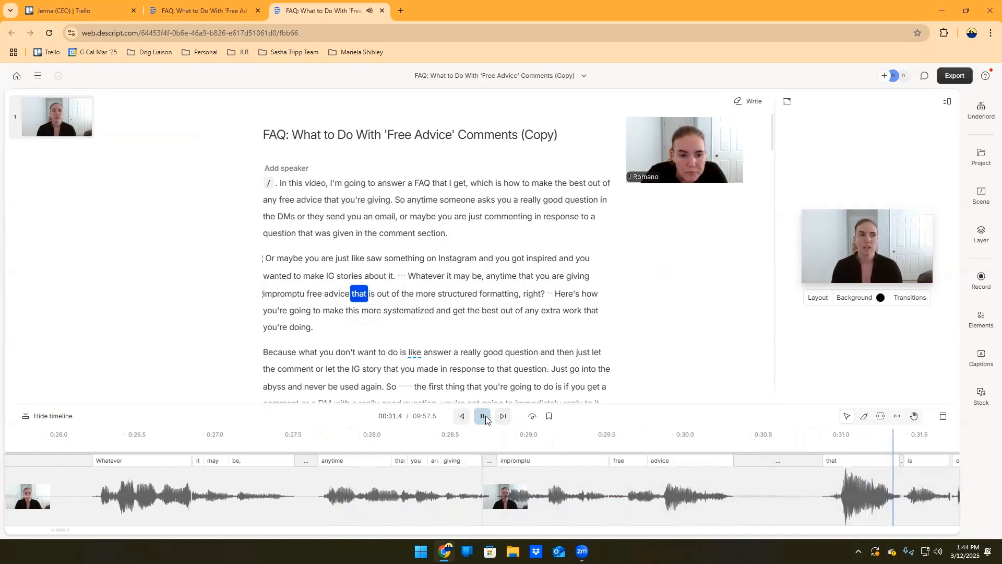
pyautogui.click(486, 420)
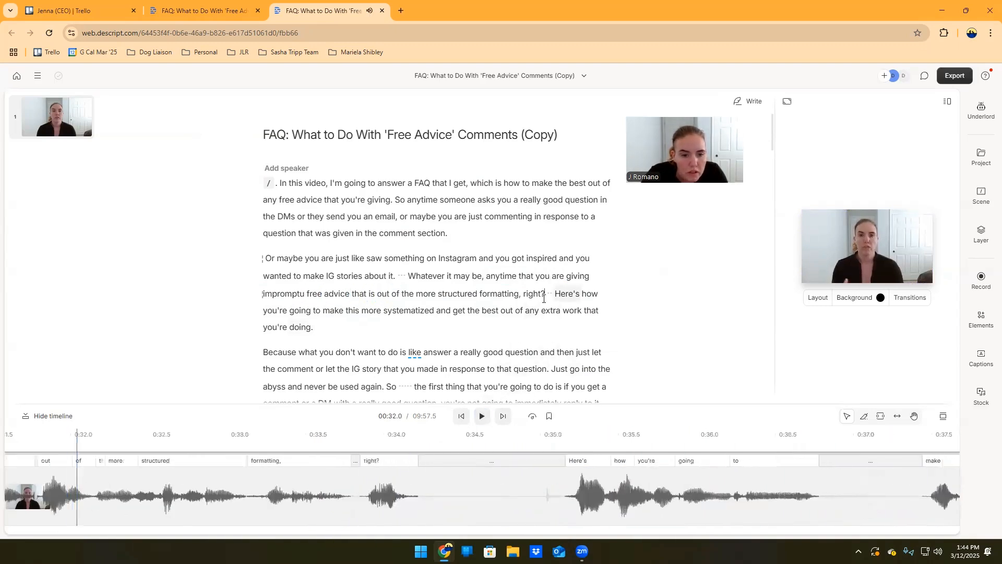
# - Select the entire transcript and open filler word removal for it, with Delete as the removal option
pyautogui.scroll(-2, 545, 307)
pyautogui.scroll(-2, 545, 307)
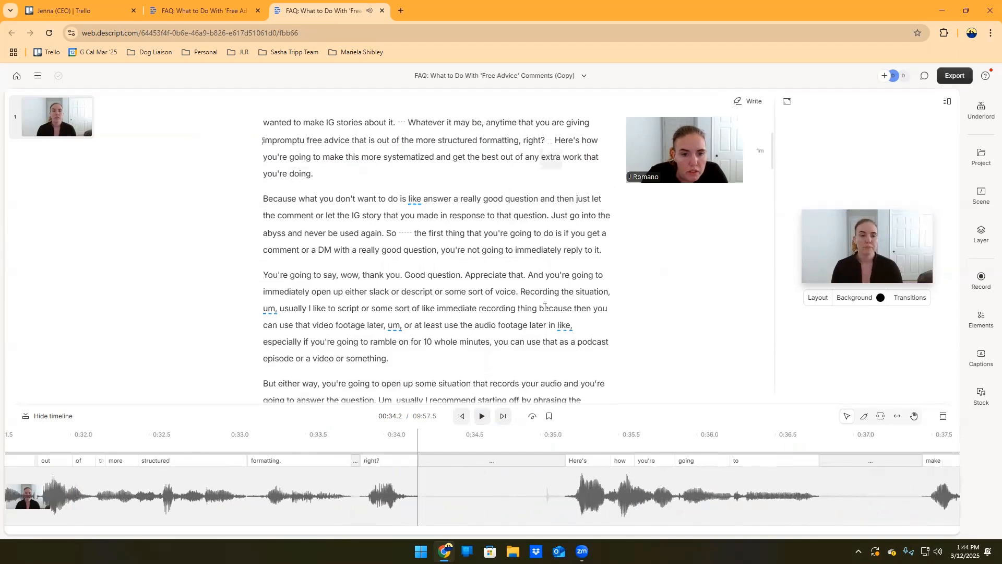
pyautogui.click(481, 286)
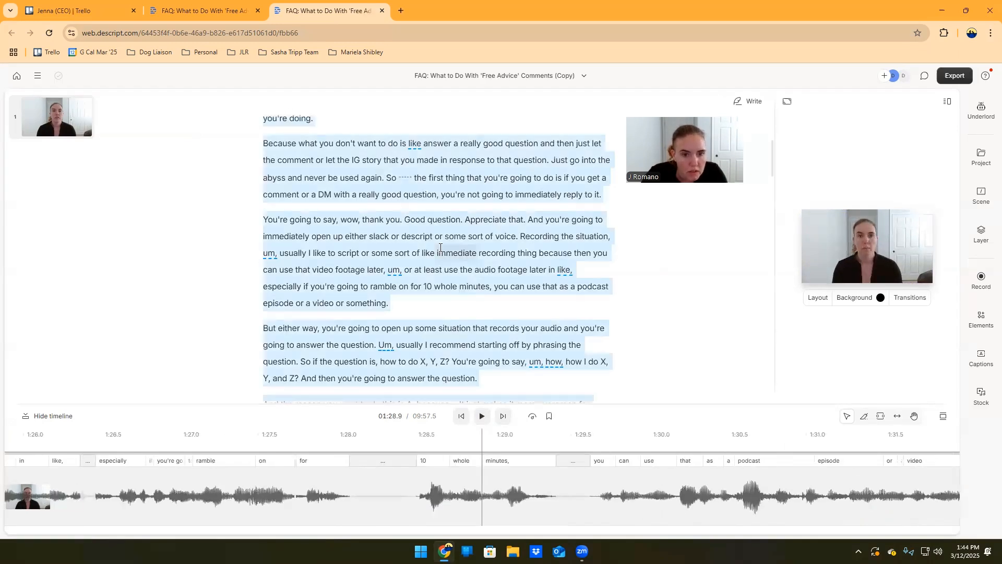
pyautogui.hotkey('ctrl', 'a')
pyautogui.click(564, 106)
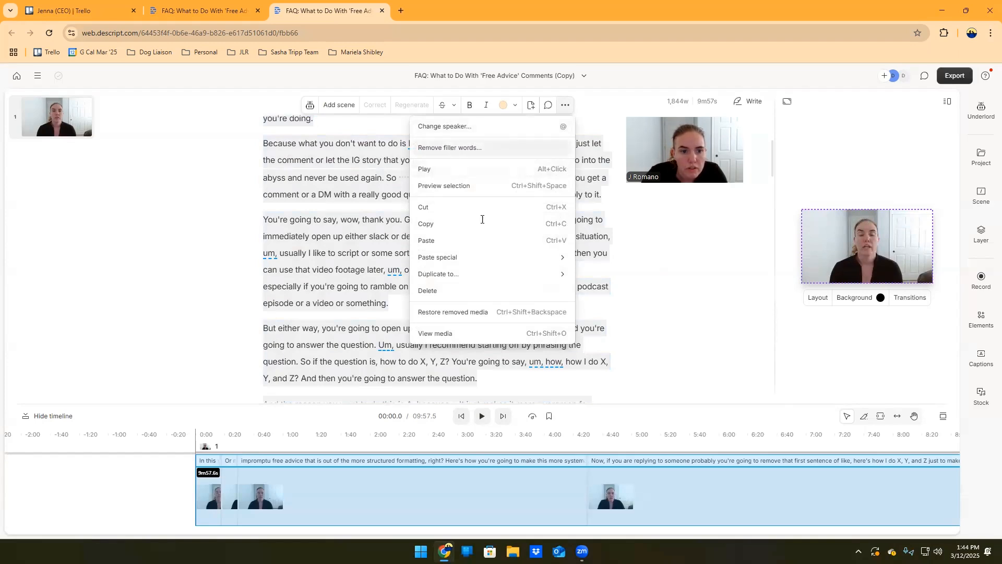
pyautogui.click(450, 148)
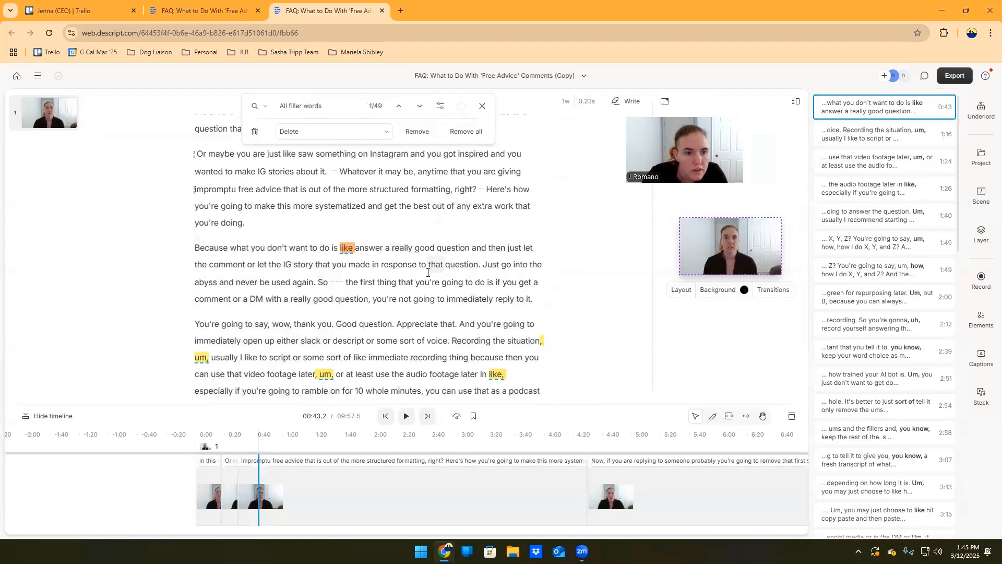
pyautogui.scroll(-1, 427, 274)
pyautogui.scroll(1, 428, 275)
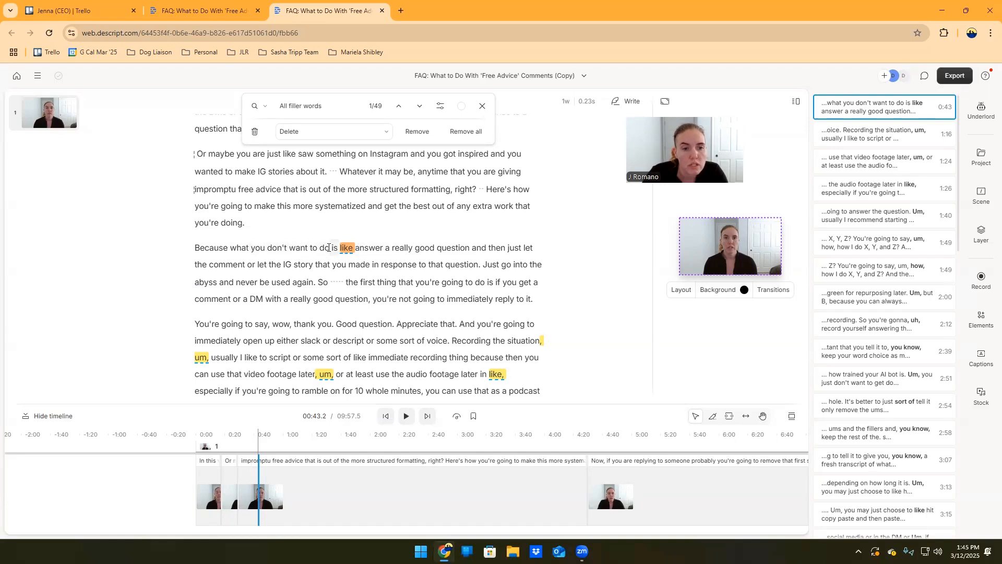
# - Play the sentence starting "Because what you don't want to do is like answer" to hear the highlighted "like", and stop playback
pyautogui.click(203, 247)
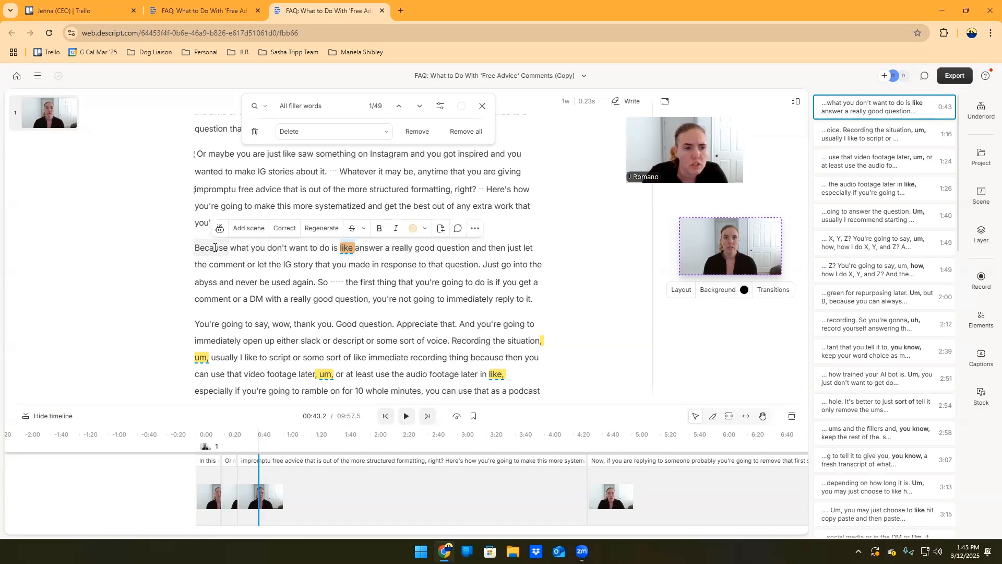
pyautogui.click(406, 416)
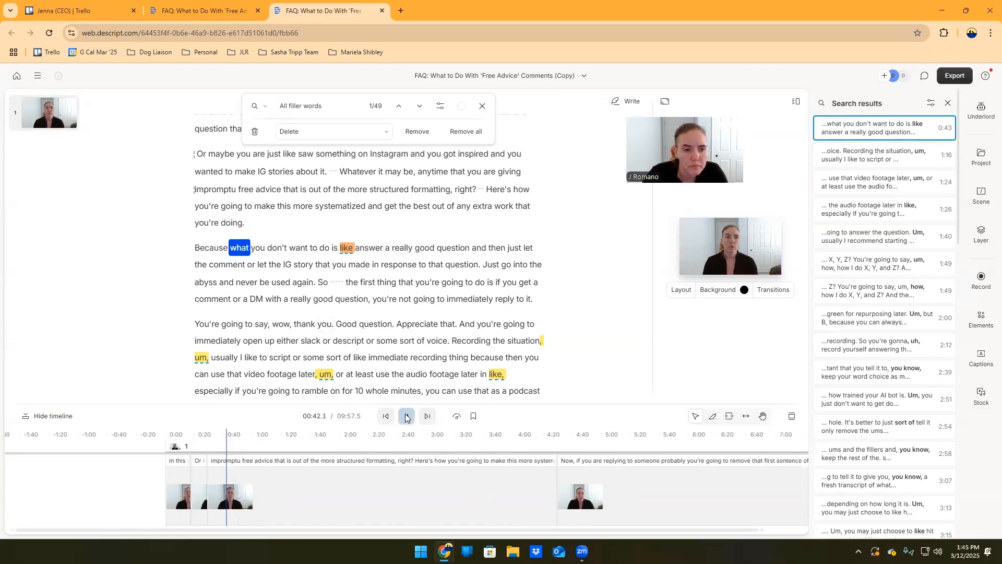
pyautogui.click(406, 416)
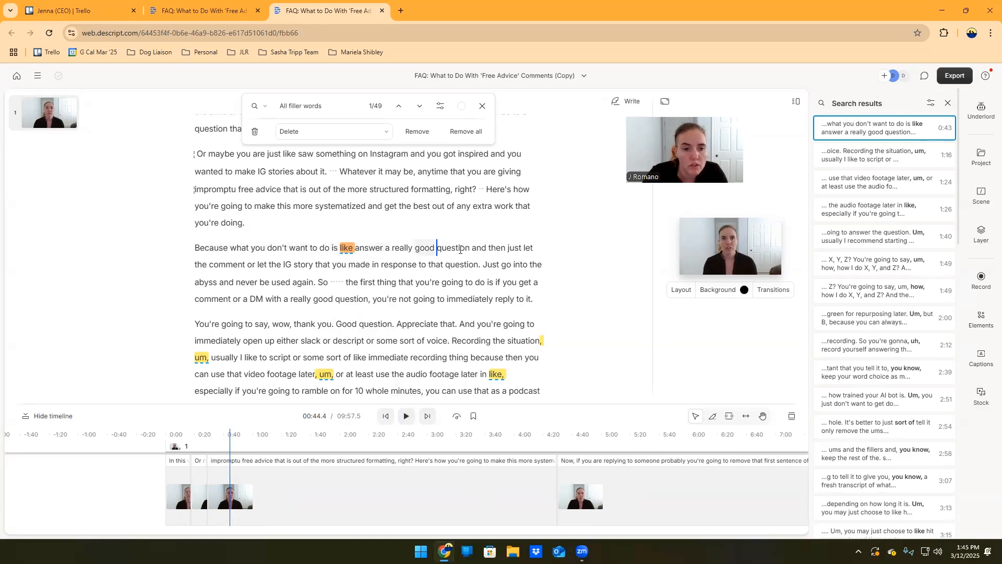
# - Delete the filler word "like" before "answer a really good question" and play across the cut twice to check it
pyautogui.doubleClick(343, 250)
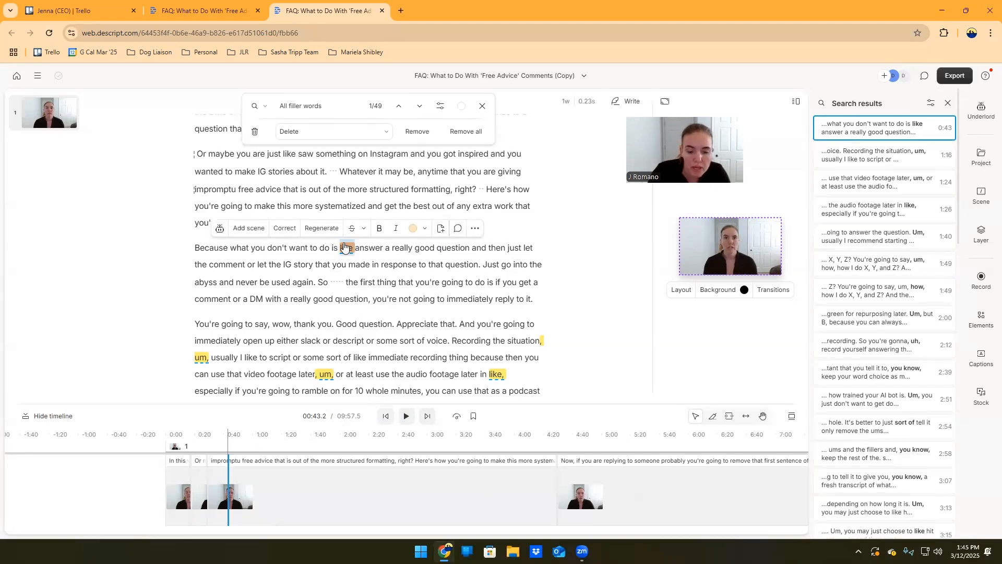
pyautogui.press('BackSpace')
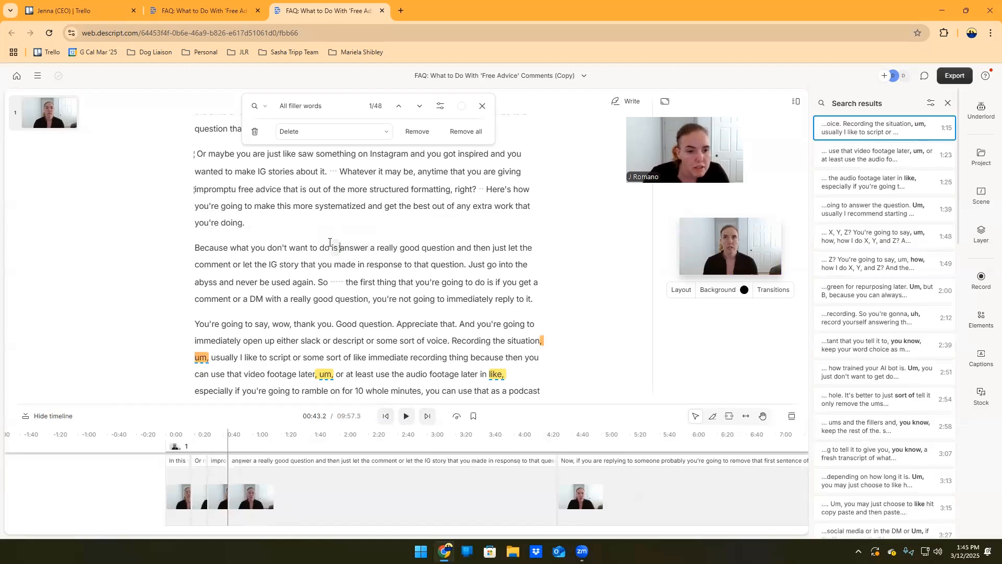
pyautogui.click(229, 248)
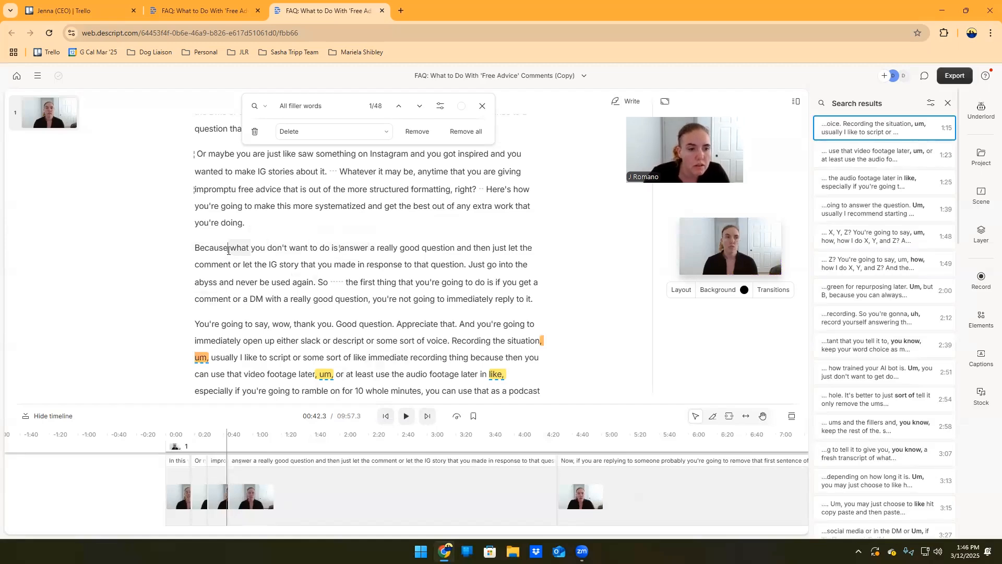
pyautogui.click(406, 416)
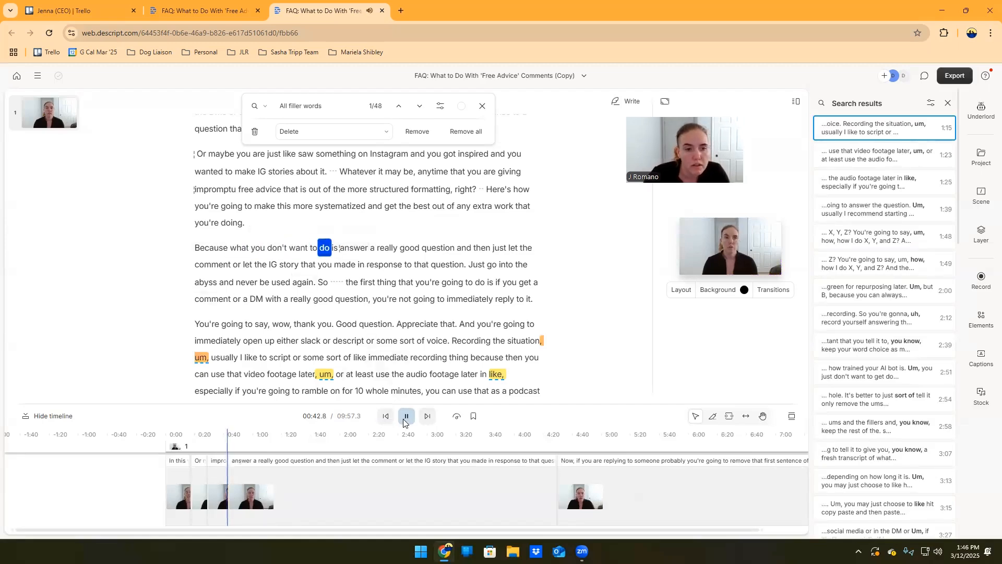
pyautogui.click(406, 416)
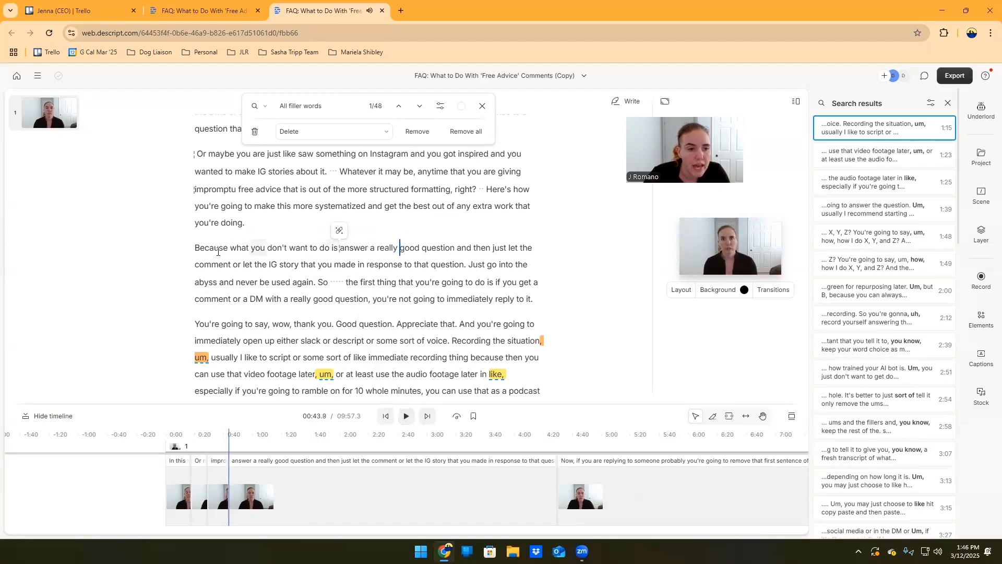
pyautogui.click(409, 422)
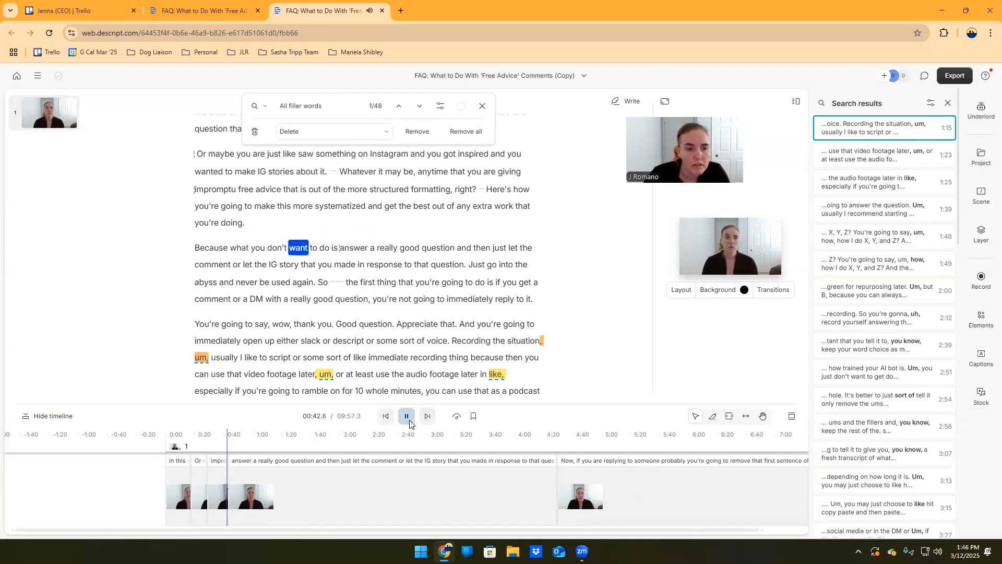
pyautogui.click(408, 421)
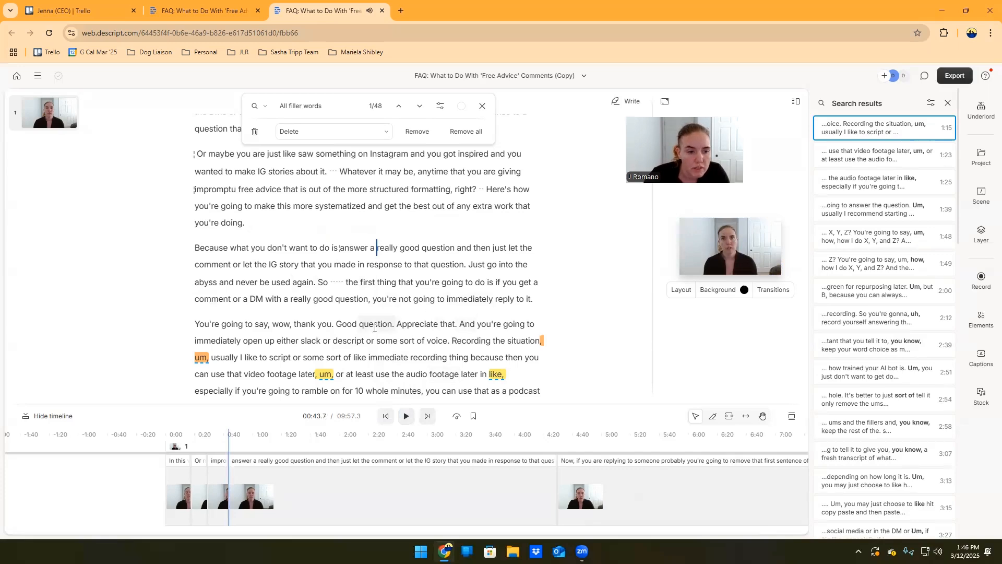
# - Delete the filler words "um, how," after "You're going to say" in the "But either way" paragraph
pyautogui.scroll(-3, 374, 327)
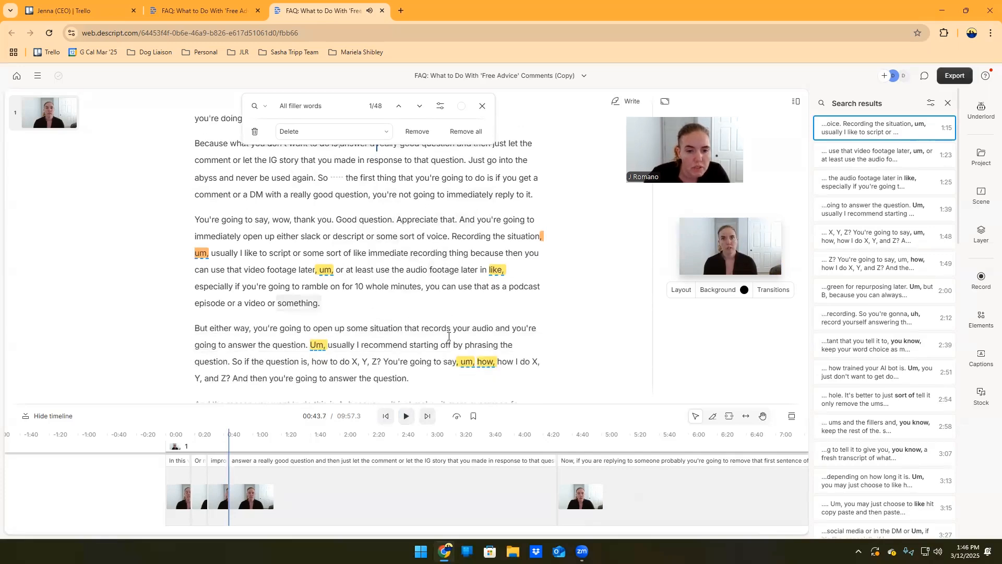
pyautogui.scroll(-4, 449, 337)
pyautogui.scroll(1, 470, 210)
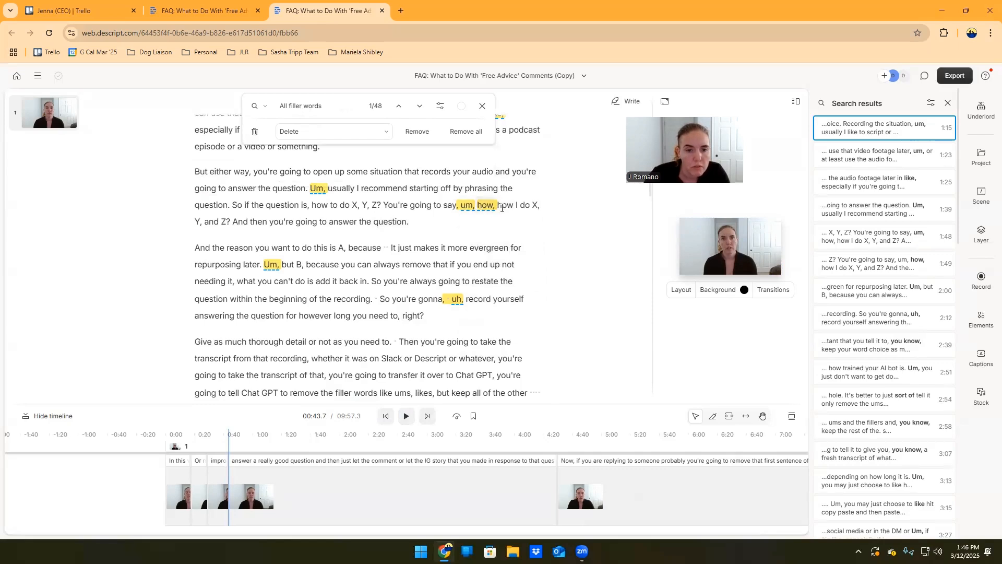
pyautogui.click(464, 208)
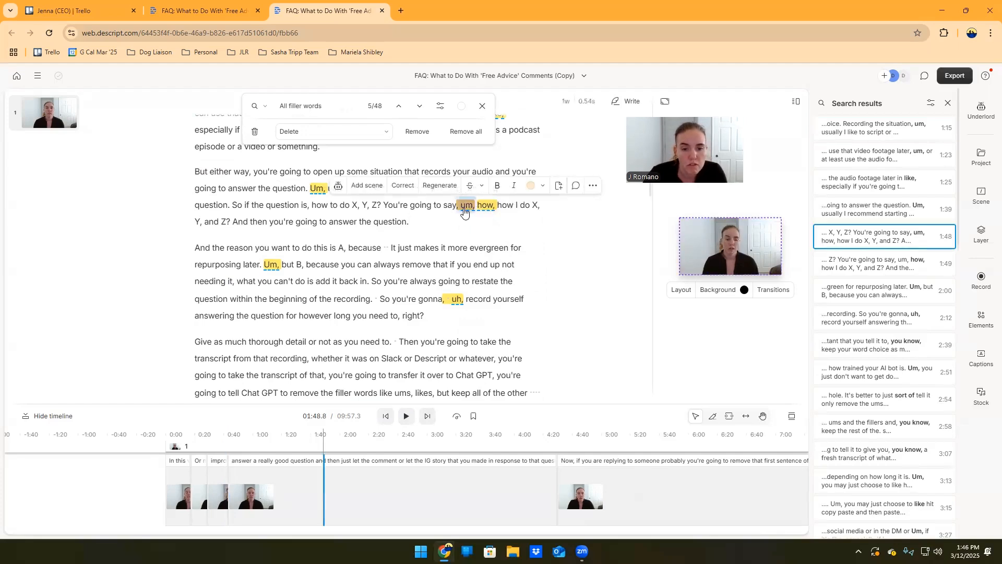
pyautogui.press('Delete')
pyautogui.press('Delete')
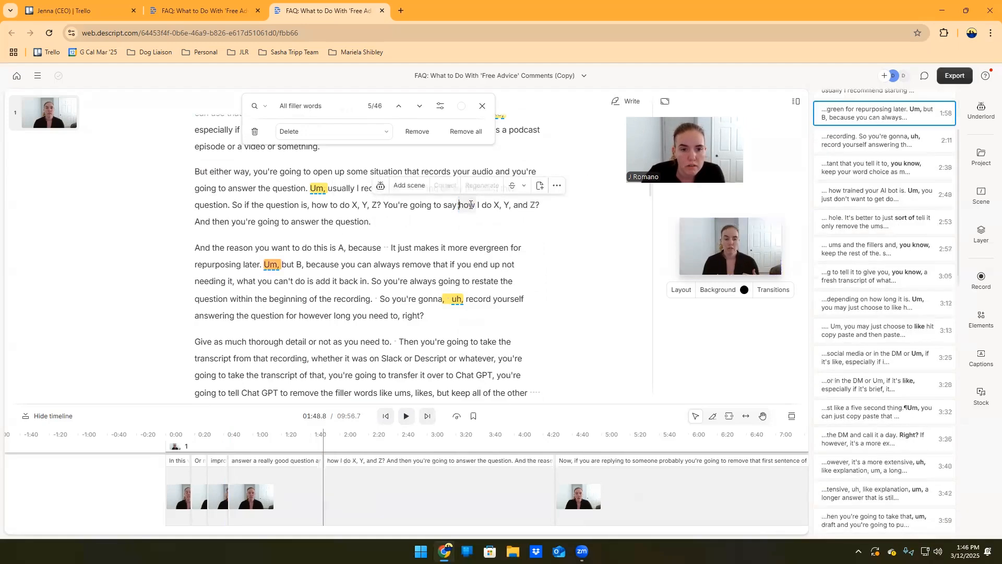
# - Play repeatedly from "You're going to say" across the cut into "how I do X, Y, and Z", and stop playback
pyautogui.click(406, 417)
pyautogui.click(408, 417)
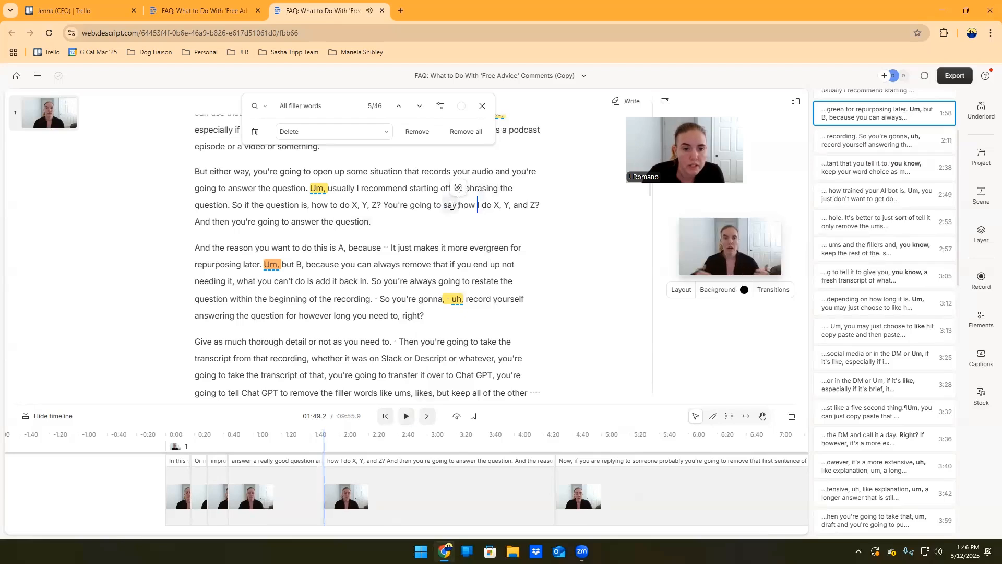
pyautogui.click(392, 205)
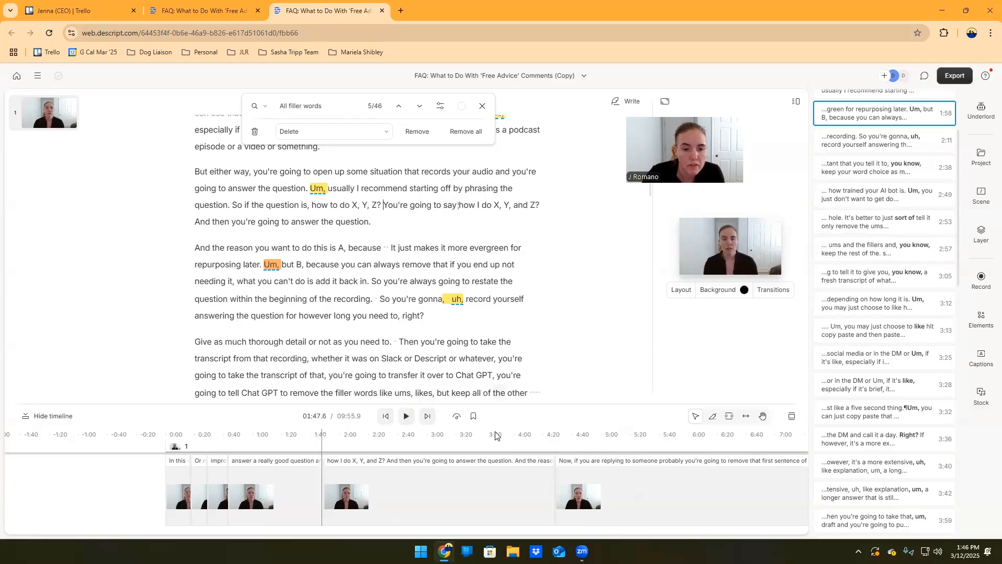
pyautogui.click(406, 417)
pyautogui.click(406, 416)
pyautogui.click(385, 205)
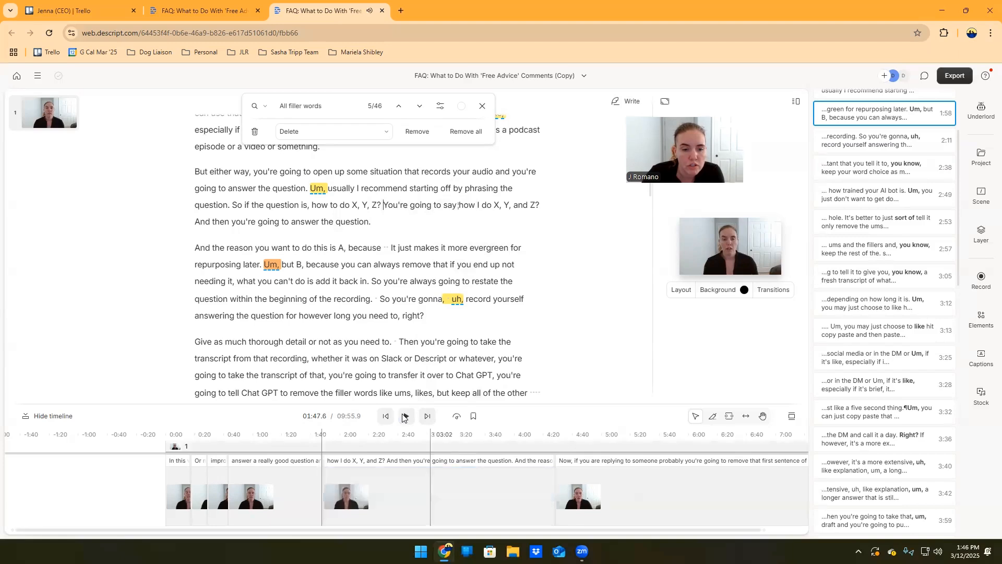
pyautogui.click(404, 417)
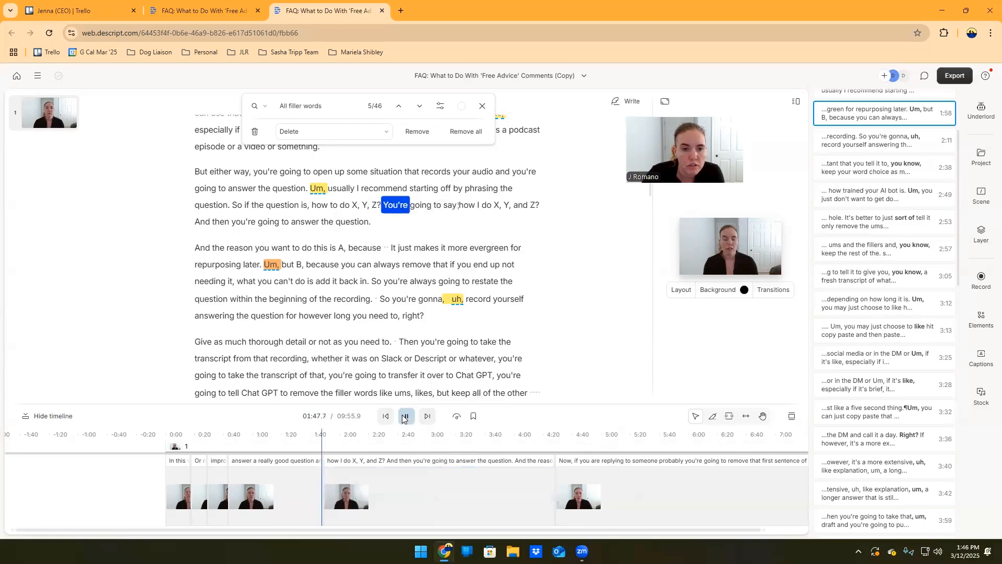
pyautogui.click(406, 417)
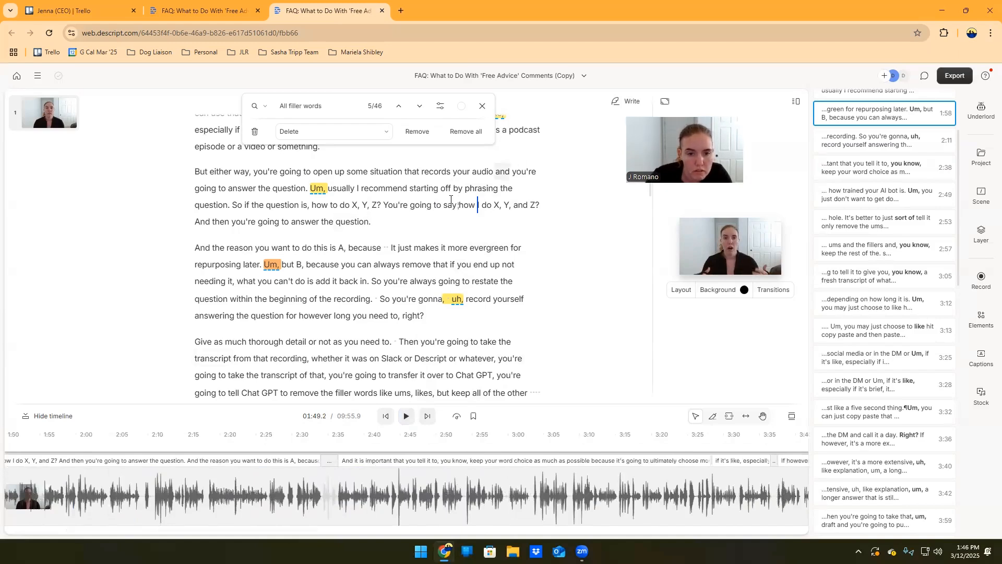
# - Examine the pause between "say" and "how" in the timeline waveform and replay the phrase "going to say how"
pyautogui.click(444, 205)
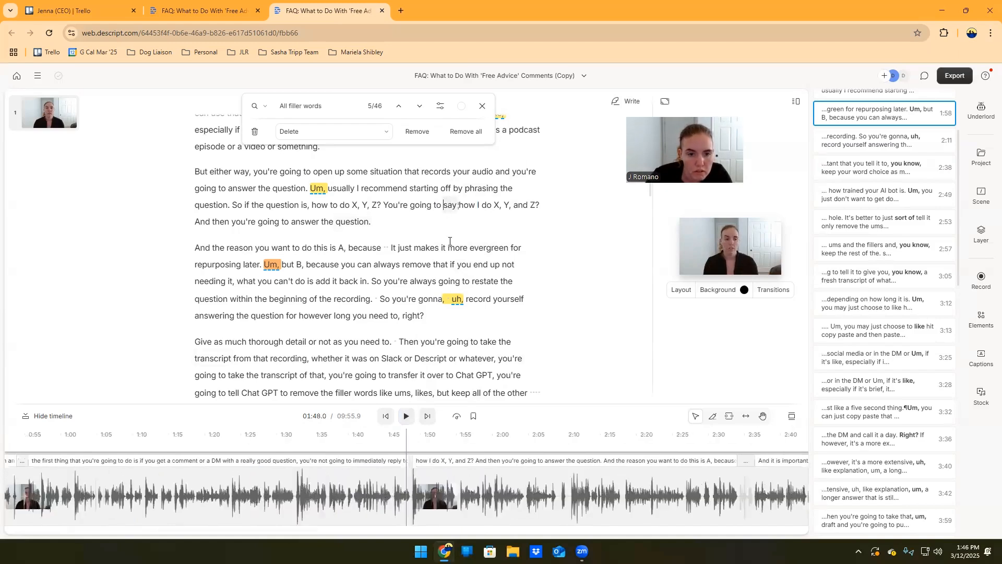
pyautogui.click(405, 416)
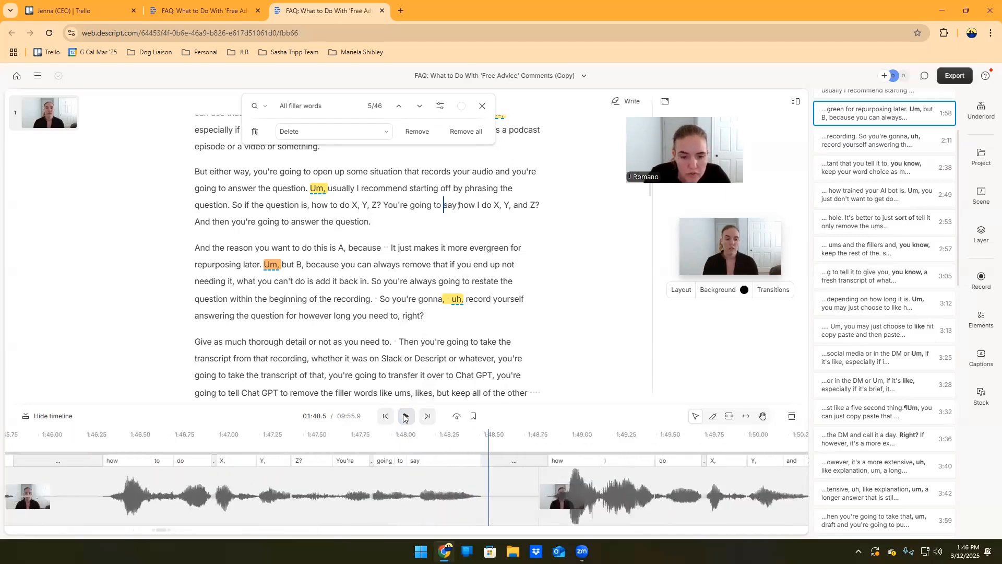
pyautogui.click(518, 501)
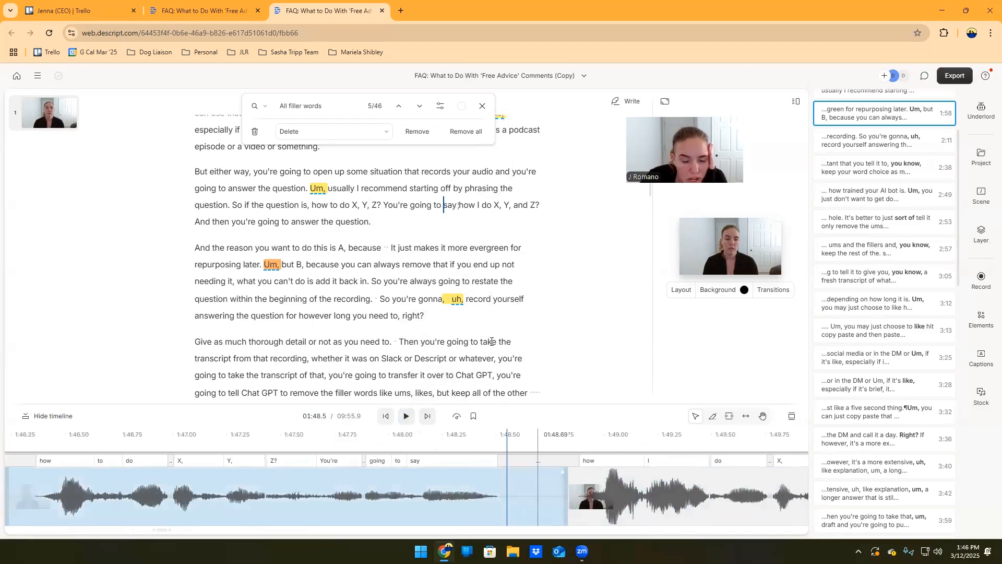
pyautogui.click(406, 206)
pyautogui.click(407, 416)
pyautogui.click(522, 501)
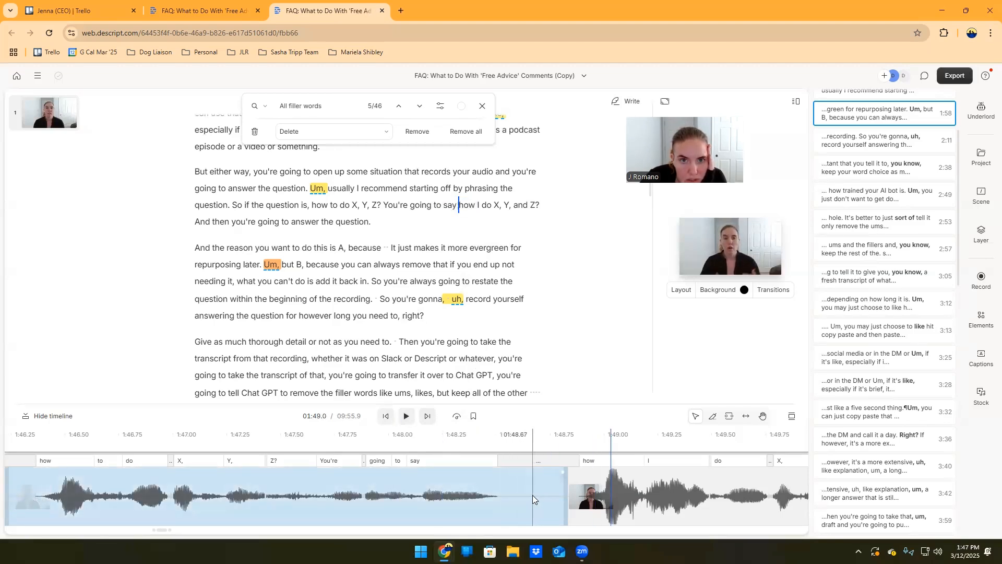
# - Split the clip in the pause just after "say", at about 1:48.5, to isolate the silence before "how"
pyautogui.click(501, 502)
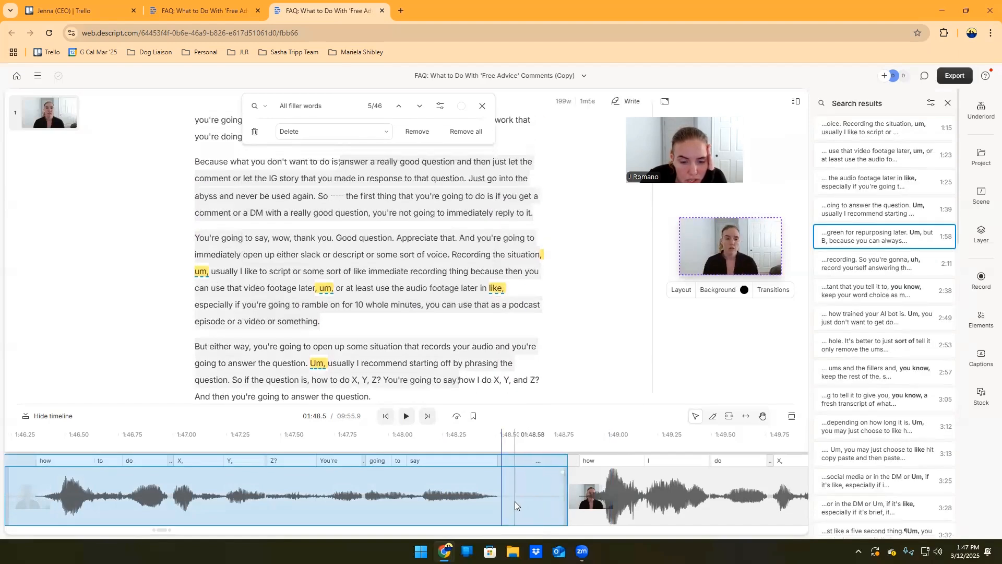
pyautogui.click(512, 501)
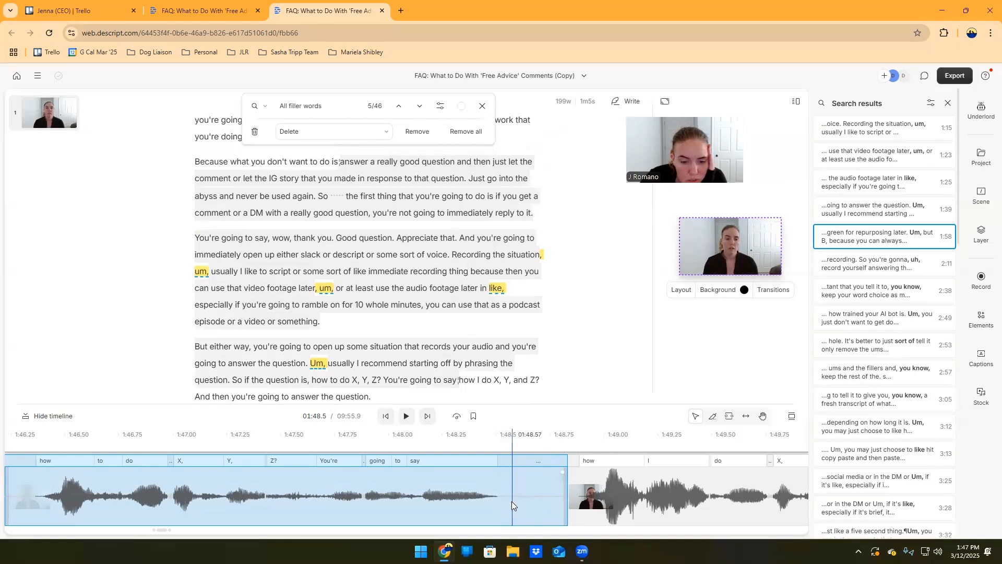
pyautogui.rightClick(509, 498)
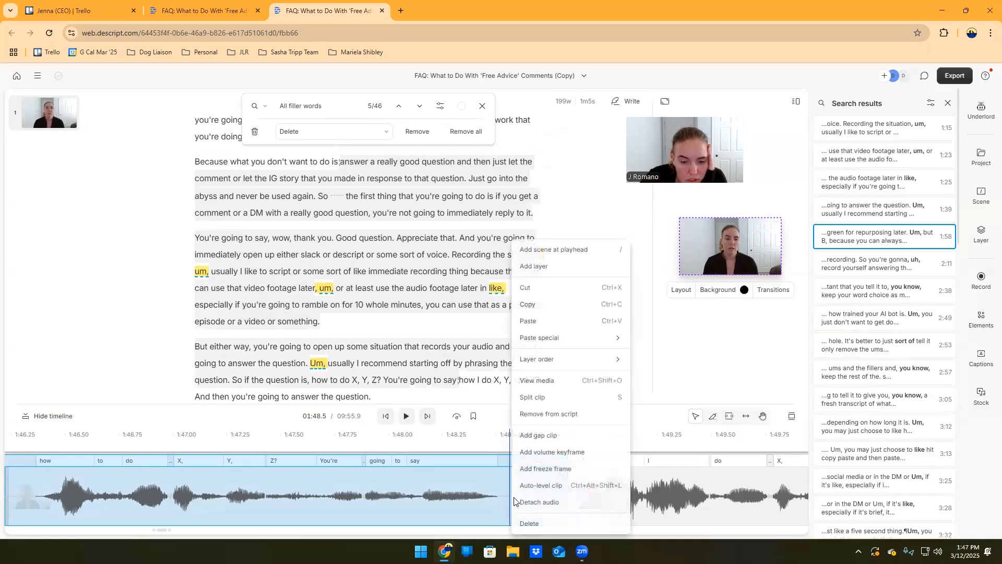
pyautogui.click(527, 401)
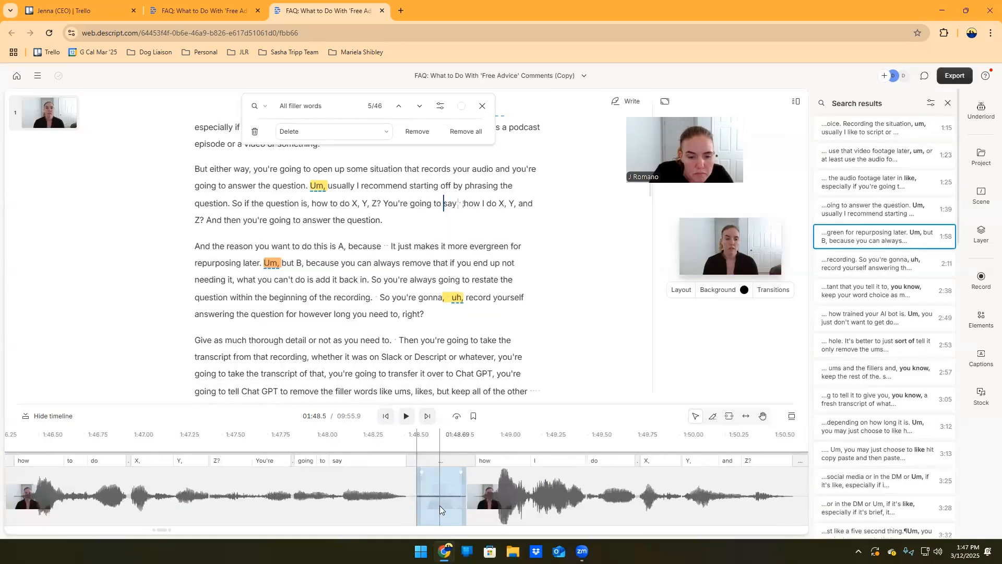
pyautogui.scroll(5, 439, 505)
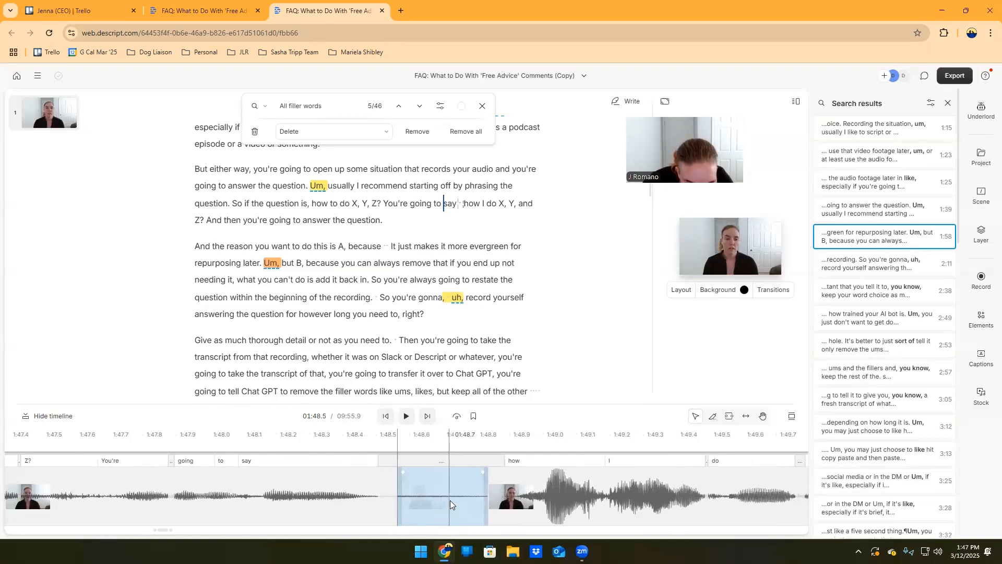
# - Try removing the isolated pause clip between "say" and "how" from the script, and undo the removal
pyautogui.click(450, 502)
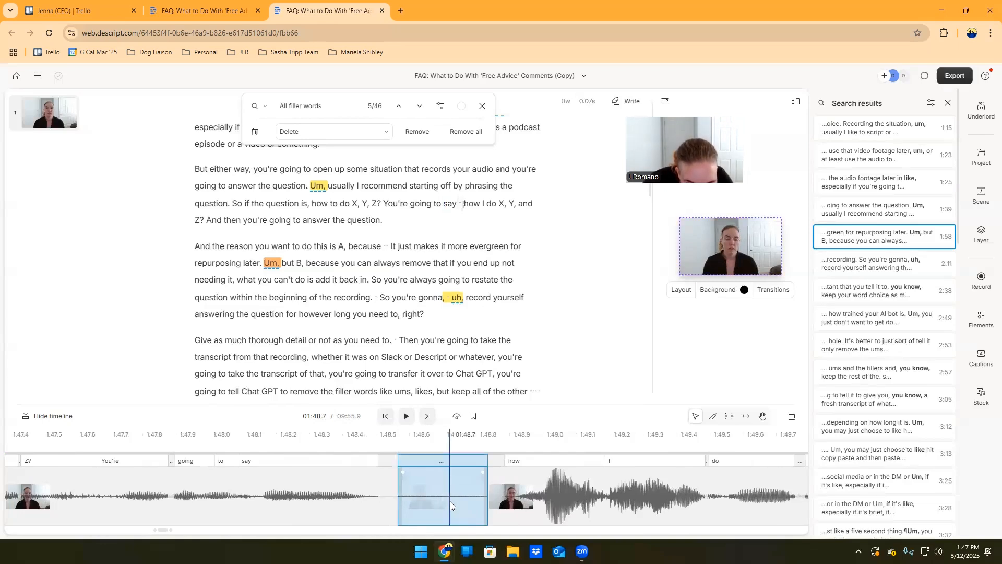
pyautogui.rightClick(449, 501)
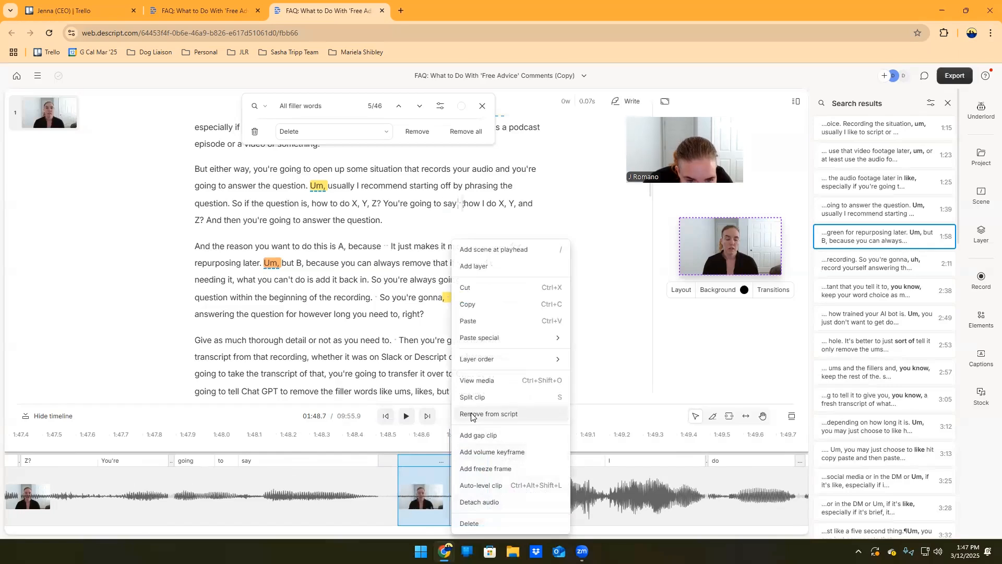
pyautogui.click(486, 468)
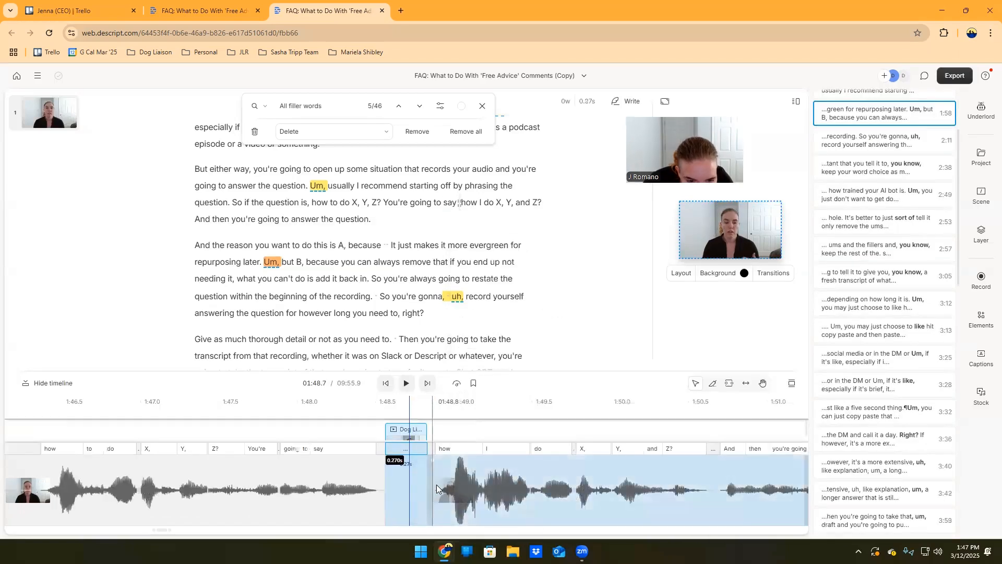
pyautogui.hotkey('ctrl', 'z')
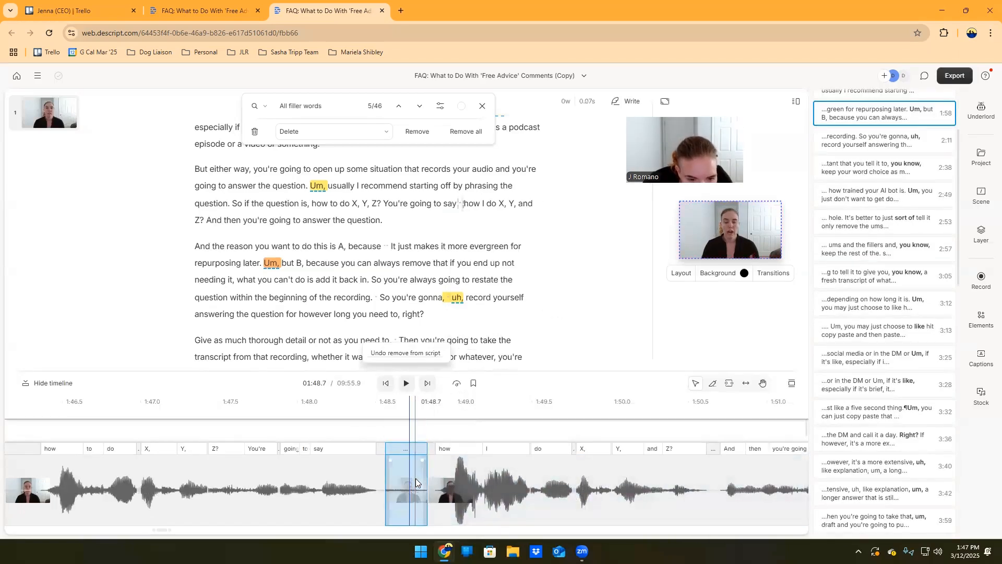
# - Split the isolated pause clip before "how" at about 1:48.7 and delete its first part
pyautogui.click(416, 496)
pyautogui.rightClick(416, 497)
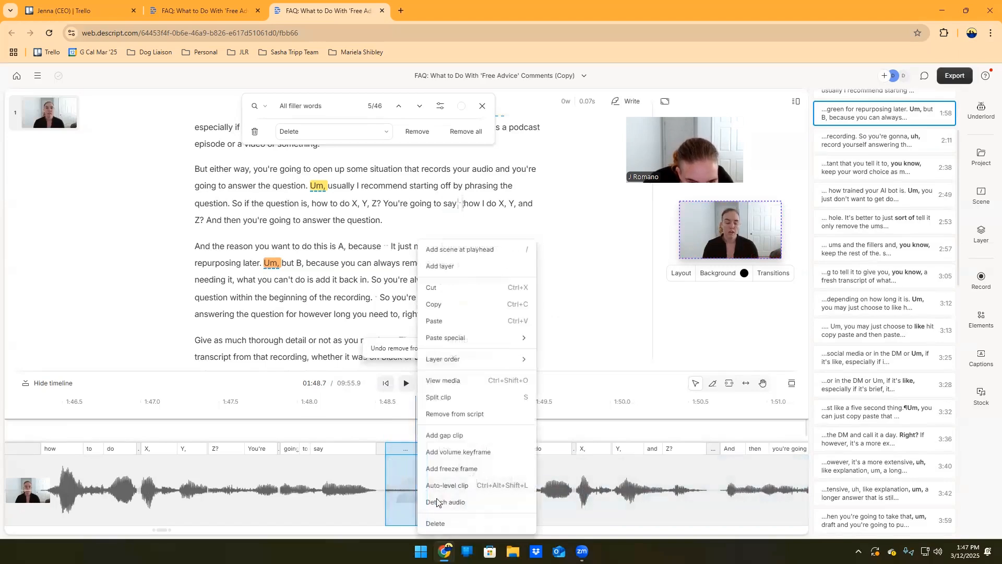
pyautogui.click(443, 397)
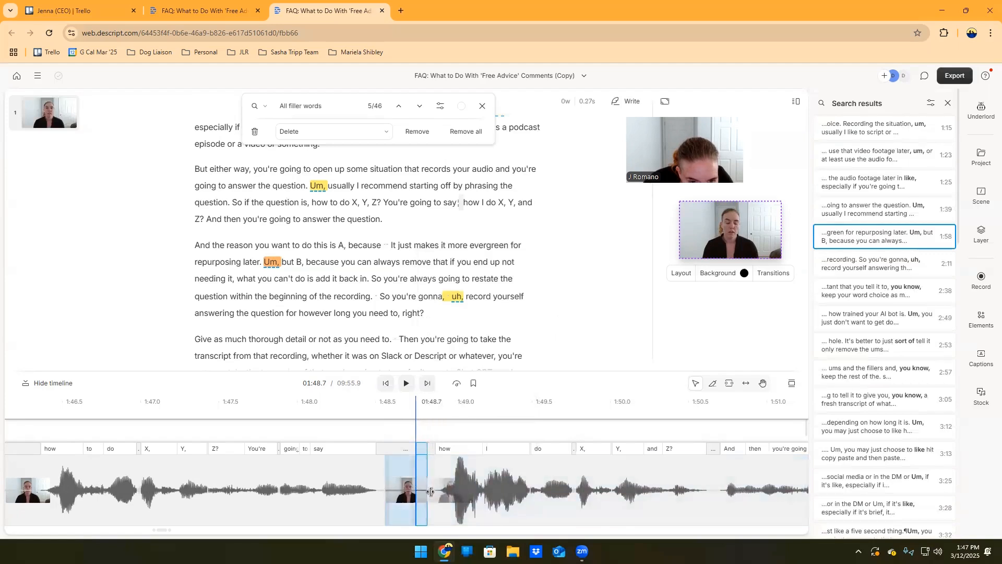
pyautogui.click(402, 498)
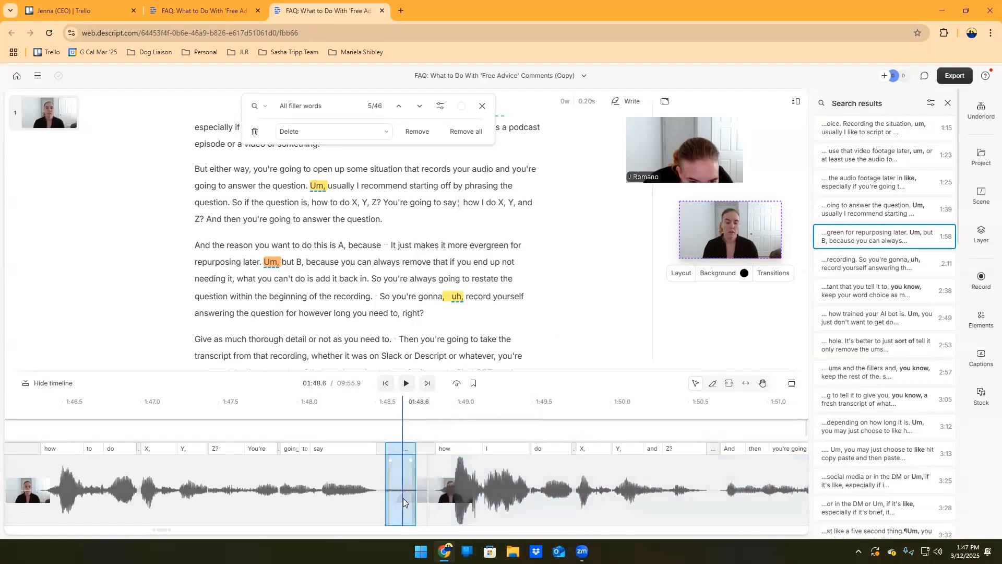
pyautogui.rightClick(403, 498)
pyautogui.click(425, 523)
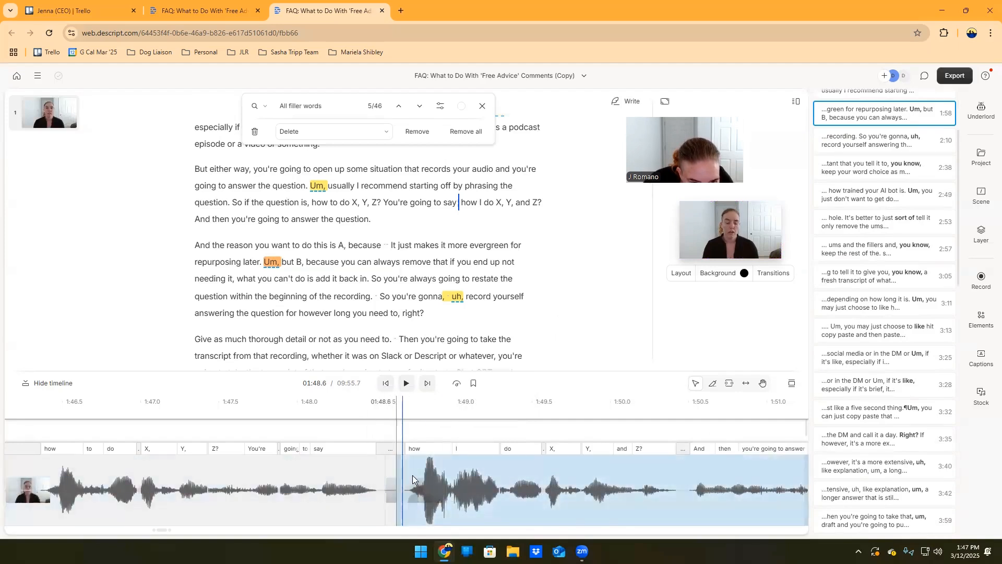
# - Play twice from "how to do X, Y, Z" across the shortened pause into "how I do", stopping playback after each pass
pyautogui.click(165, 483)
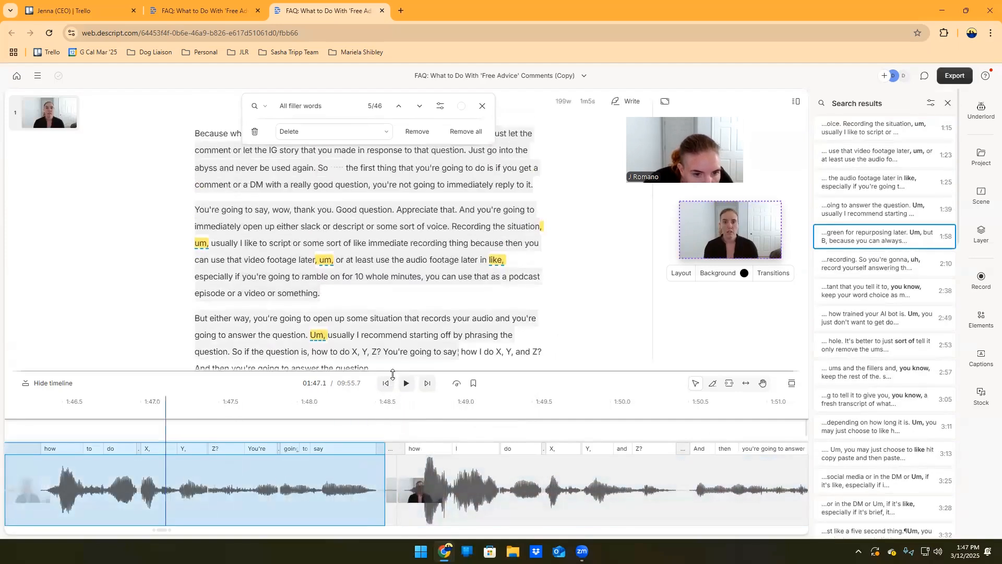
pyautogui.click(406, 383)
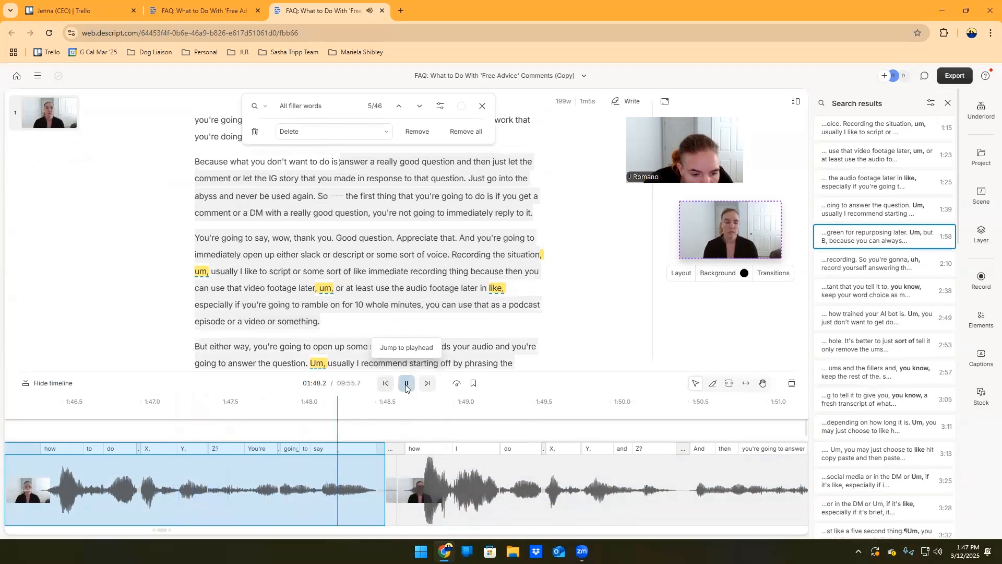
pyautogui.click(406, 384)
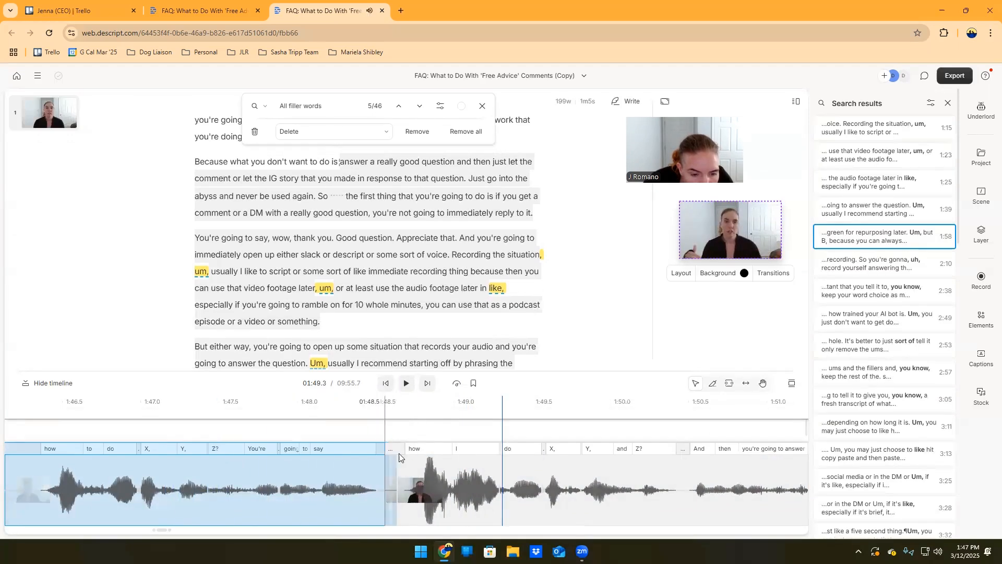
pyautogui.click(113, 476)
pyautogui.click(407, 384)
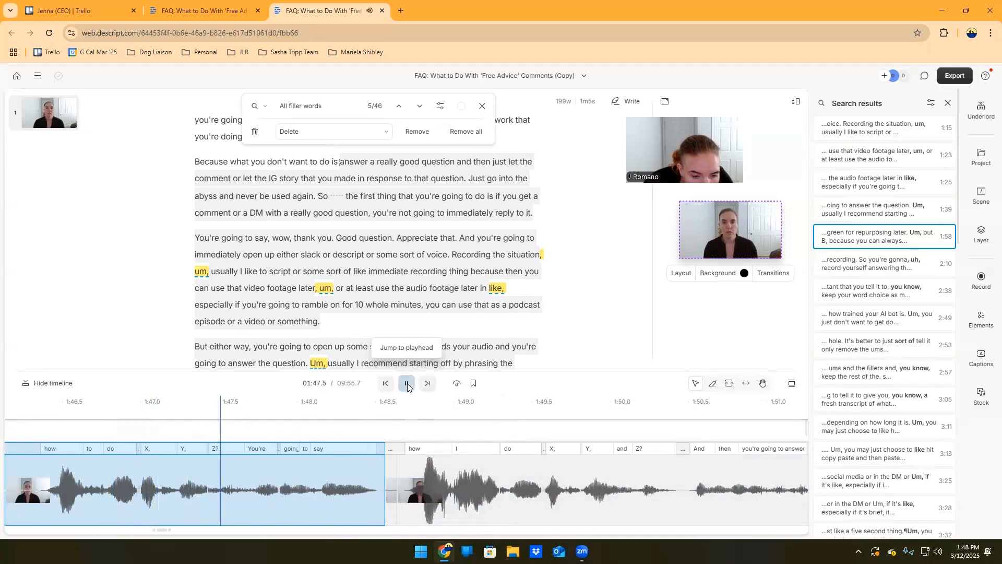
pyautogui.click(407, 387)
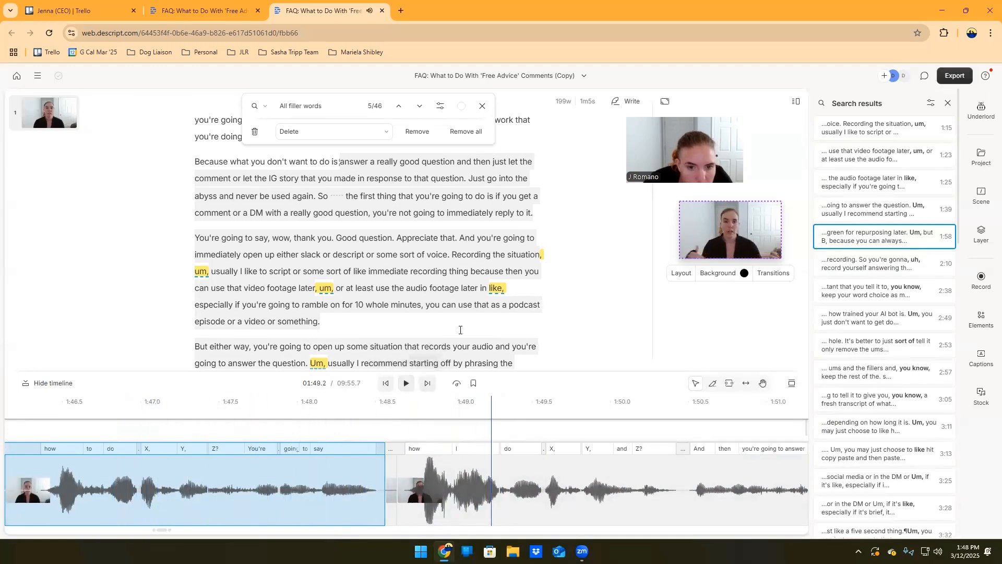
# - Examine the following paragraphs for untranscribed gaps and select the one between "keep all of the other" and "And it is important"
pyautogui.click(452, 233)
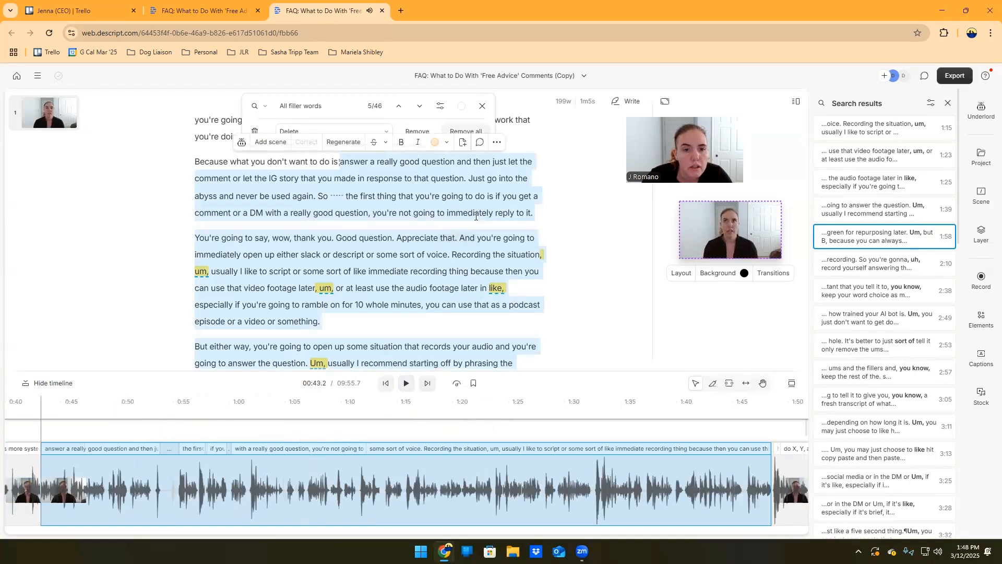
pyautogui.scroll(-3, 480, 282)
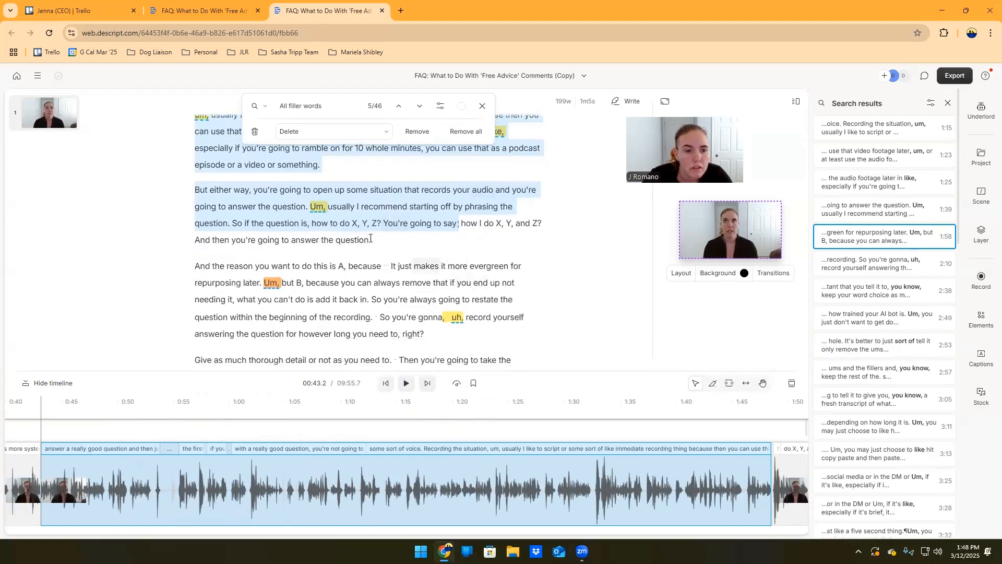
pyautogui.scroll(-3, 379, 238)
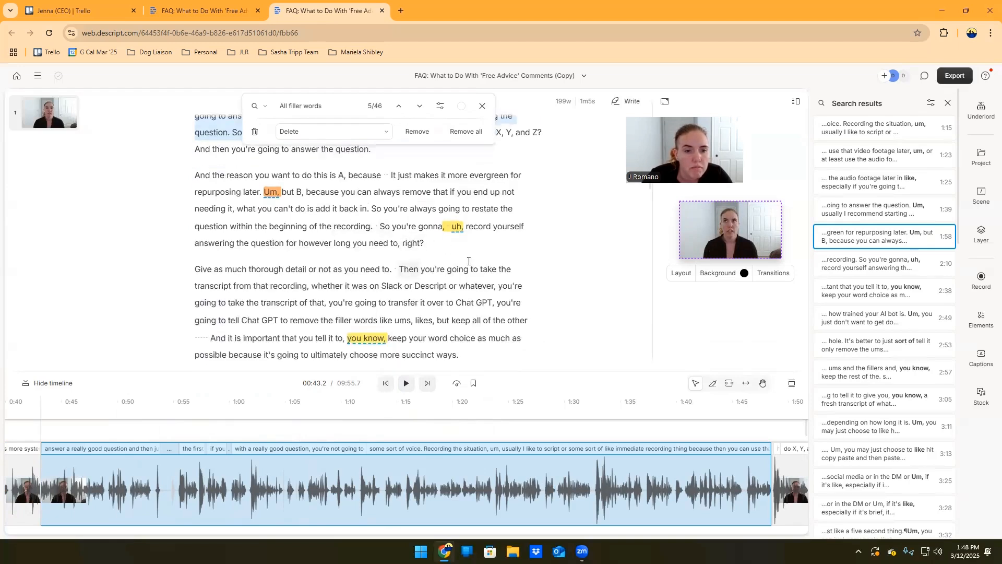
pyautogui.scroll(-2, 454, 270)
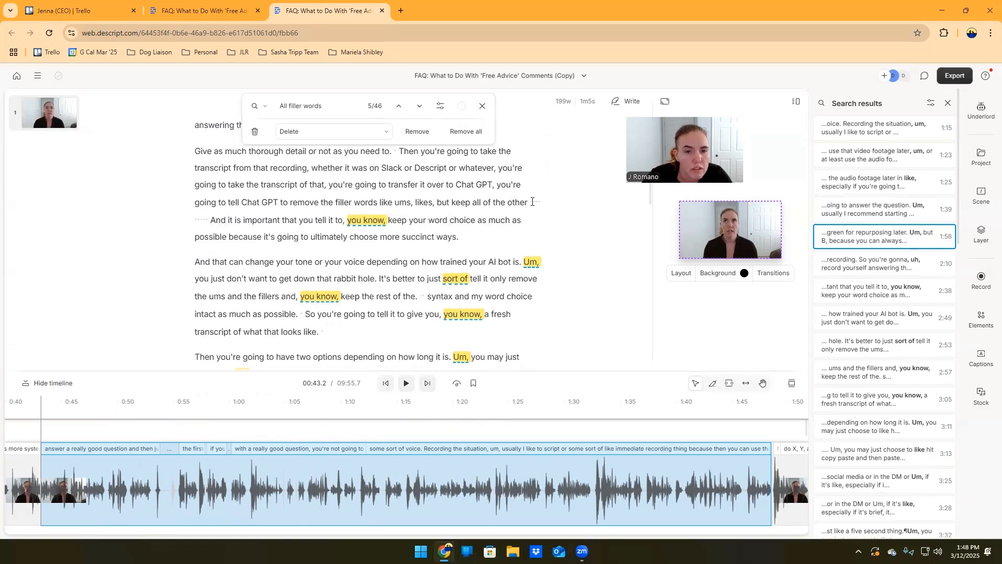
pyautogui.scroll(3, 370, 137)
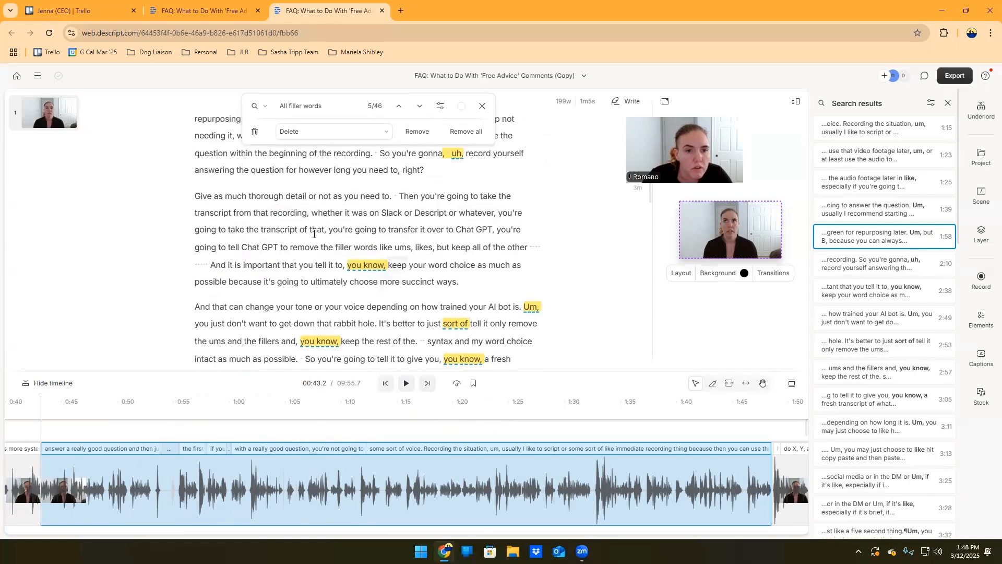
pyautogui.scroll(-2, 445, 251)
pyautogui.scroll(-1, 444, 251)
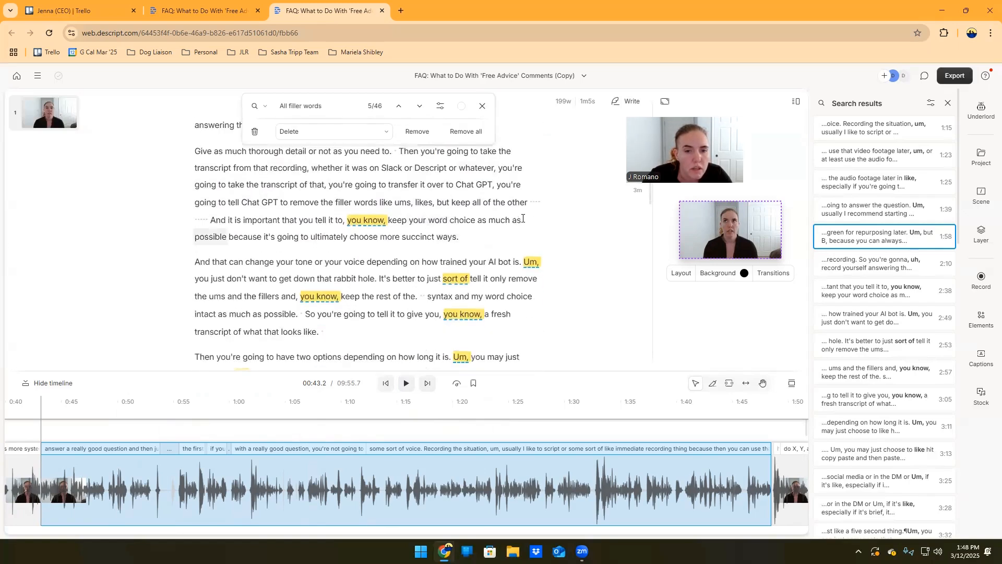
pyautogui.click(531, 201)
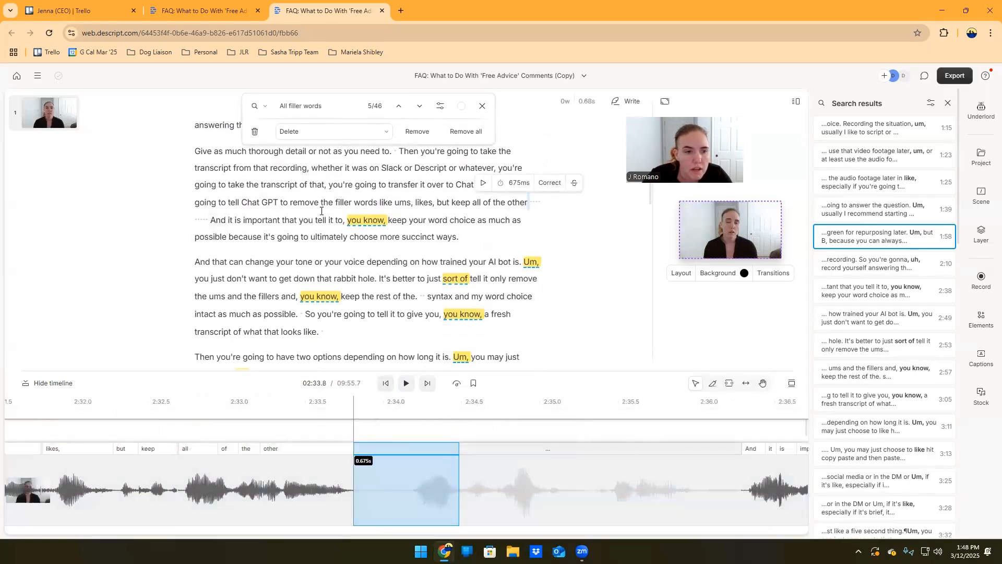
pyautogui.click(546, 227)
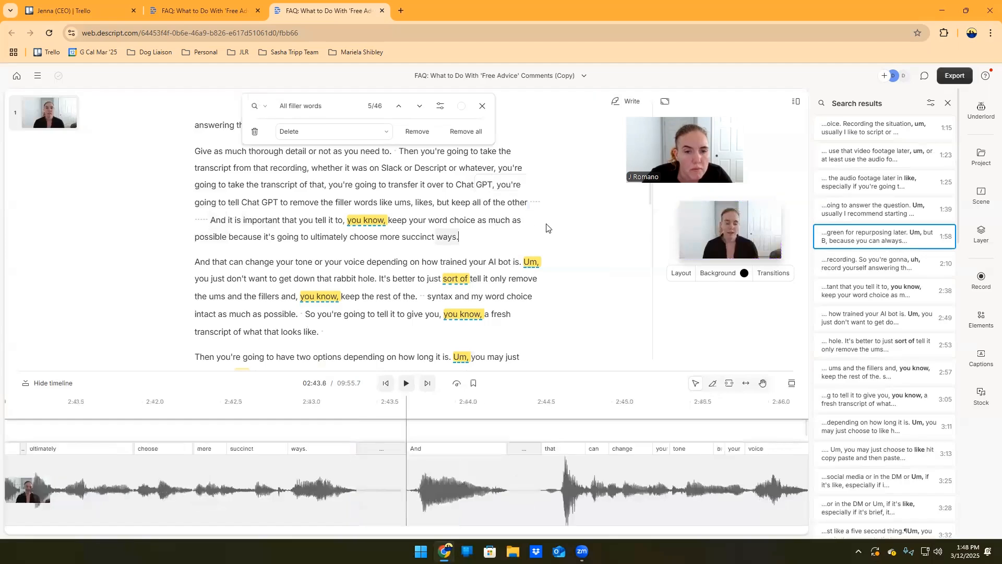
pyautogui.click(535, 202)
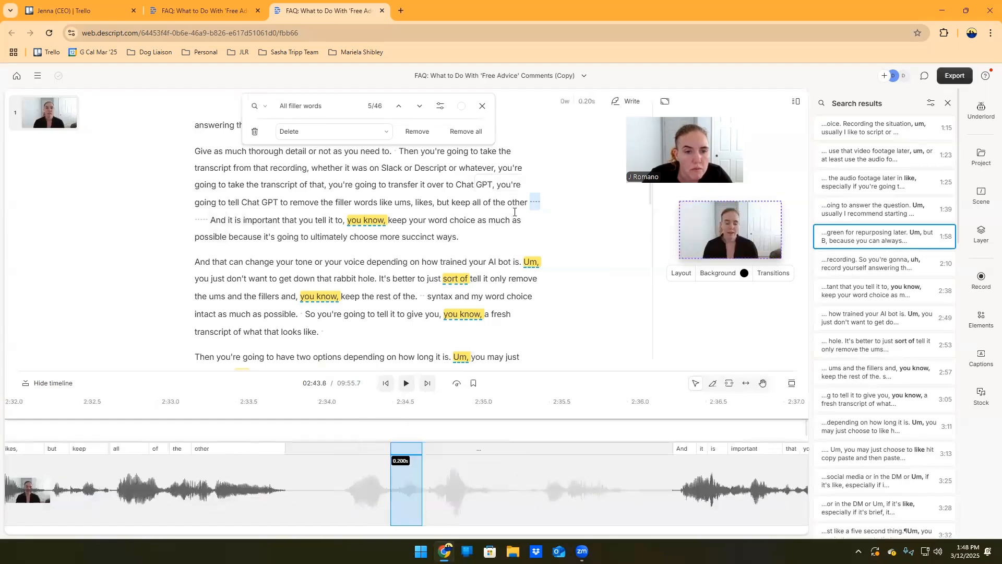
pyautogui.click(209, 222)
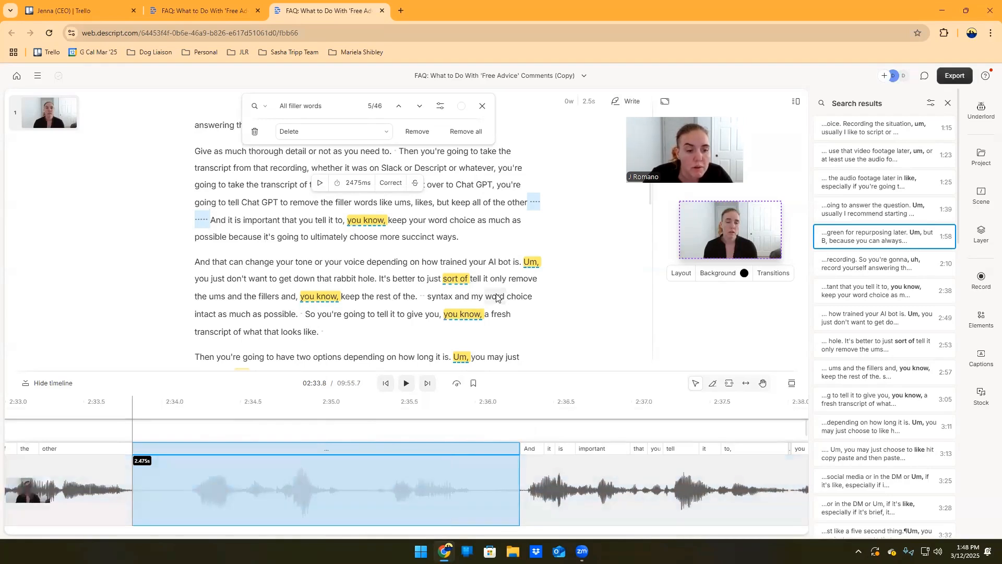
pyautogui.click(435, 203)
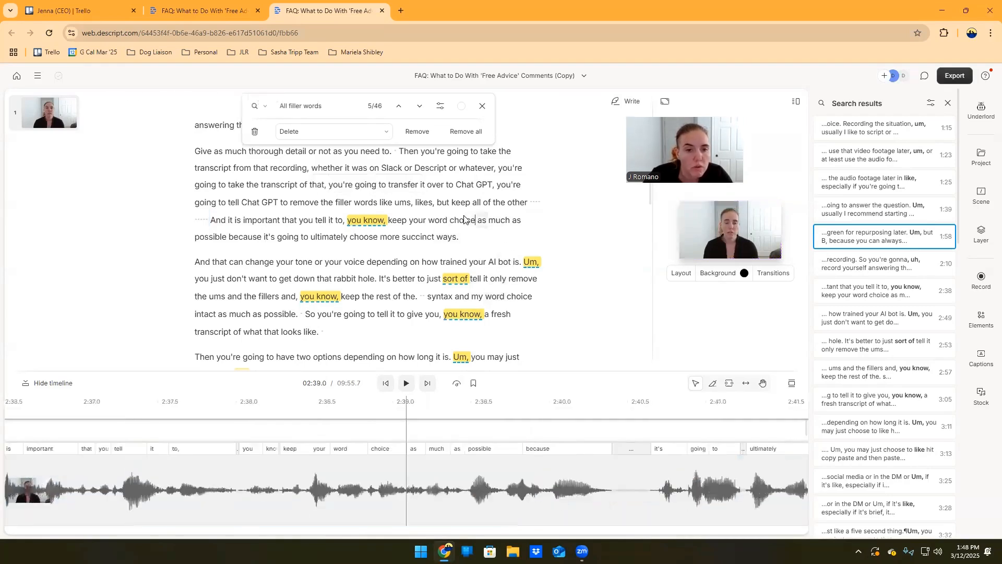
# - Play the untranscribed gap before "And it is important", replay it from the preceding "filler words" sentence, and stop playback
pyautogui.click(406, 383)
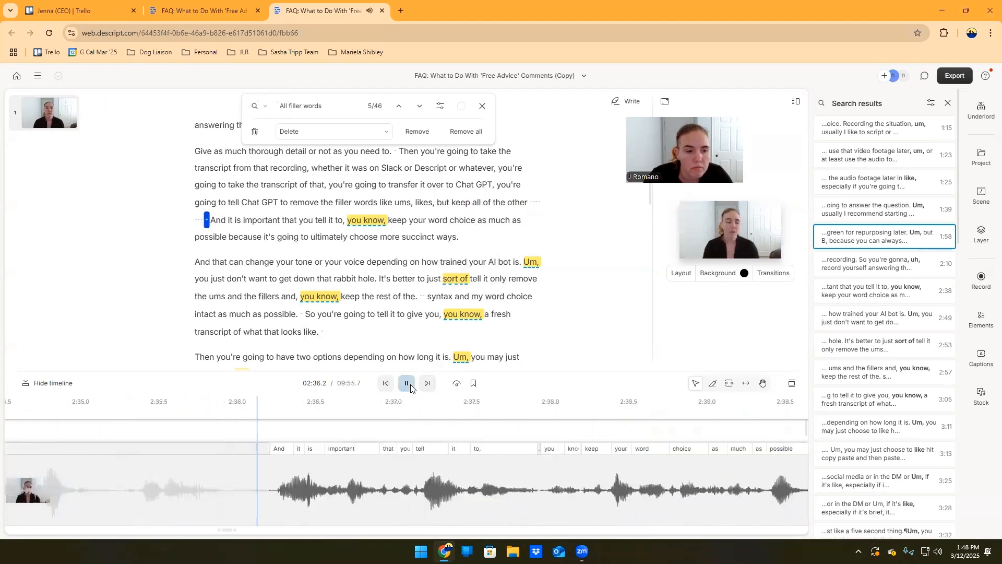
pyautogui.press('space')
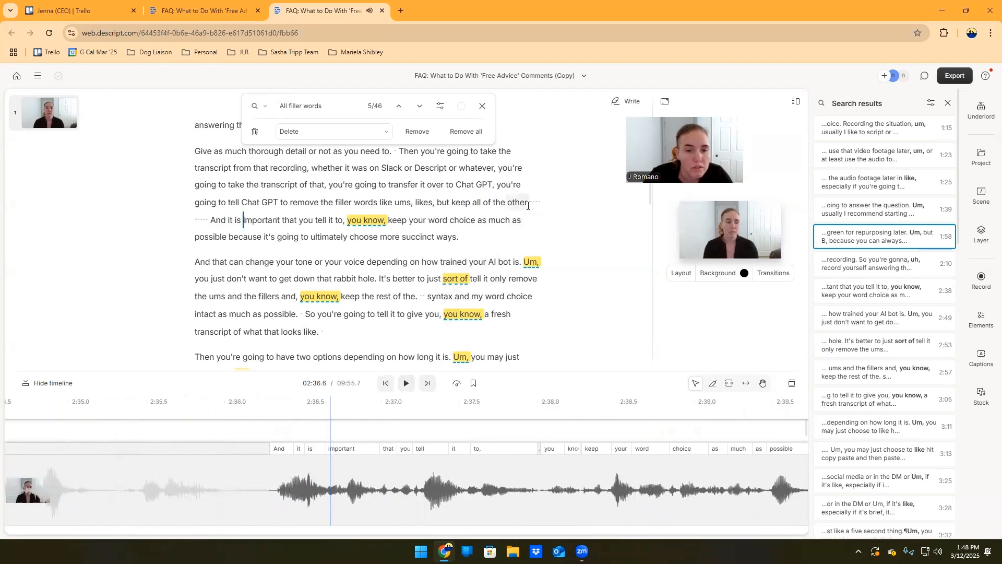
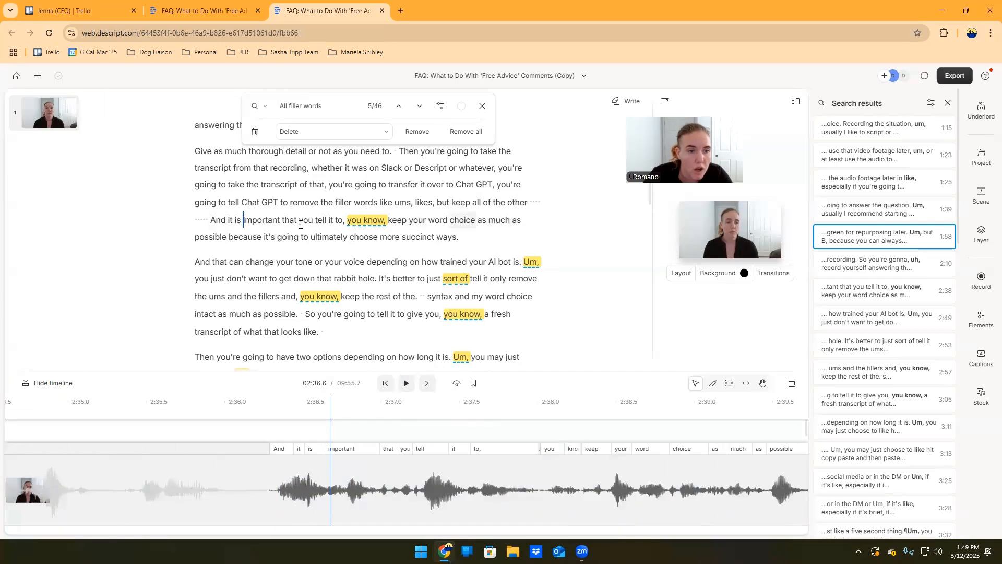
pyautogui.click(378, 203)
pyautogui.press('space')
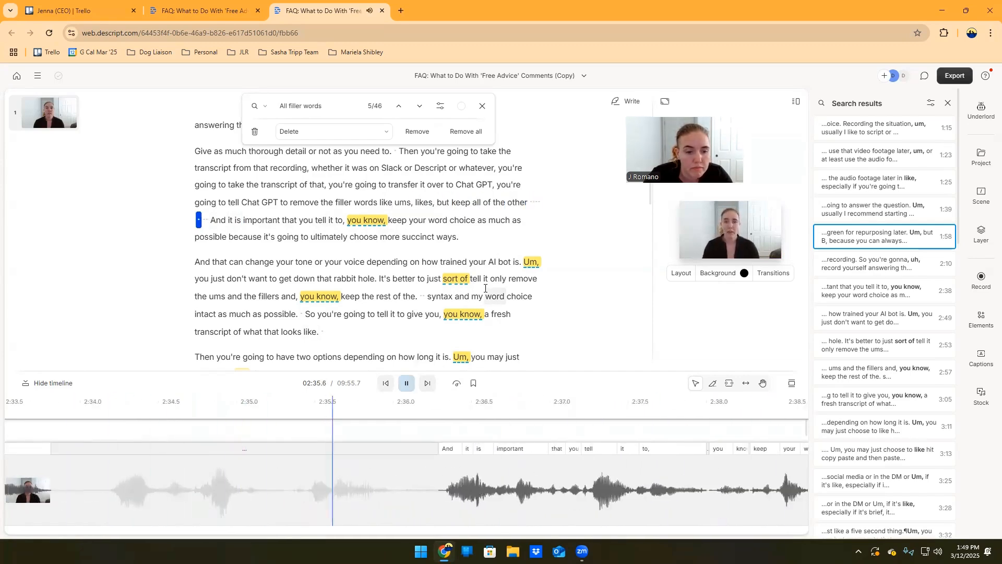
pyautogui.press('space')
pyautogui.click(423, 499)
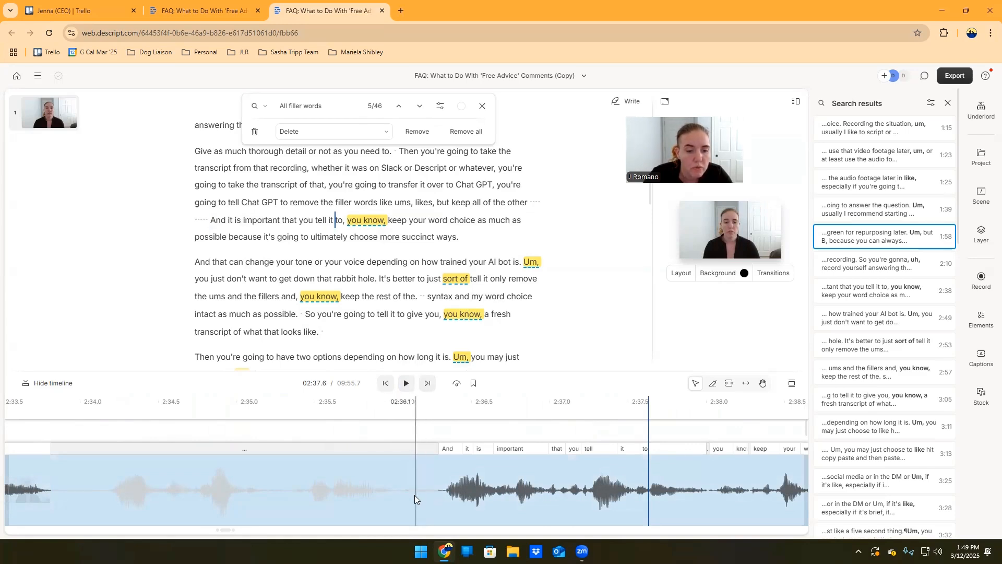
pyautogui.click(410, 436)
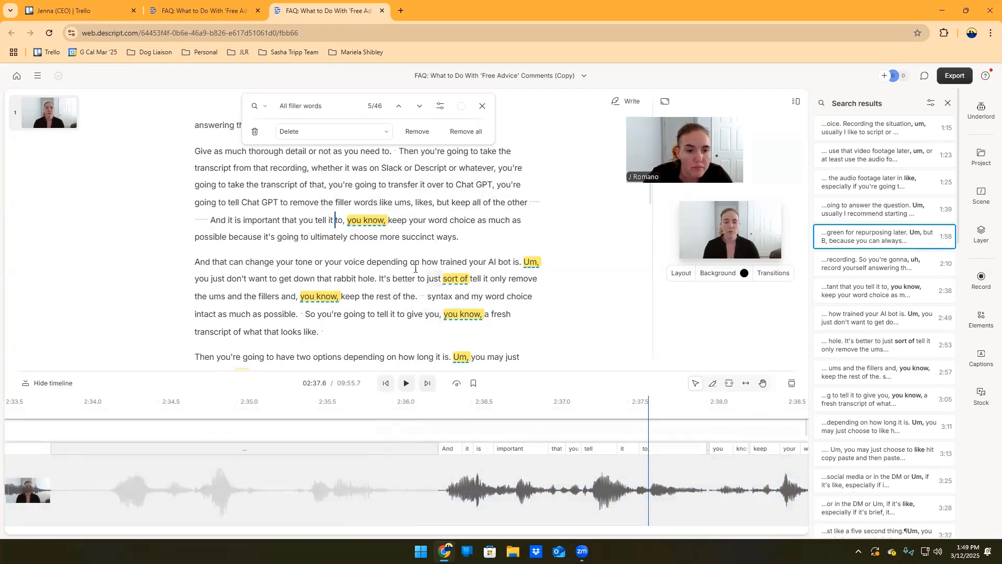
# - Play the untranscribed gap between "more conversational." and "But at least now", and select the gap in the transcript
pyautogui.scroll(-1, 411, 270)
pyautogui.scroll(-5, 412, 270)
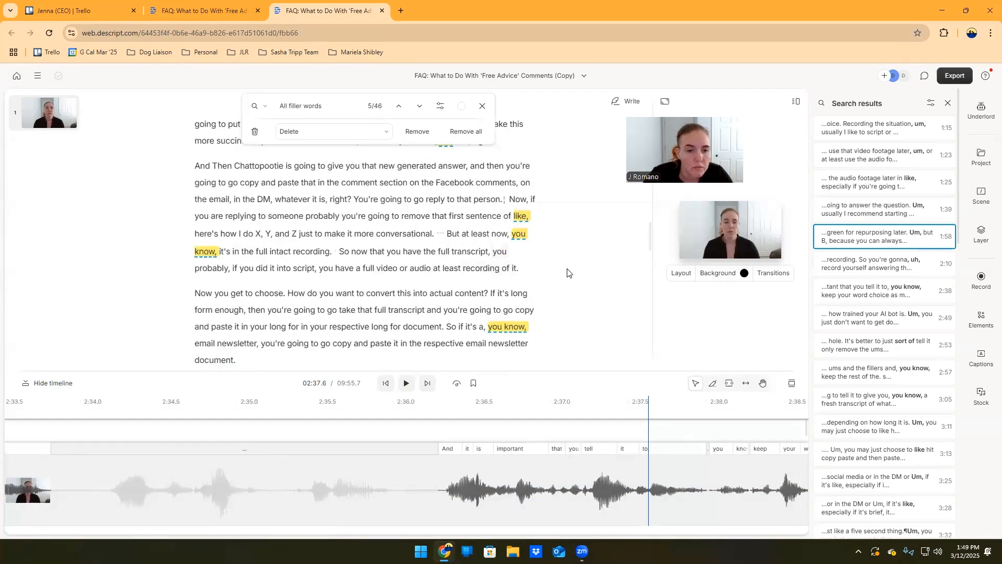
pyautogui.scroll(-1, 536, 250)
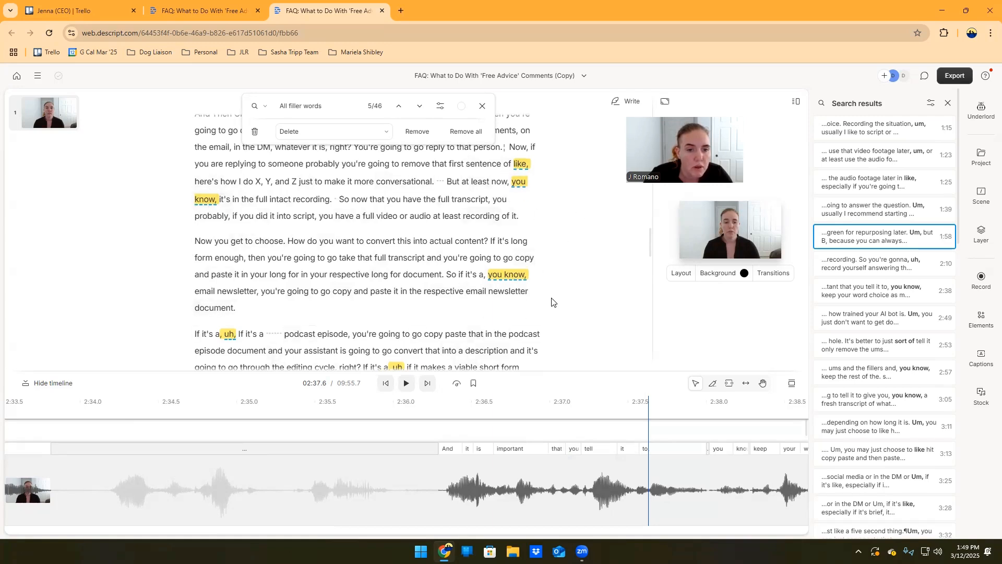
pyautogui.click(433, 181)
pyautogui.click(407, 384)
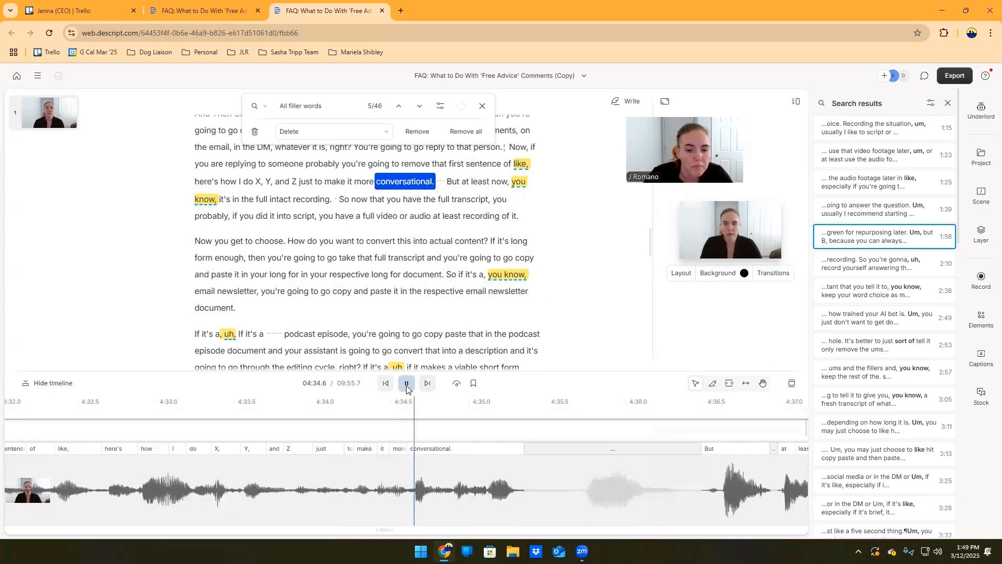
pyautogui.click(406, 384)
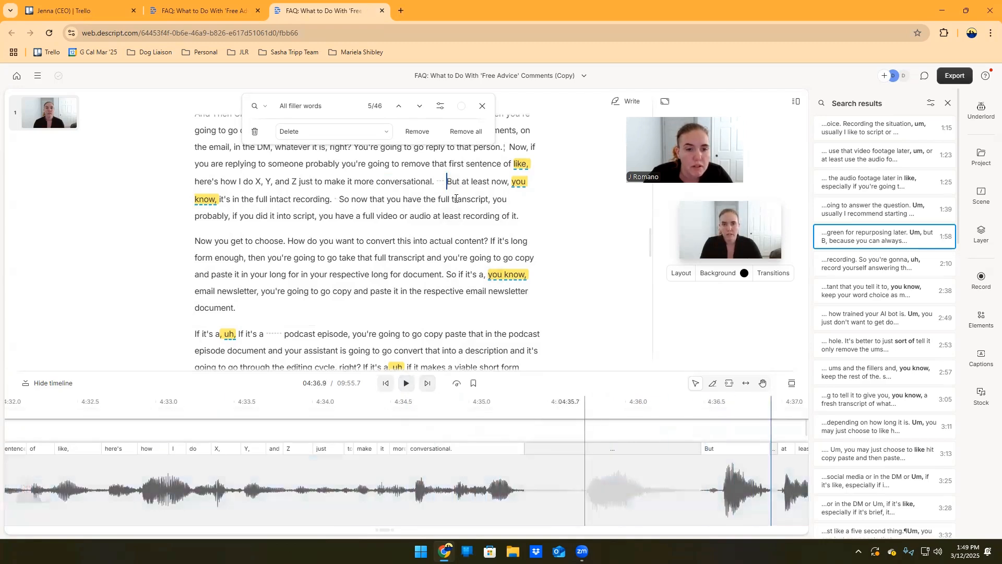
pyautogui.moveTo(445, 180); pyautogui.dragTo(436, 180)
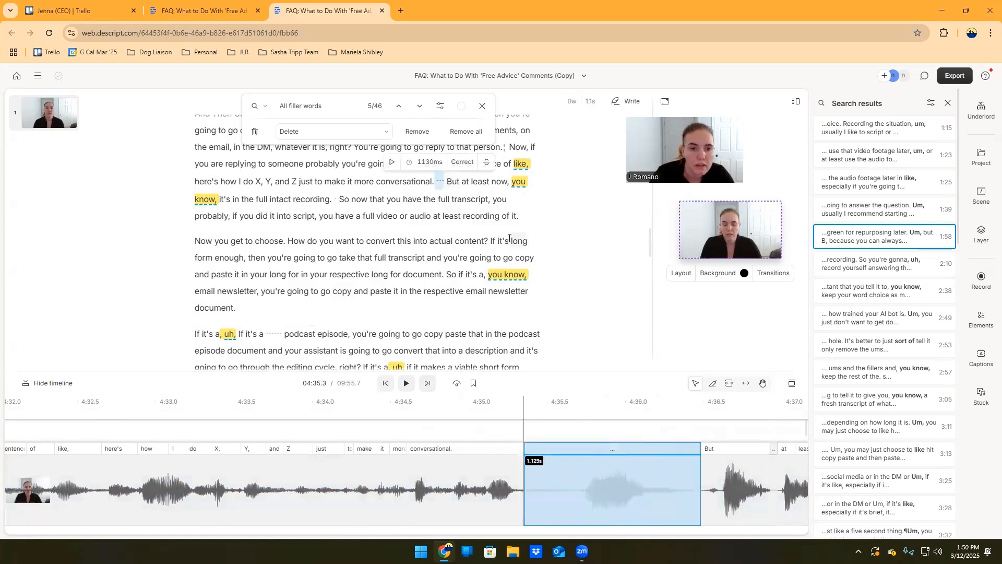
# - Try deleting the whole gap between "more conversational." and "But at least now", play across the cut twice, and undo the deletion
pyautogui.press('Delete')
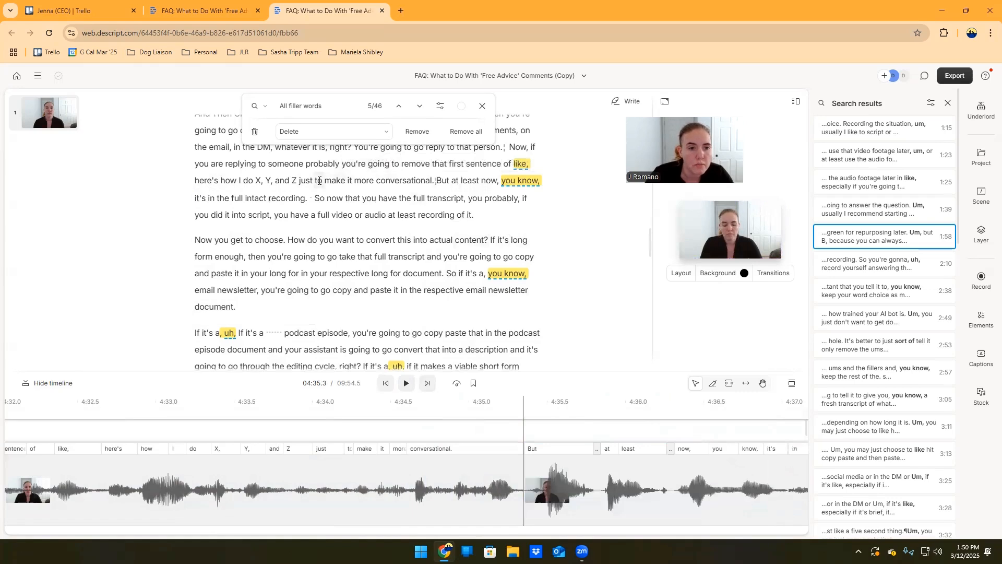
pyautogui.click(354, 180)
pyautogui.click(405, 383)
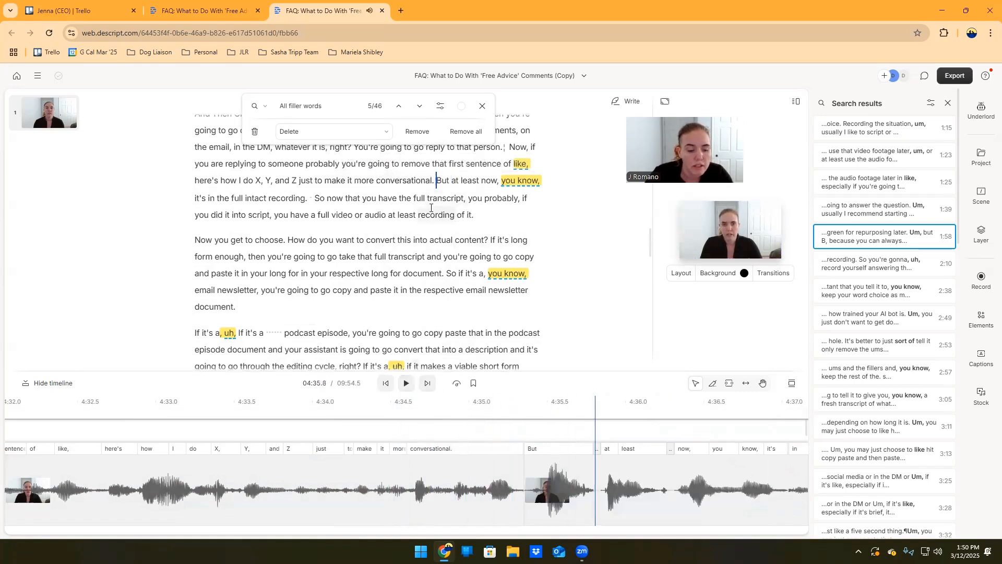
pyautogui.click(288, 180)
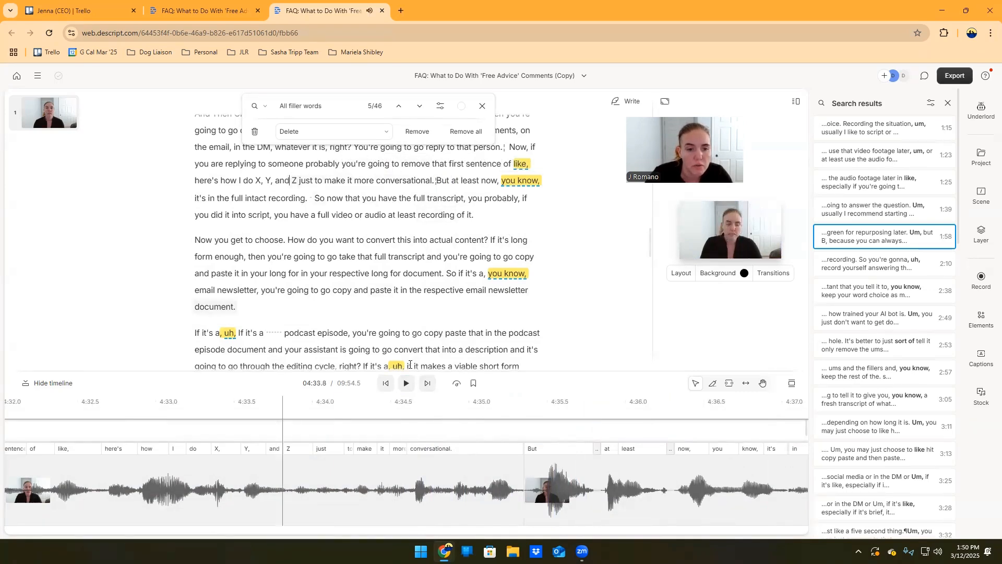
pyautogui.click(404, 389)
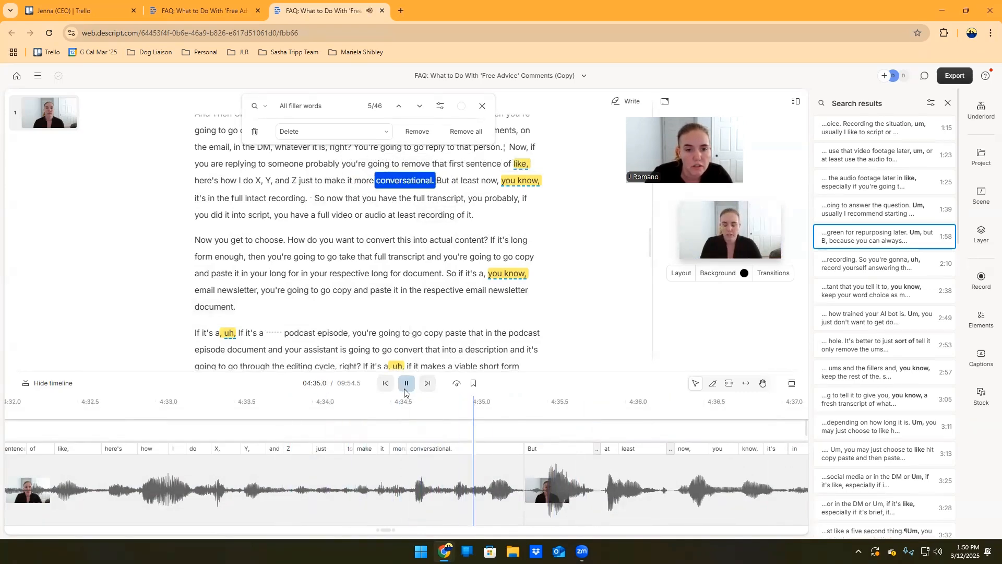
pyautogui.click(405, 390)
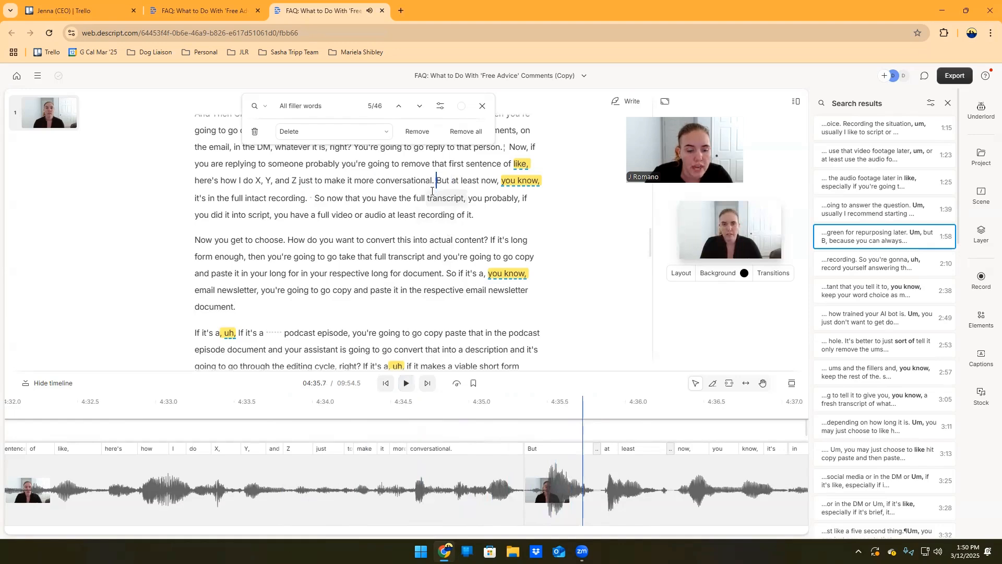
pyautogui.hotkey('ctrl', 'z')
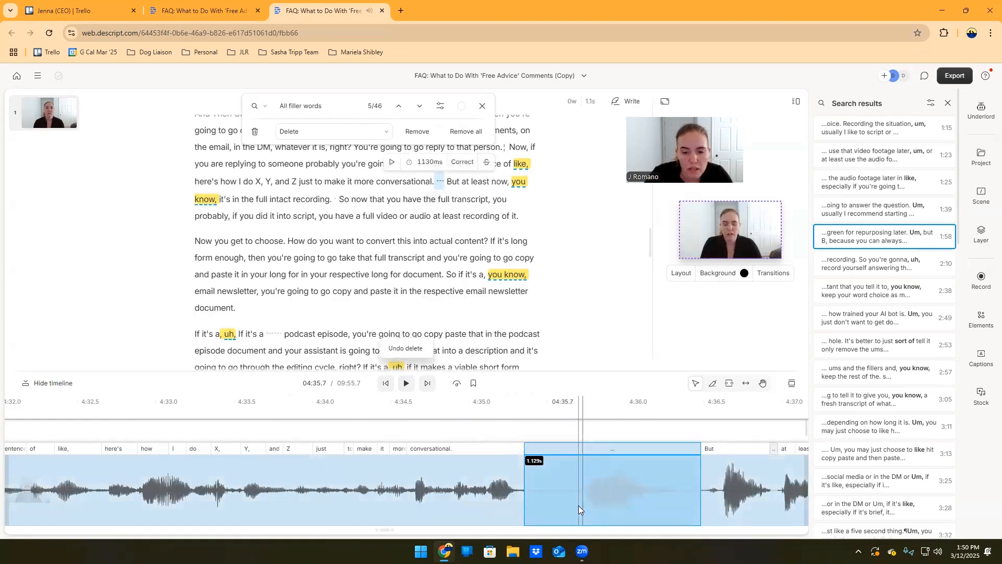
# - Split the gap before "But at least now" at about 04:35.7 and 04:36.3, and delete the piece between the two splits
pyautogui.click(578, 505)
pyautogui.rightClick(582, 497)
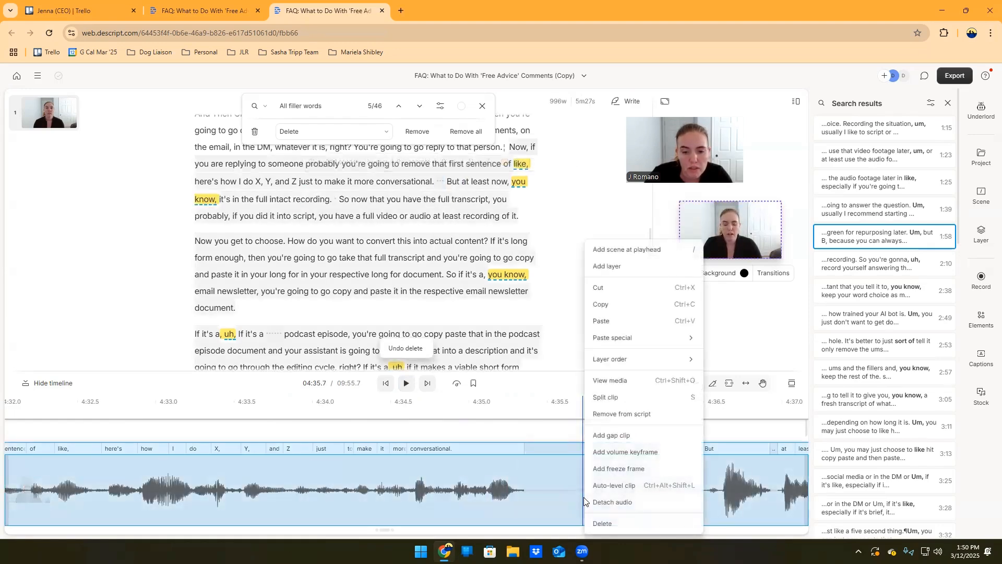
pyautogui.click(606, 397)
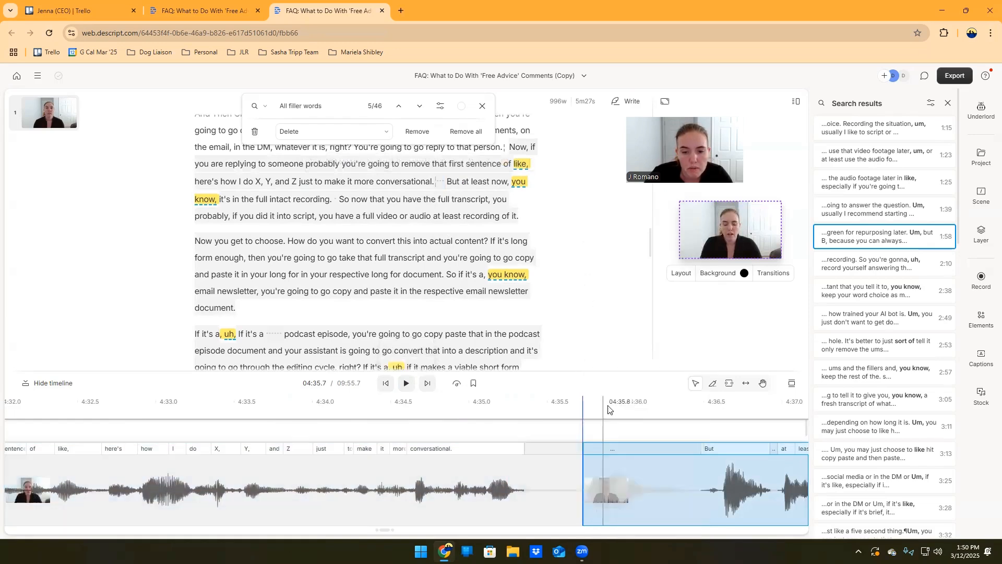
pyautogui.rightClick(682, 499)
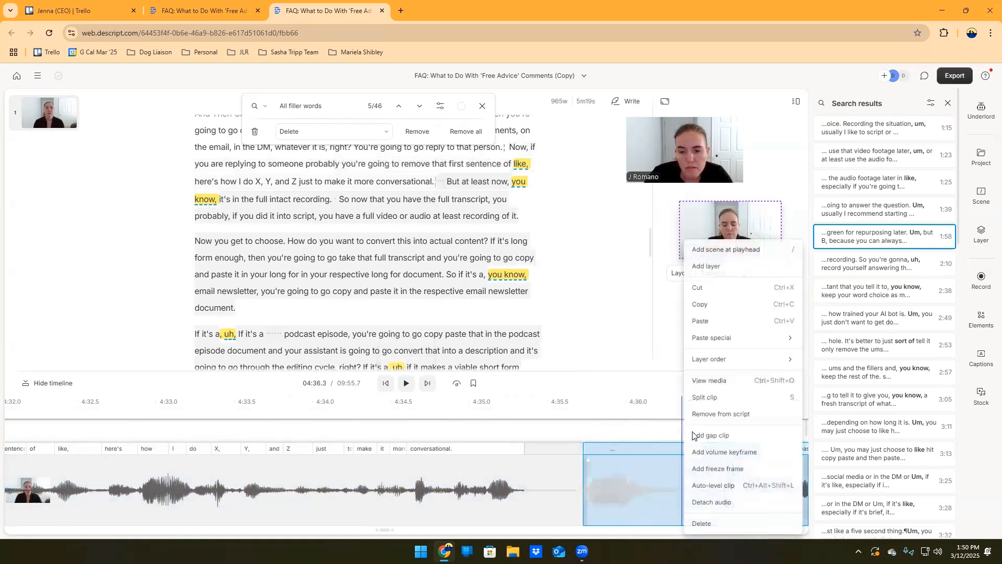
pyautogui.click(702, 398)
pyautogui.click(623, 486)
pyautogui.rightClick(622, 486)
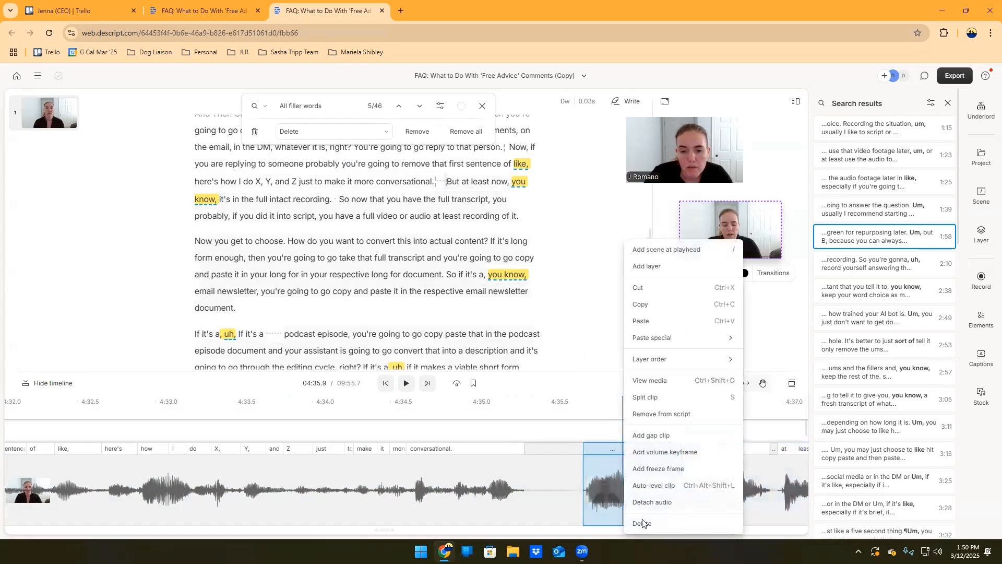
pyautogui.click(643, 523)
# - Play from "just to make it more conversational" across the shortened gap, replay from "conversational." into "So now", stopping after each pass
pyautogui.click(301, 181)
pyautogui.press('space')
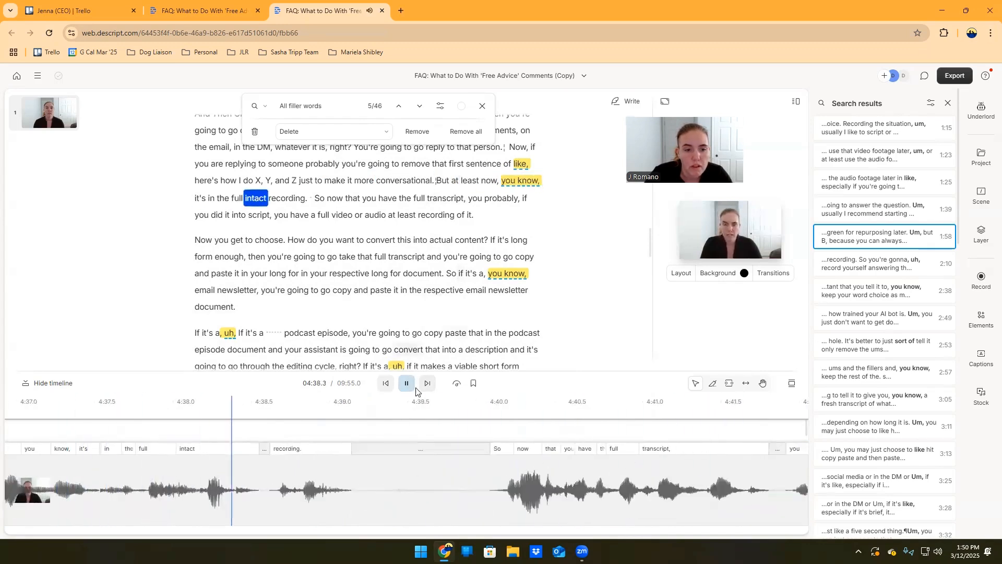
pyautogui.press('space')
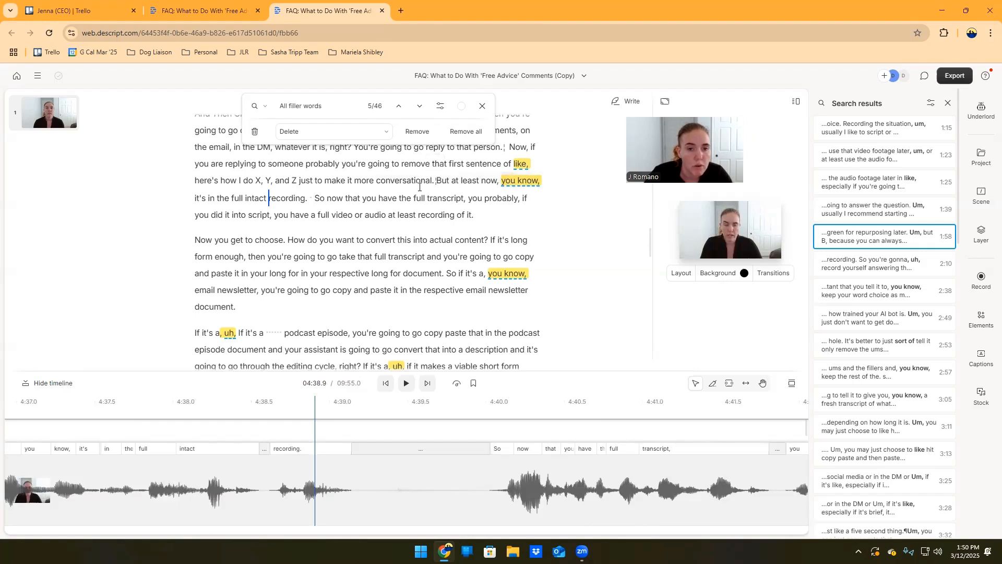
pyautogui.click(411, 182)
pyautogui.click(407, 384)
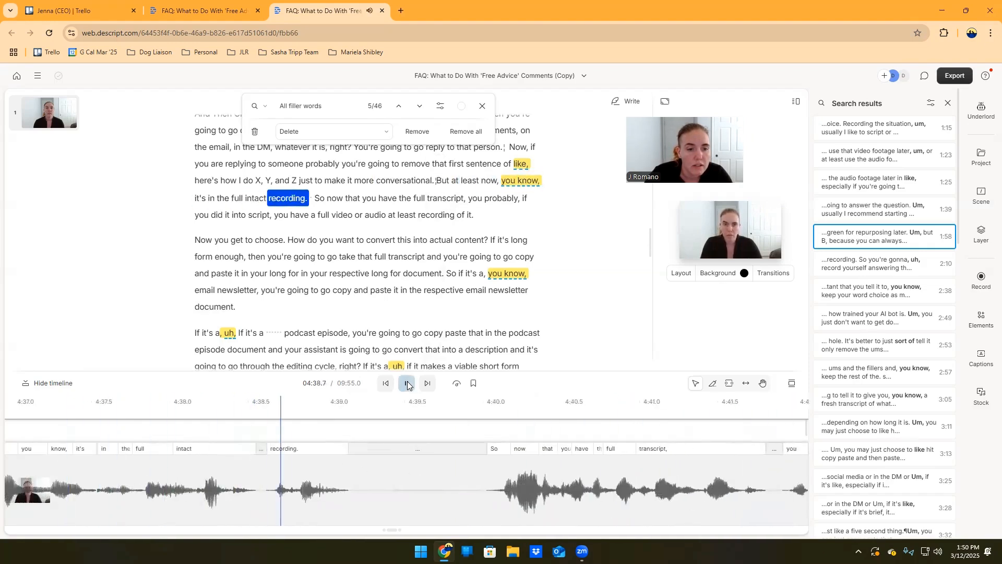
pyautogui.click(408, 385)
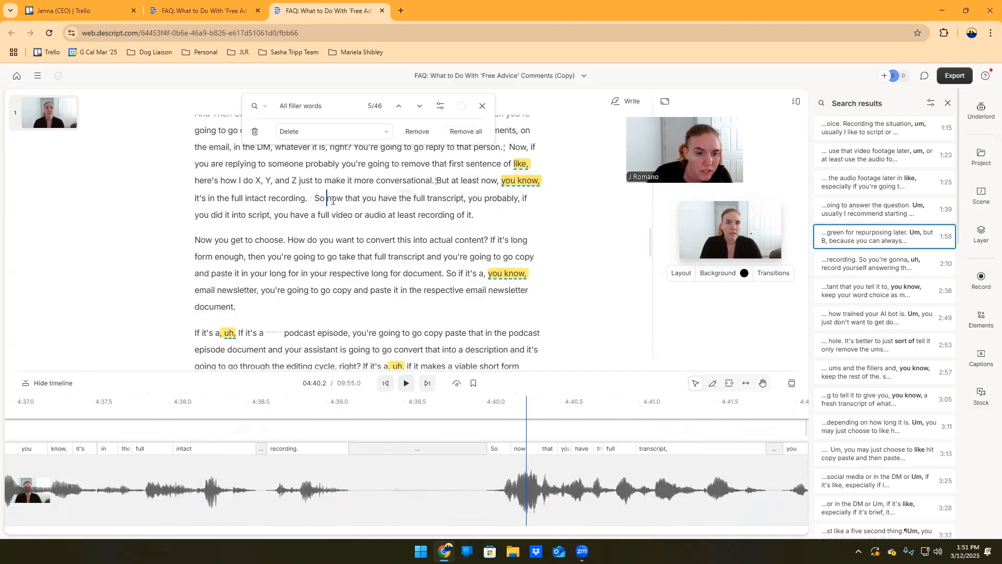
# - Delete the word "So" before "now that you have the full transcript", keeping the pause in front of it
pyautogui.click(309, 197)
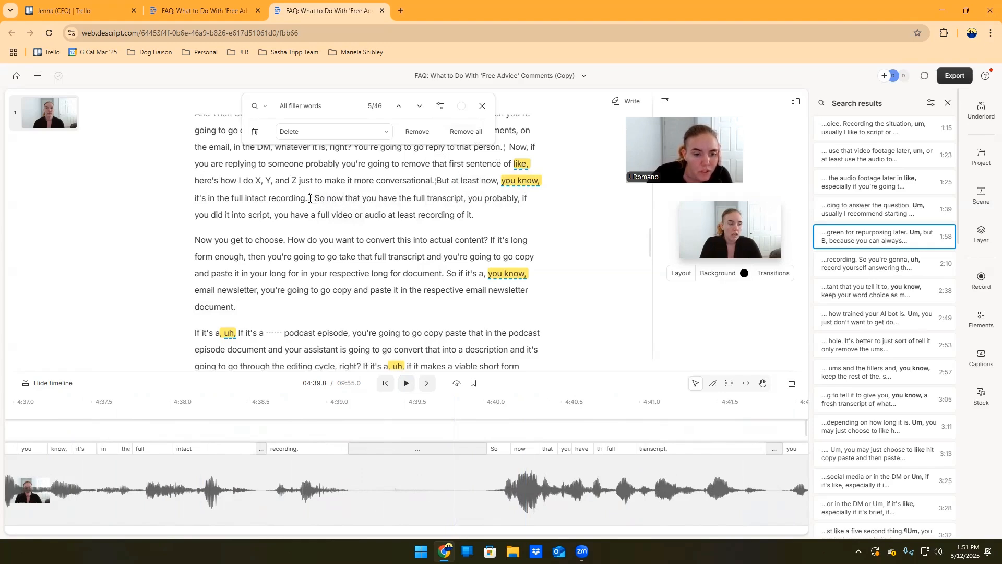
pyautogui.moveTo(309, 198); pyautogui.dragTo(324, 200)
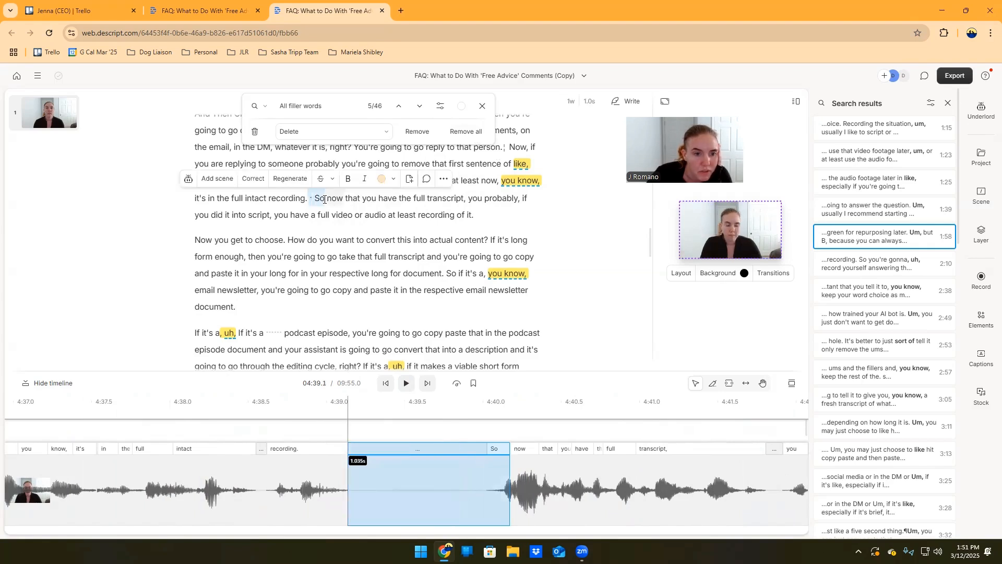
pyautogui.press('Down')
pyautogui.moveTo(311, 199); pyautogui.dragTo(323, 201)
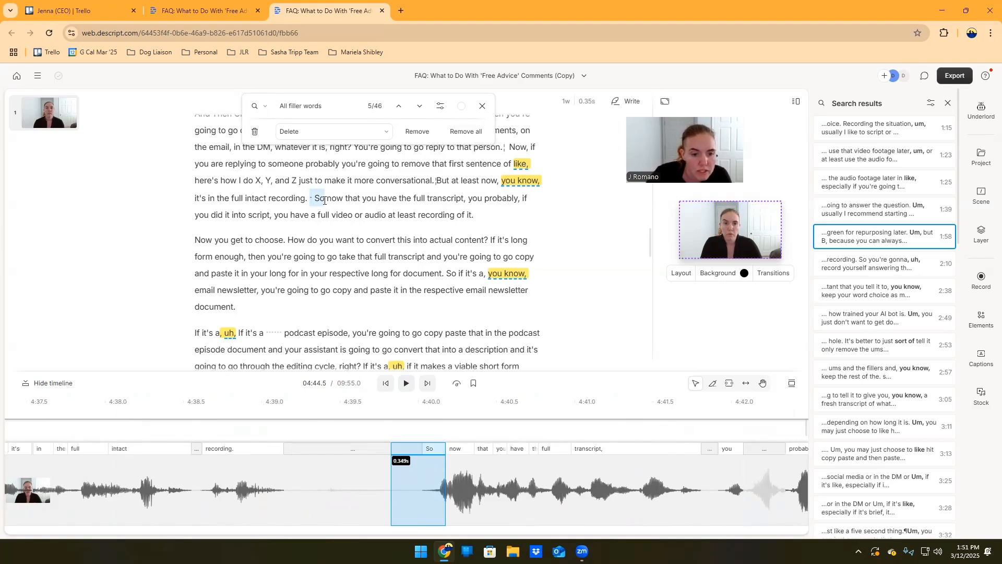
pyautogui.moveTo(325, 201); pyautogui.dragTo(325, 201)
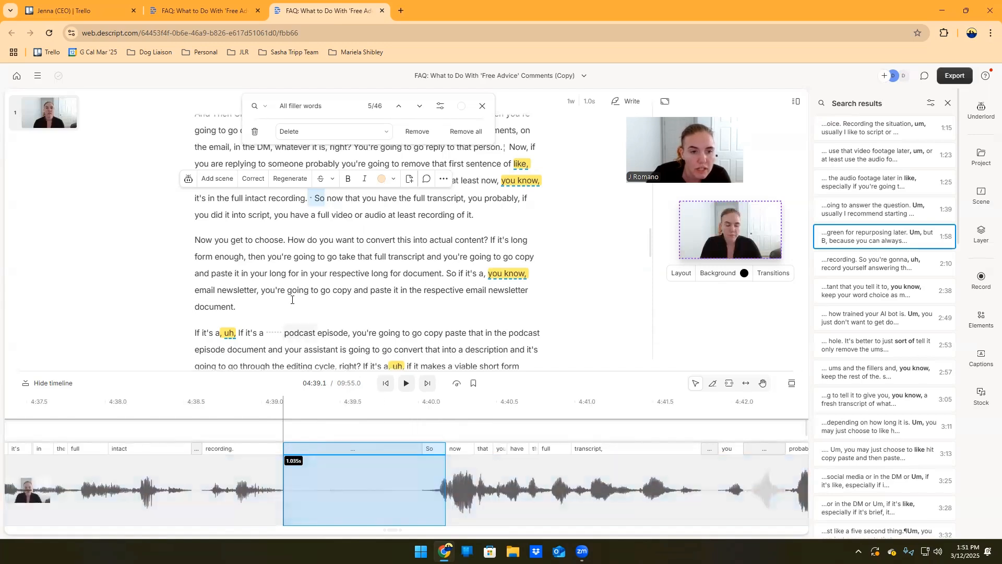
pyautogui.click(316, 215)
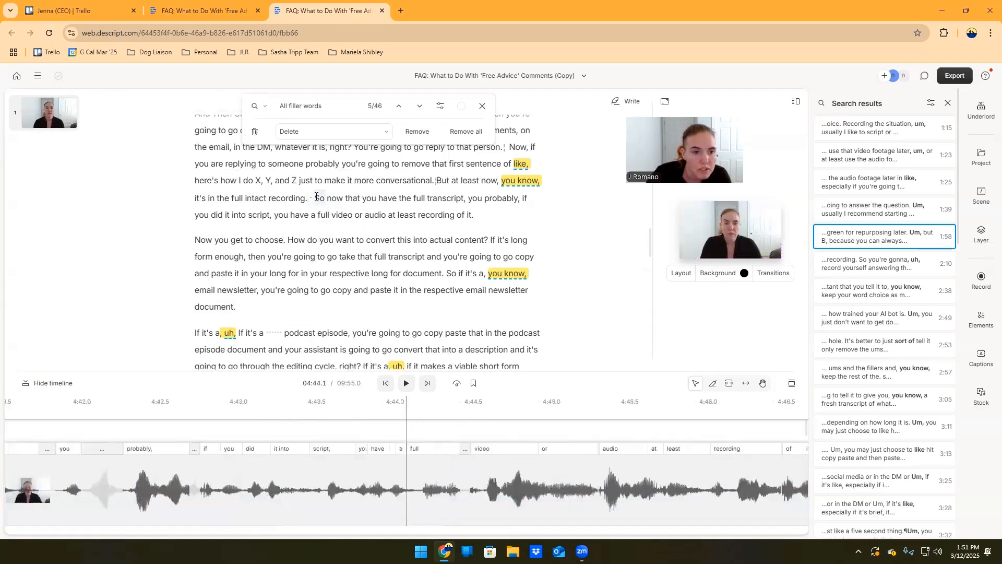
pyautogui.doubleClick(319, 197)
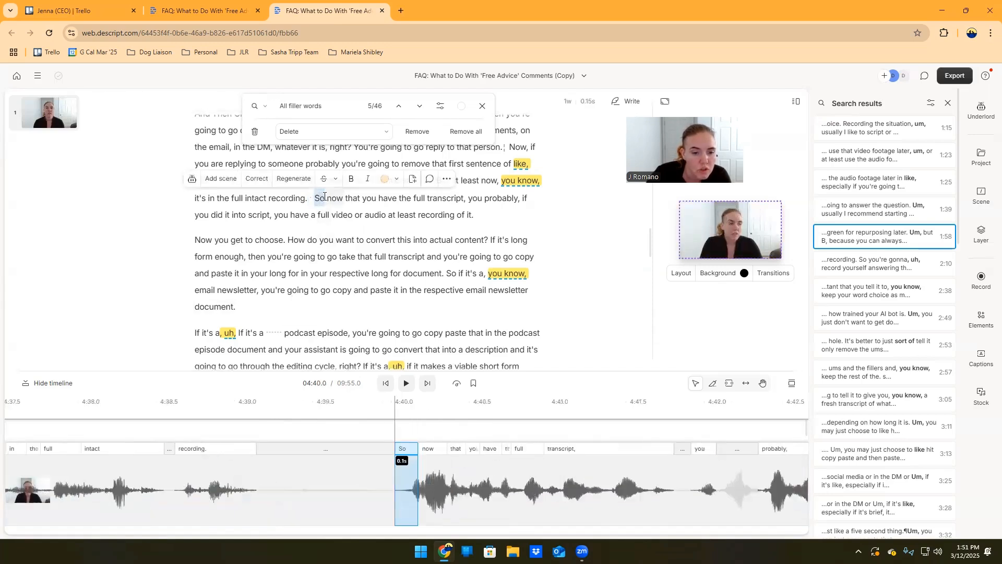
pyautogui.press('BackSpace')
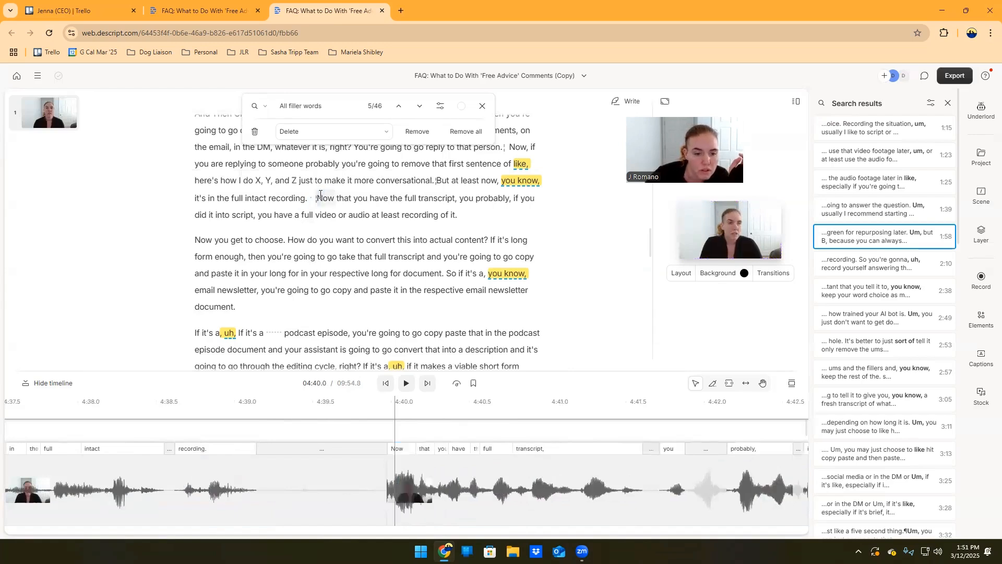
# - Play from "in the full intact recording" through the pause before "Now that you have", and stop playback
pyautogui.click(217, 196)
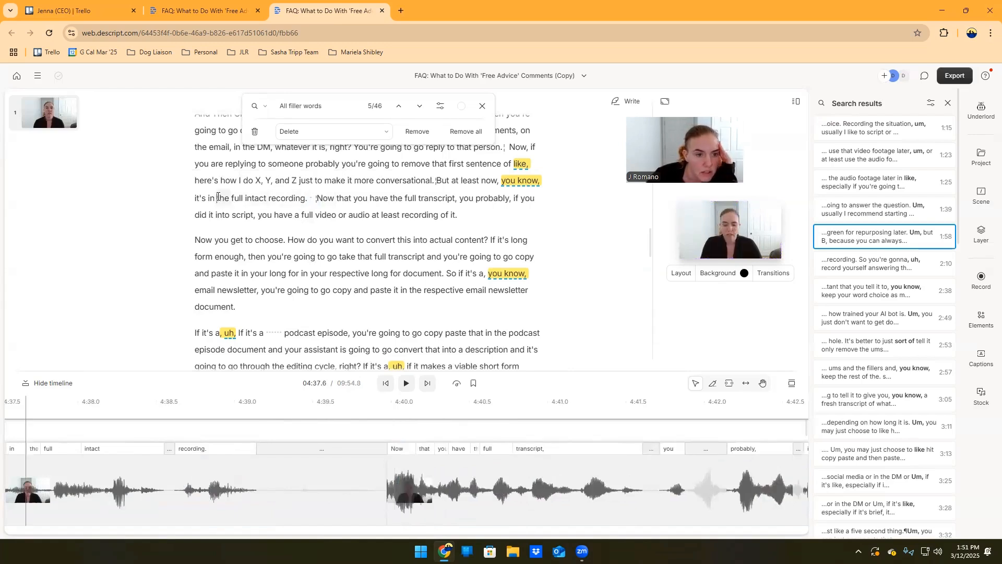
pyautogui.click(406, 383)
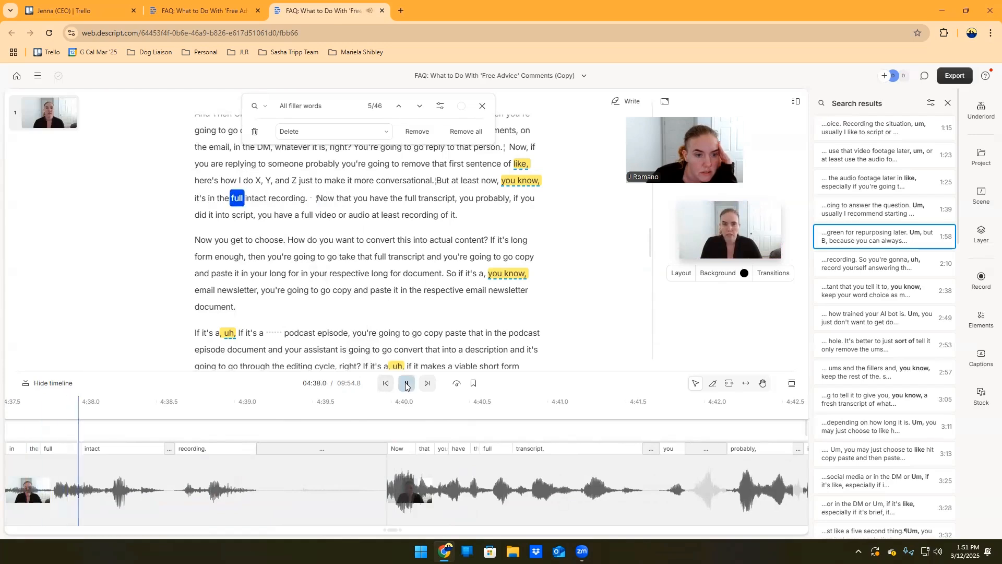
pyautogui.click(406, 384)
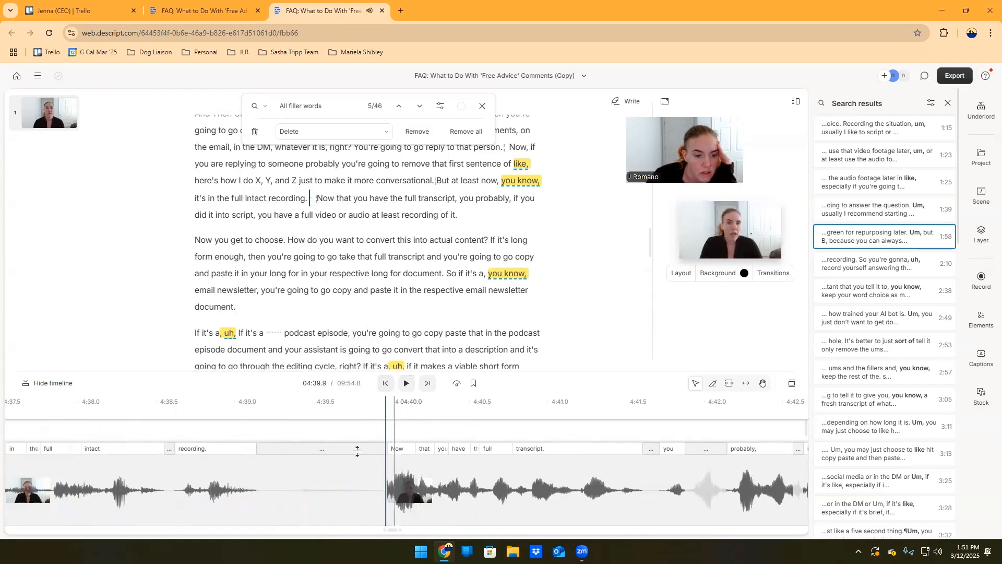
# - Split the pause after "full intact recording." at about 04:39.3 and again before "Now", and delete the piece between the splits
pyautogui.click(321, 459)
pyautogui.click(296, 498)
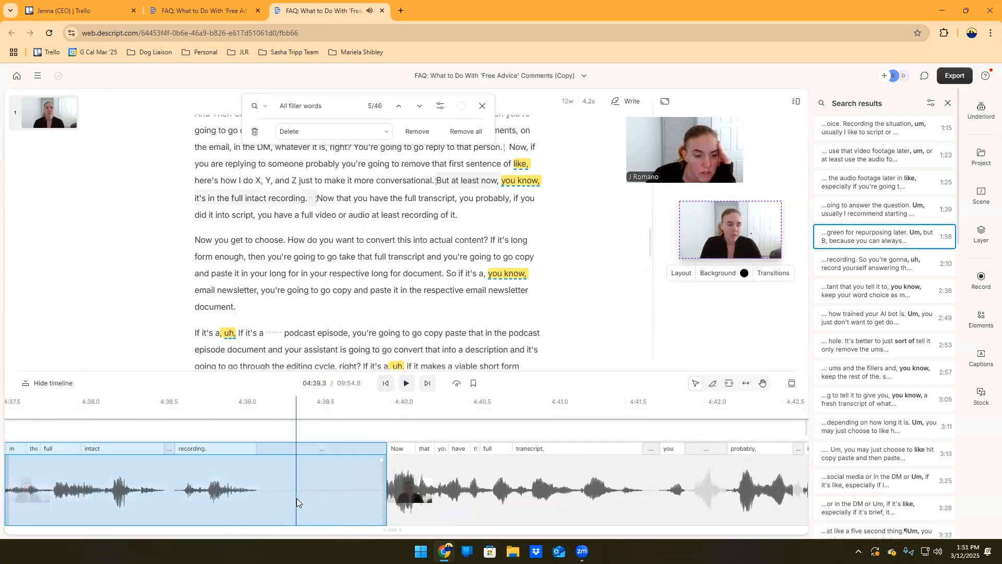
pyautogui.rightClick(296, 498)
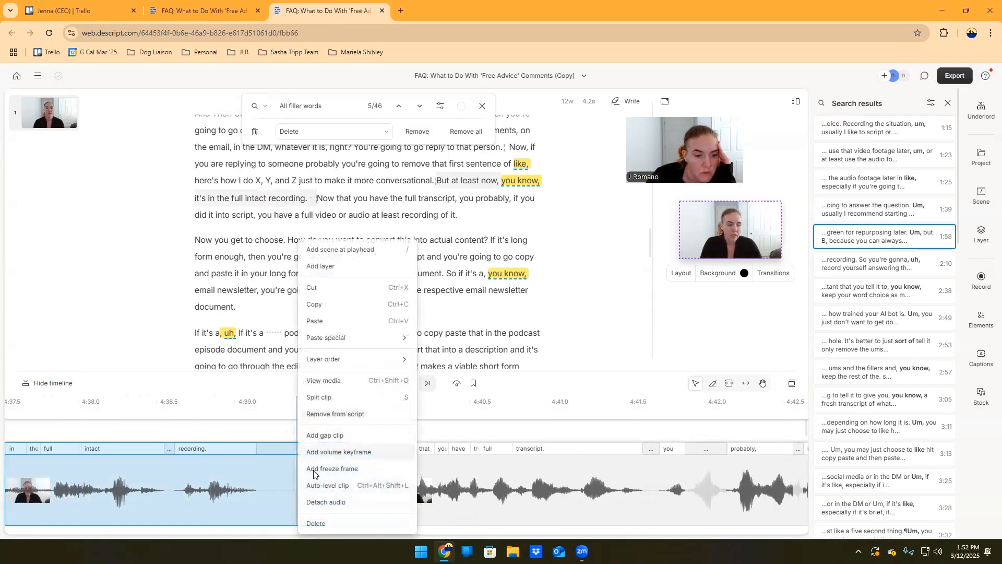
pyautogui.click(319, 397)
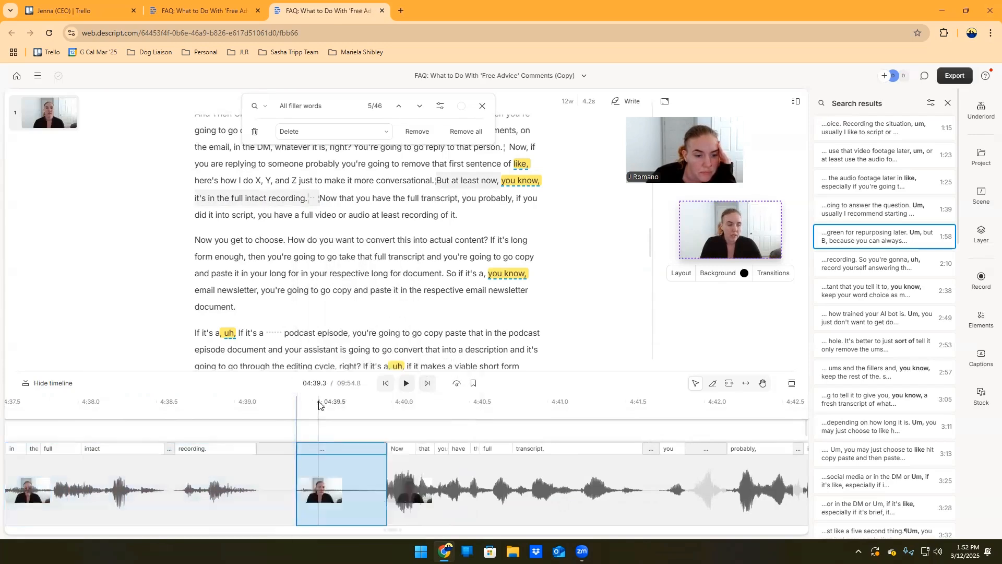
pyautogui.rightClick(345, 498)
pyautogui.click(368, 398)
pyautogui.click(324, 502)
pyautogui.rightClick(324, 502)
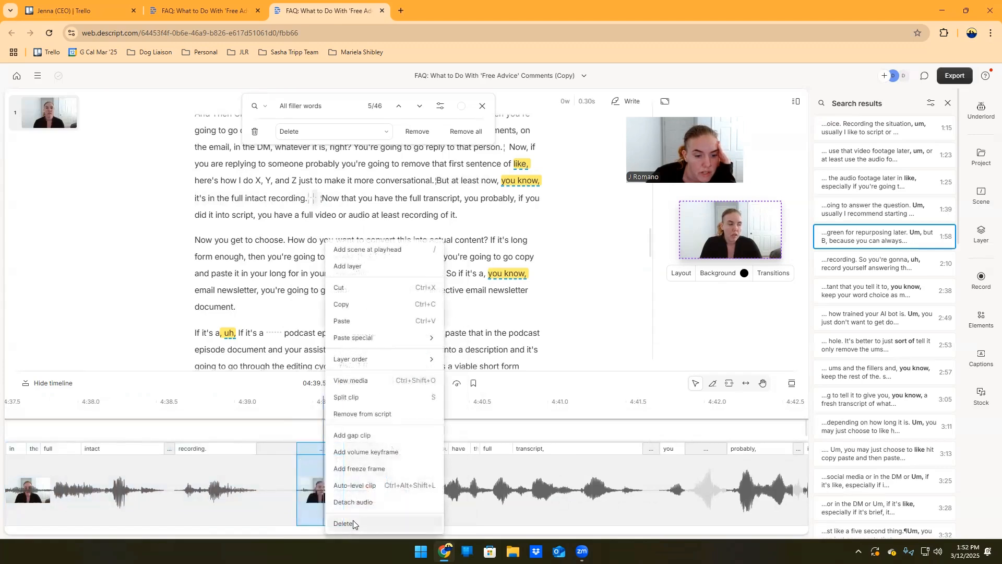
pyautogui.click(326, 518)
# - Play from "it's in the full intact recording" across the shortened pause into "Now that you have the", and stop playback
pyautogui.click(205, 199)
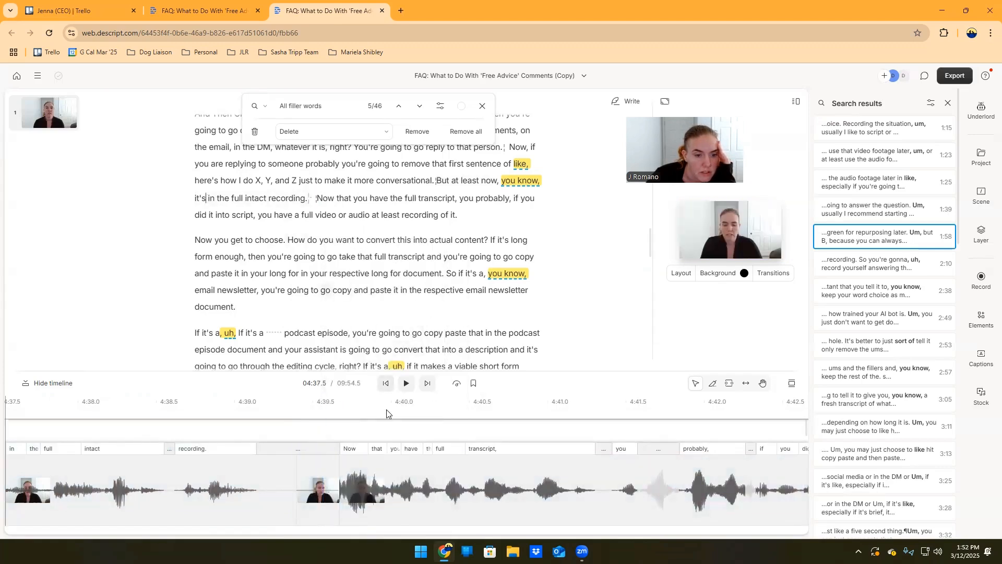
pyautogui.click(407, 384)
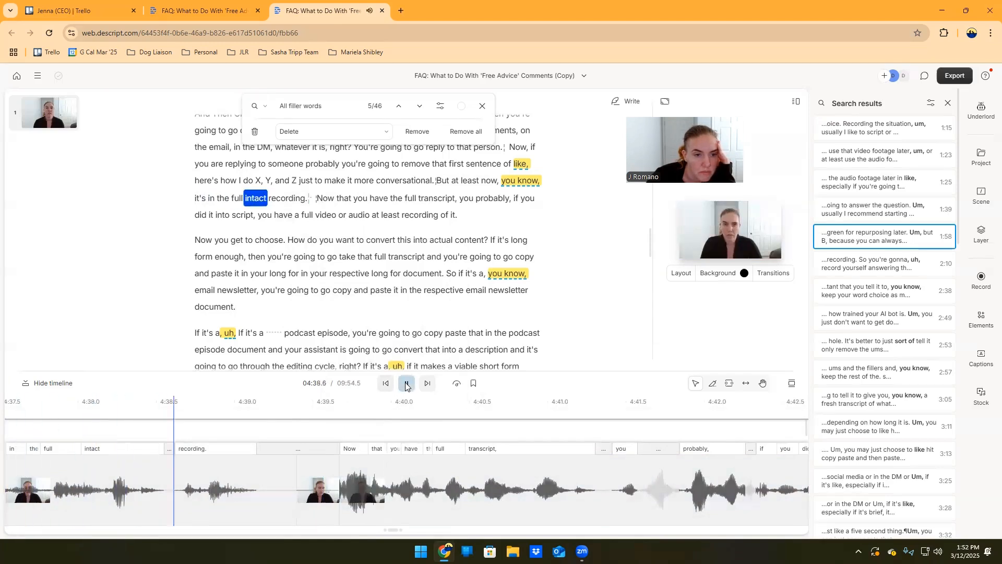
pyautogui.click(406, 384)
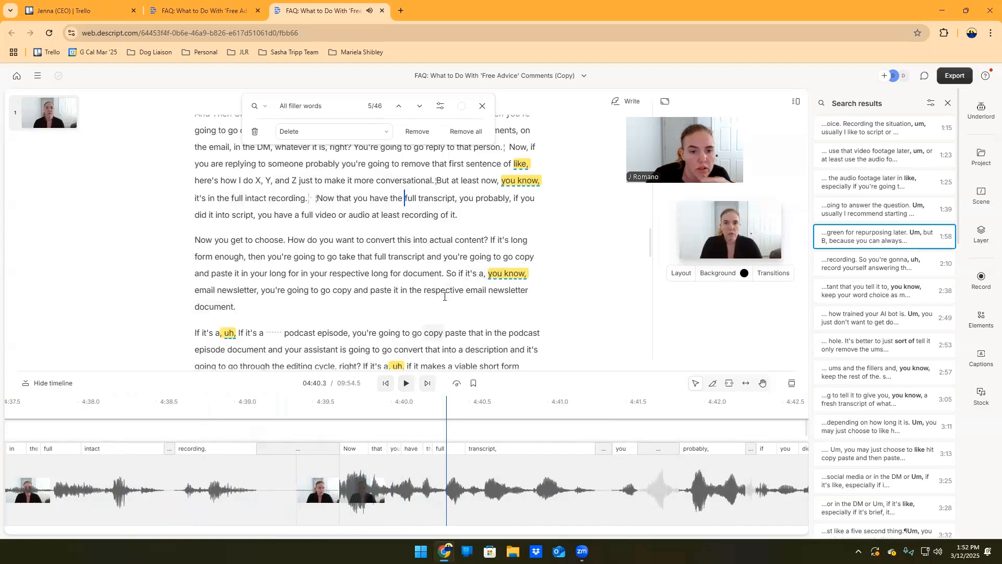
# - Play from "document. So if it's a" into "email newsletter", stop, and pick out the "you know," filler before "email newsletter"
pyautogui.click(440, 273)
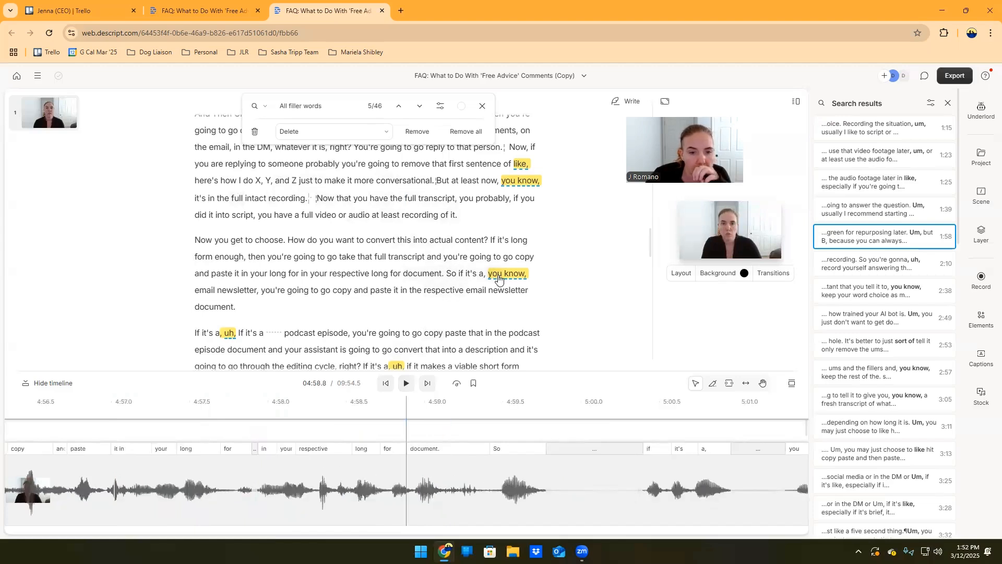
pyautogui.click(406, 383)
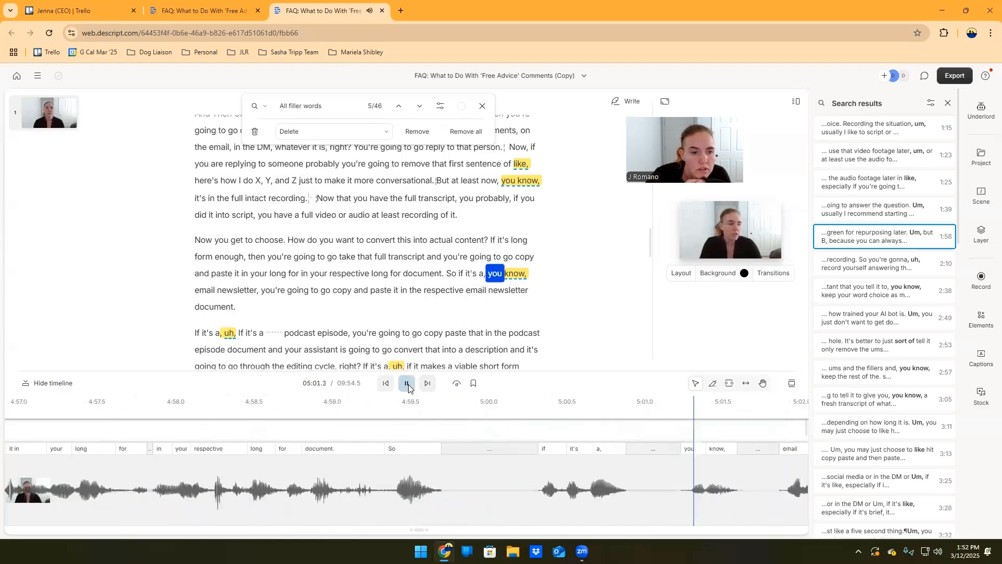
pyautogui.click(407, 384)
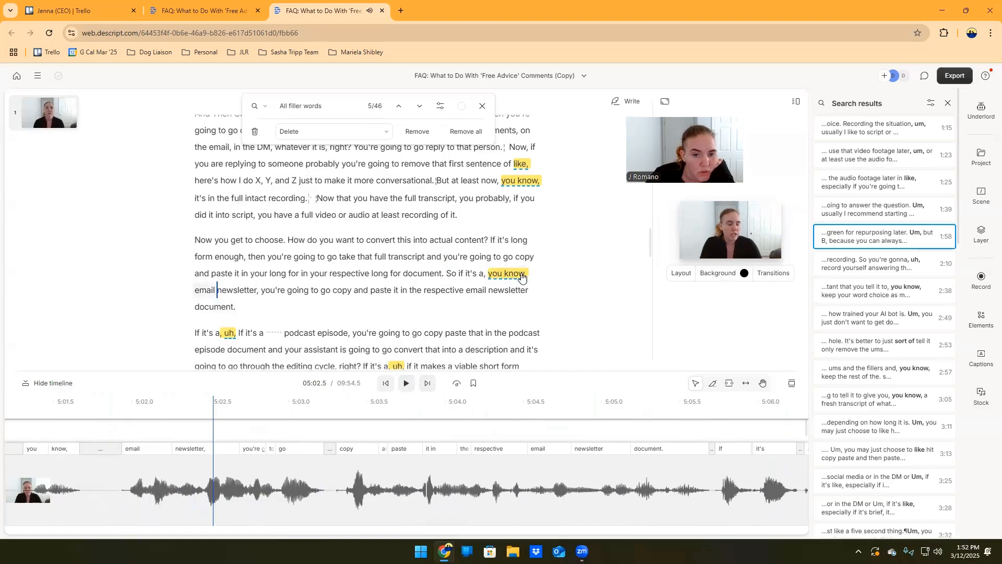
pyautogui.click(490, 291)
pyautogui.click(489, 276)
pyautogui.click(486, 272)
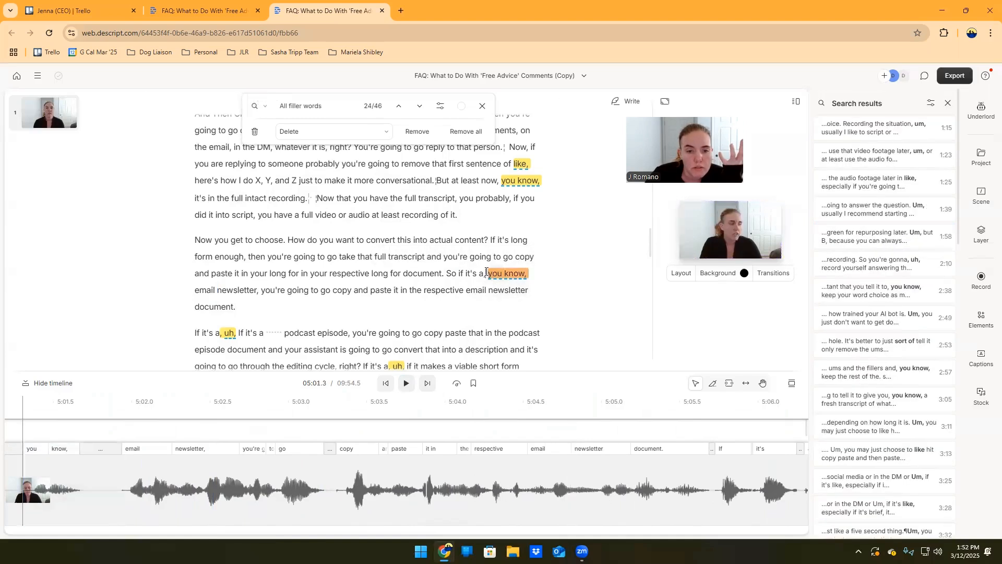
# - Delete the "you know," filler before "email newsletter" and play from "respective long for document" into the pause after "So"
pyautogui.moveTo(486, 273); pyautogui.dragTo(526, 280)
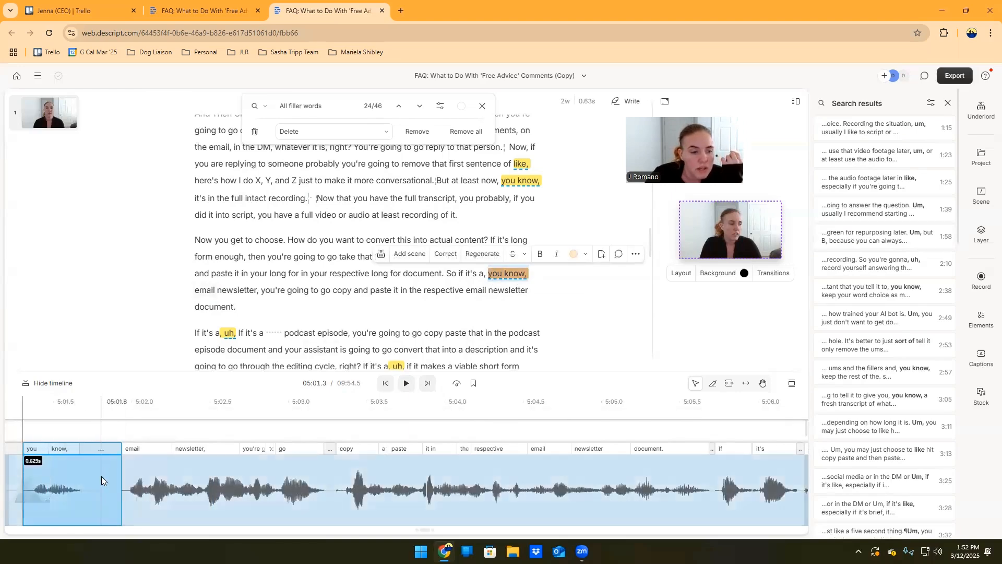
pyautogui.press('BackSpace')
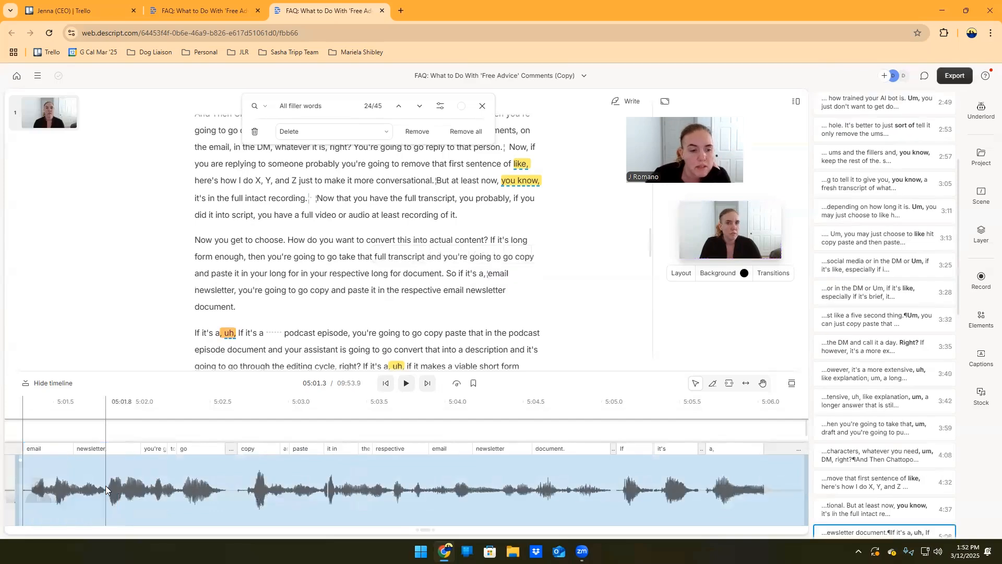
pyautogui.click(387, 274)
pyautogui.click(406, 383)
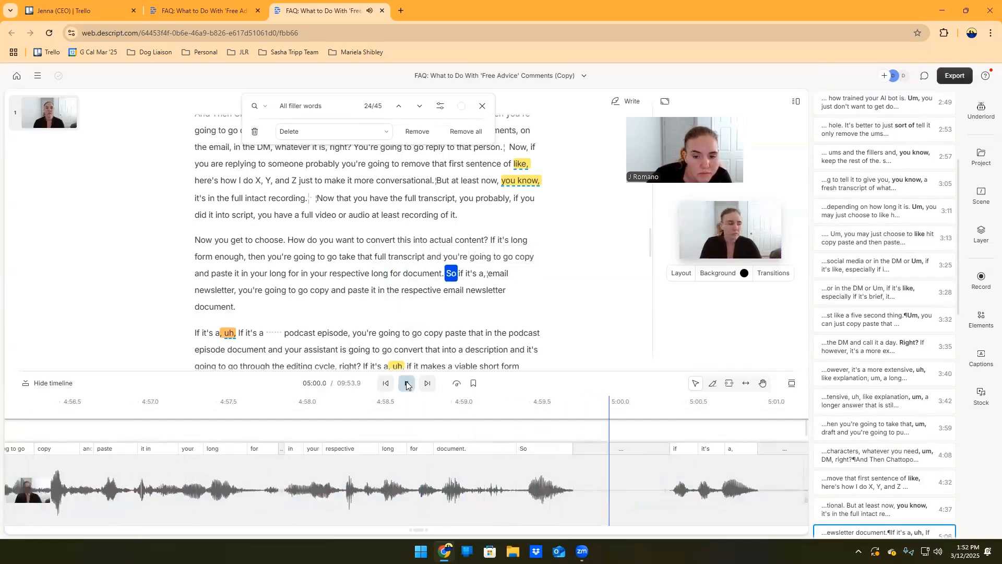
pyautogui.click(407, 383)
pyautogui.click(406, 384)
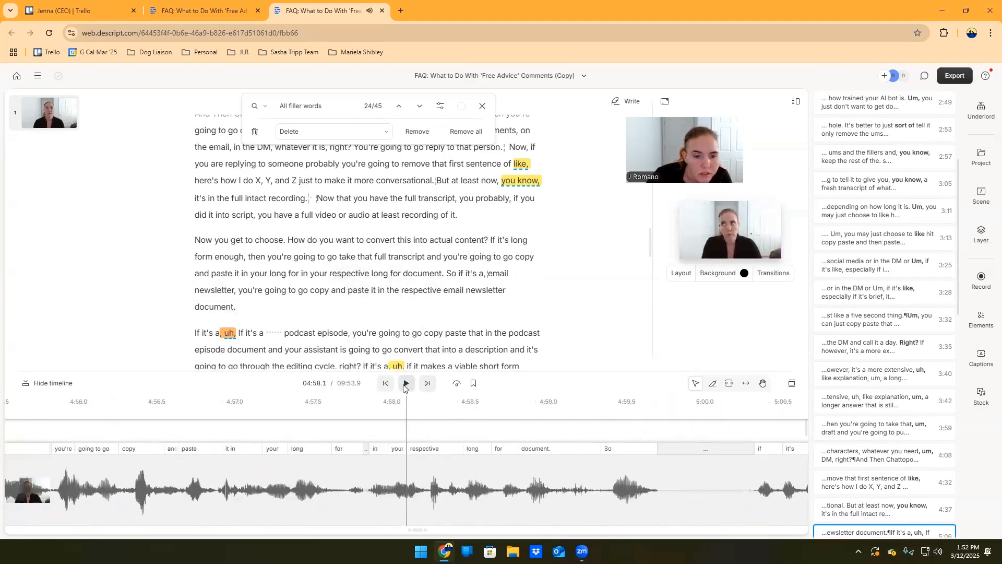
pyautogui.click(406, 385)
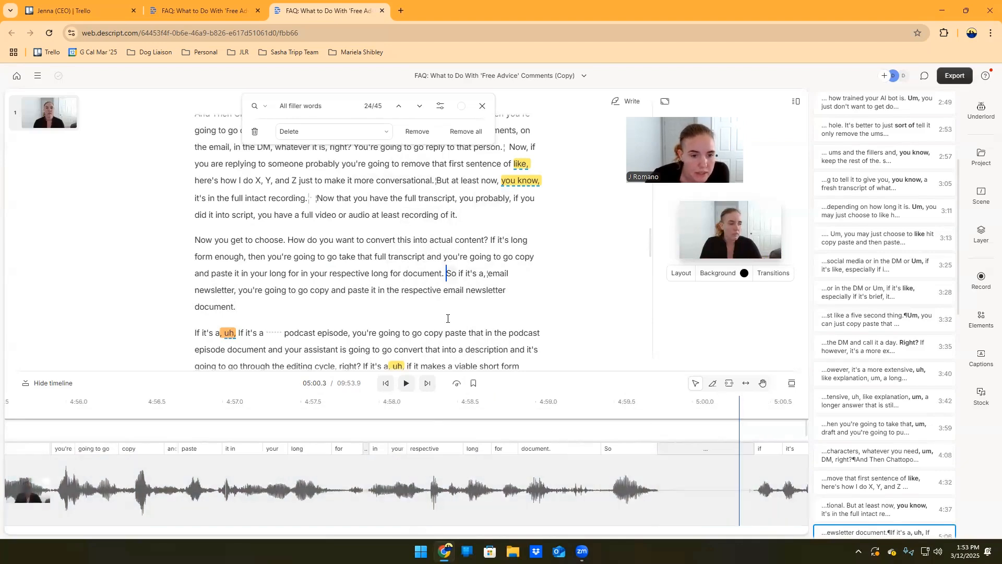
# - Play the closing paragraph's passage from "do that? Right? Um," into "So that is how you", repeat it, and stop playback
pyautogui.scroll(-1, 440, 324)
pyautogui.scroll(-10, 440, 324)
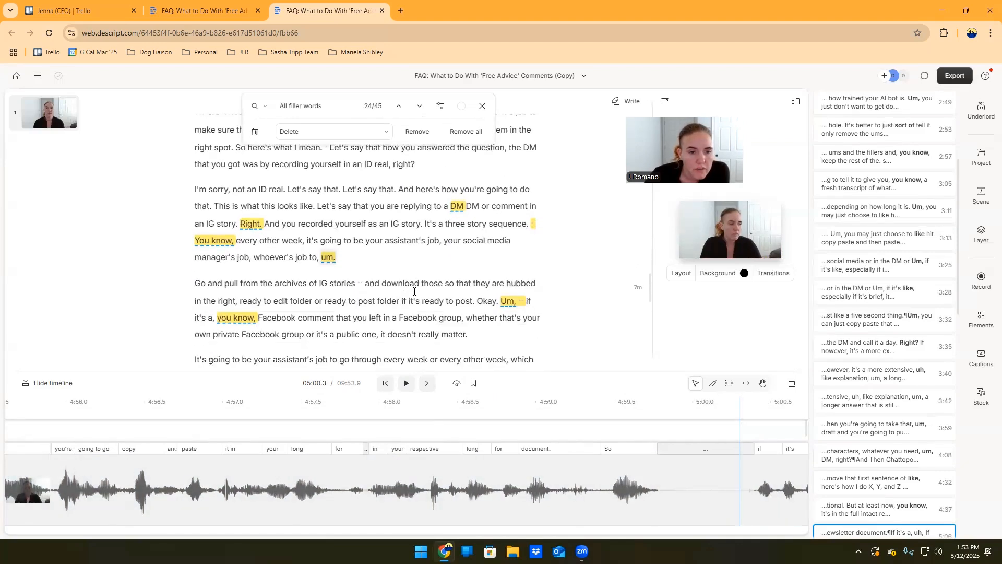
pyautogui.scroll(-8, 414, 292)
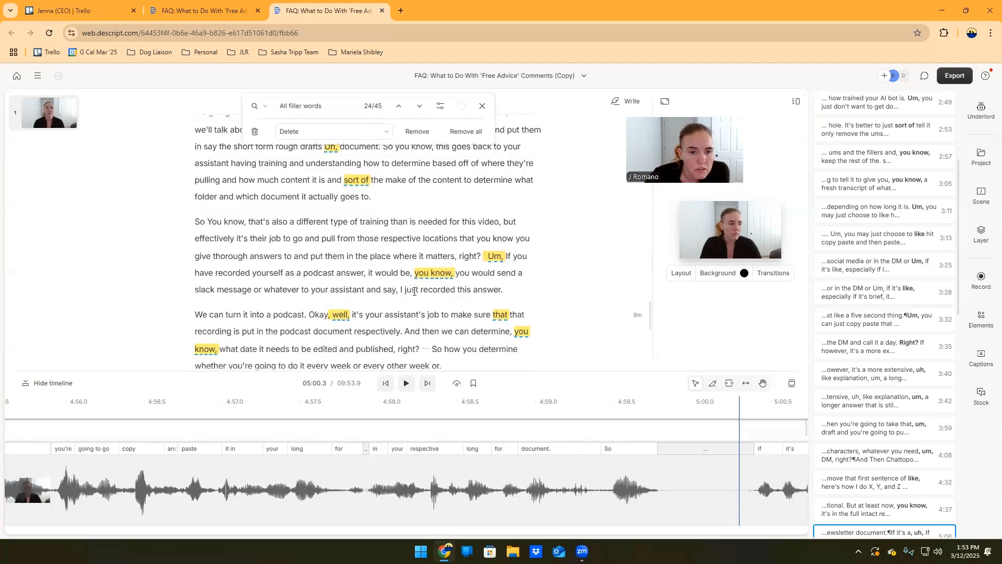
pyautogui.scroll(-8, 414, 292)
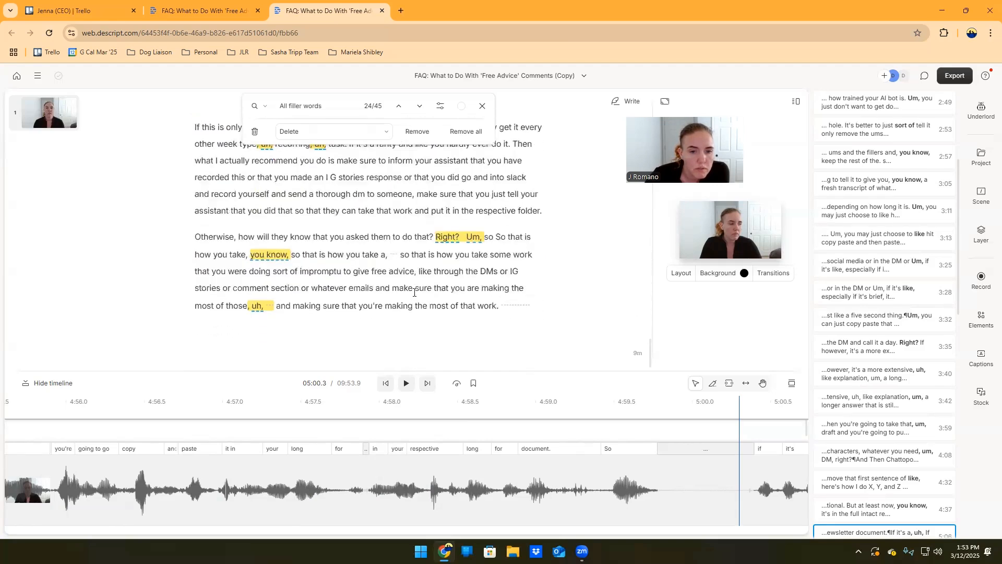
pyautogui.click(385, 305)
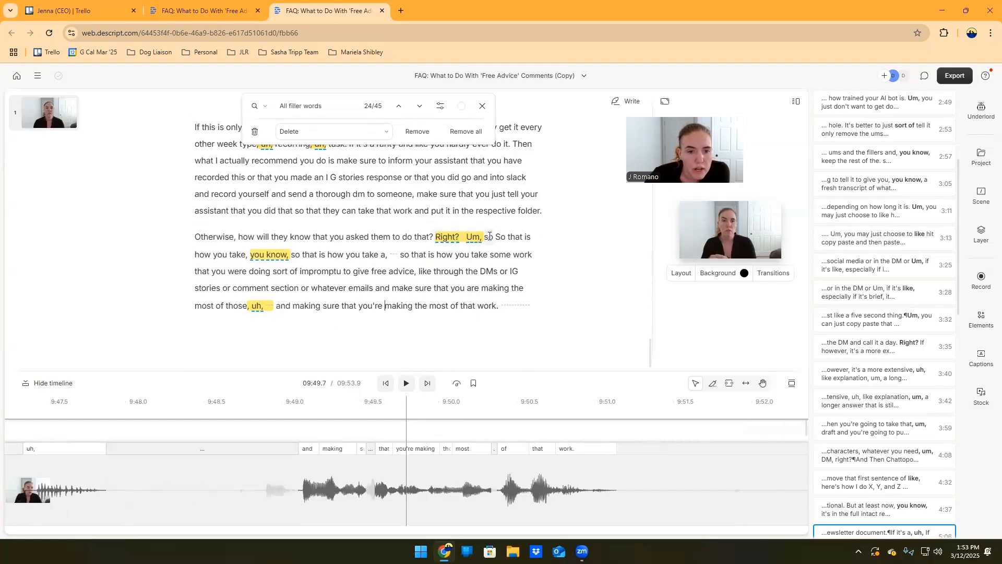
pyautogui.click(411, 244)
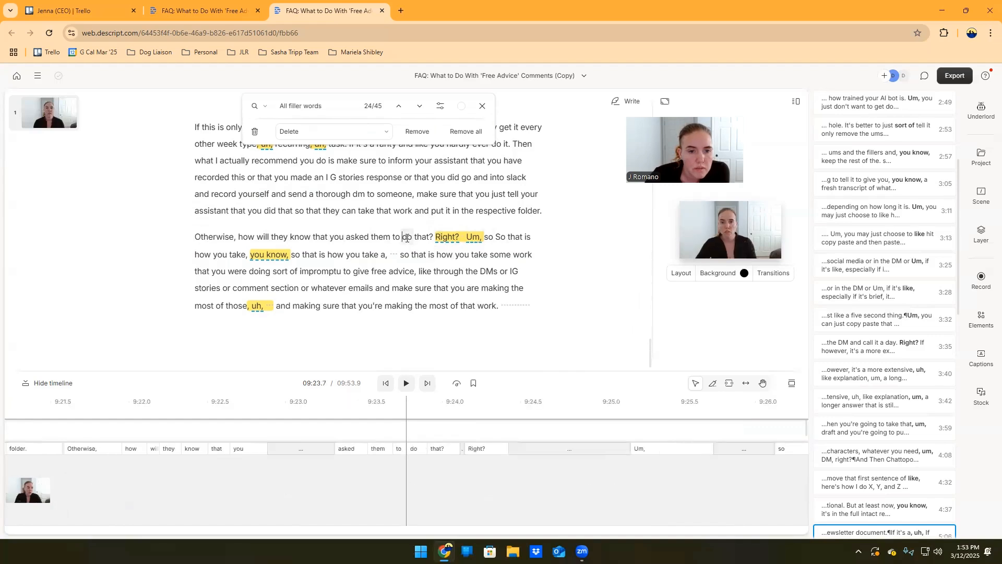
pyautogui.click(406, 383)
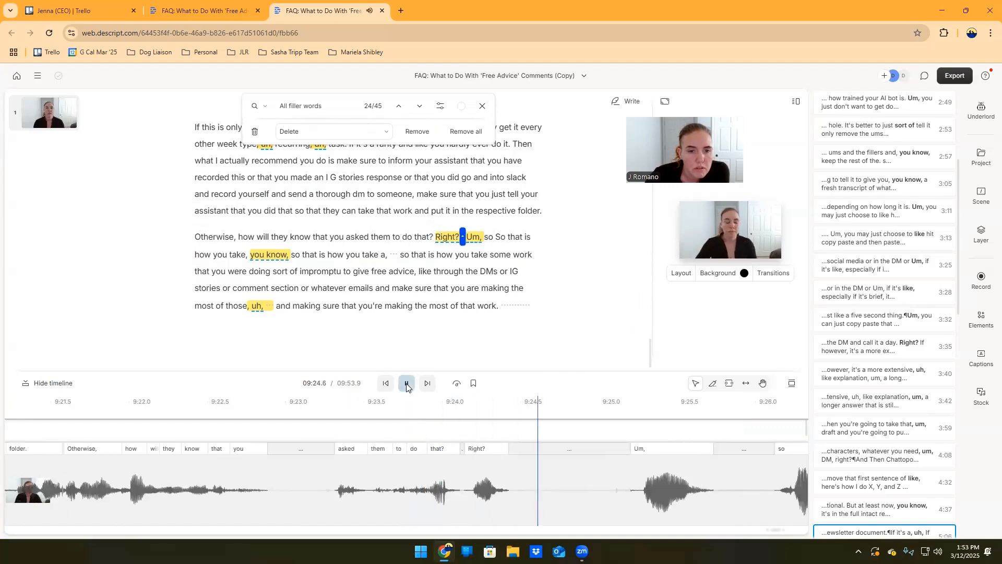
pyautogui.click(407, 386)
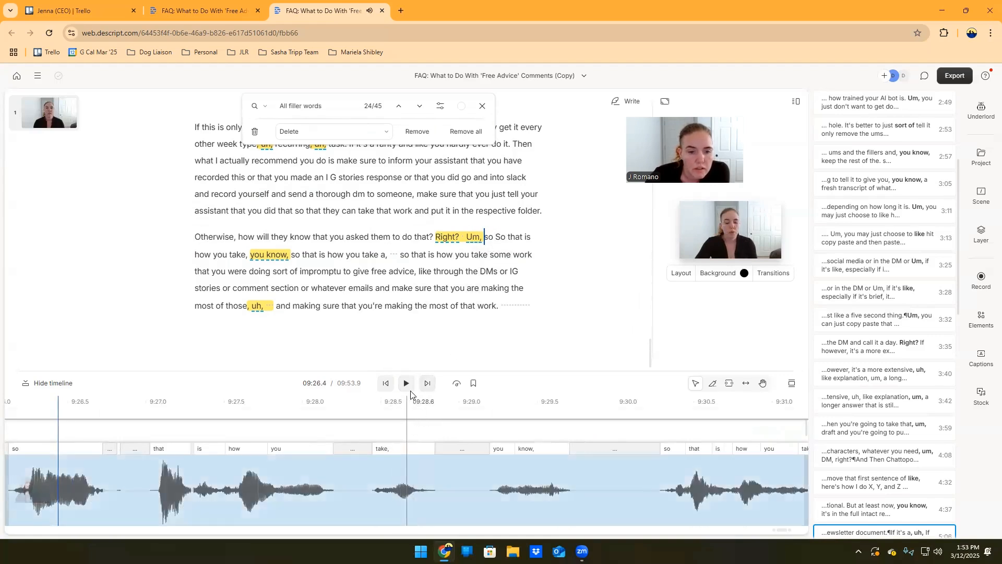
pyautogui.click(408, 384)
pyautogui.press('space')
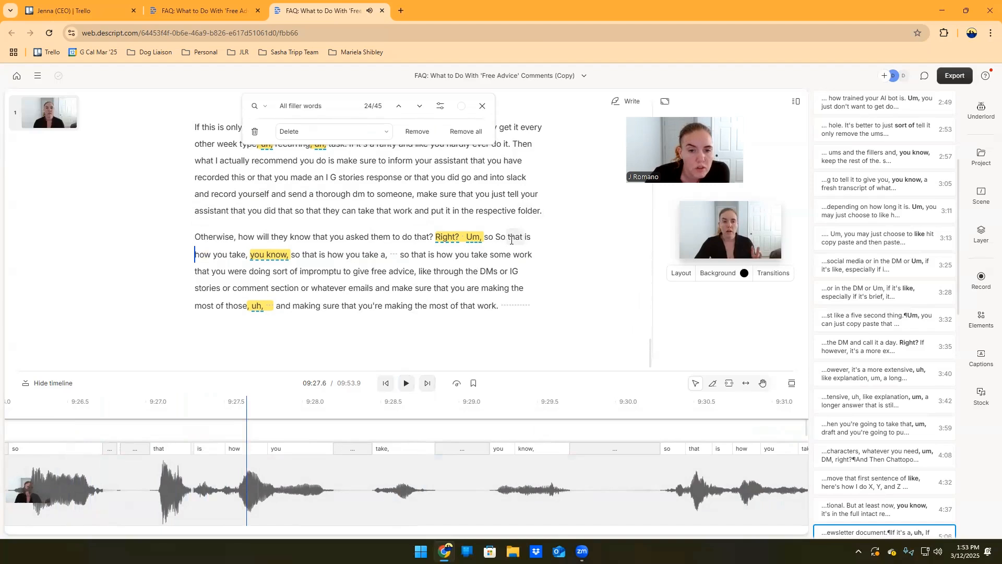
pyautogui.click(387, 238)
pyautogui.click(407, 383)
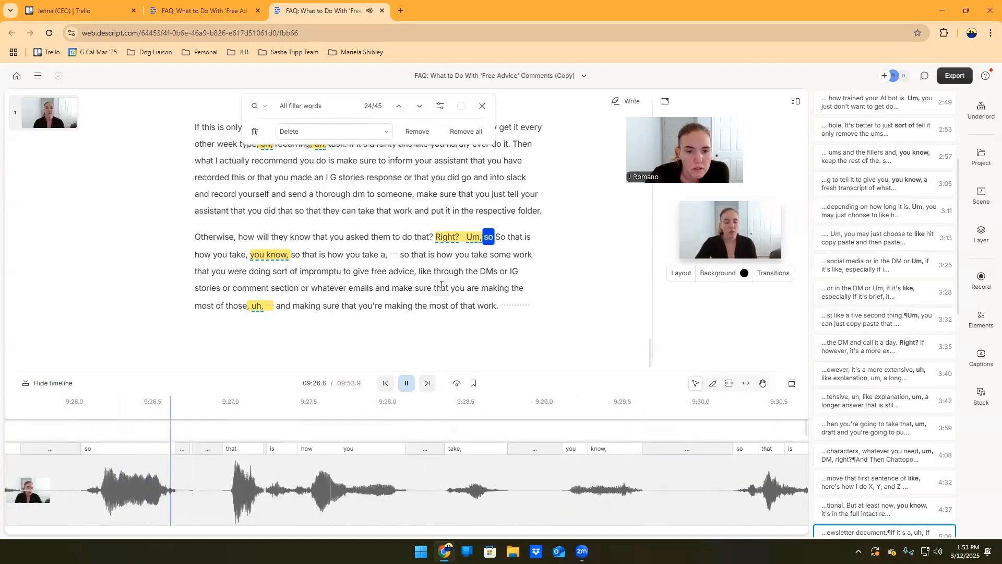
pyautogui.click(413, 383)
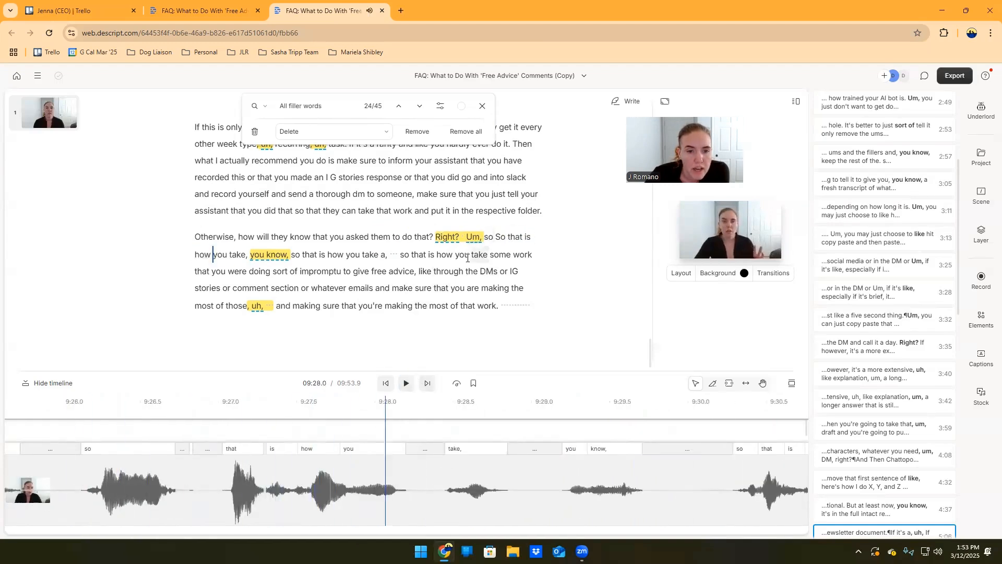
# - Delete the fillers "Right?" and "Um," between "asked them to do that?" and "so So that is"
pyautogui.moveTo(434, 236); pyautogui.dragTo(496, 236)
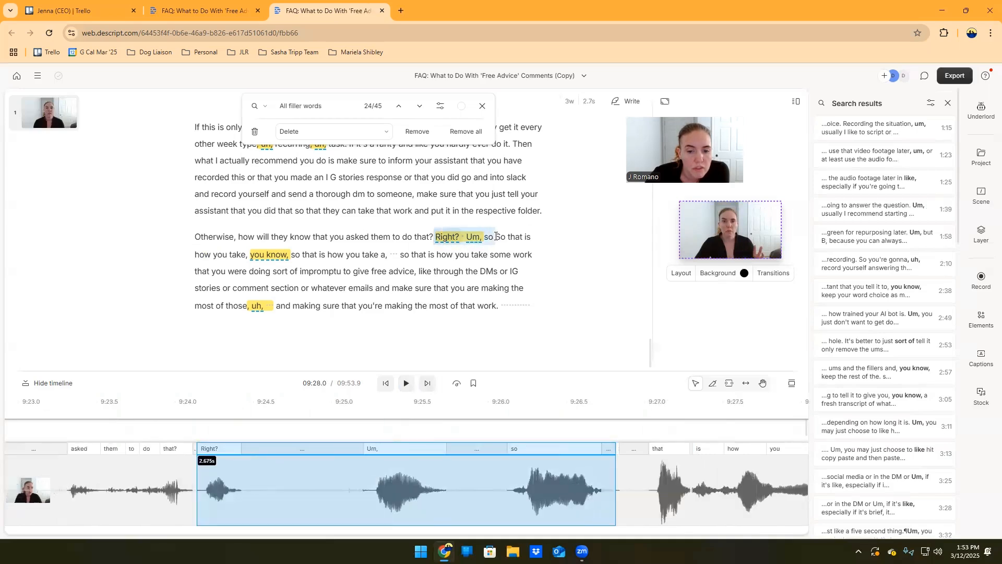
pyautogui.click(443, 238)
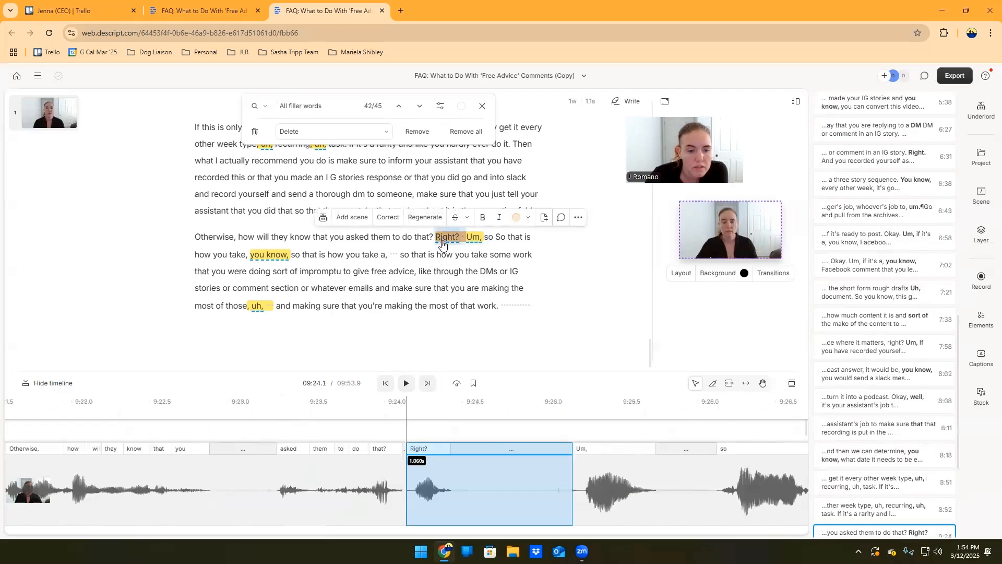
pyautogui.press('BackSpace')
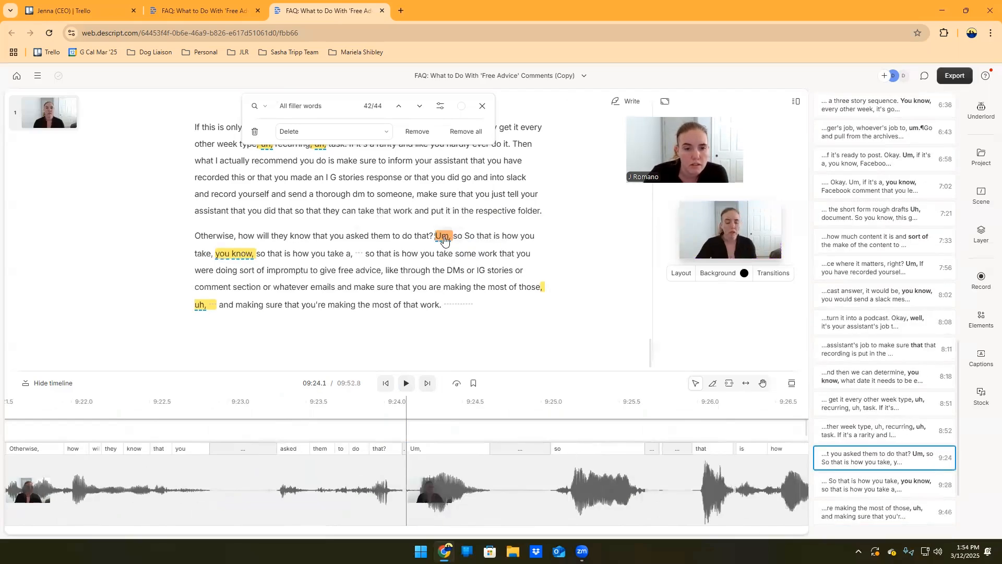
pyautogui.click(444, 239)
pyautogui.press('BackSpace')
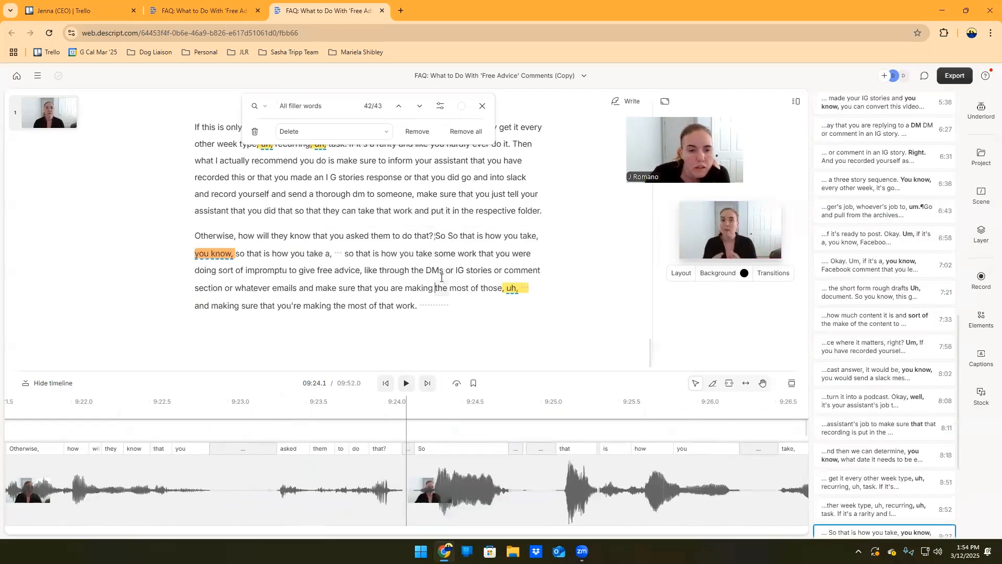
# - Play across the cut into "So So that is", stop, and undo the deletions of "Um," and "Right?"
pyautogui.click(406, 384)
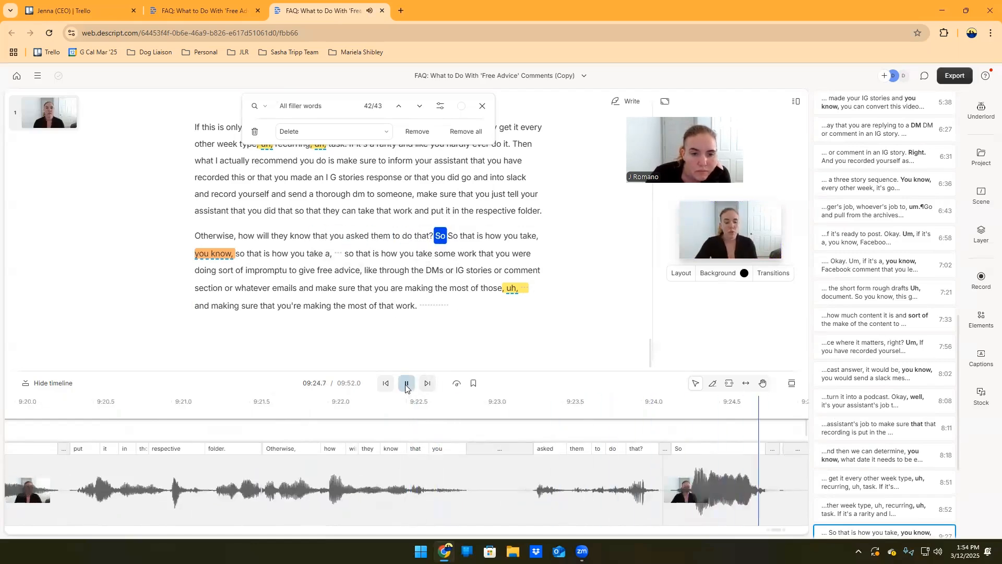
pyautogui.press('space')
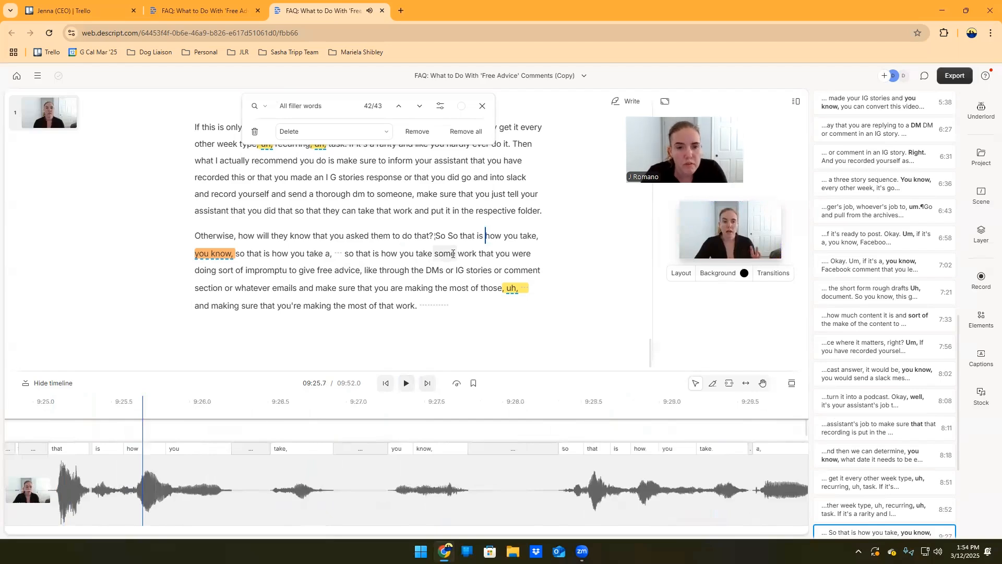
pyautogui.hotkey('ctrl', 'z')
pyautogui.hotkey('ctrl', 'z')
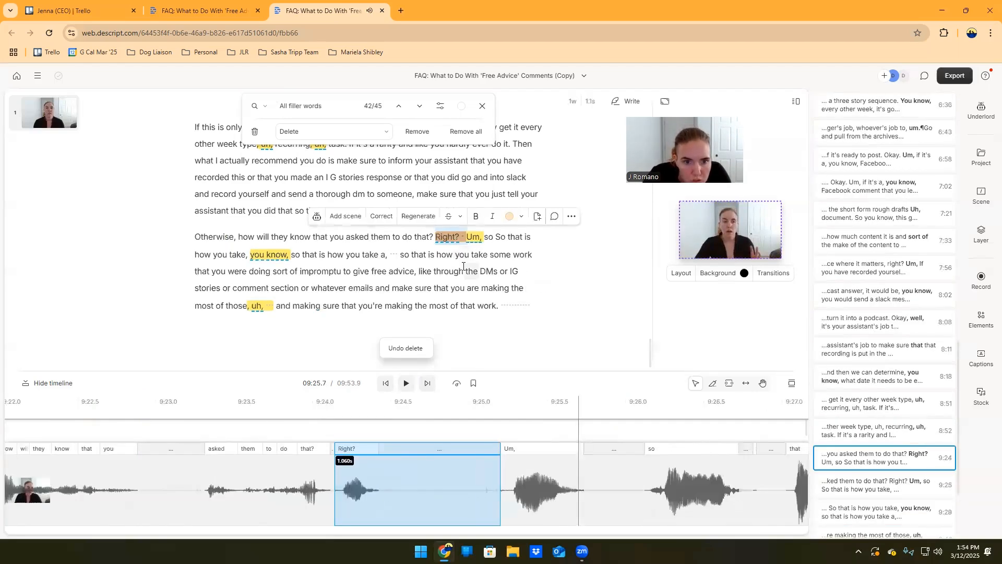
# - Delete the "Right?" filler after "do that?" together with the pause that follows it
pyautogui.click(463, 266)
pyautogui.doubleClick(452, 241)
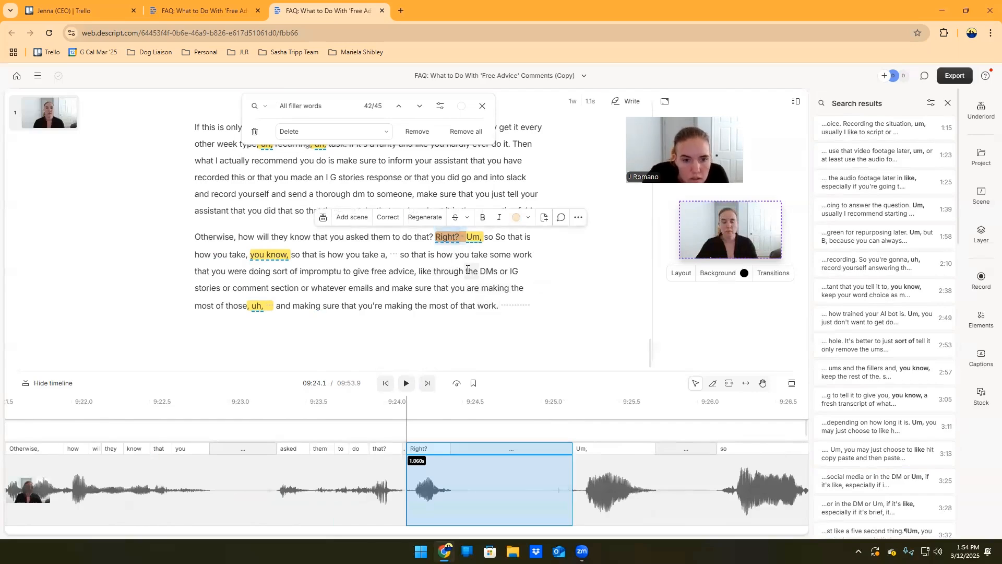
pyautogui.press('BackSpace')
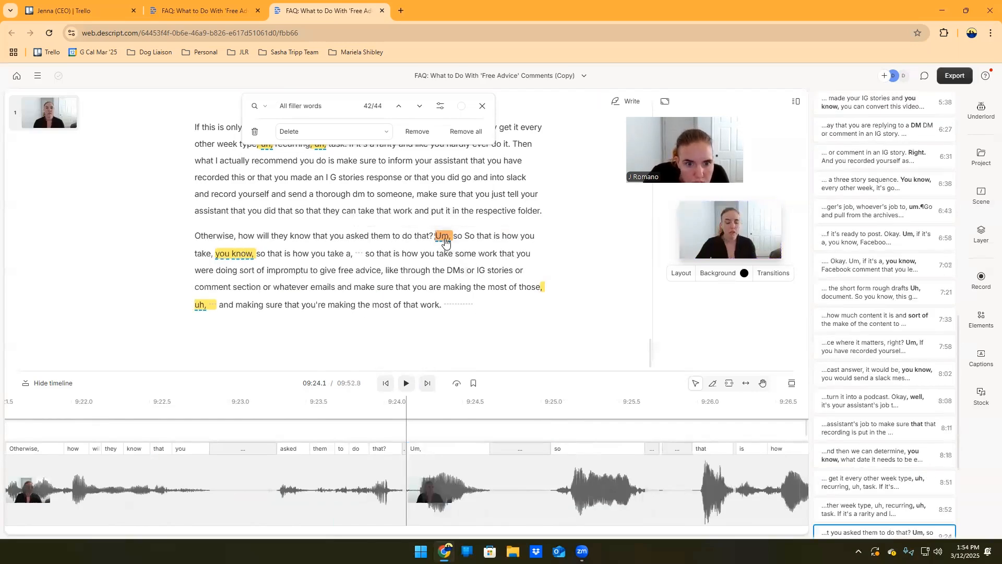
# - Close the search for all filler words
pyautogui.click(459, 271)
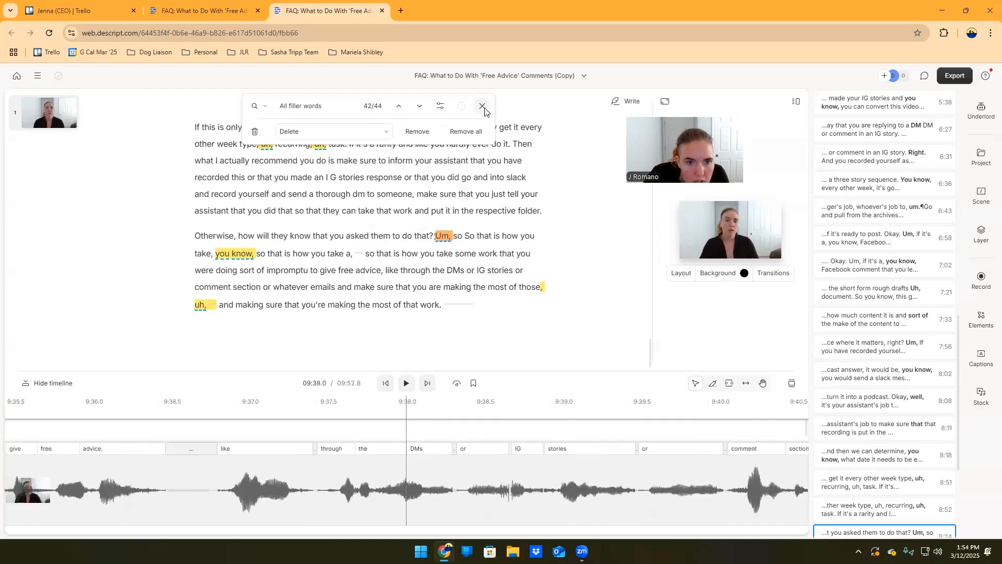
pyautogui.click(482, 107)
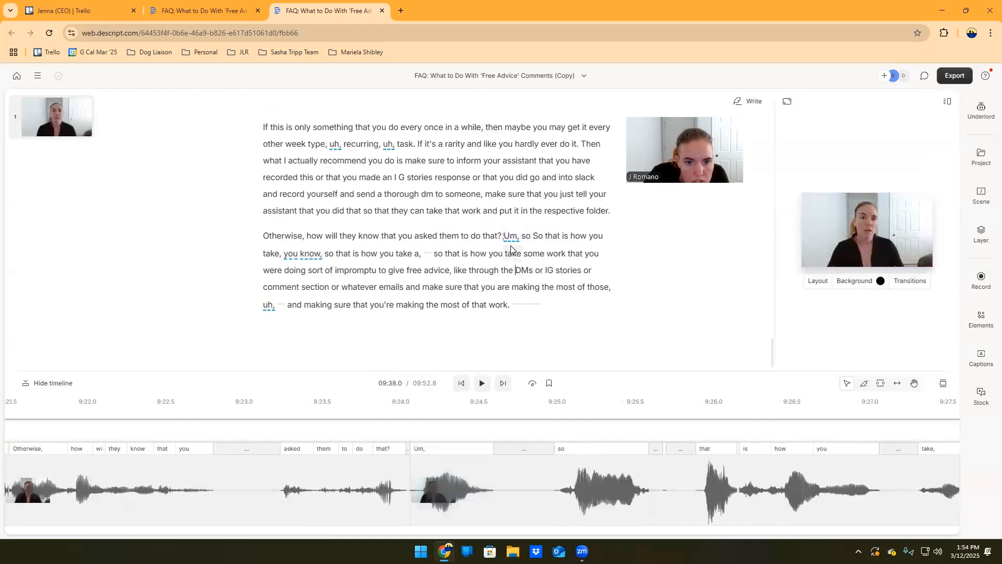
# - Delete the word "Um" before "so So that is how you" in the closing paragraph
pyautogui.moveTo(504, 238); pyautogui.dragTo(519, 240)
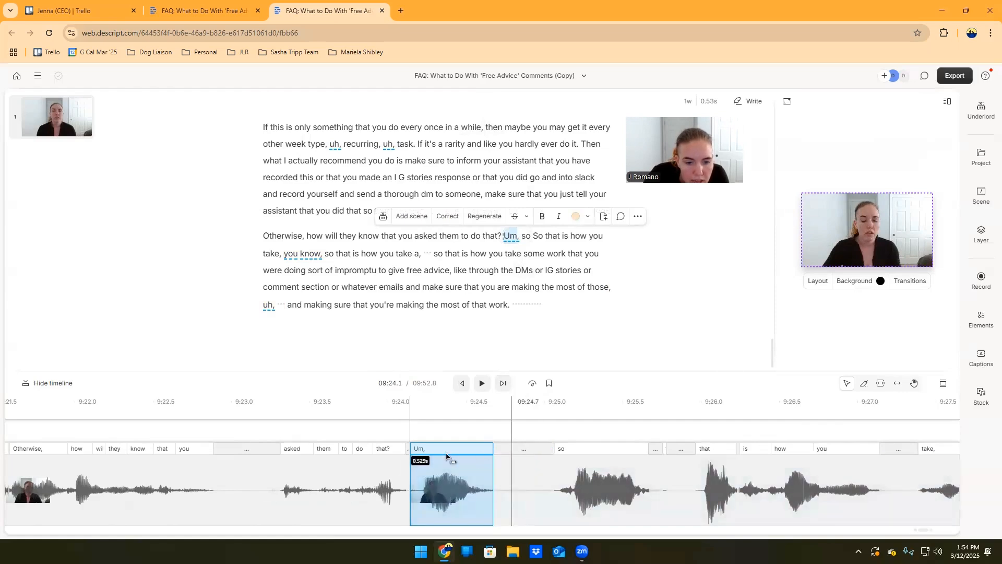
pyautogui.press('BackSpace')
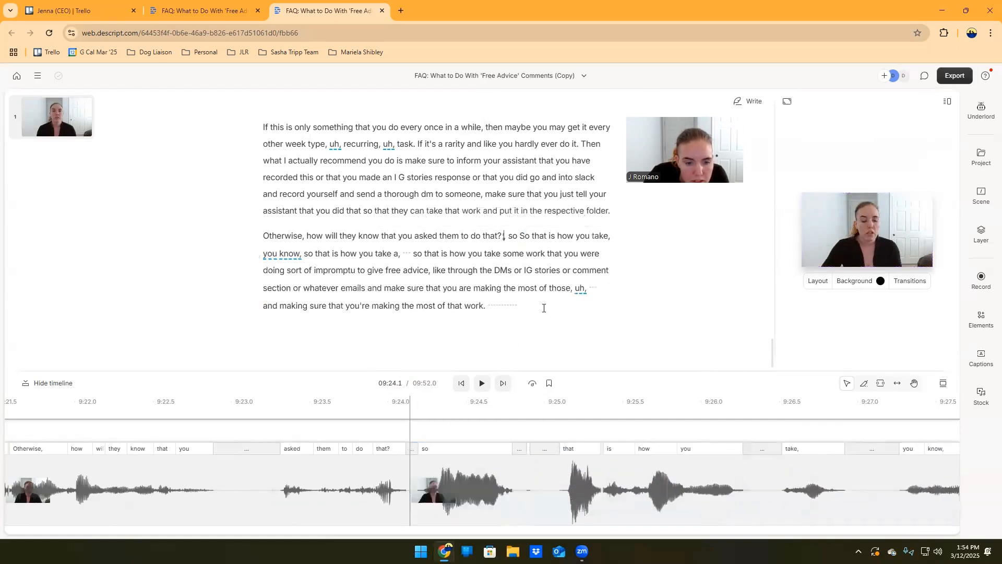
# - Play from "how will they know" across the cut into "so", stop, and undo the last two filler deletions
pyautogui.click(307, 236)
pyautogui.click(483, 384)
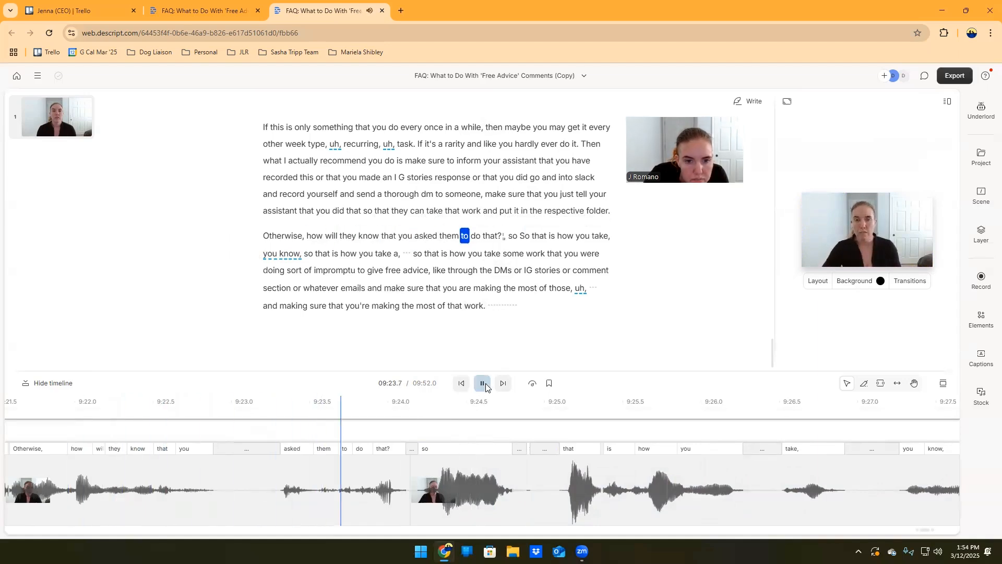
pyautogui.click(483, 384)
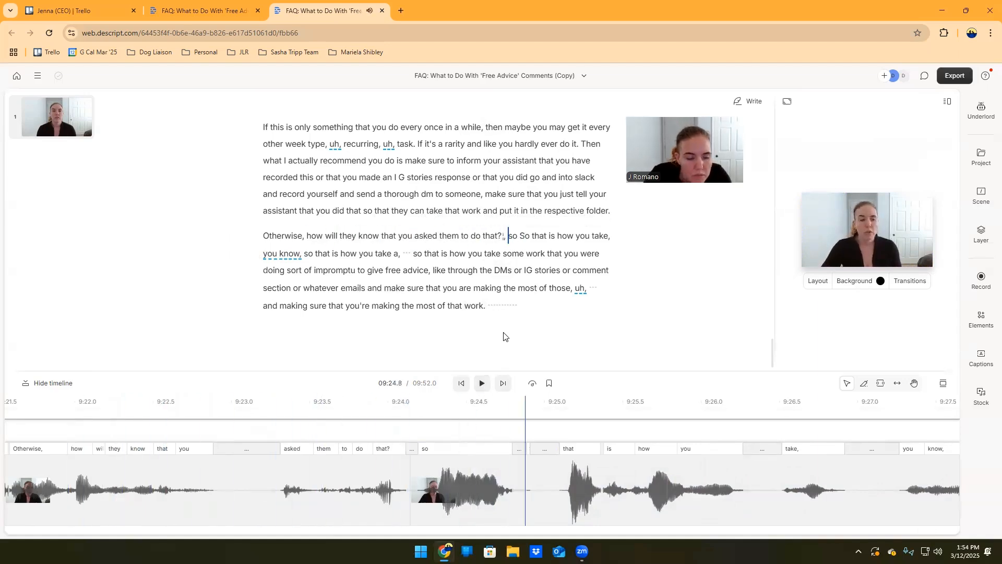
pyautogui.hotkey('ctrl', 'z')
pyautogui.hotkey('ctrl', 'z')
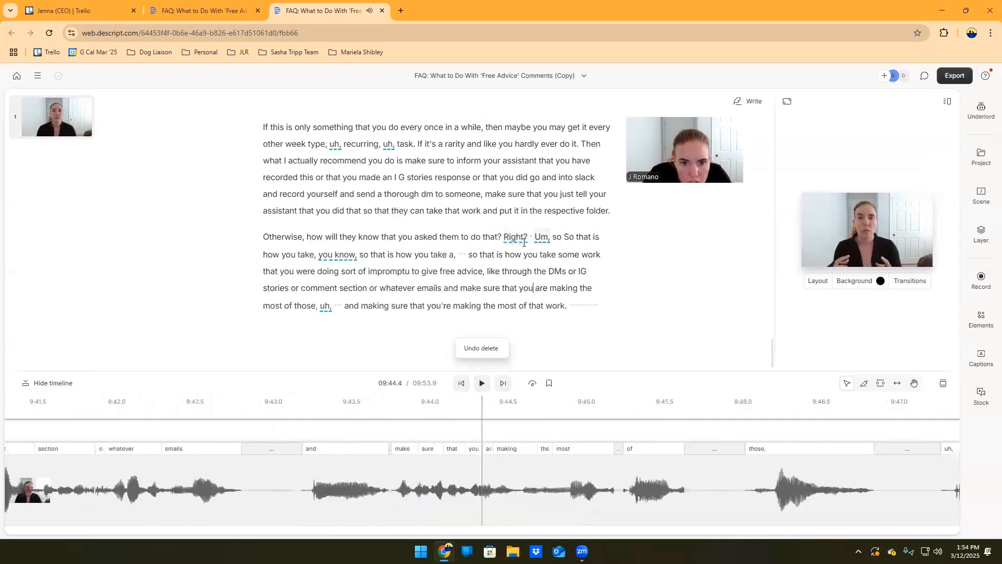
# - Select only the word "Right?" after "asked them to do that?", leaving out the pause that follows it
pyautogui.click(511, 238)
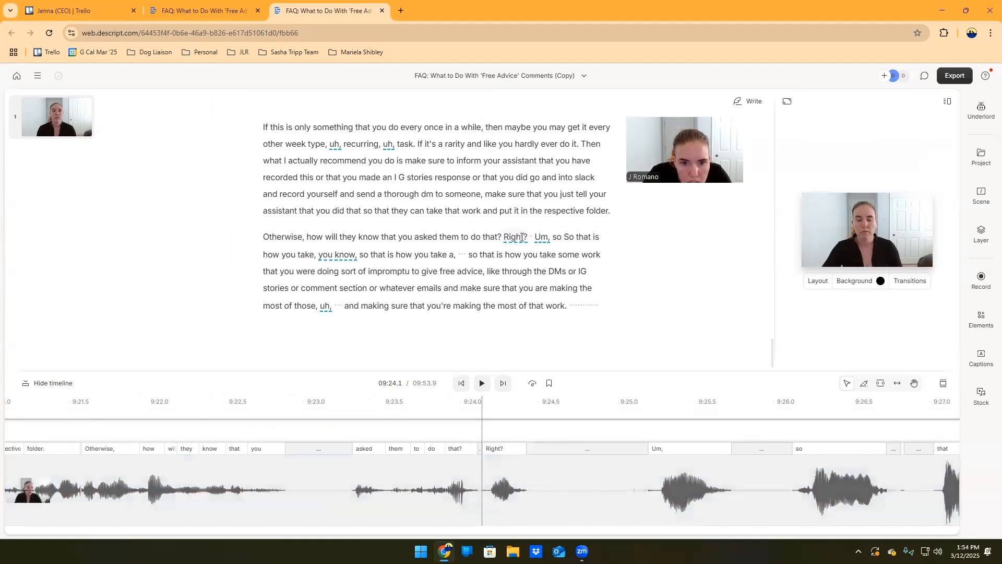
pyautogui.doubleClick(525, 238)
pyautogui.click(521, 236)
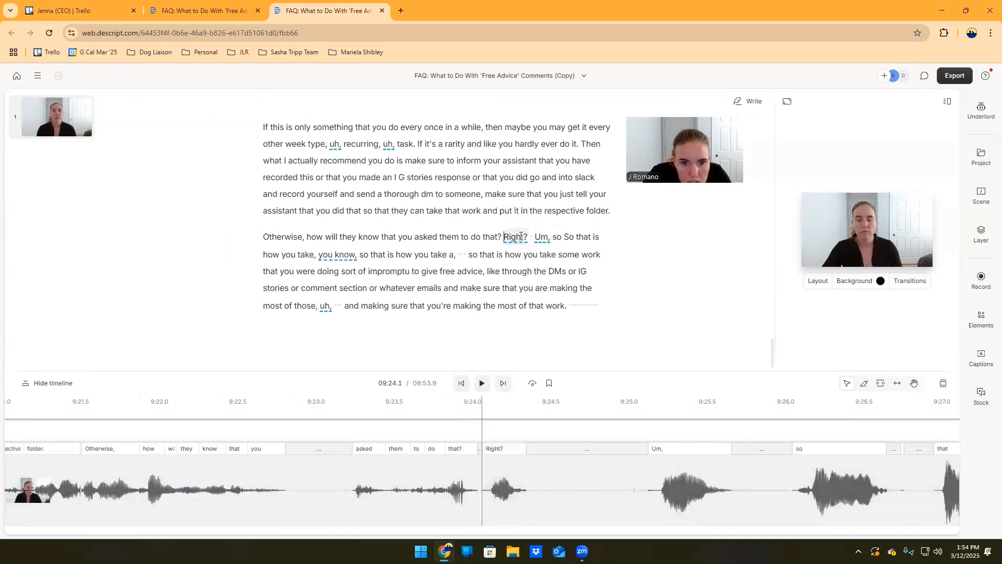
pyautogui.moveTo(524, 239); pyautogui.dragTo(510, 238)
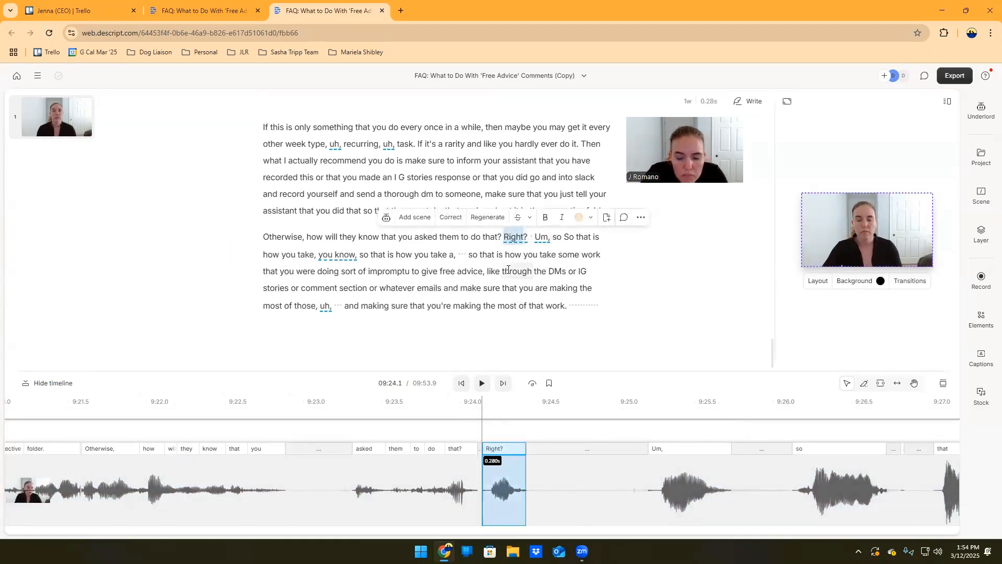
# - Delete the filler words "Right?" and "Um," that follow "asked them to do that?" in the last paragraph
pyautogui.press('BackSpace')
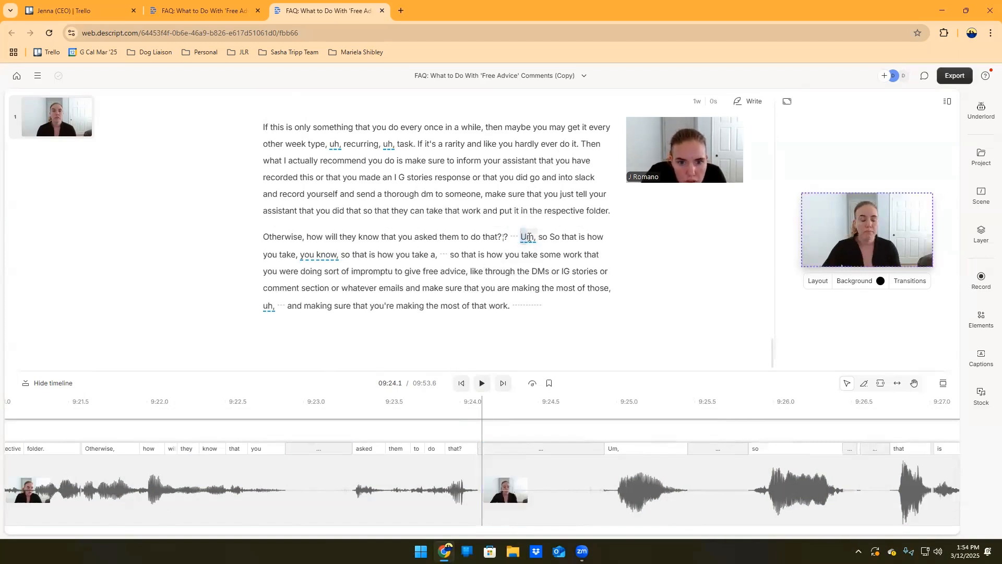
pyautogui.doubleClick(527, 237)
pyautogui.press('BackSpace')
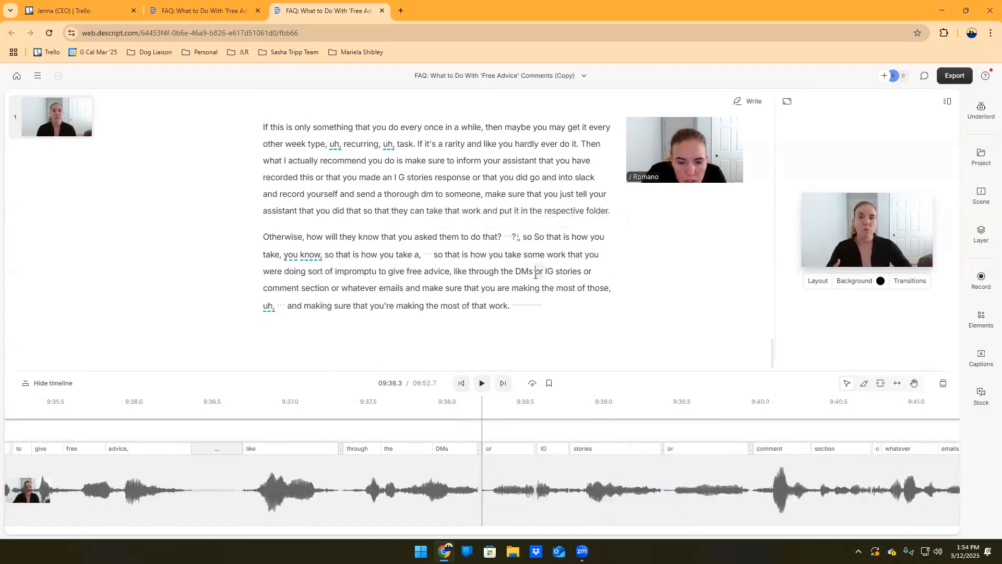
# - Play back the passage from "asked them to do that?" into "so" to check the transition at the cut
pyautogui.click(425, 236)
pyautogui.click(478, 385)
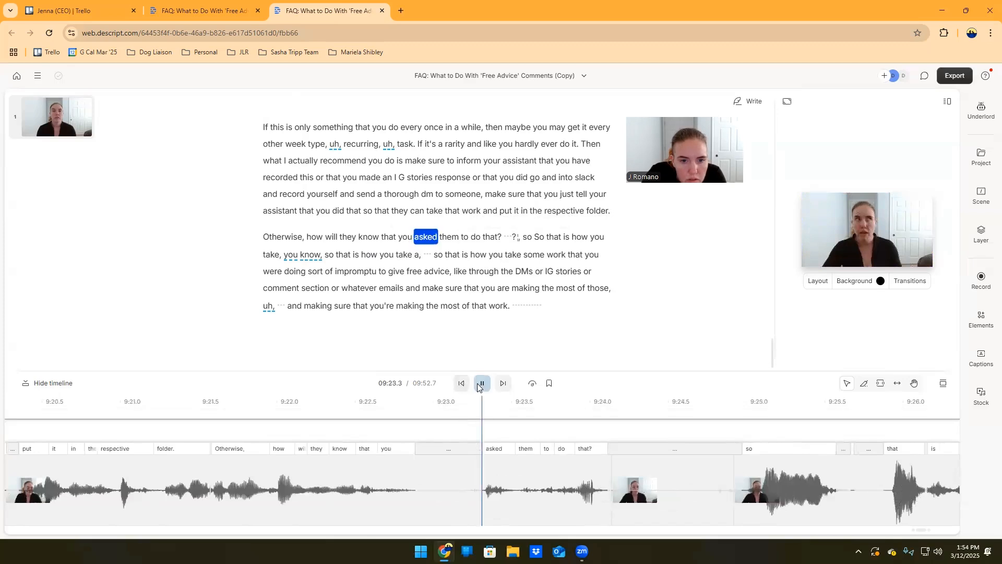
pyautogui.click(480, 385)
pyautogui.click(507, 237)
pyautogui.click(448, 236)
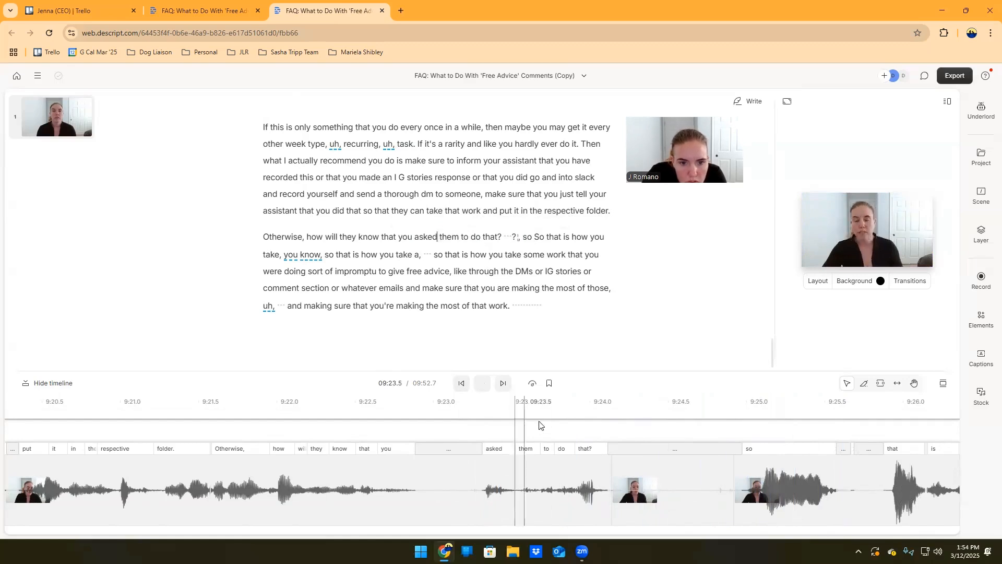
pyautogui.click(482, 385)
pyautogui.click(481, 384)
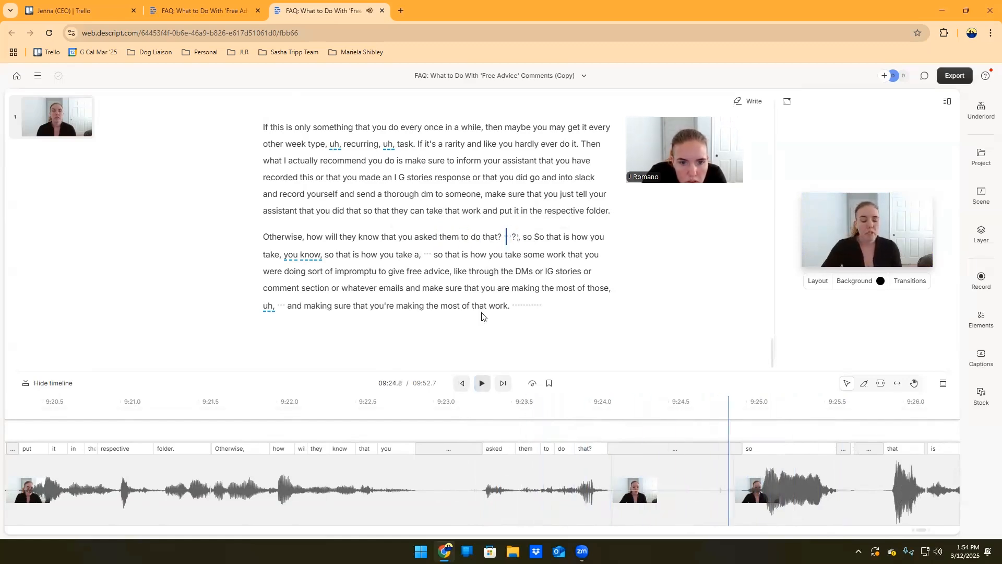
# - Split the pause clip shortly before "so", delete its short trailing piece, and play back the edited passage
pyautogui.click(507, 236)
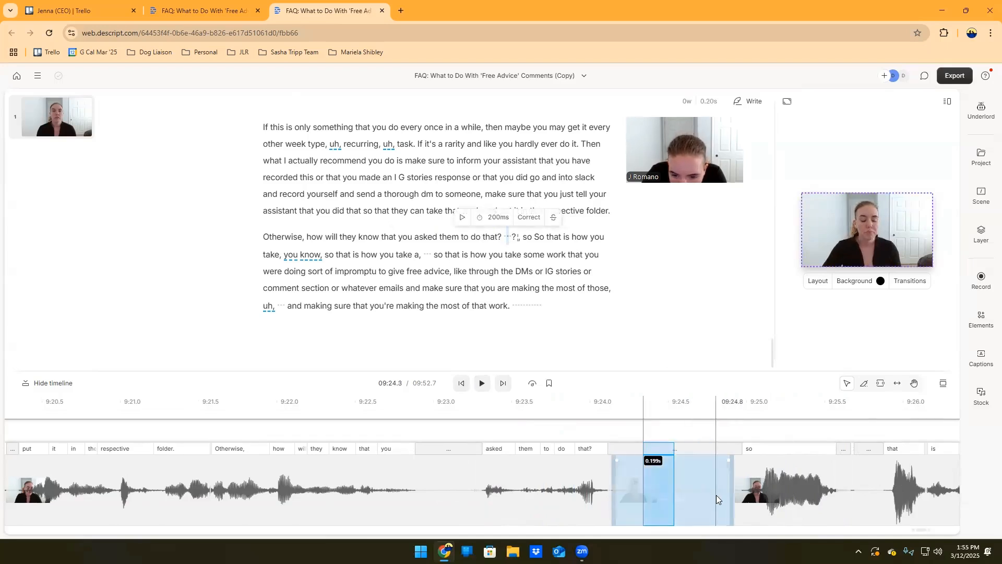
pyautogui.click(716, 494)
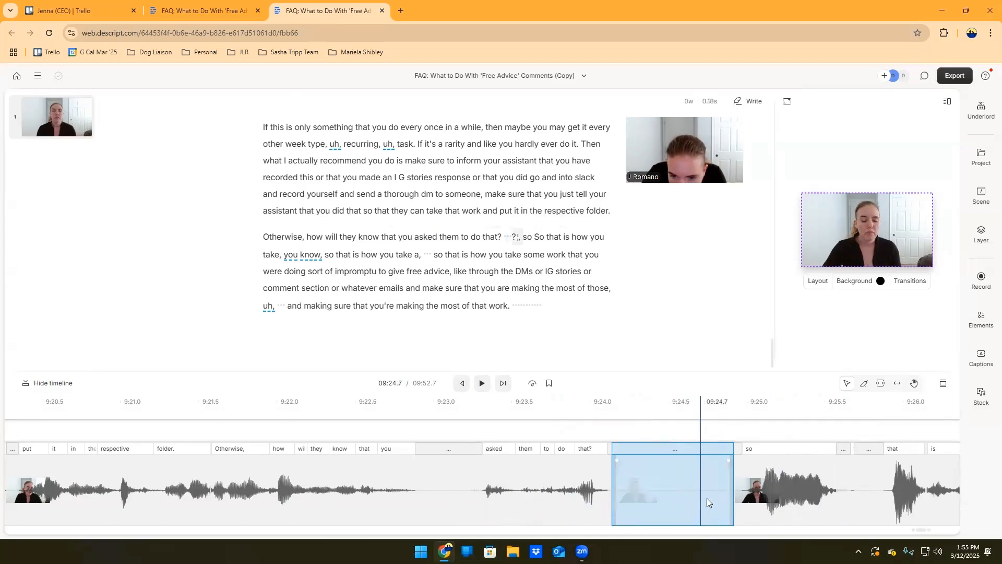
pyautogui.click(482, 384)
pyautogui.press('space')
pyautogui.click(710, 495)
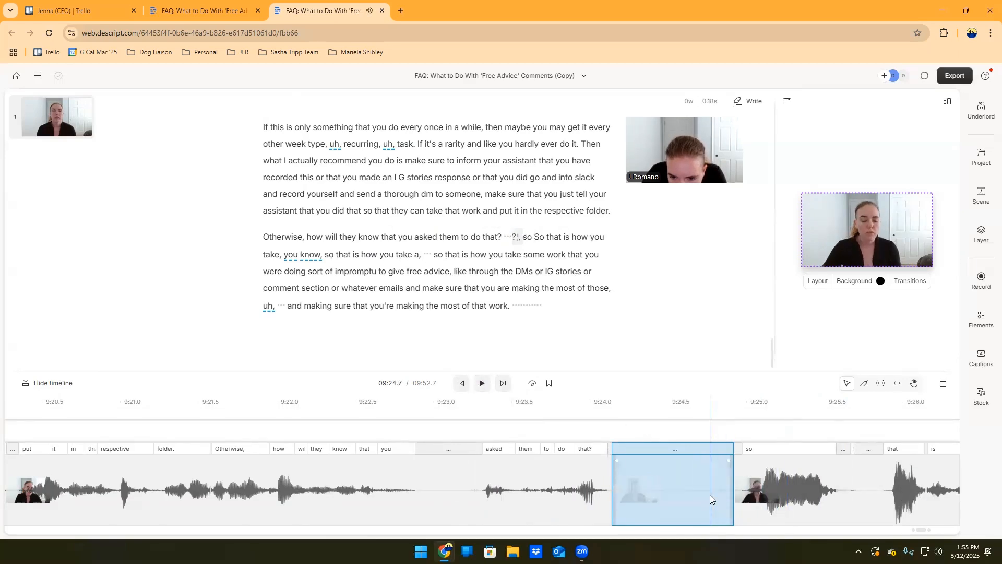
pyautogui.rightClick(710, 495)
pyautogui.click(733, 397)
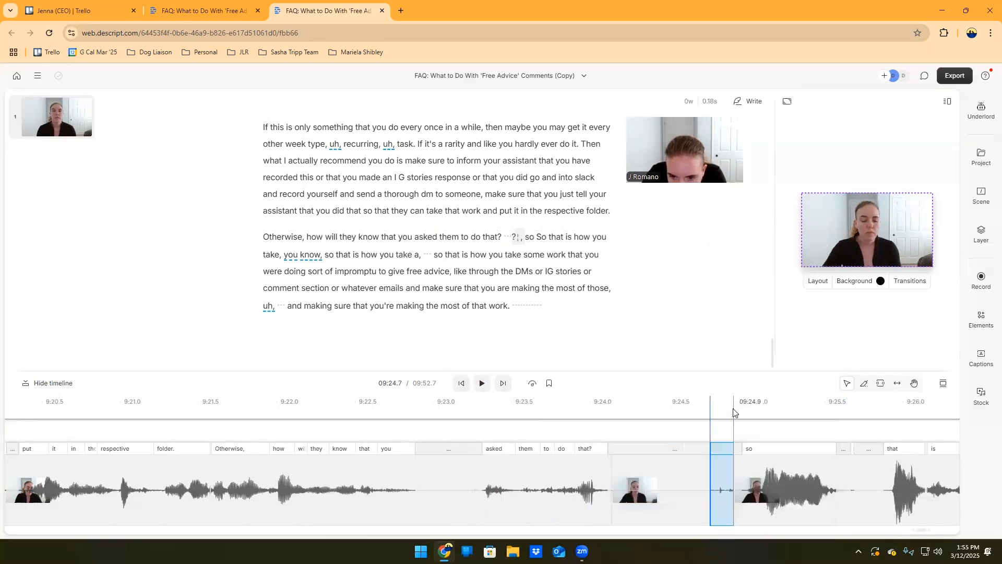
pyautogui.rightClick(723, 506)
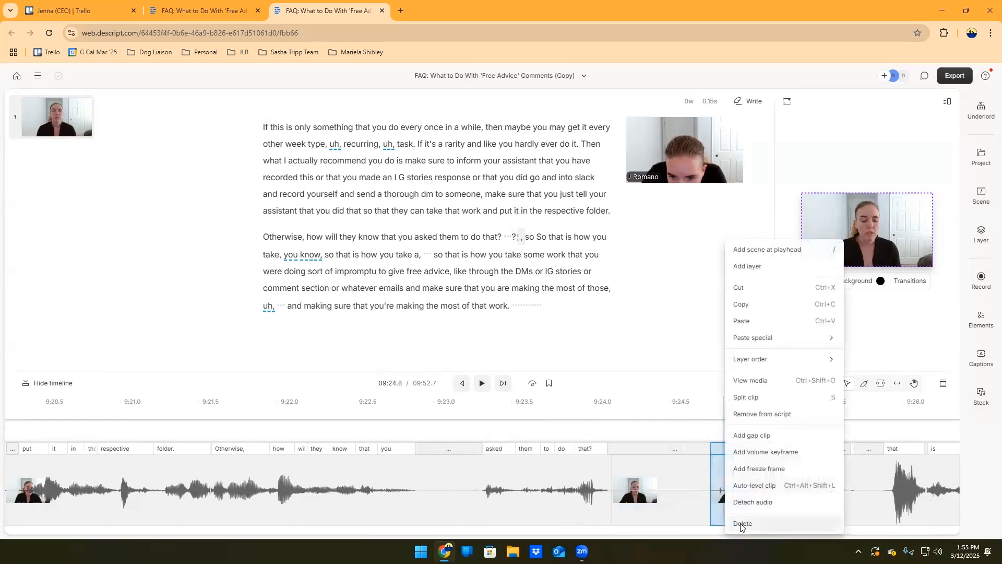
pyautogui.click(741, 524)
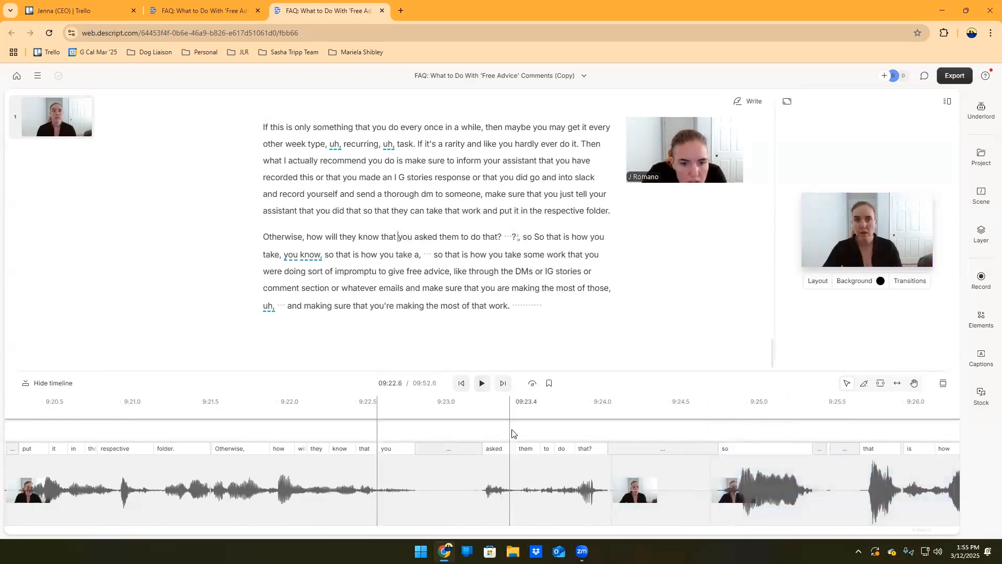
pyautogui.click(482, 383)
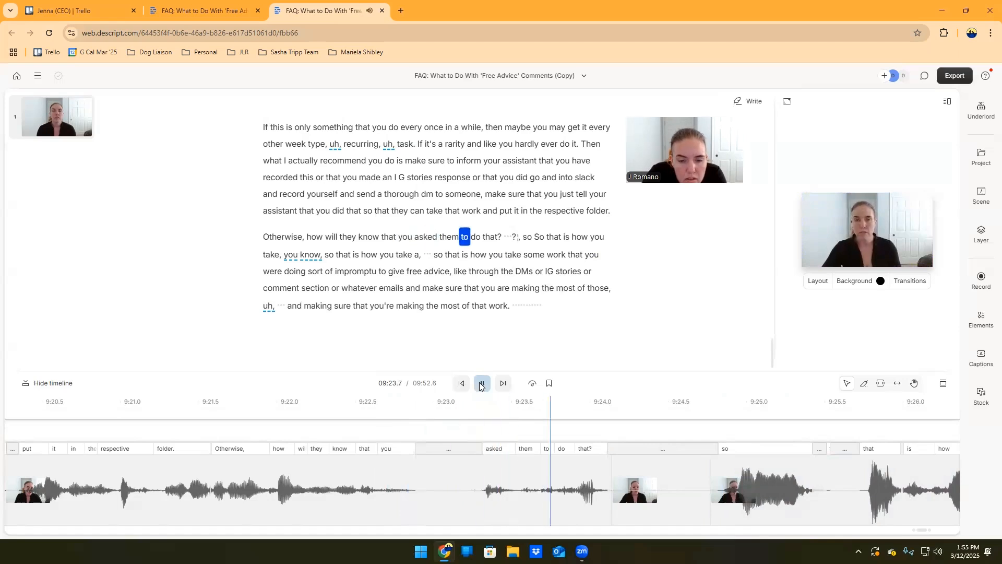
pyautogui.click(481, 383)
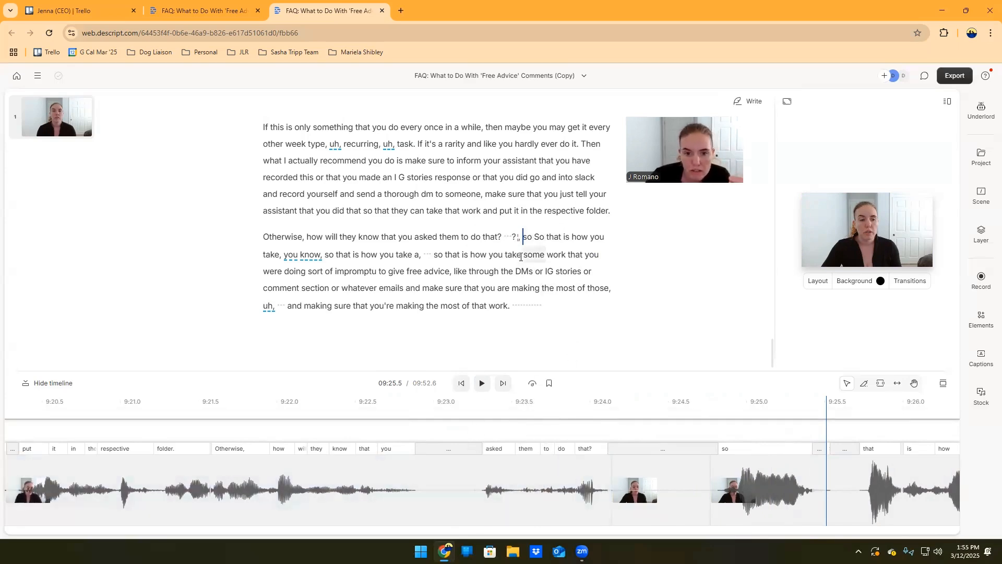
# - Delete the last 2 seconds of silence after "that work." at the end of the script
pyautogui.click(543, 308)
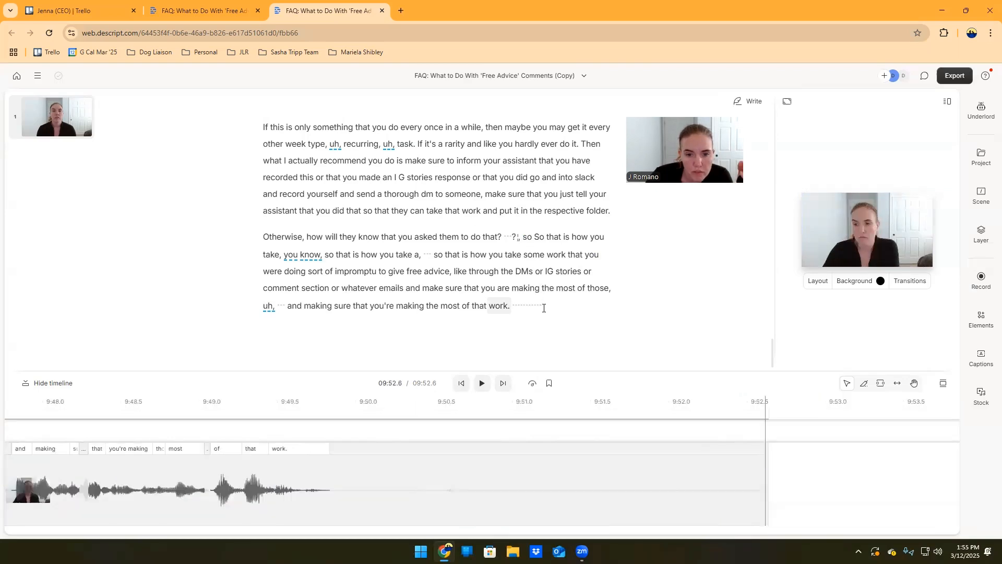
pyautogui.moveTo(543, 307); pyautogui.dragTo(512, 301)
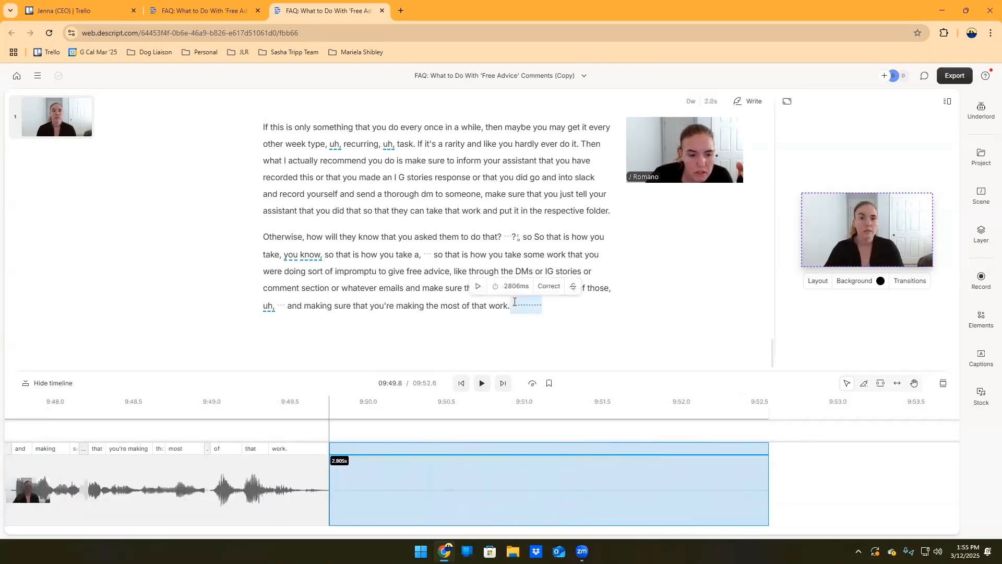
pyautogui.click(525, 306)
pyautogui.moveTo(545, 306); pyautogui.dragTo(518, 304)
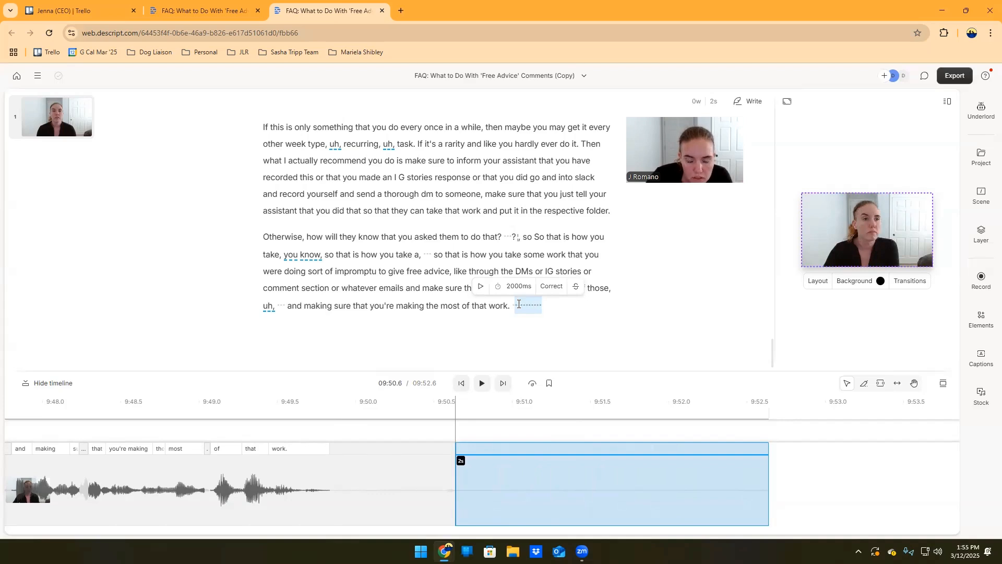
pyautogui.press('BackSpace')
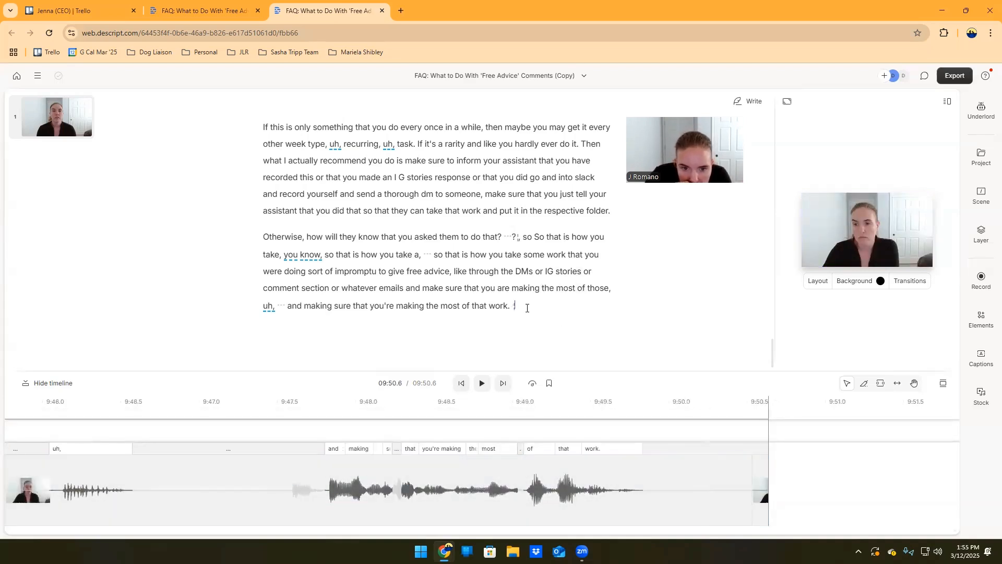
# - Delete the tiny leftover clip at the very end of the timeline and play back the video's ending
pyautogui.click(724, 447)
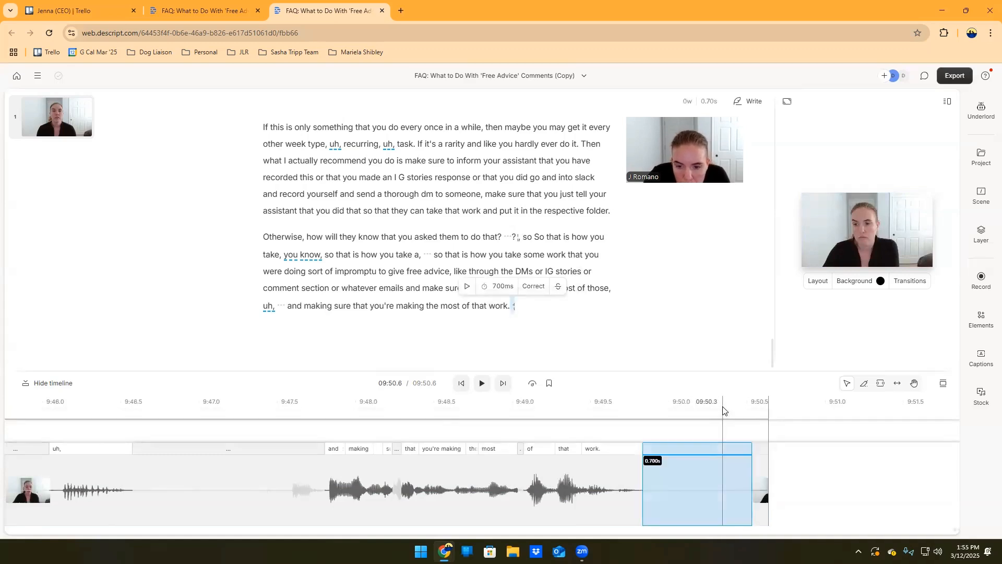
pyautogui.click(763, 490)
pyautogui.rightClick(763, 491)
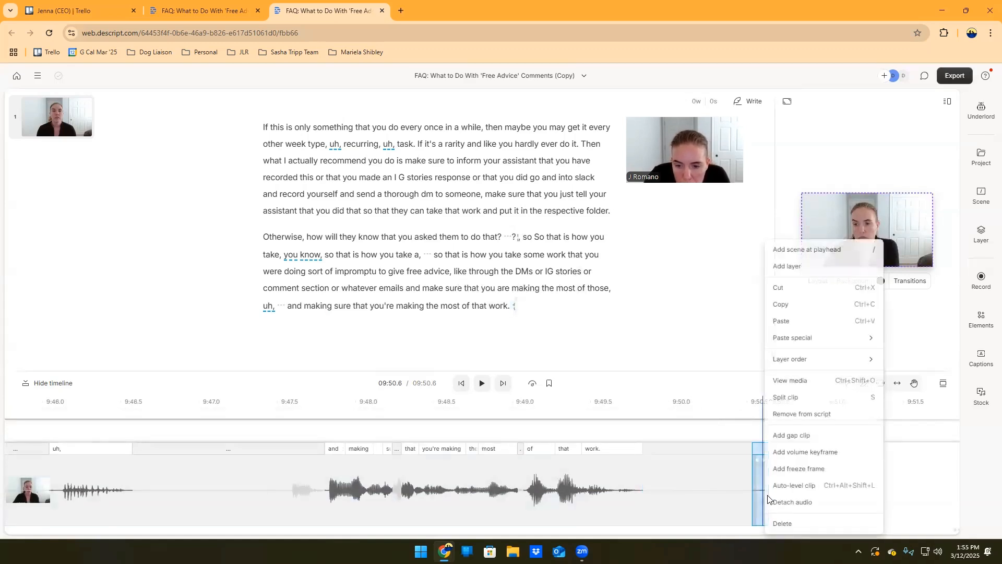
pyautogui.click(777, 523)
pyautogui.click(441, 306)
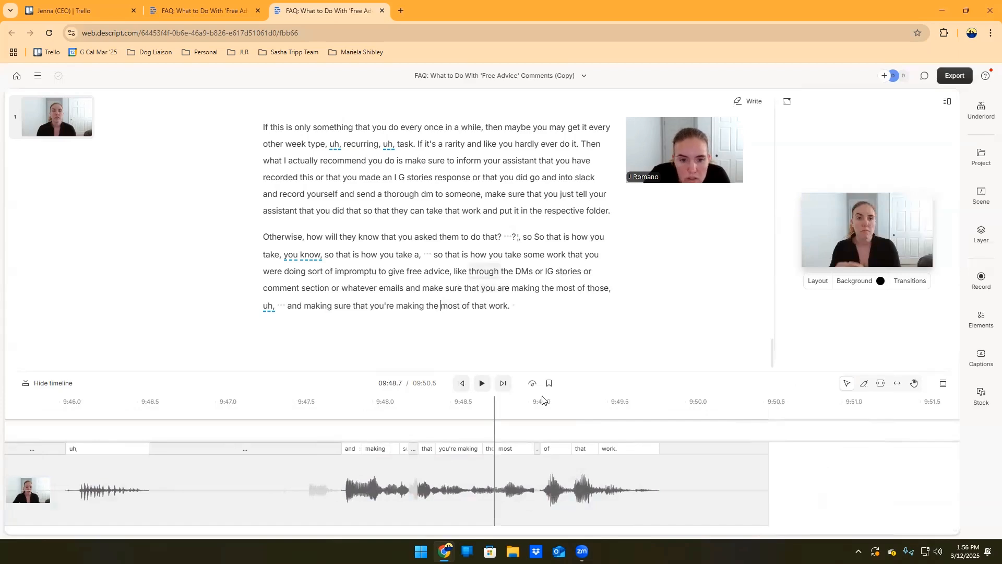
pyautogui.click(483, 383)
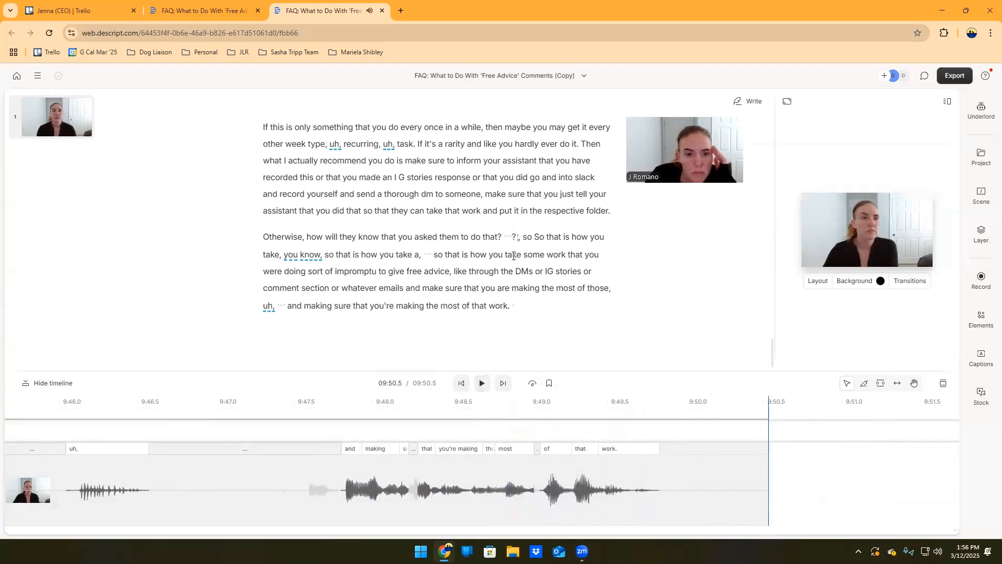
# - Review the opening paragraphs of the transcript for remaining pauses and marked filler words
pyautogui.scroll(20, 513, 256)
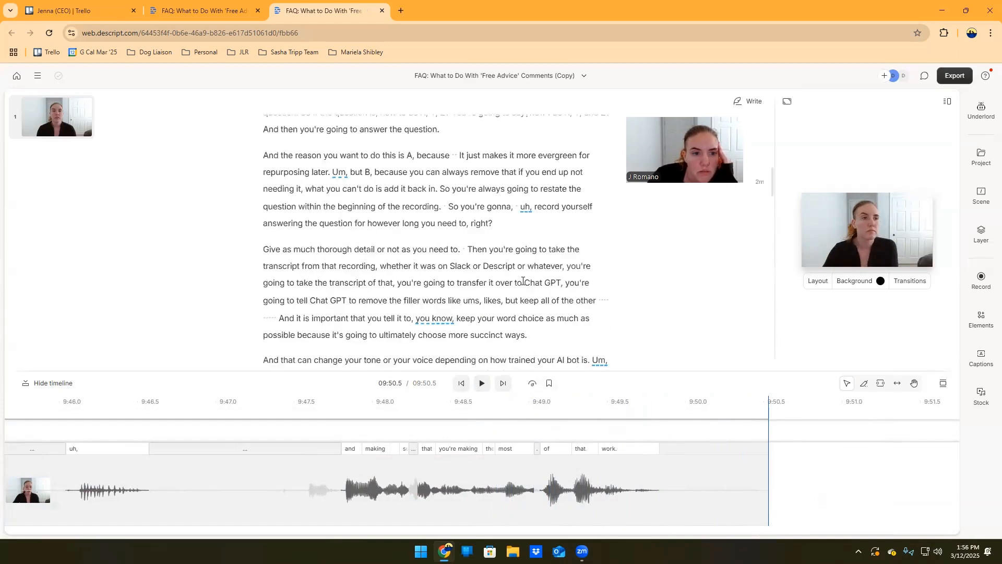
pyautogui.scroll(5, 522, 281)
pyautogui.scroll(3, 522, 280)
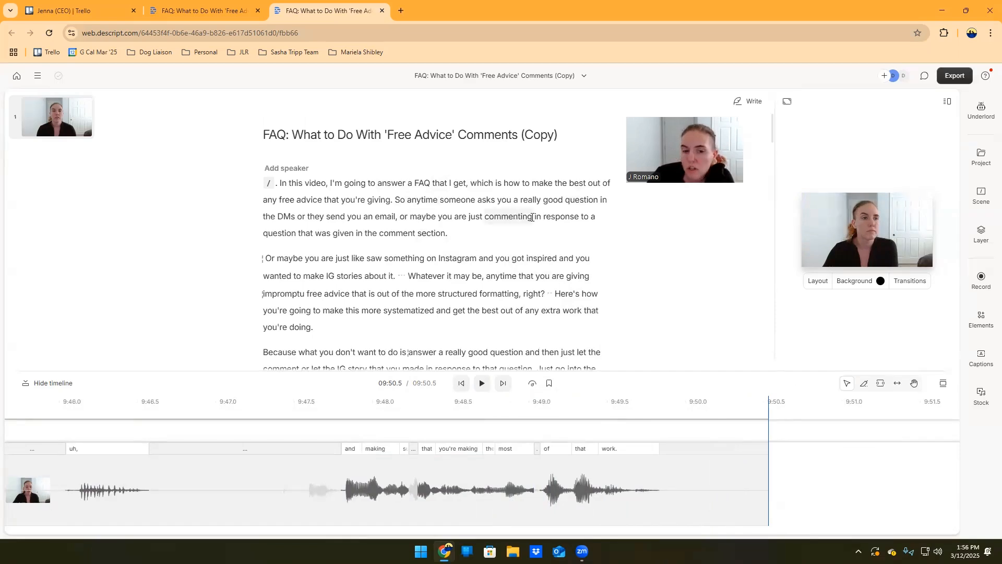
pyautogui.scroll(-3, 531, 217)
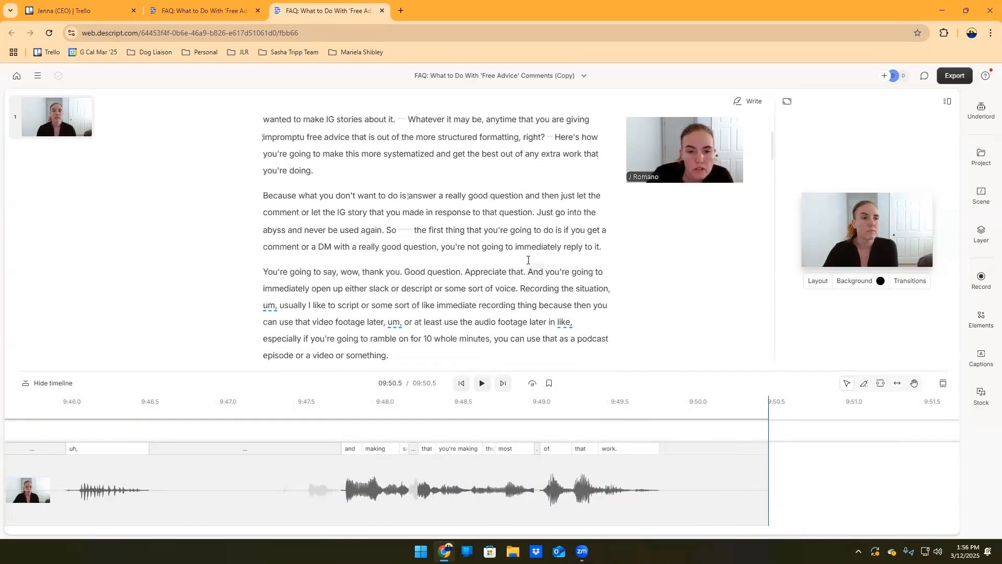
pyautogui.scroll(-3, 528, 259)
pyautogui.scroll(6, 423, 274)
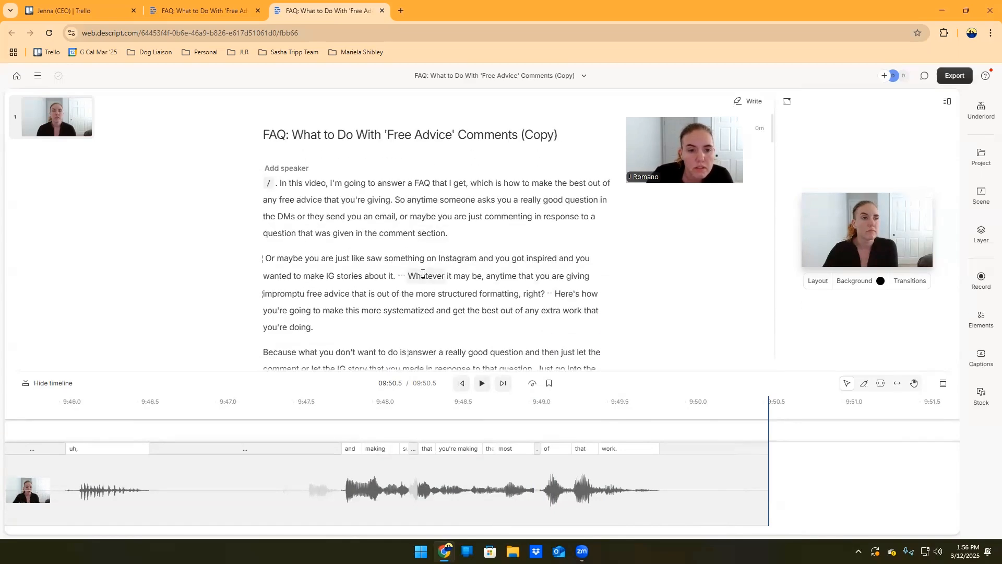
pyautogui.scroll(-3, 536, 284)
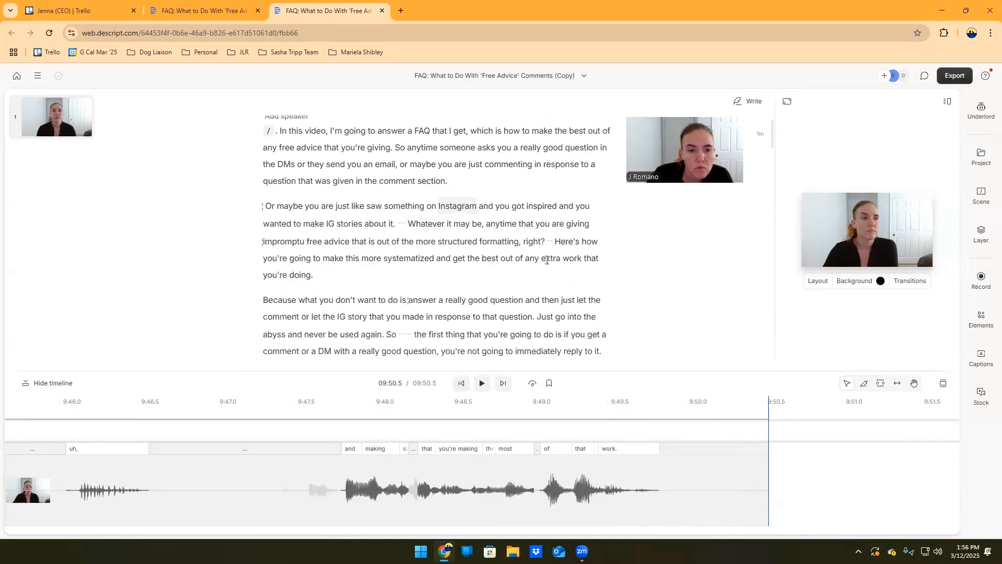
pyautogui.scroll(-7, 501, 235)
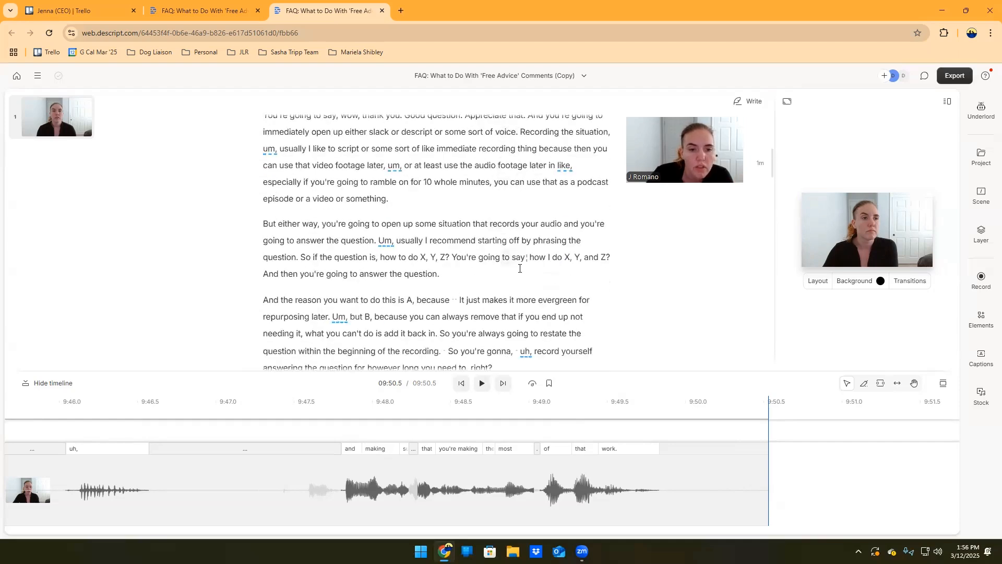
pyautogui.scroll(10, 520, 268)
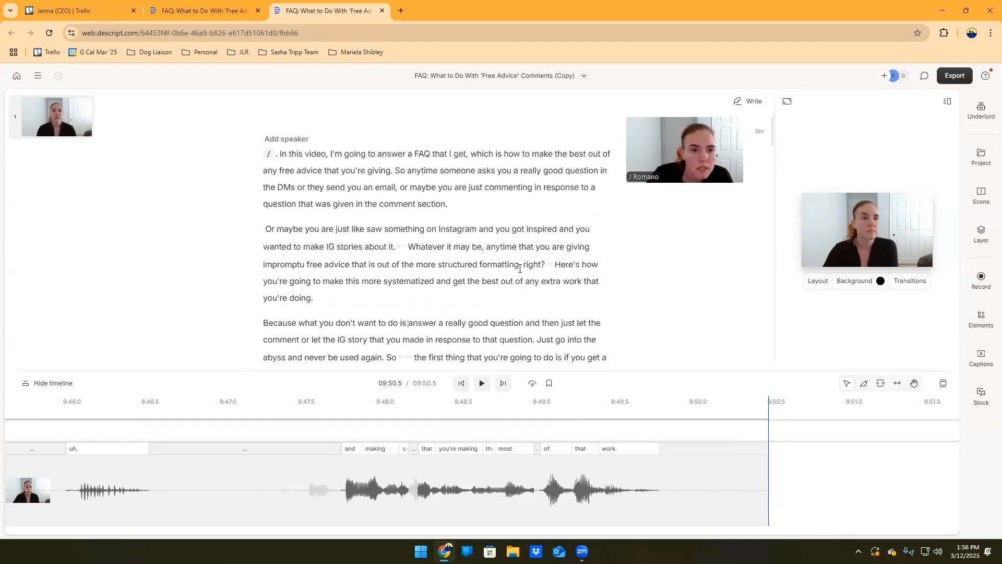
# - Move the playhead to the start of the script, view the playback speed options, and play the video from the beginning
pyautogui.click(276, 184)
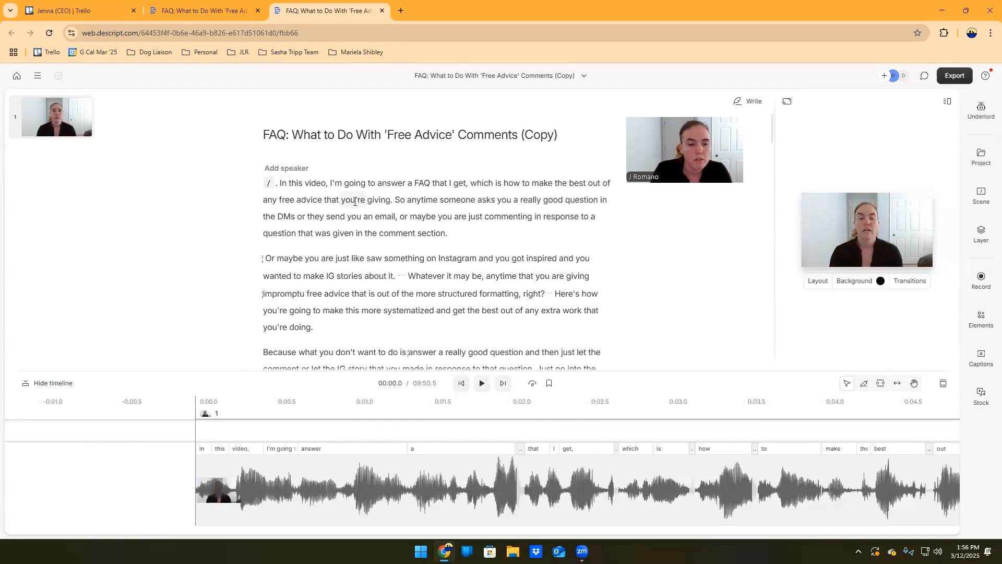
pyautogui.click(371, 481)
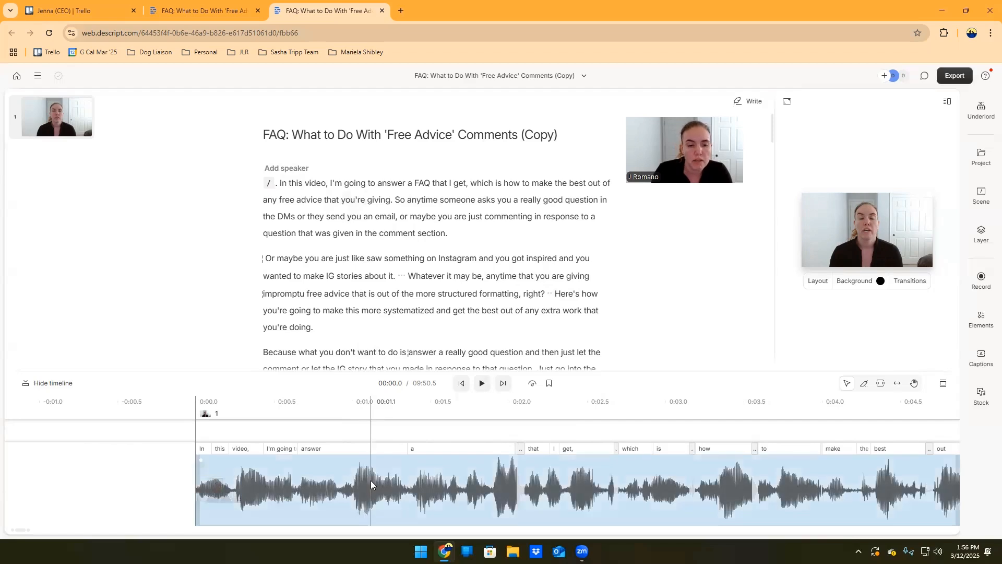
pyautogui.scroll(3, 371, 480)
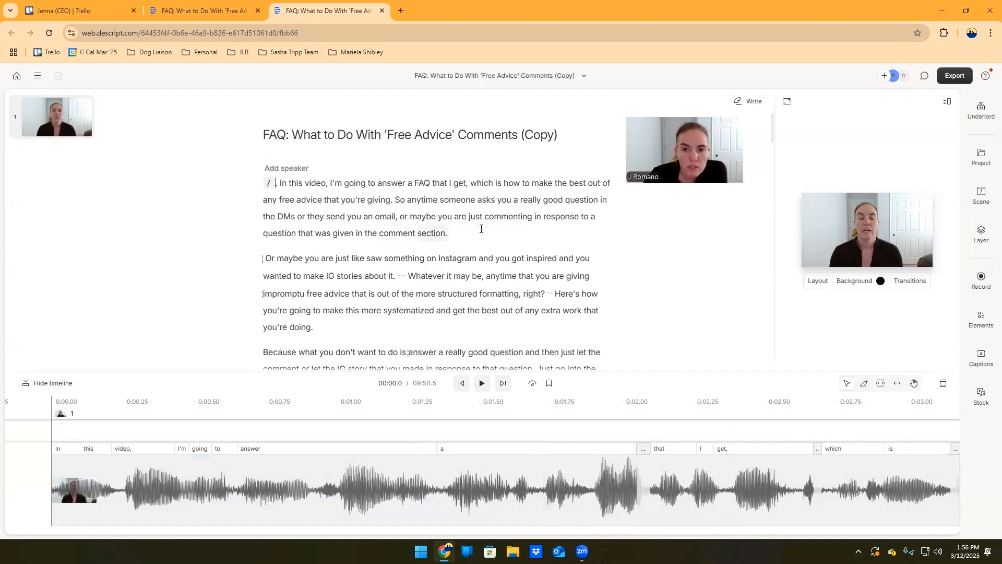
pyautogui.click(533, 385)
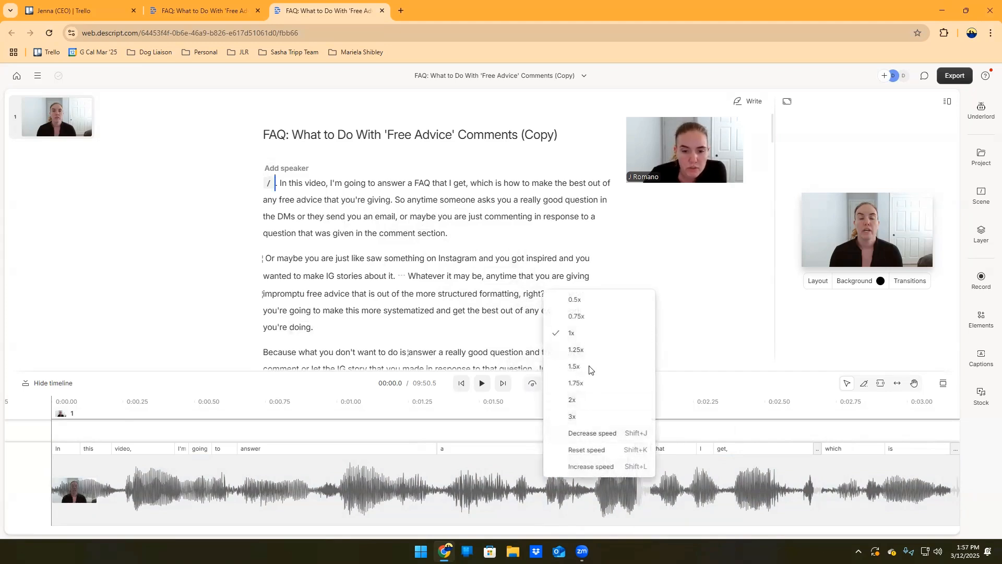
pyautogui.click(412, 224)
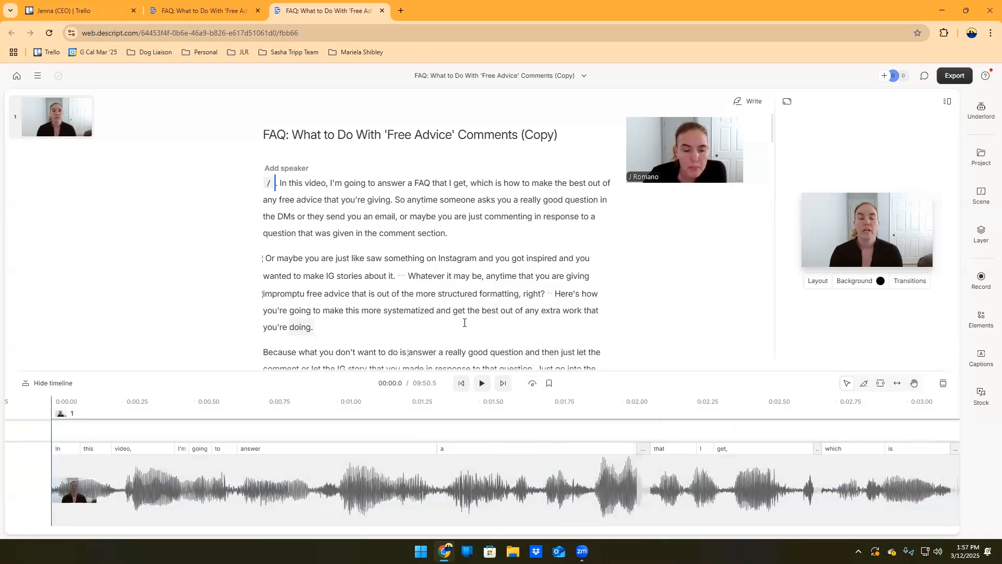
pyautogui.click(483, 383)
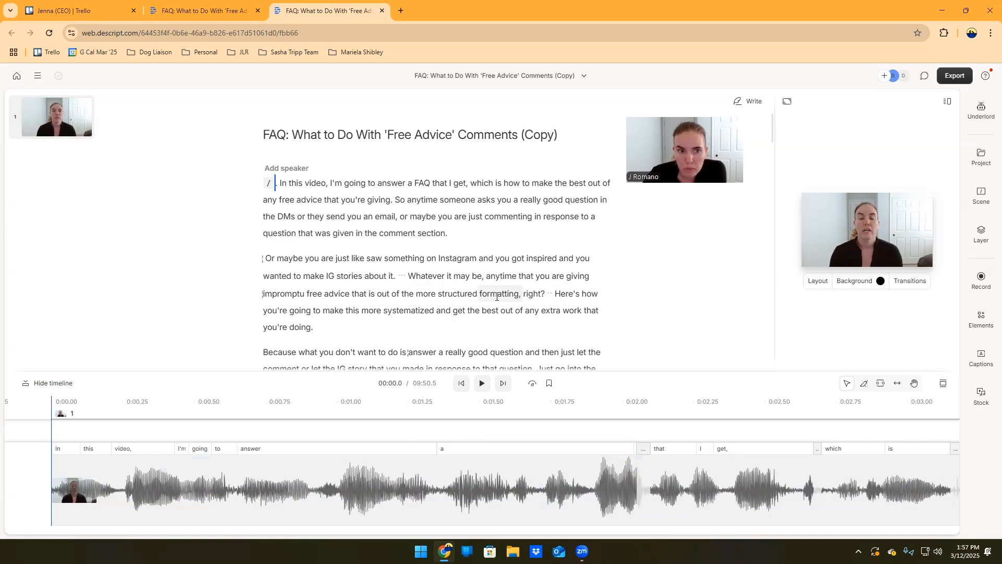
pyautogui.click(482, 383)
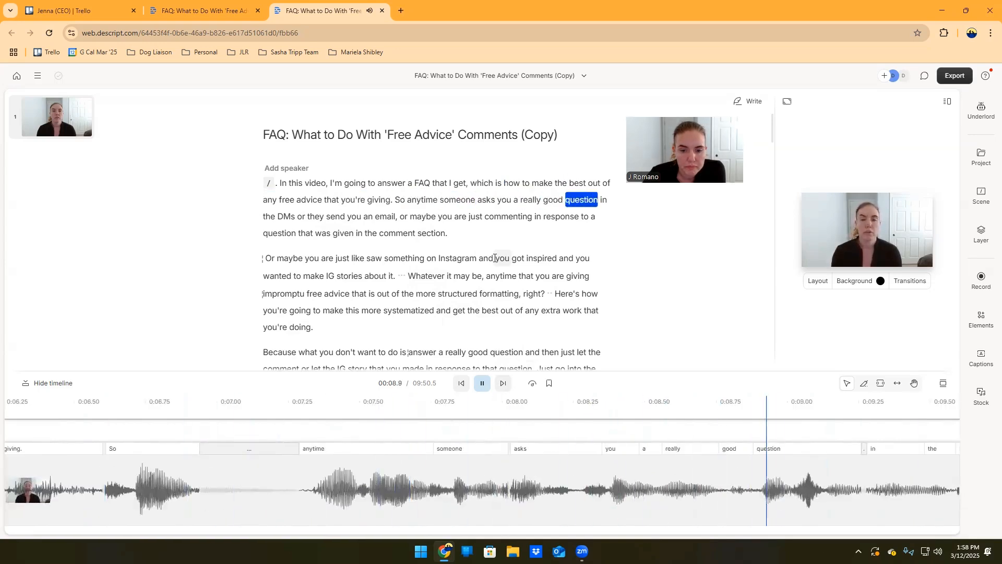
# - Play back the passage around "question in the DMs or they send you" to check the pause after "DMs"
pyautogui.click(482, 383)
pyautogui.click(227, 480)
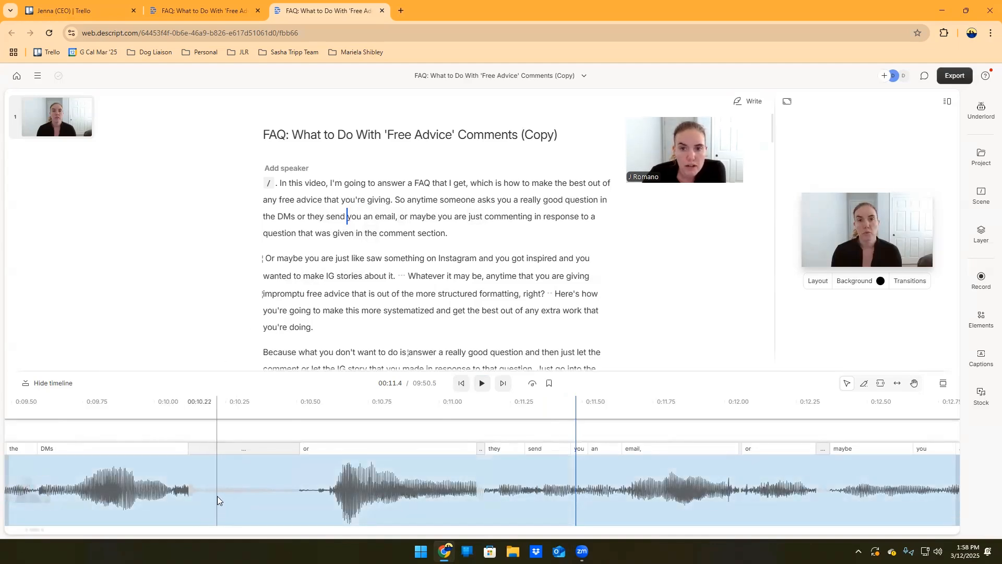
pyautogui.click(545, 199)
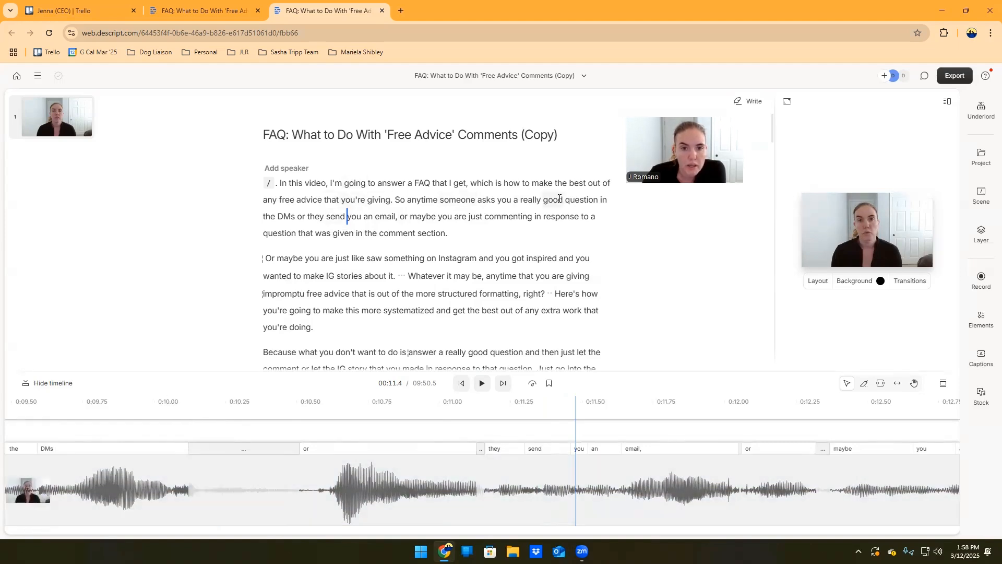
pyautogui.click(482, 384)
pyautogui.click(486, 388)
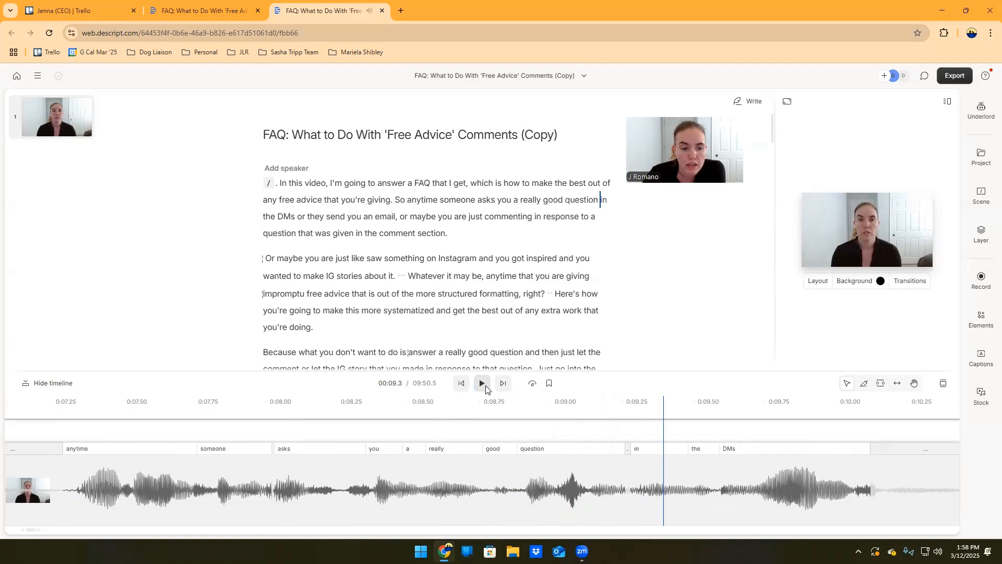
pyautogui.click(482, 384)
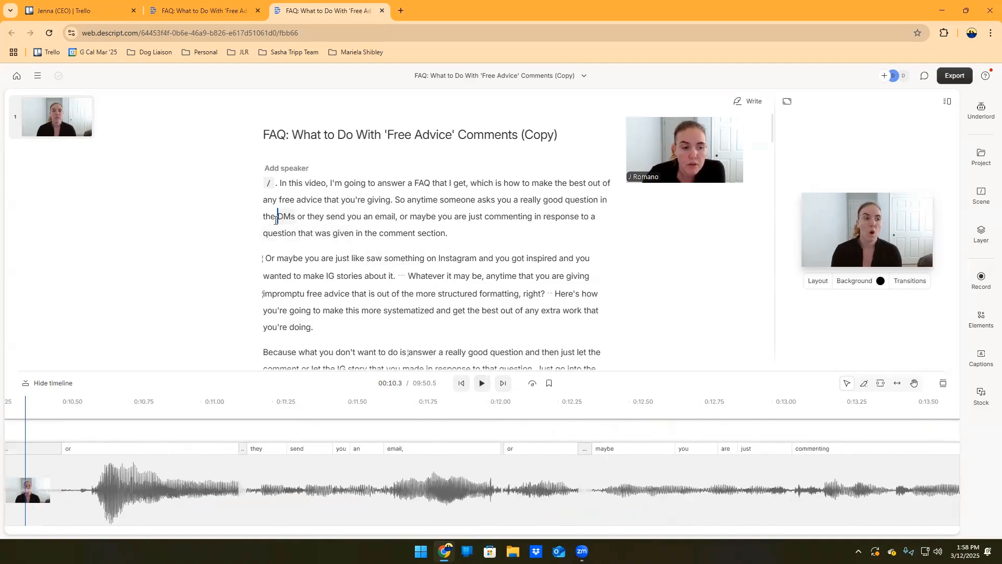
# - Split the pause between "DMs" and "or" at about 10.2 and 10.4 seconds, and delete the piece in between
pyautogui.click(568, 200)
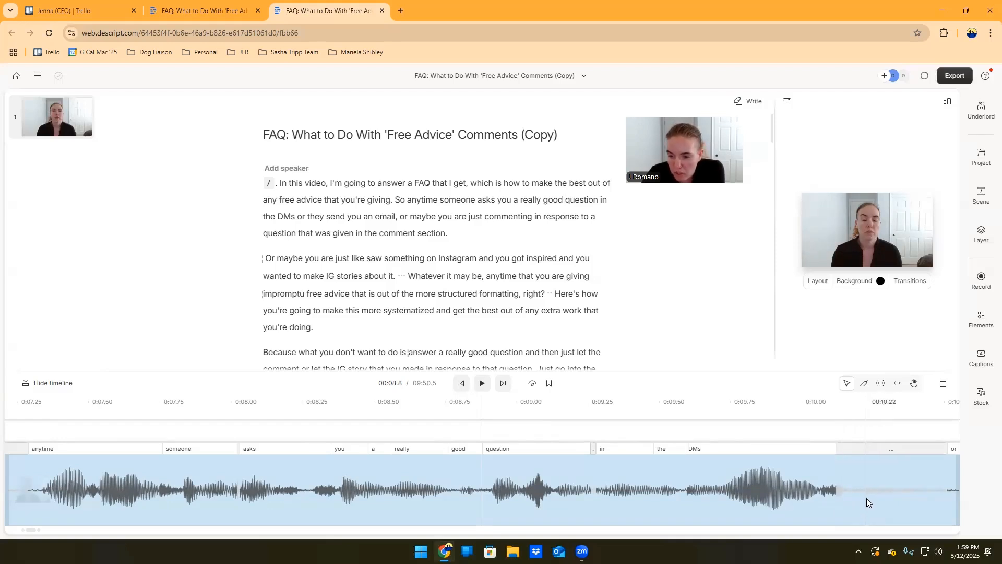
pyautogui.click(862, 499)
pyautogui.rightClick(862, 498)
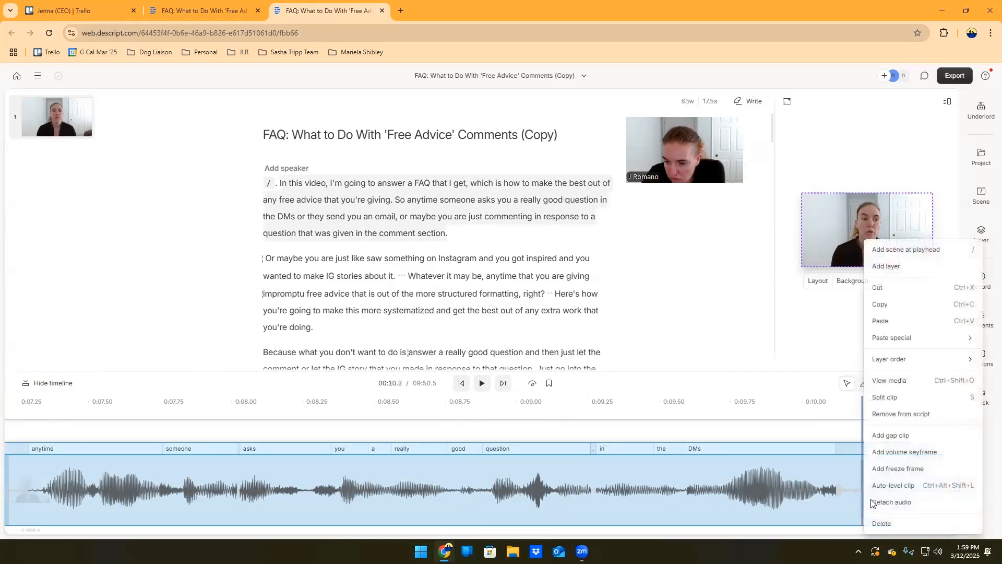
pyautogui.click(886, 403)
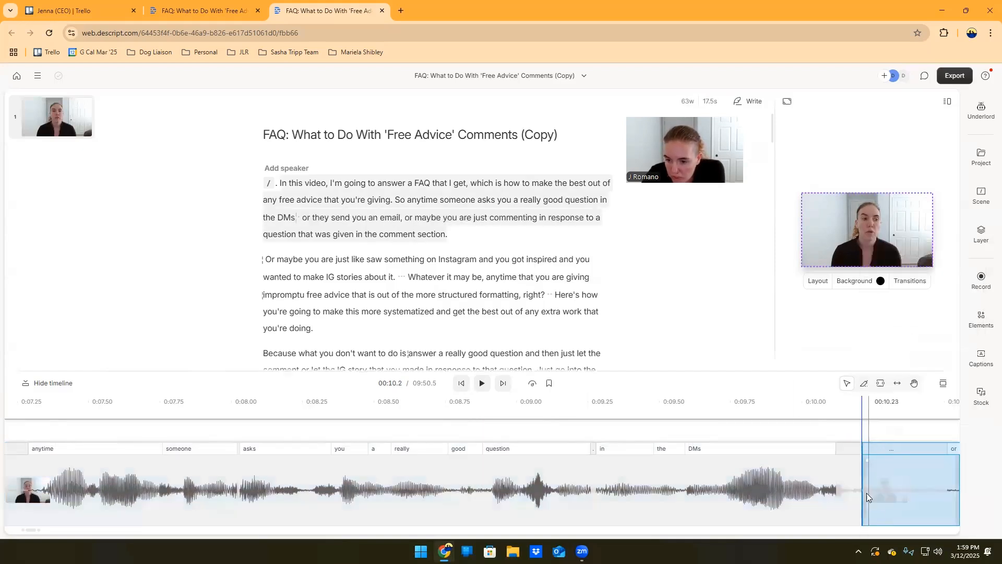
pyautogui.click(922, 497)
pyautogui.rightClick(922, 496)
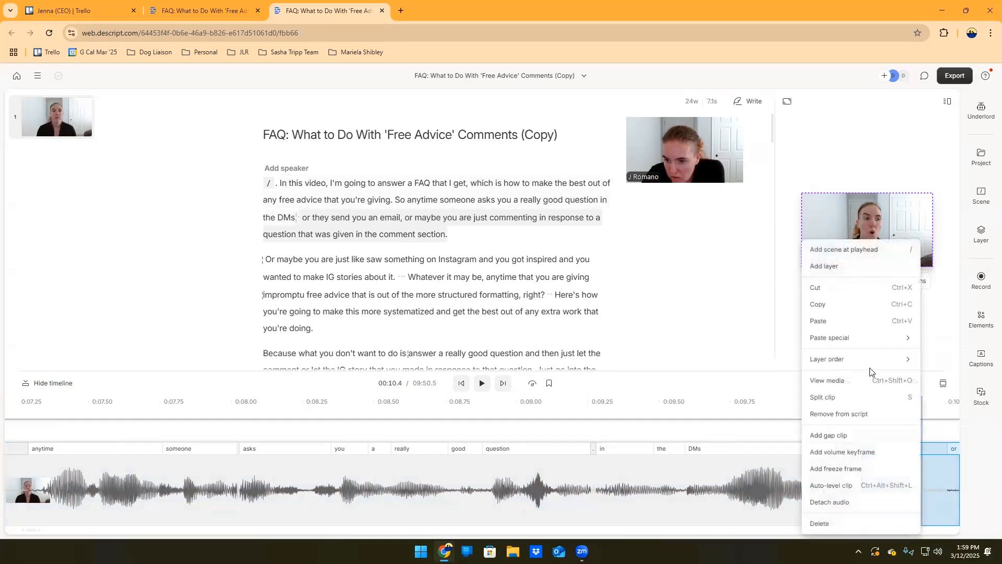
pyautogui.click(852, 399)
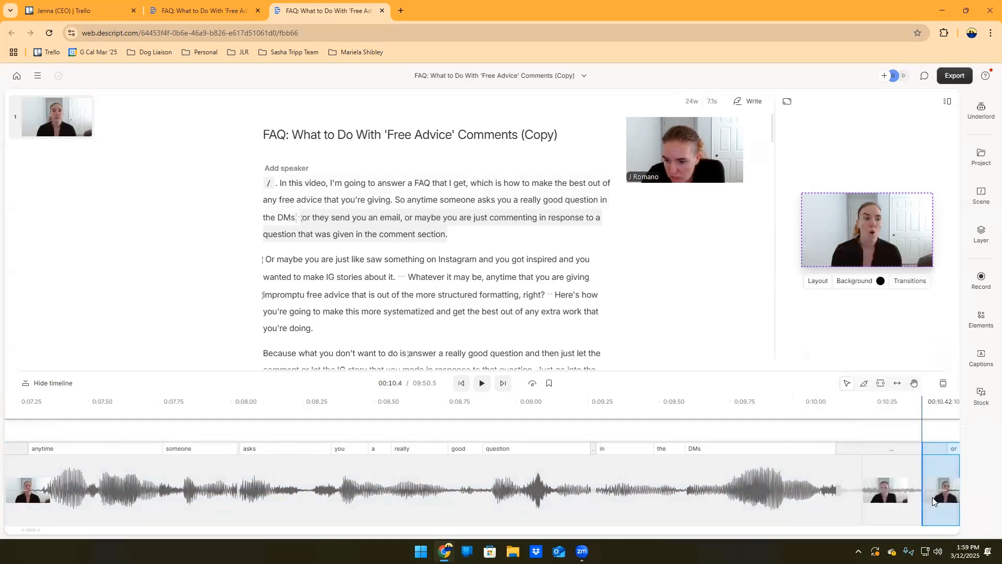
pyautogui.click(880, 494)
pyautogui.rightClick(879, 494)
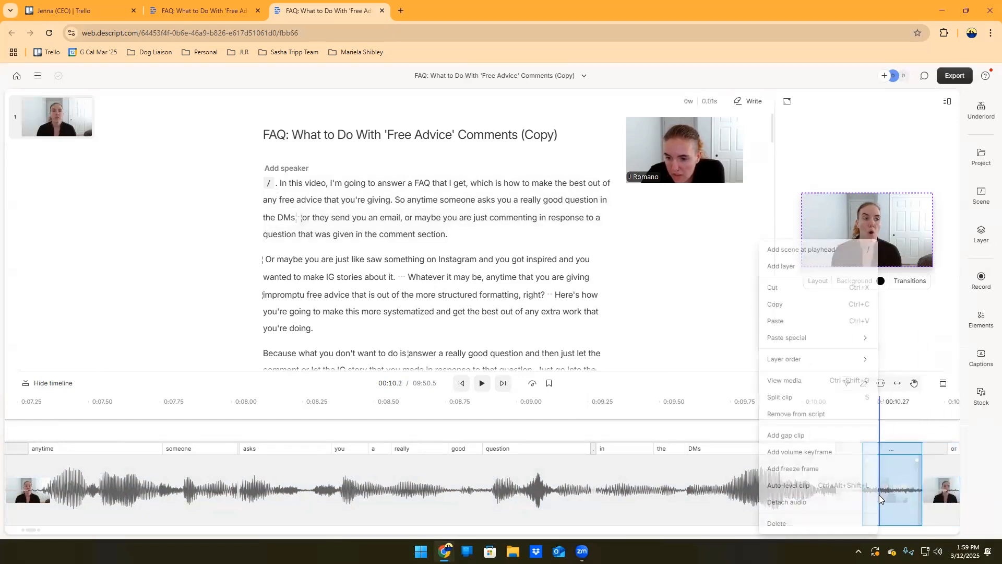
pyautogui.click(813, 524)
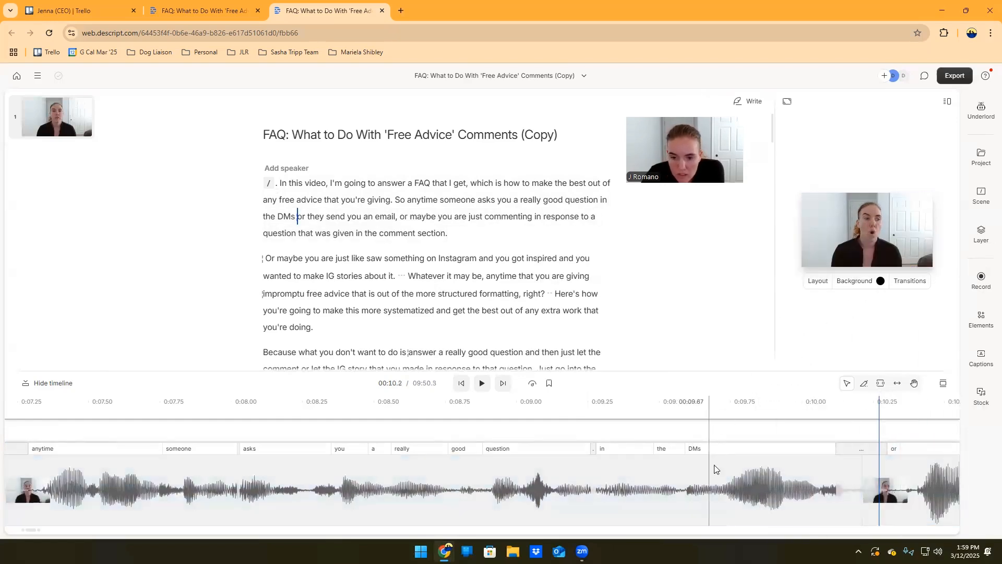
# - Play back the edited transition from "question in the DMs" into "or they send you an email"
pyautogui.click(601, 472)
pyautogui.click(474, 481)
pyautogui.click(482, 384)
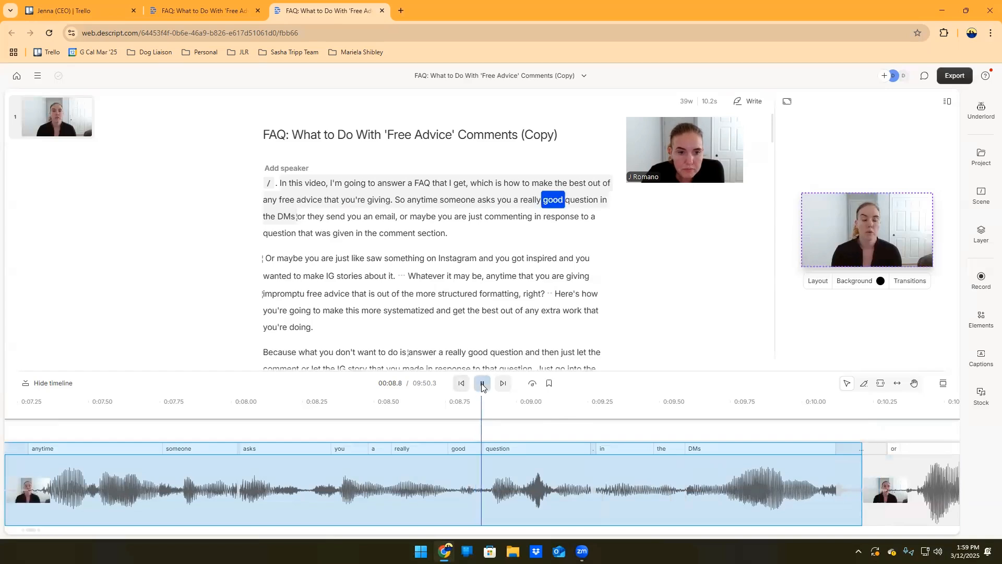
pyautogui.click(482, 383)
pyautogui.click(528, 472)
pyautogui.click(481, 384)
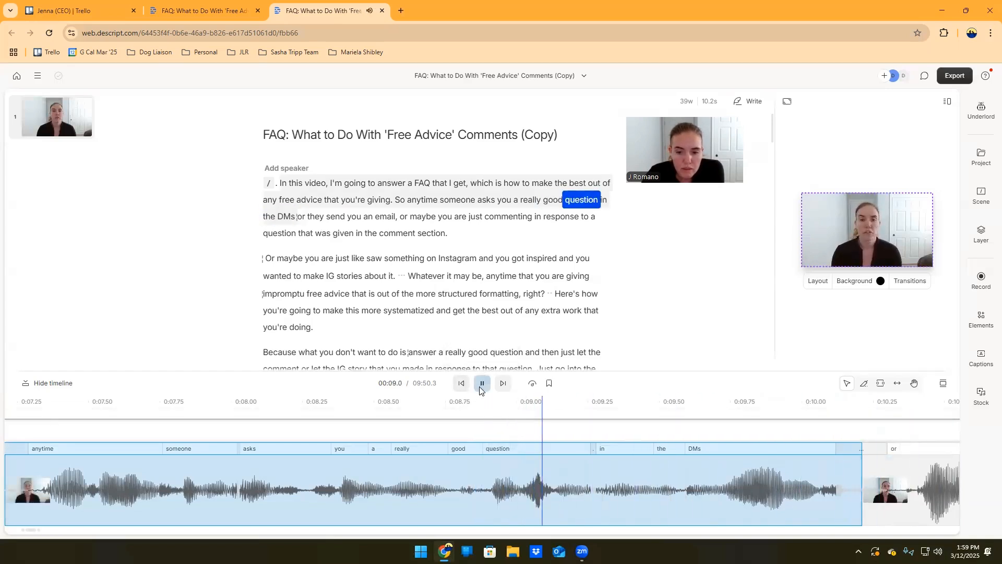
pyautogui.click(481, 384)
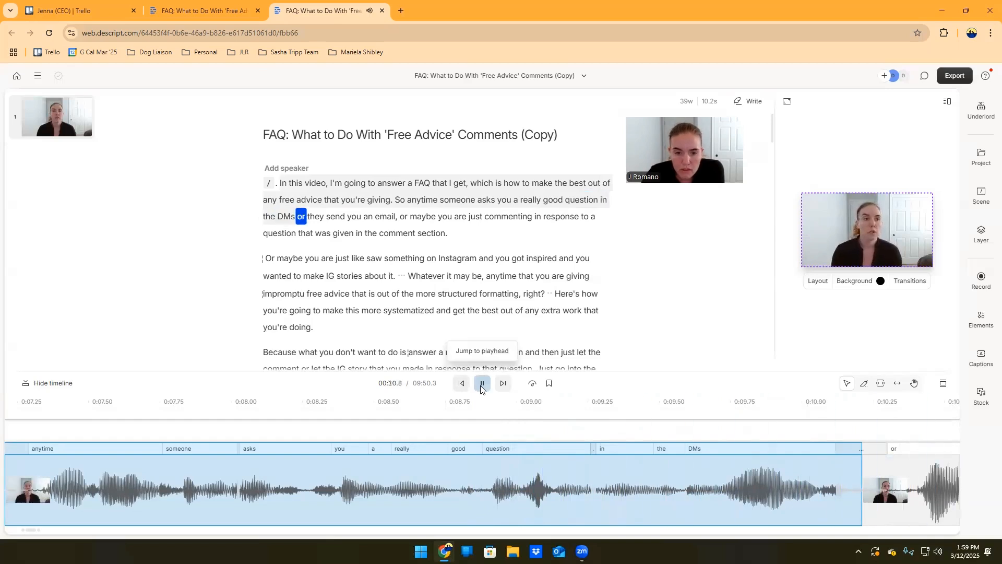
# - Replay the script from "So anytime someone asks you" to the end of the first paragraph
pyautogui.click(492, 225)
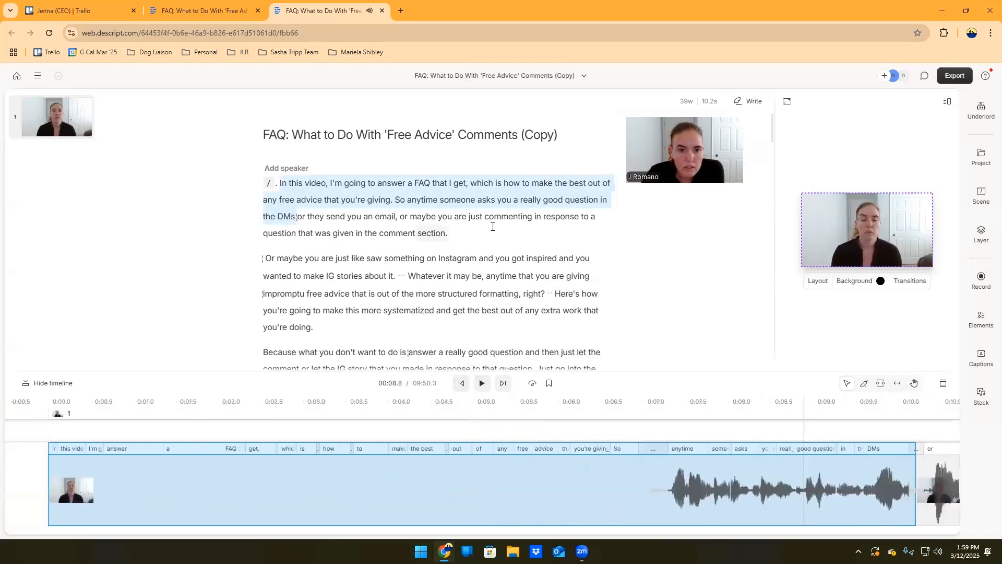
pyautogui.click(394, 199)
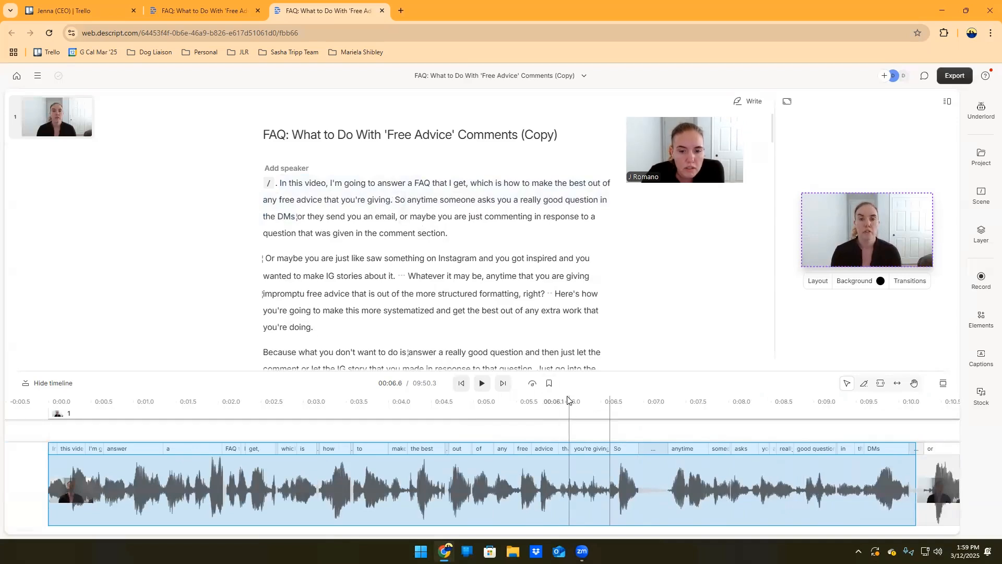
pyautogui.click(482, 384)
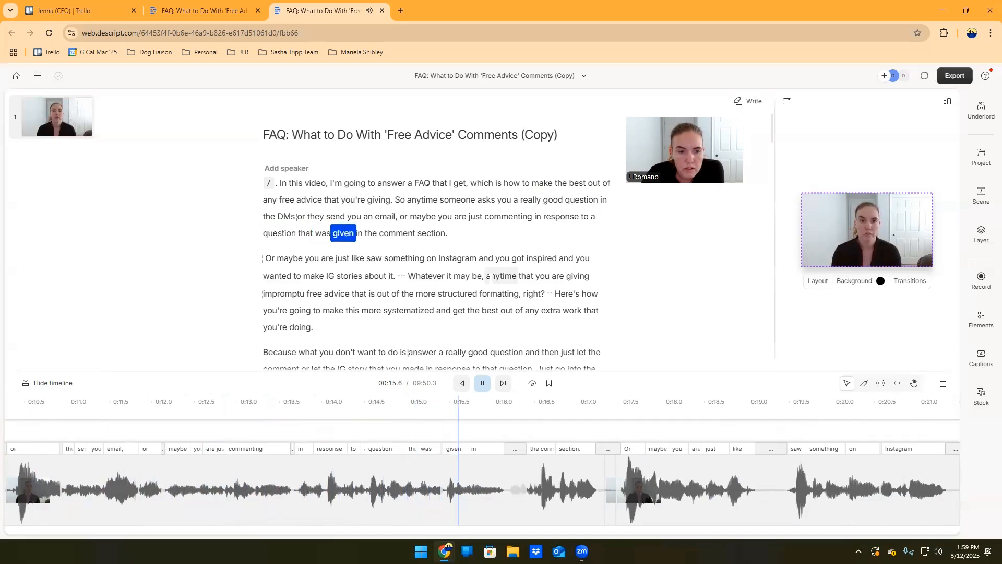
pyautogui.press('space')
# - Check the pause between "given in" and "the comment section" by playing across it, and undo the last edit
pyautogui.click(508, 497)
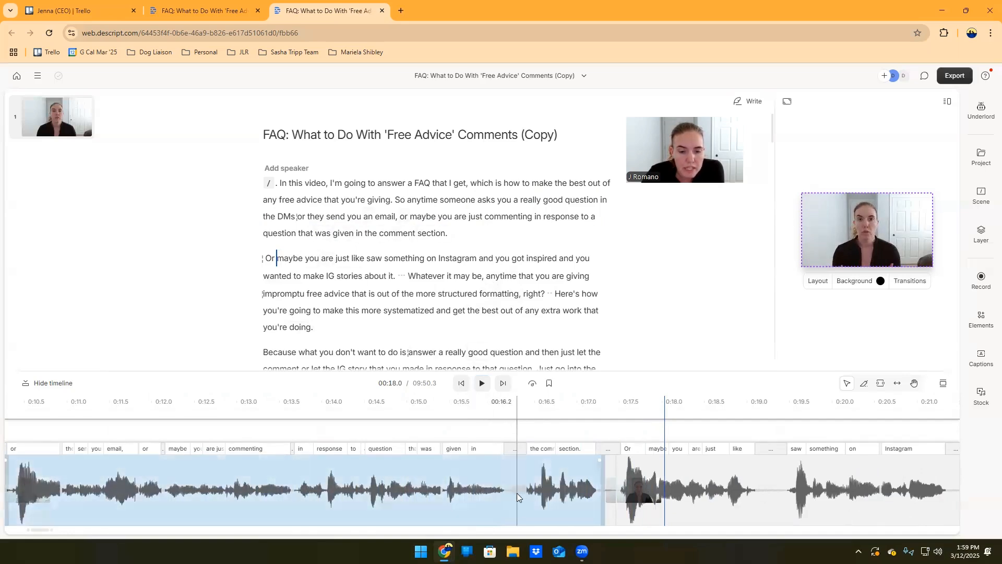
pyautogui.click(476, 476)
pyautogui.press('space')
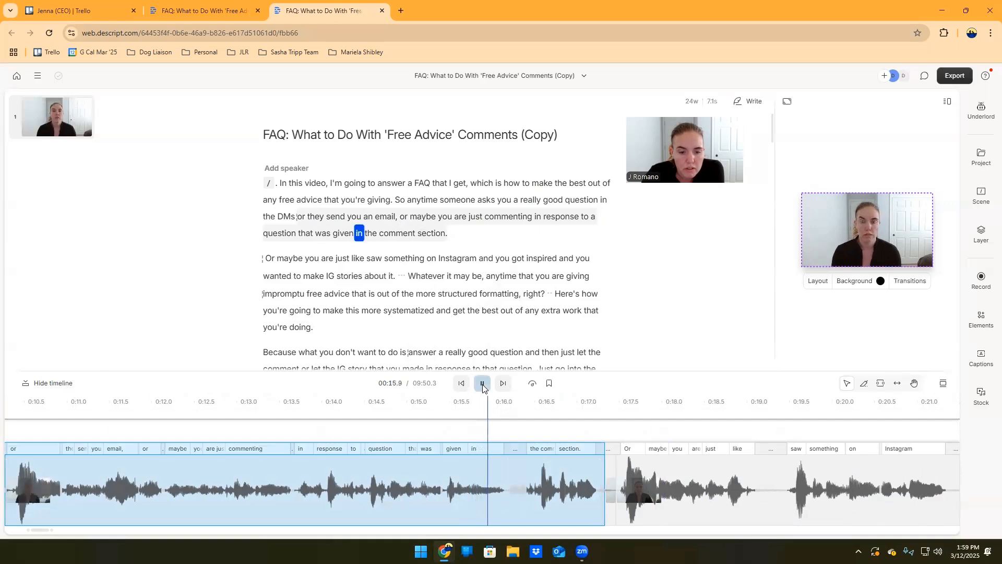
pyautogui.click(505, 500)
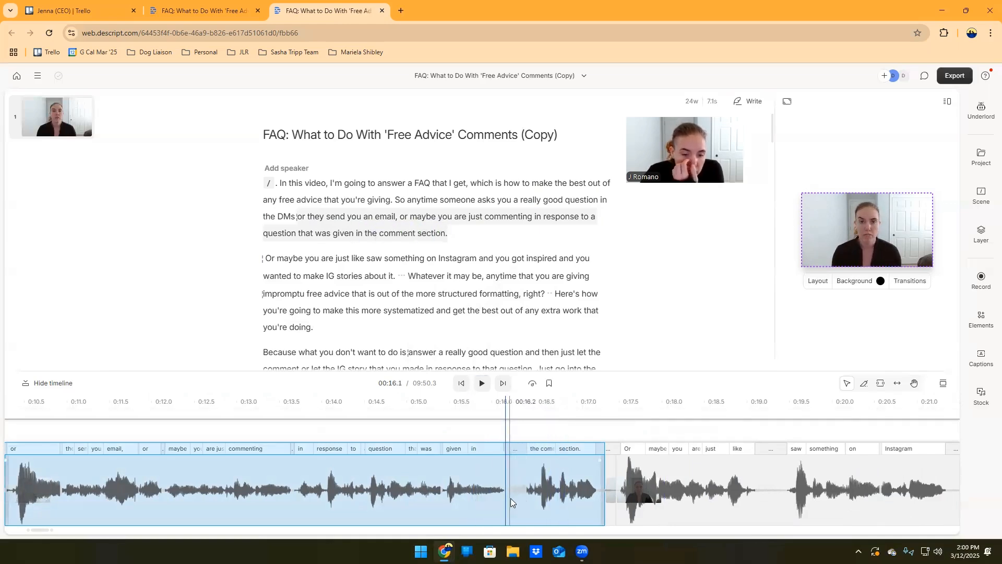
pyautogui.click(509, 498)
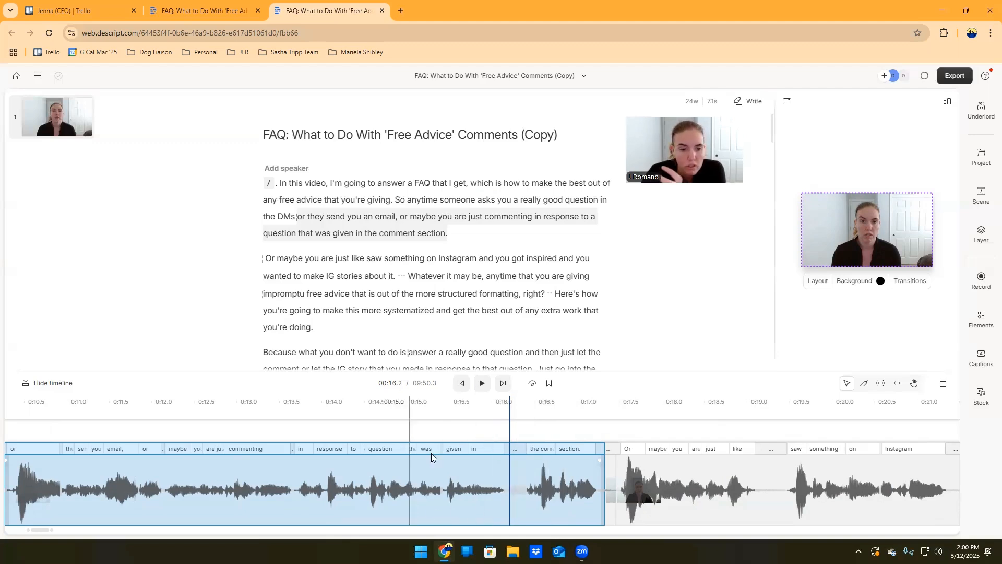
pyautogui.hotkey('ctrl', 'z')
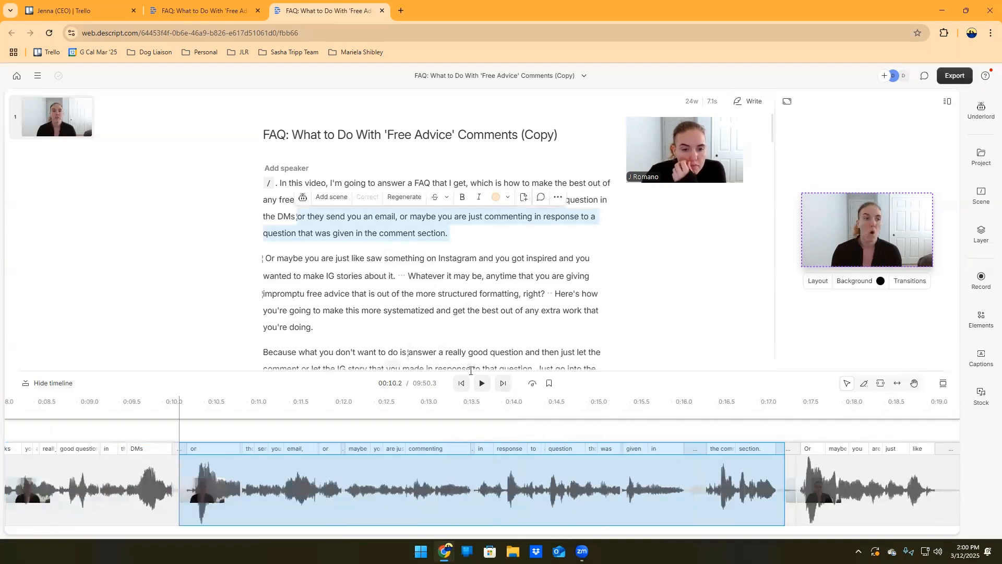
# - Play on from "or they send you an email" into the second paragraph and replay the part from "you are just like"
pyautogui.click(477, 385)
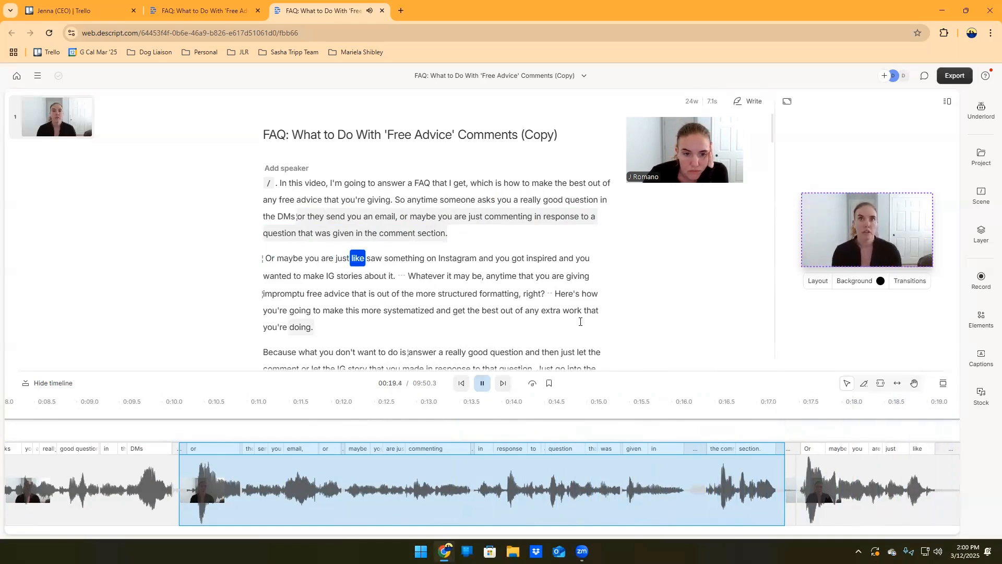
pyautogui.click(481, 347)
pyautogui.click(482, 383)
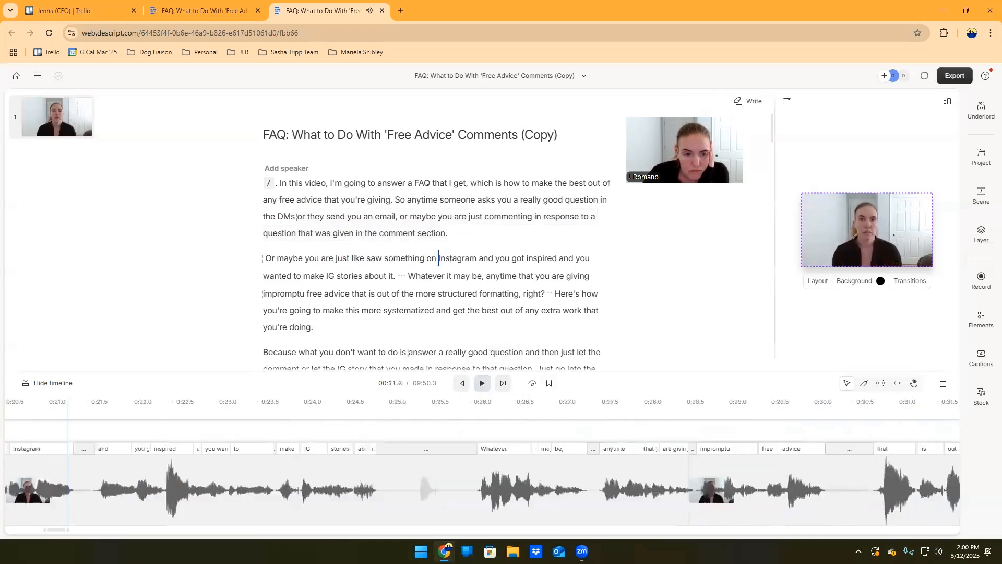
pyautogui.click(305, 259)
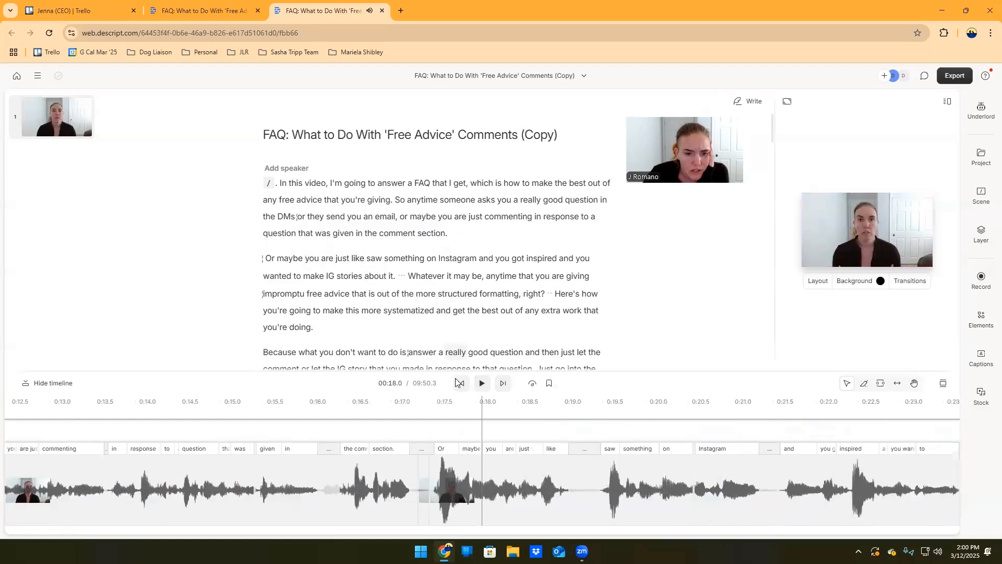
pyautogui.click(481, 384)
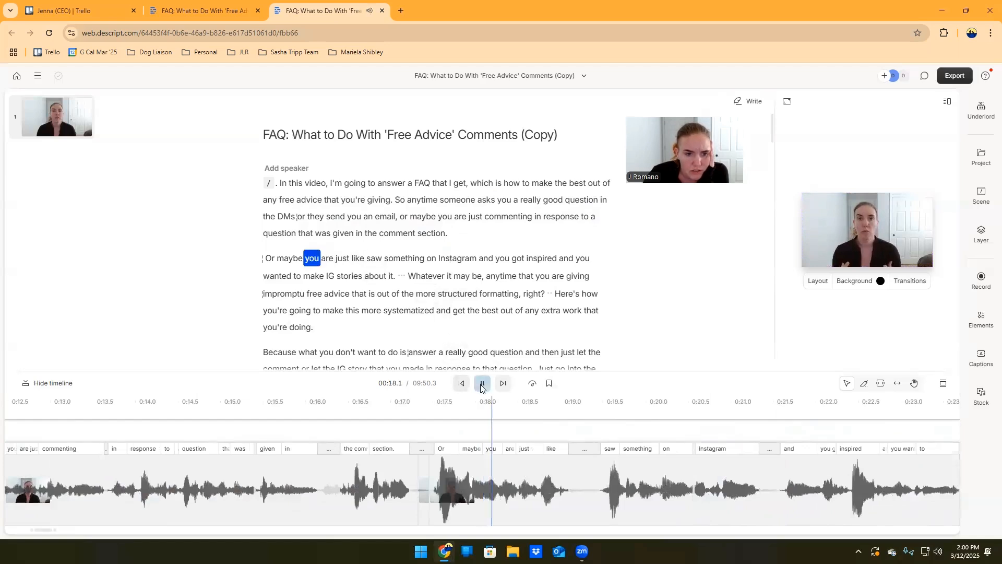
# - Try to shorten the pause between "just like" and "saw" by splitting it at about 19.2 and 19.3 seconds and deleting the middle piece
pyautogui.click(568, 488)
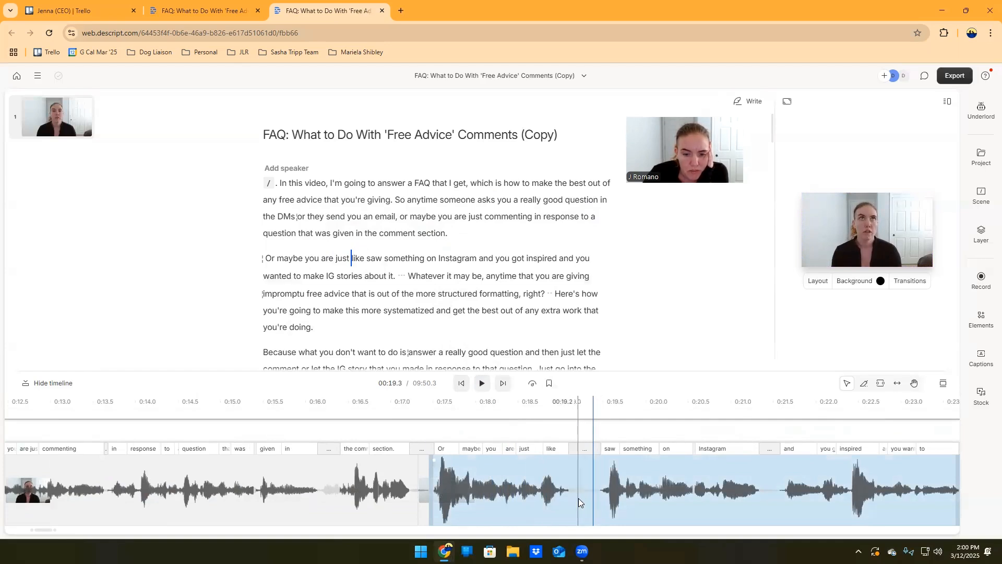
pyautogui.rightClick(578, 498)
pyautogui.click(601, 397)
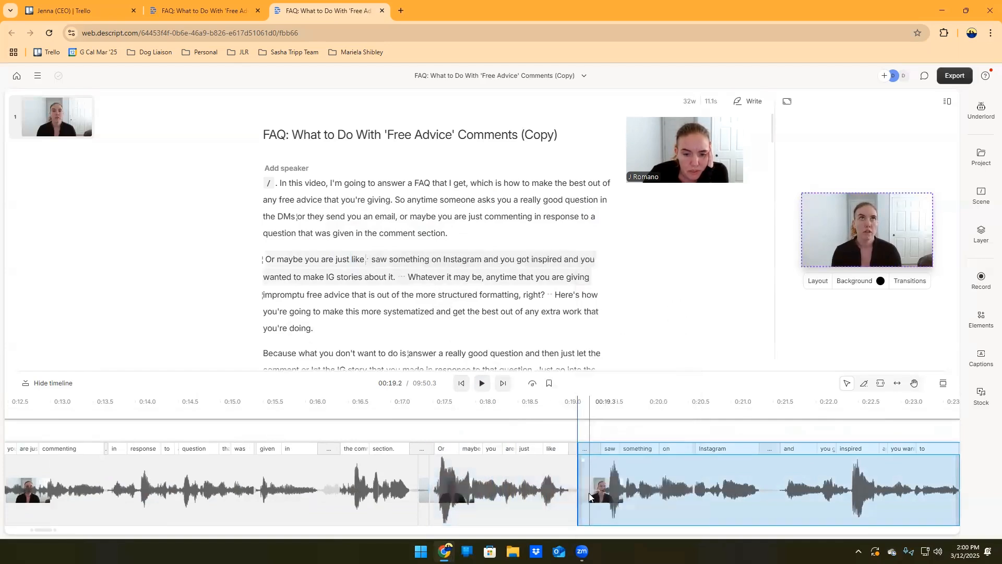
pyautogui.rightClick(593, 501)
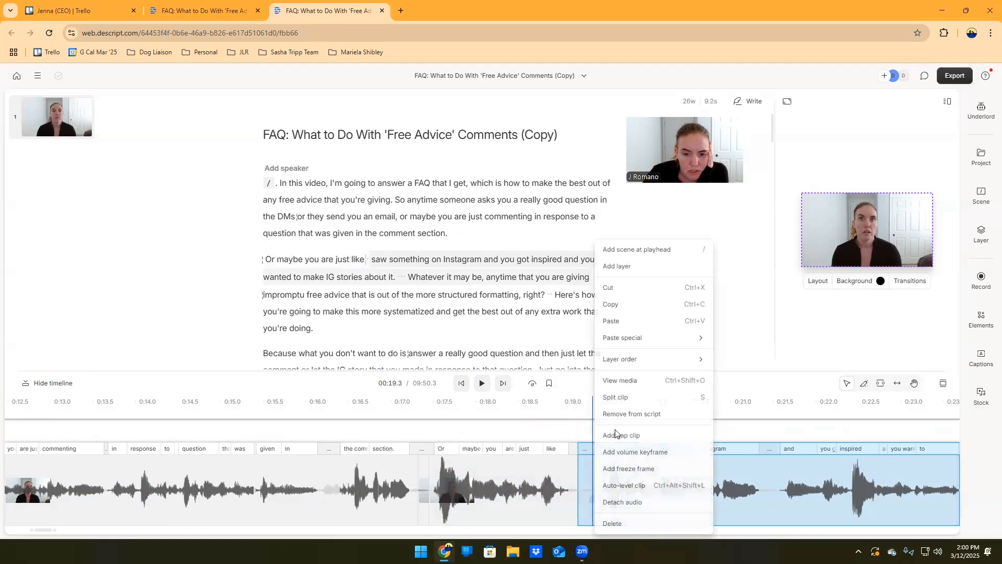
pyautogui.click(605, 400)
pyautogui.rightClick(582, 487)
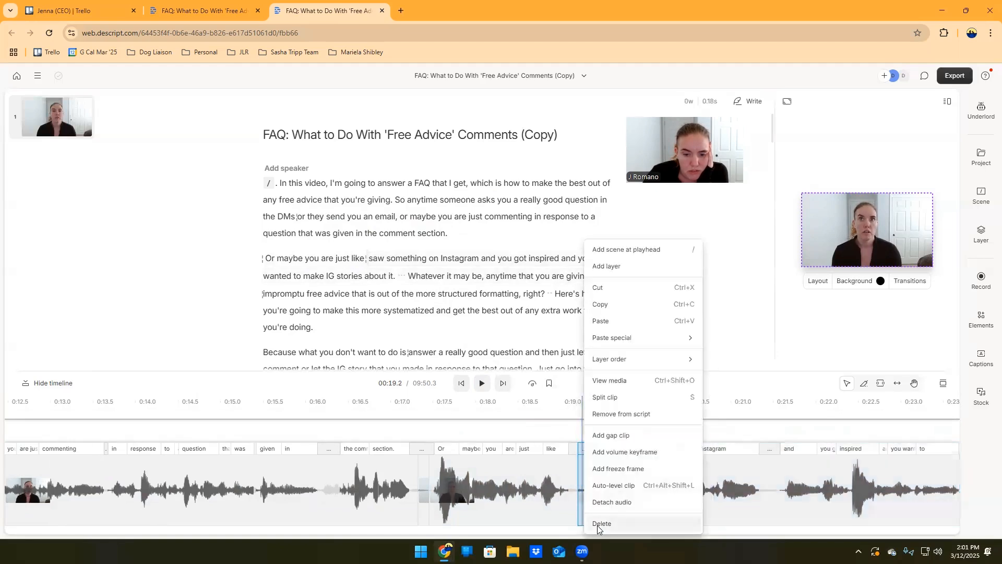
pyautogui.click(597, 525)
# - Play back the shortened transition between "just like" and "saw something"
pyautogui.click(303, 499)
pyautogui.click(481, 384)
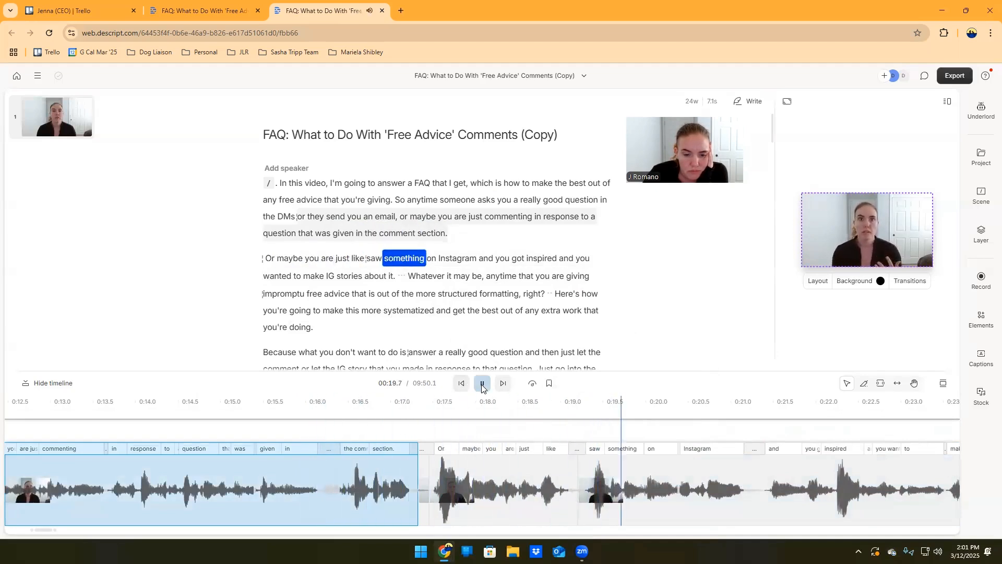
pyautogui.click(481, 385)
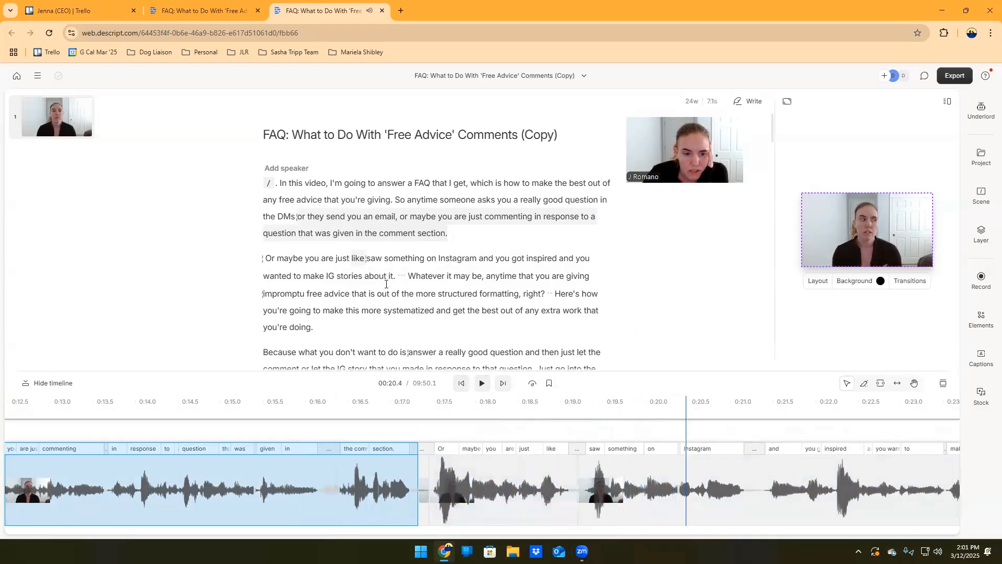
# - Undo the deletion and the second split in the pause after "just like", and select the "Or maybe you are just like" clip
pyautogui.hotkey('ctrl', 'z')
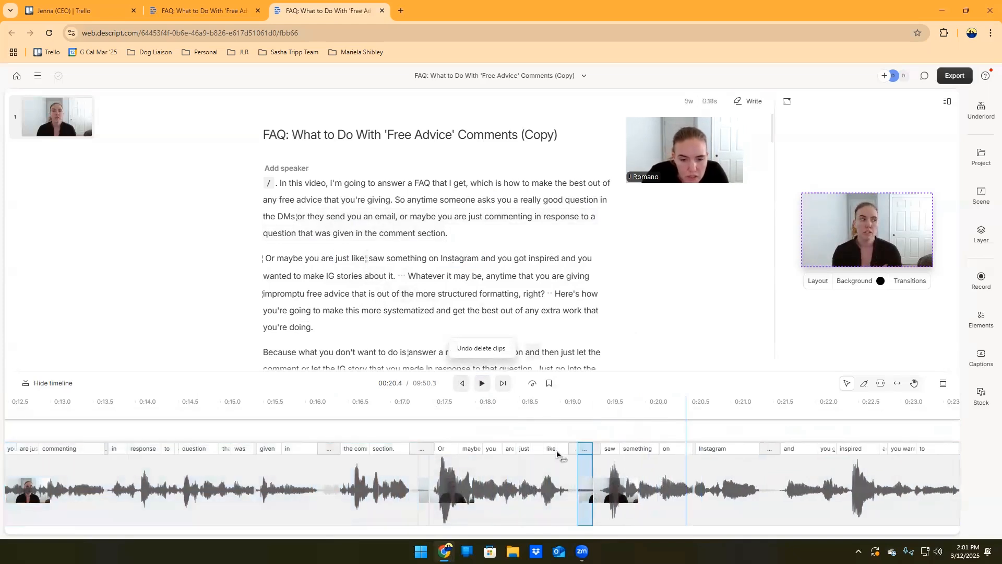
pyautogui.press('s')
pyautogui.click(529, 494)
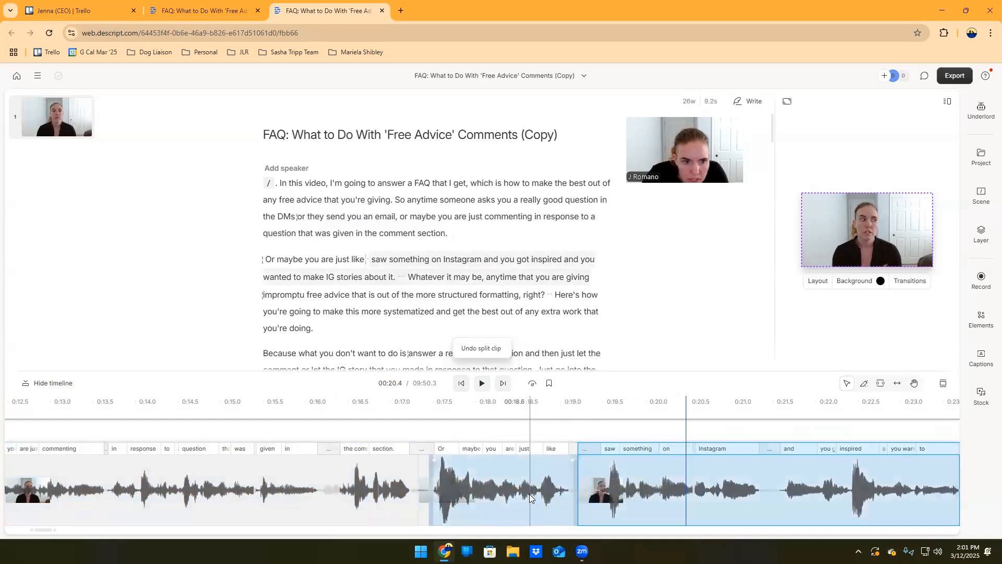
pyautogui.click(355, 259)
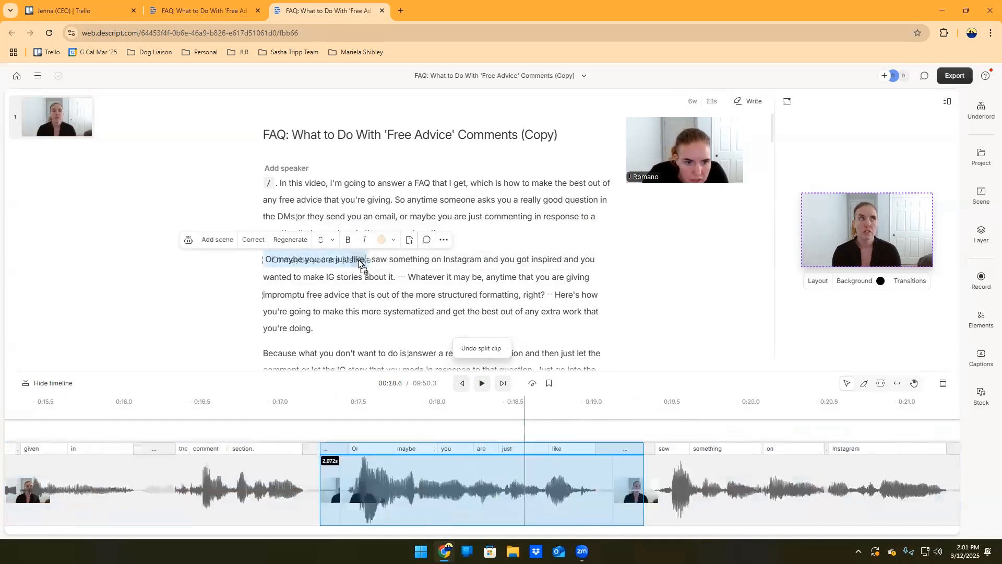
# - Try deleting the word "like" after "Or maybe you are just" from the script
pyautogui.click(357, 259)
pyautogui.moveTo(354, 259); pyautogui.dragTo(365, 259)
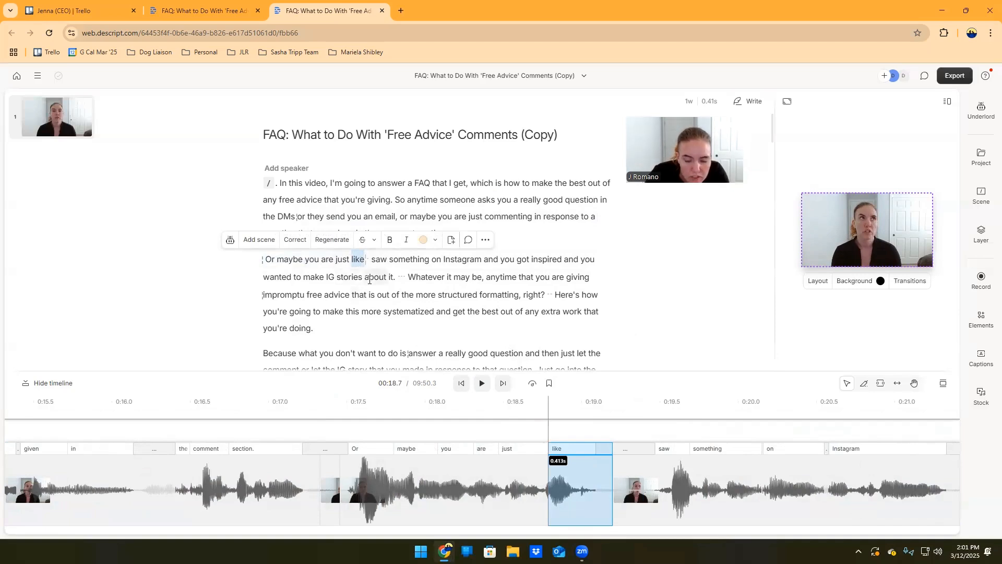
pyautogui.press('BackSpace')
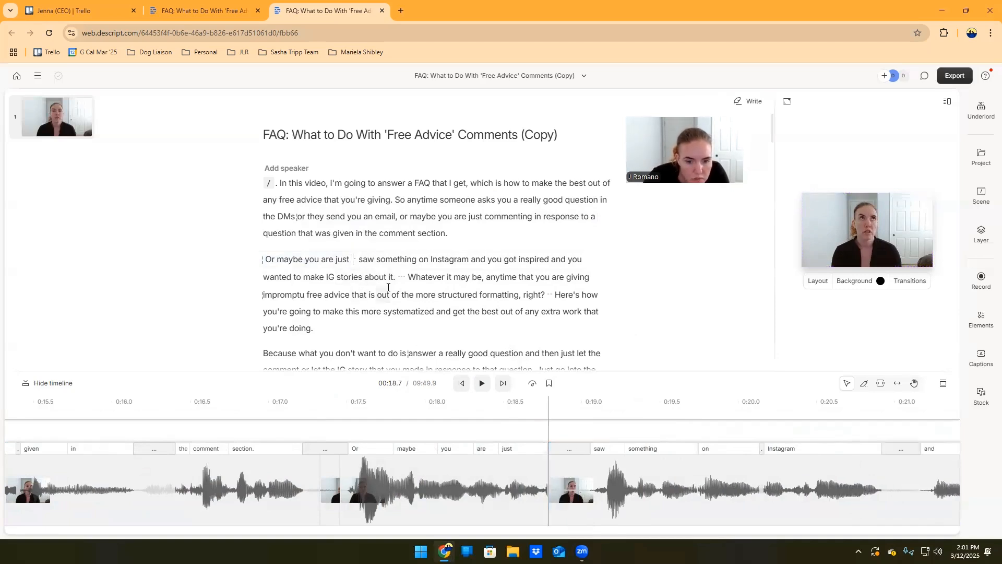
# - Play back the cut from "just" to "saw" and undo the deletion of "like"
pyautogui.click(526, 490)
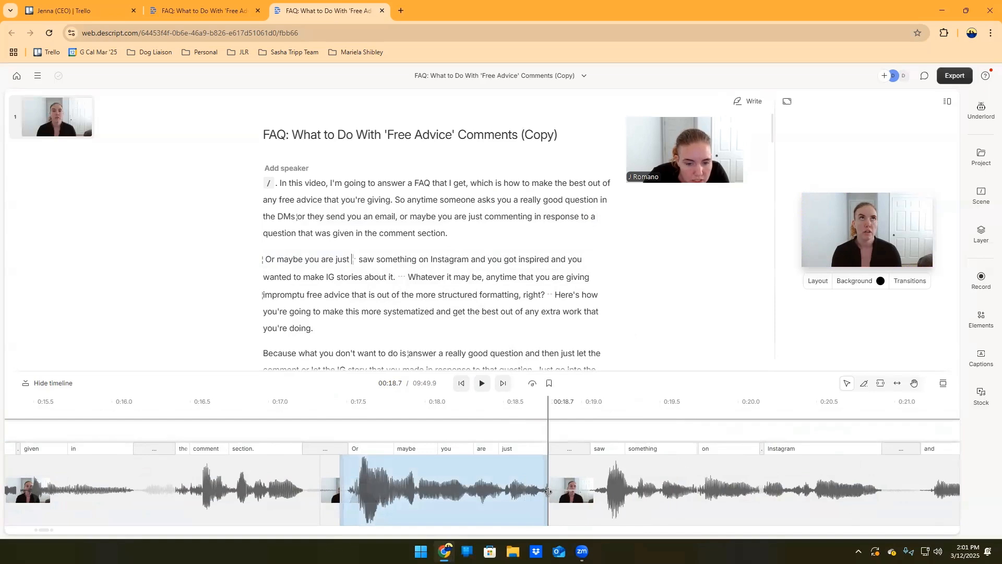
pyautogui.click(365, 233)
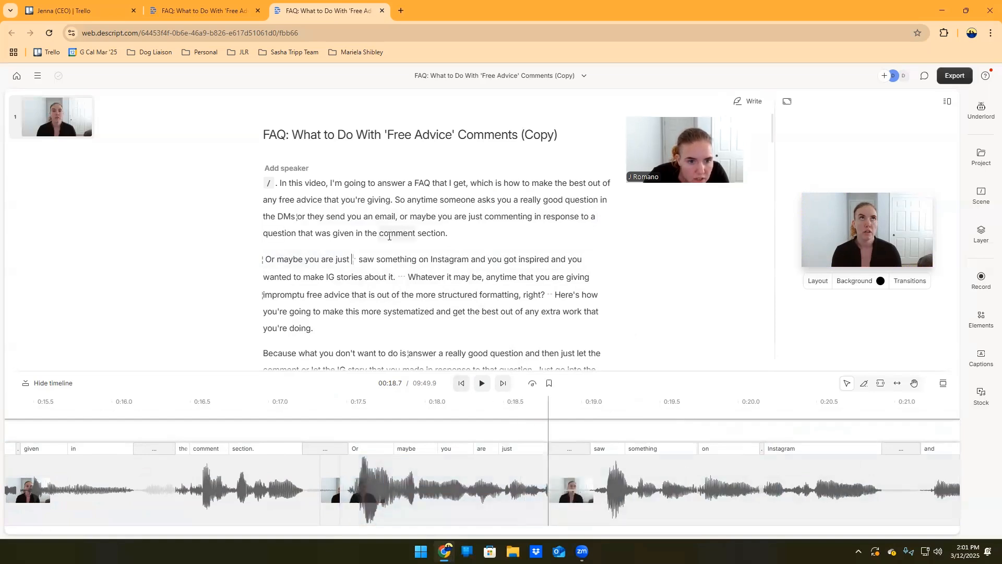
pyautogui.click(477, 388)
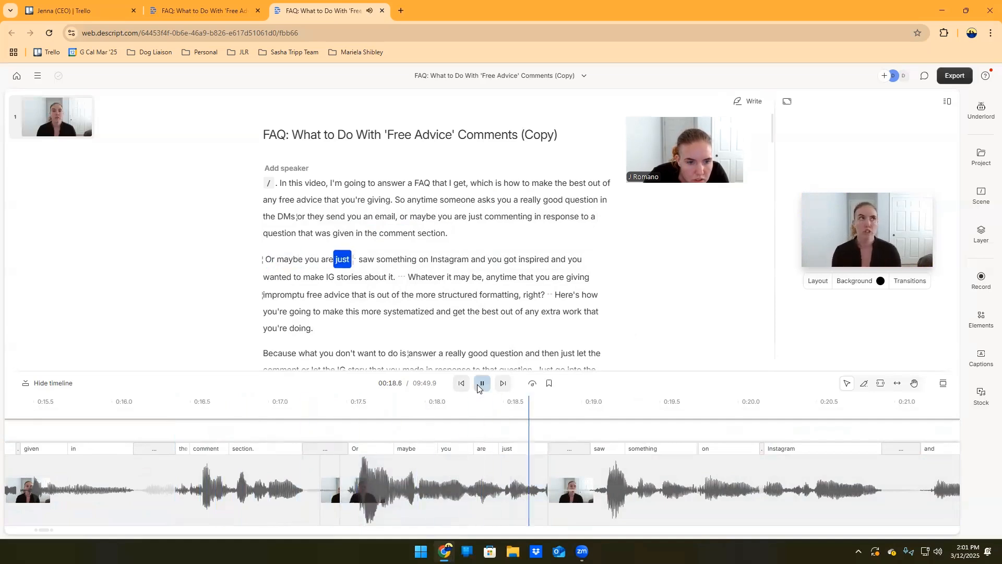
pyautogui.click(482, 383)
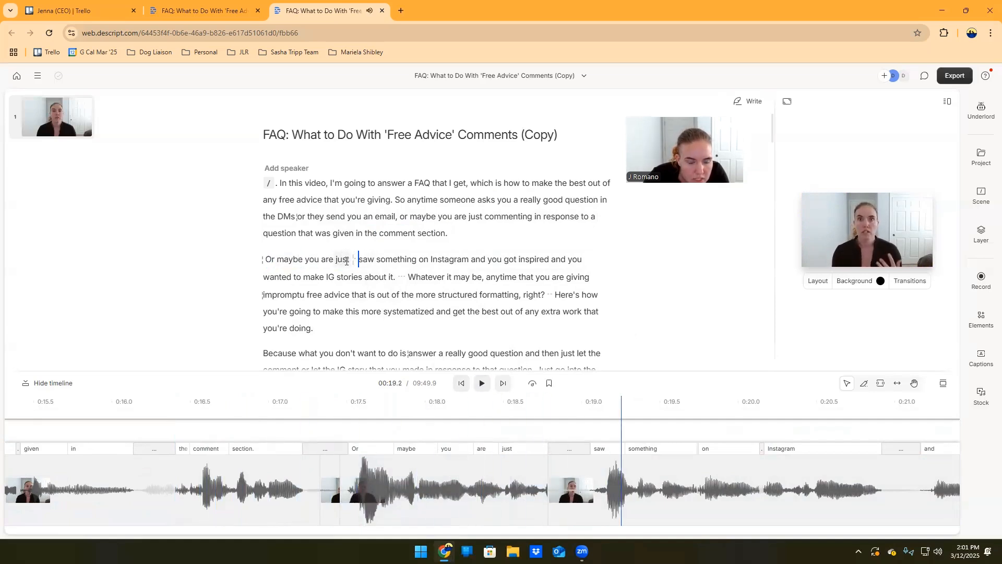
pyautogui.hotkey('ctrl', 'z')
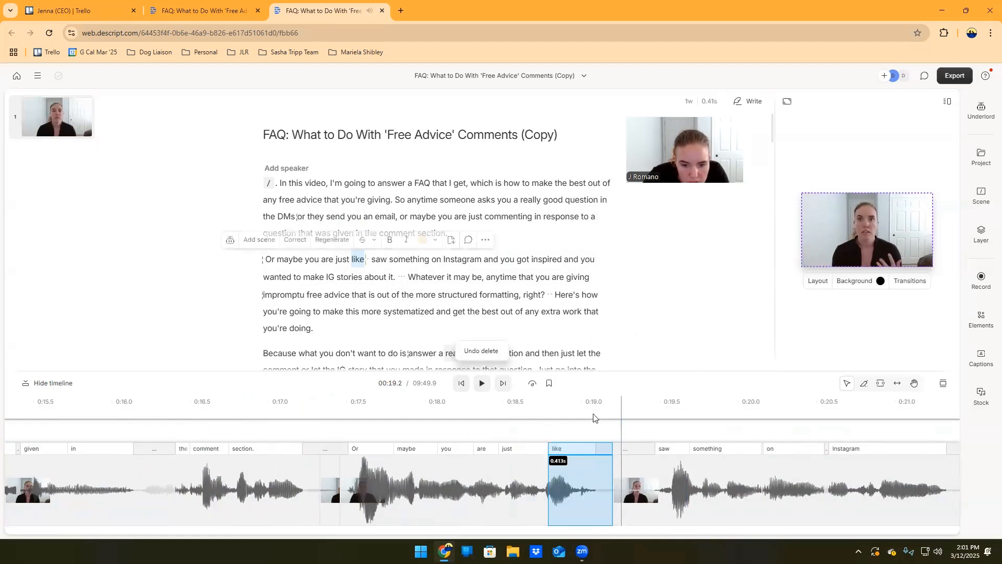
# - Split the "Or maybe you are just like" clip at about 18.8 seconds, at the start of "like"
pyautogui.click(565, 493)
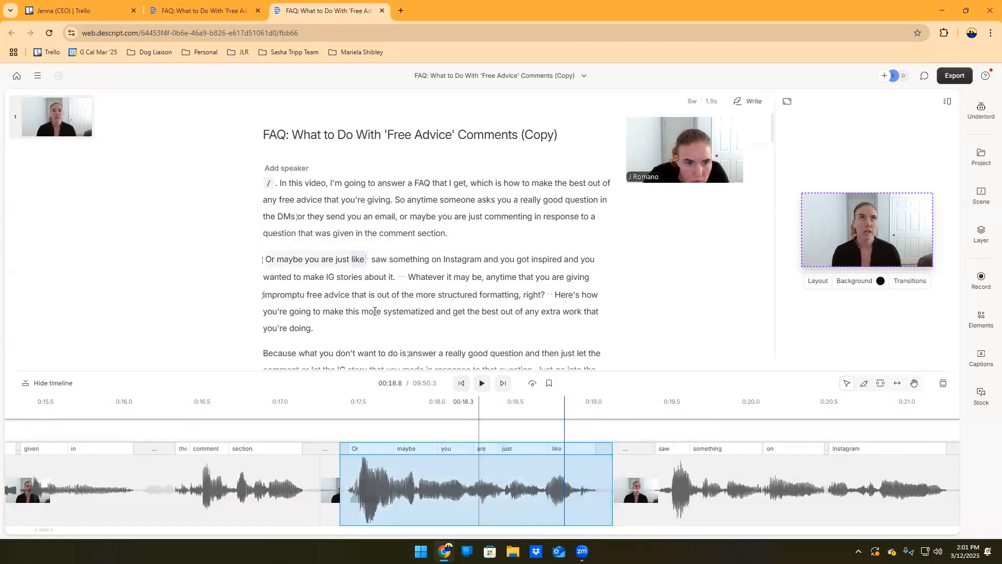
pyautogui.click(355, 261)
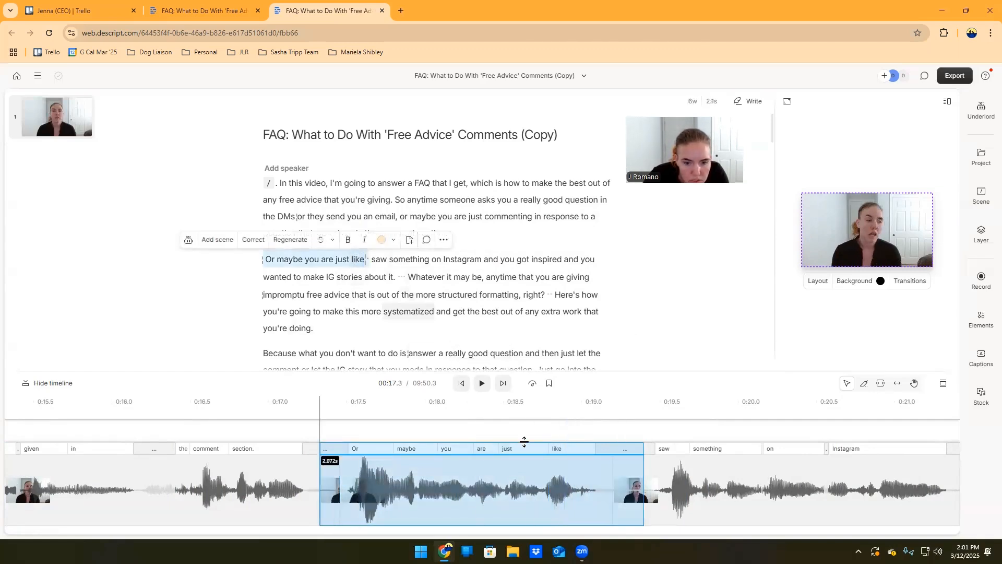
pyautogui.click(554, 491)
pyautogui.keyDown('ctrl'); pyautogui.scroll(1, 555, 491); pyautogui.keyUp('ctrl')
pyautogui.keyDown('ctrl'); pyautogui.scroll(3, 554, 491); pyautogui.keyUp('ctrl')
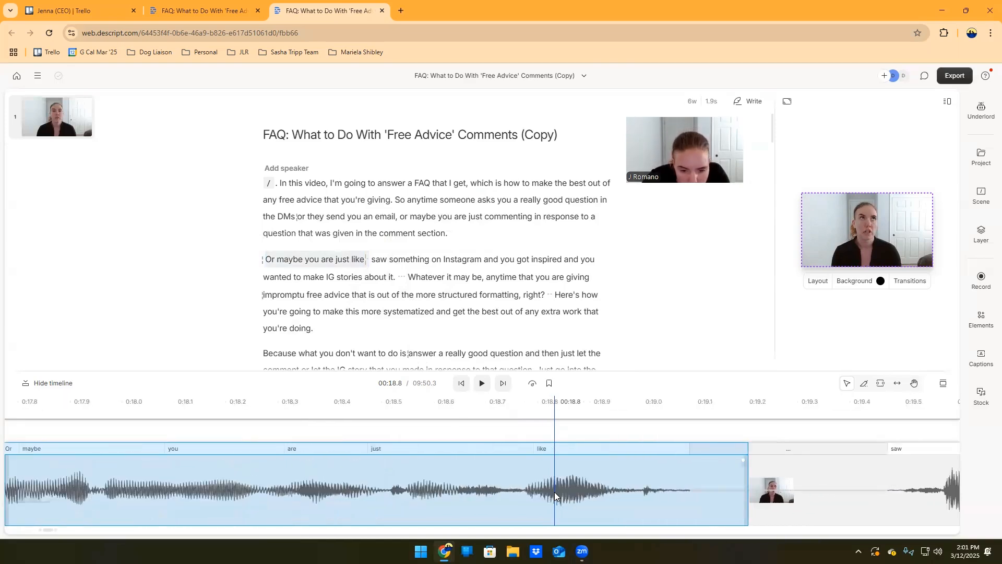
pyautogui.click(539, 494)
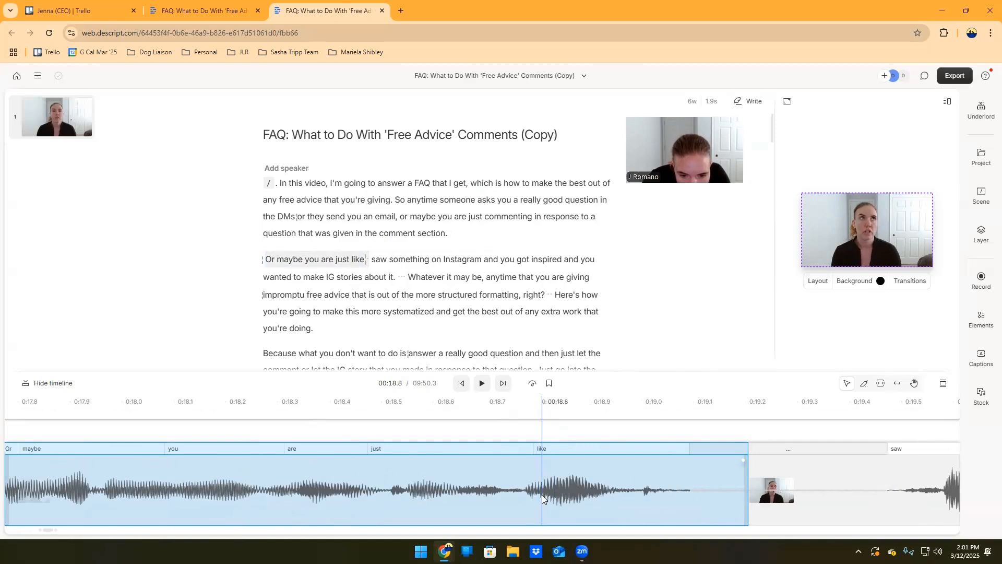
pyautogui.rightClick(542, 494)
pyautogui.click(556, 400)
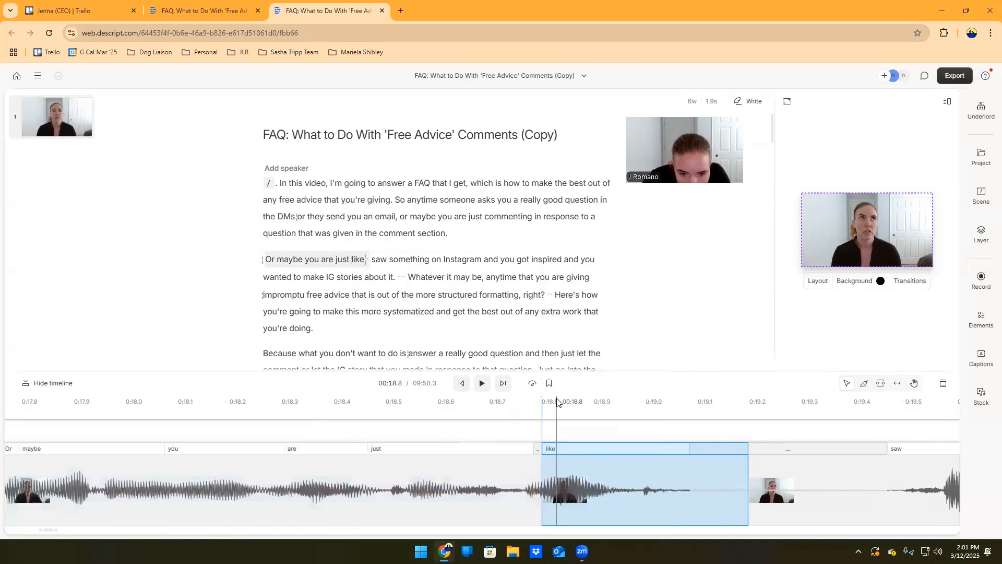
# - Play on from the new split and split the clip again at about 19.0 seconds, at the end of "like"
pyautogui.click(484, 384)
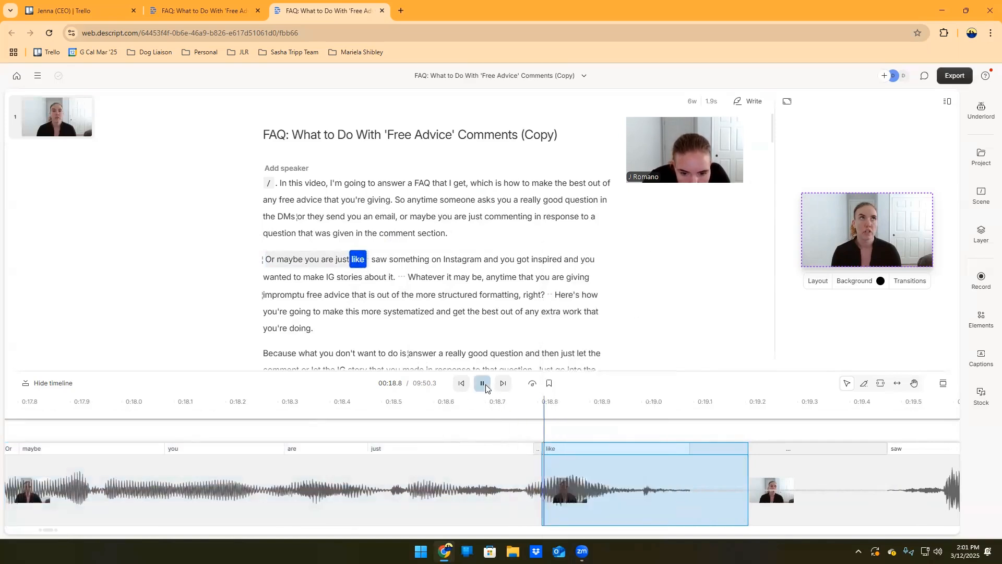
pyautogui.rightClick(691, 506)
pyautogui.click(725, 468)
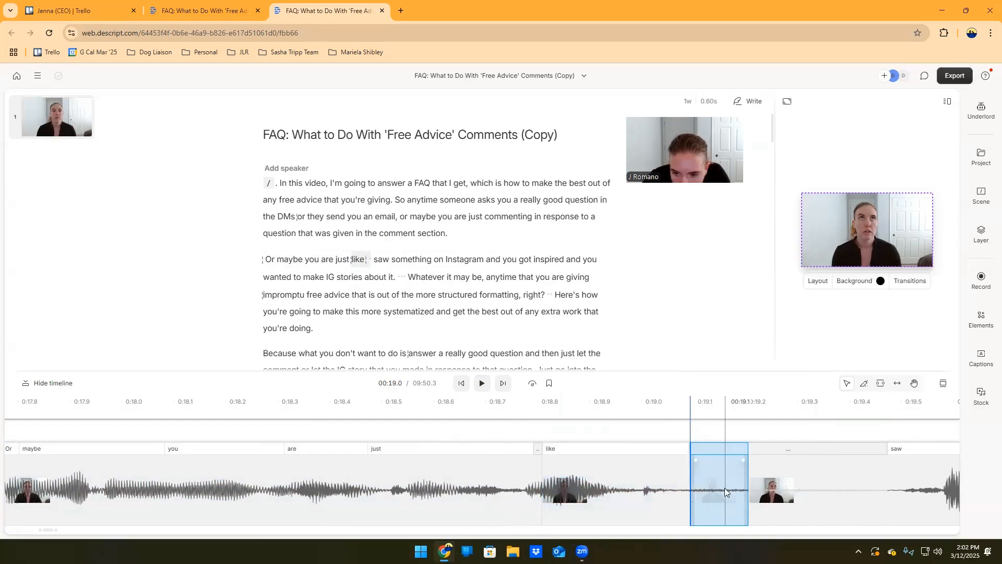
# - Try splitting the "like" clip at about 18.9 seconds, and undo that split
pyautogui.click(621, 488)
pyautogui.rightClick(615, 487)
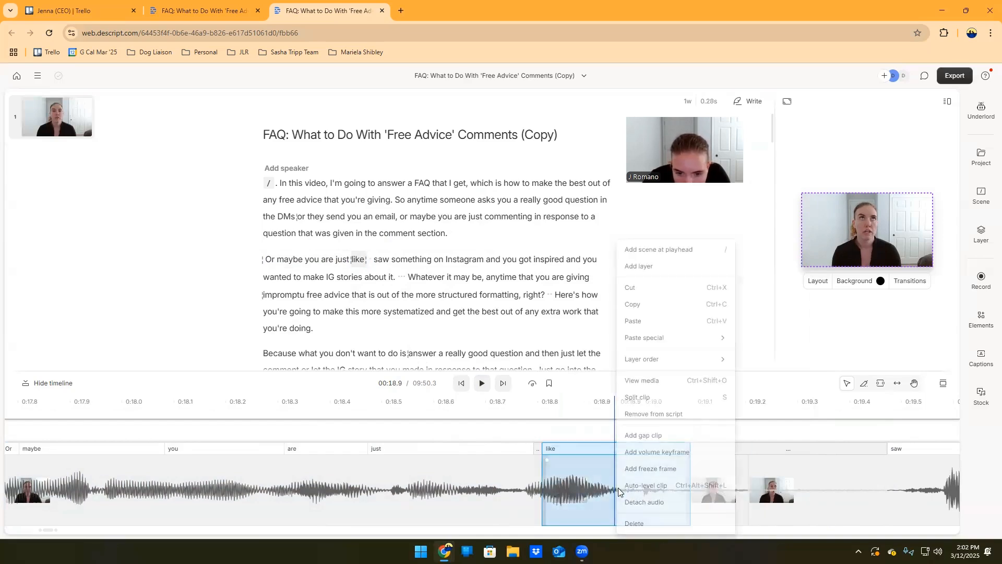
pyautogui.click(653, 402)
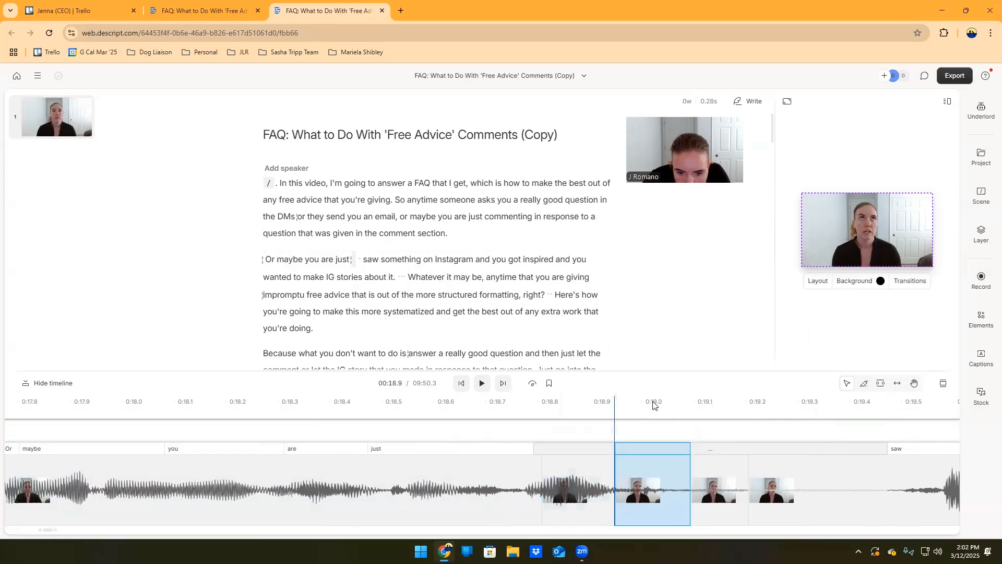
pyautogui.hotkey('ctrl', 'z')
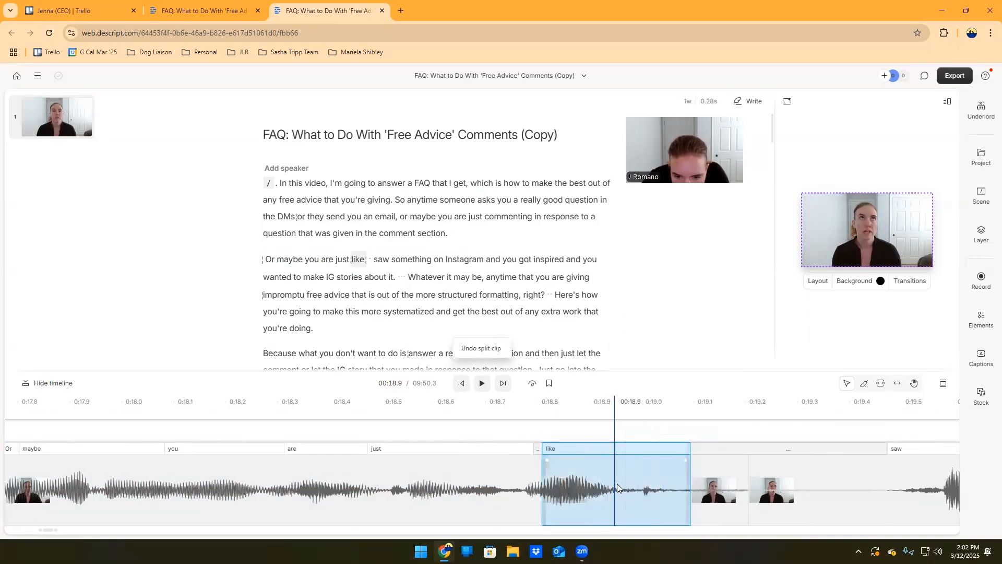
# - Listen to the tail of the "like" clip and delete that clip from the timeline
pyautogui.click(636, 495)
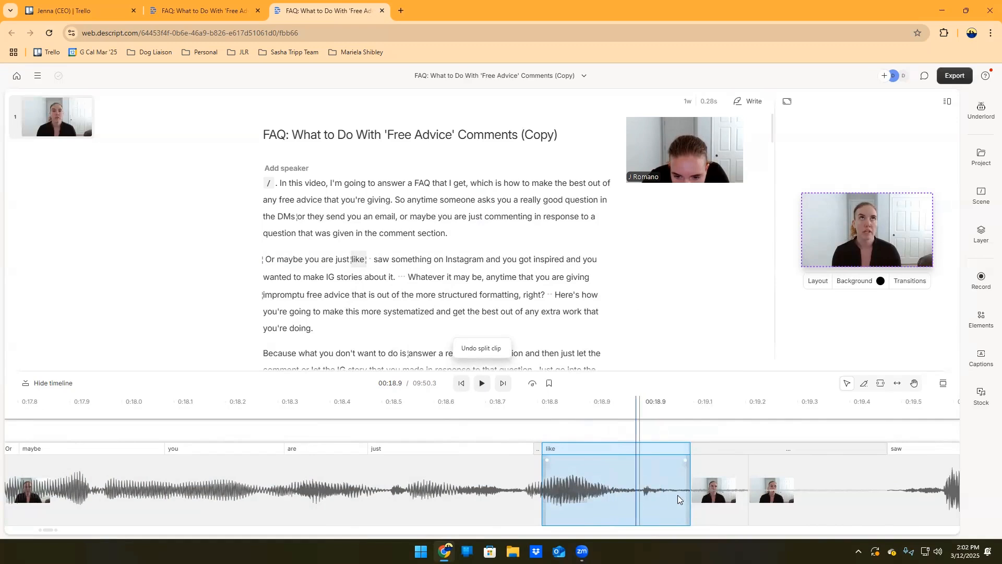
pyautogui.click(644, 495)
pyautogui.click(480, 384)
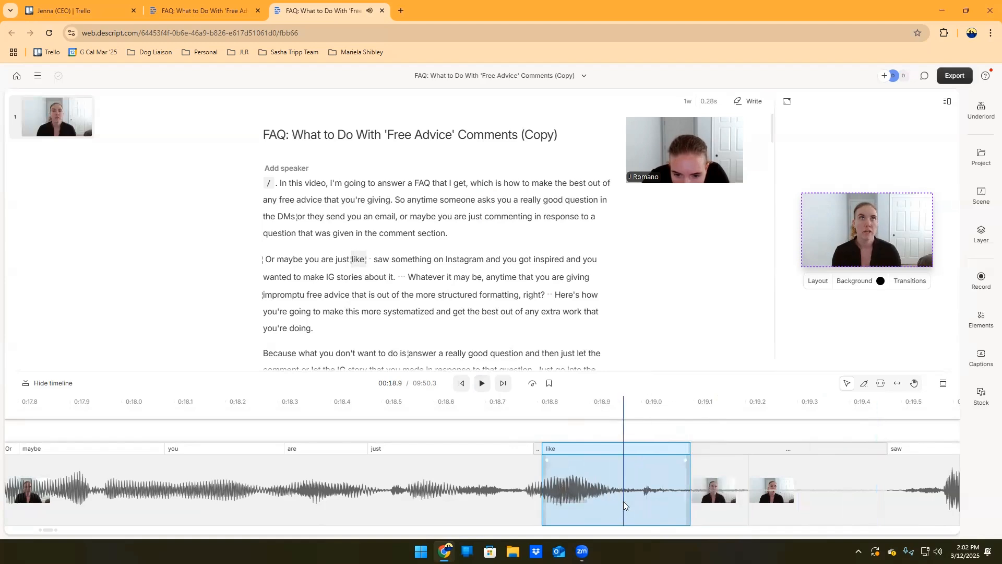
pyautogui.rightClick(573, 501)
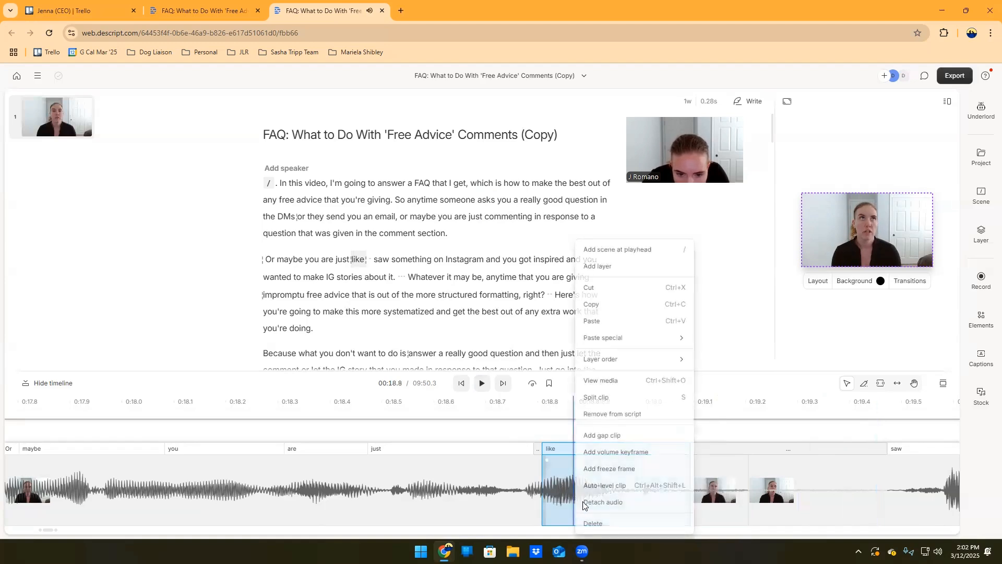
pyautogui.click(599, 523)
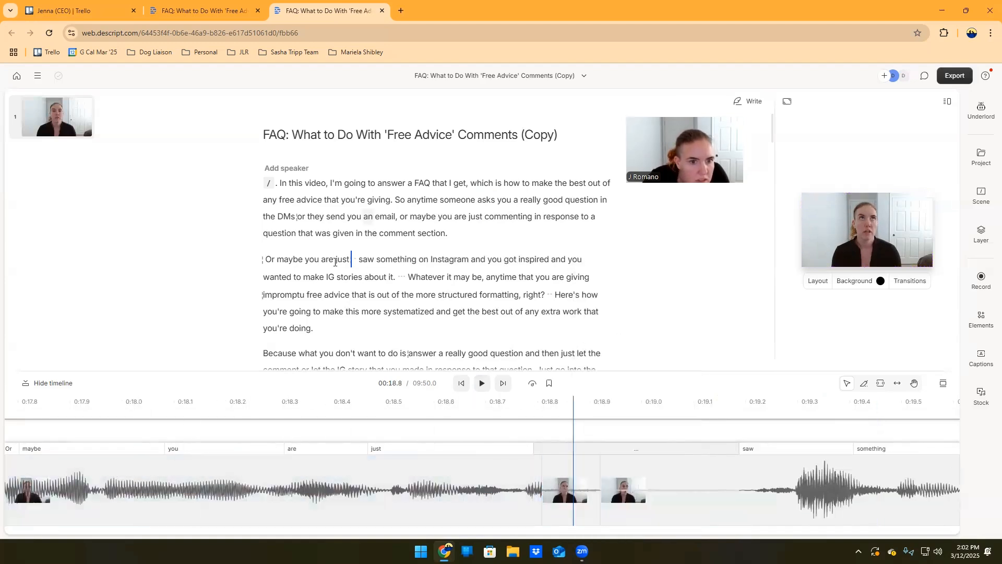
# - Play back the sentence from "Or maybe" to "saw" and delete the short silent clip left right after "just"
pyautogui.click(278, 260)
pyautogui.click(481, 385)
pyautogui.press('space')
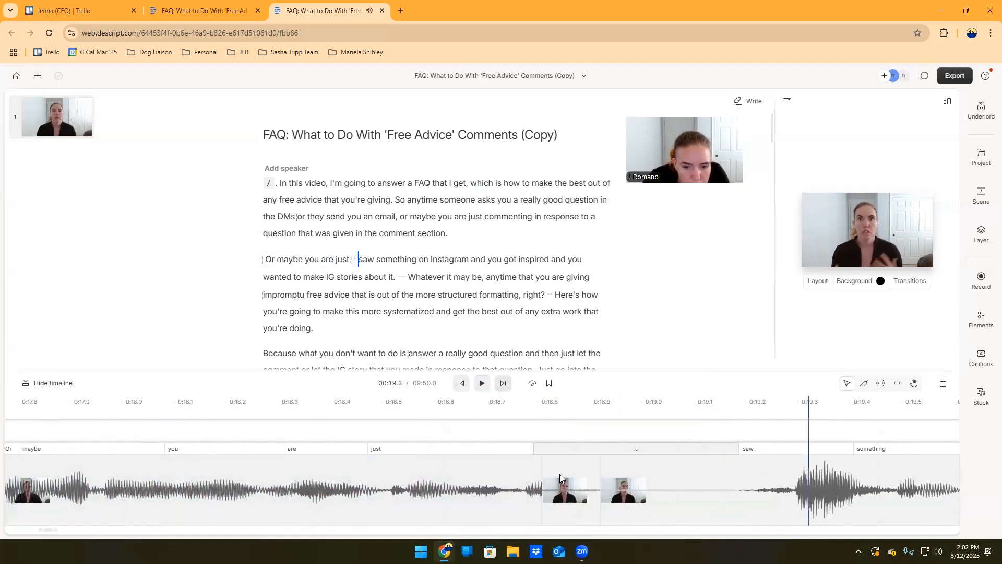
pyautogui.click(570, 498)
pyautogui.rightClick(570, 498)
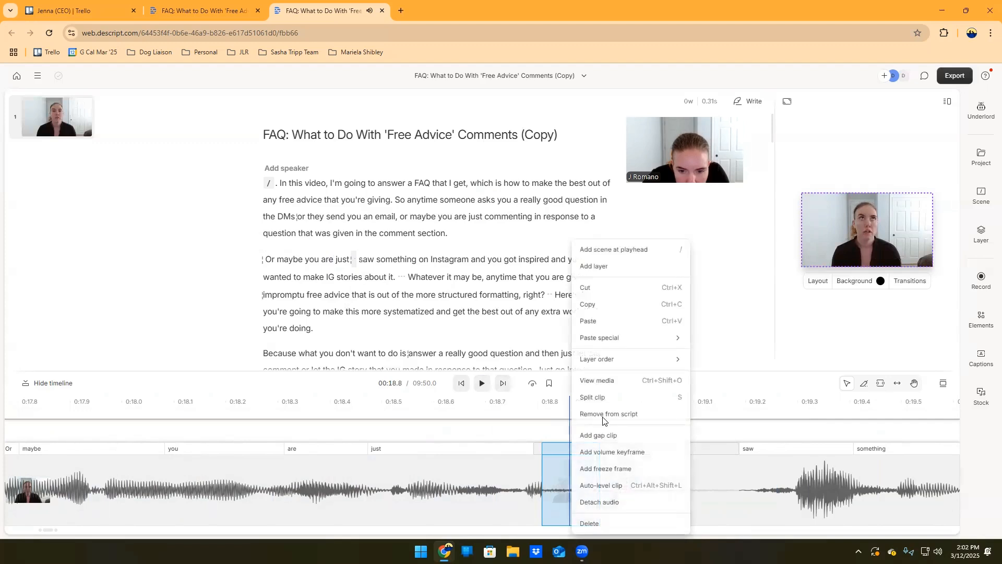
pyautogui.click(606, 525)
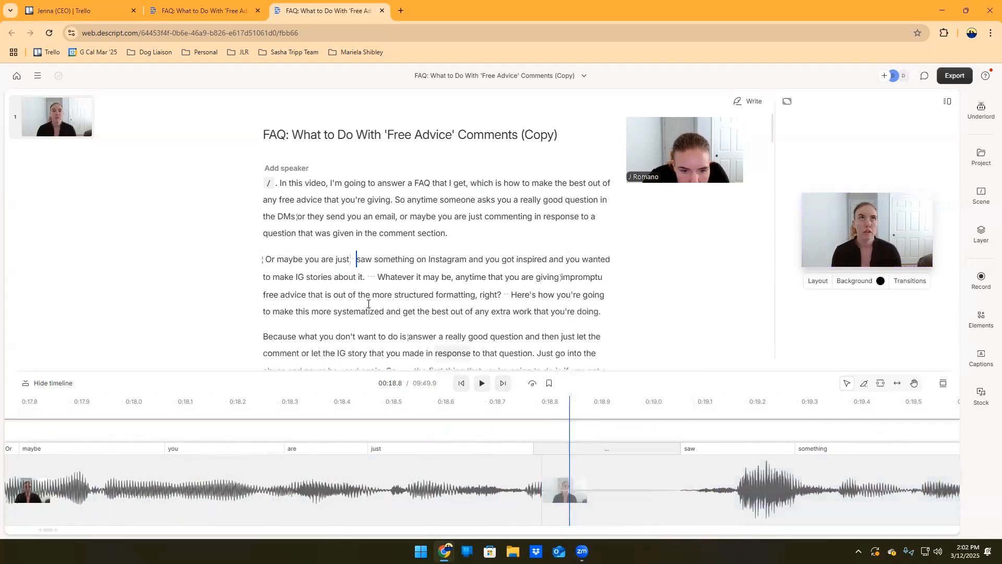
# - Replay the sentence from "Or maybe" to check the shortened pause between "just" and "saw"
pyautogui.click(280, 259)
pyautogui.click(482, 384)
pyautogui.click(482, 384)
pyautogui.click(574, 477)
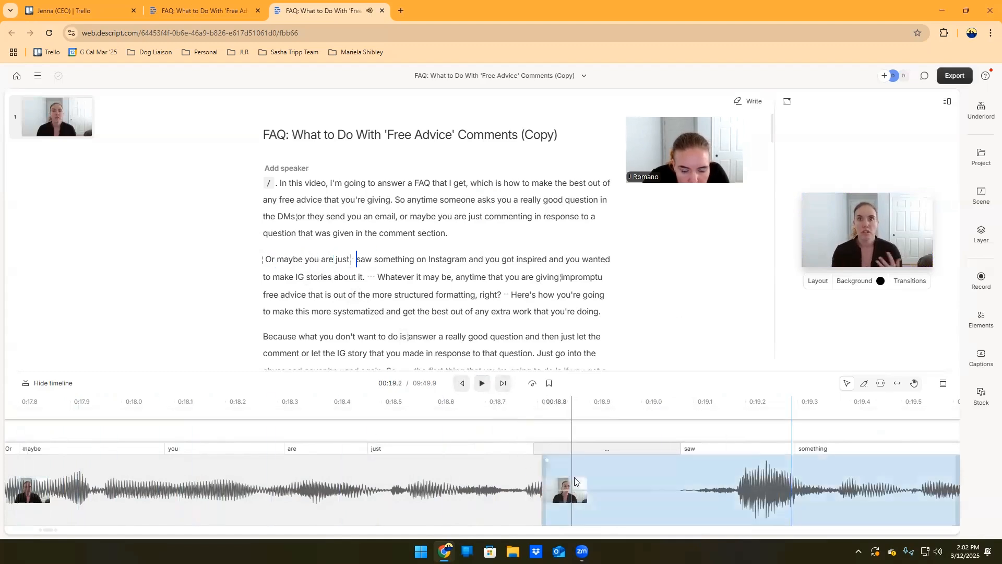
# - Undo the clip deletions and both splits around the word "like"
pyautogui.hotkey('ctrl', 'z')
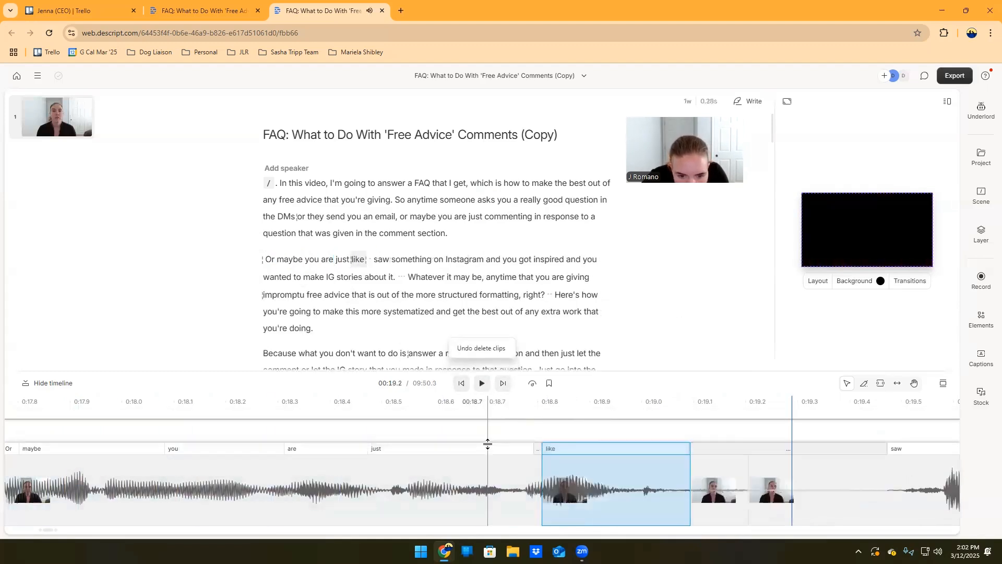
pyautogui.click(522, 469)
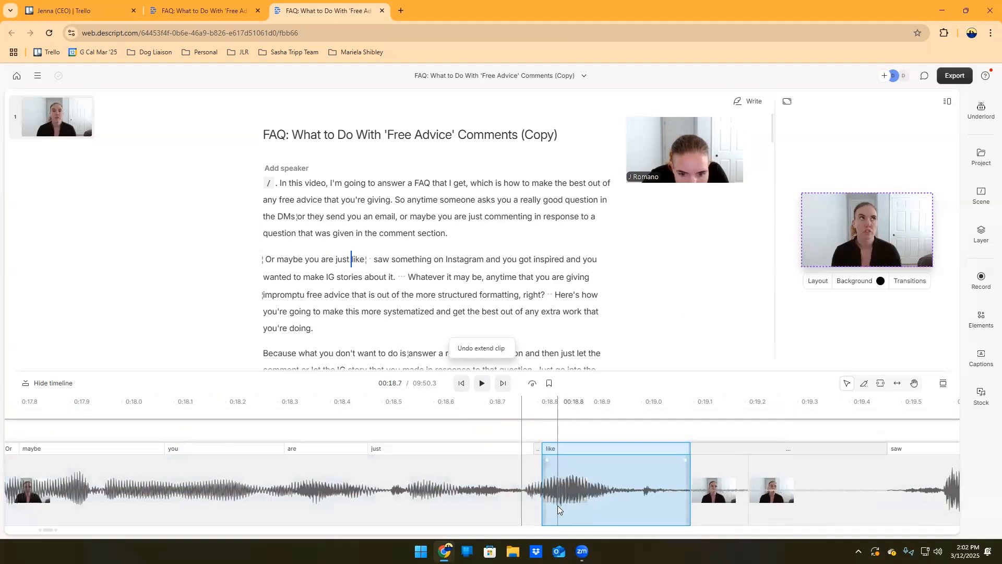
pyautogui.hotkey('ctrl', 'z')
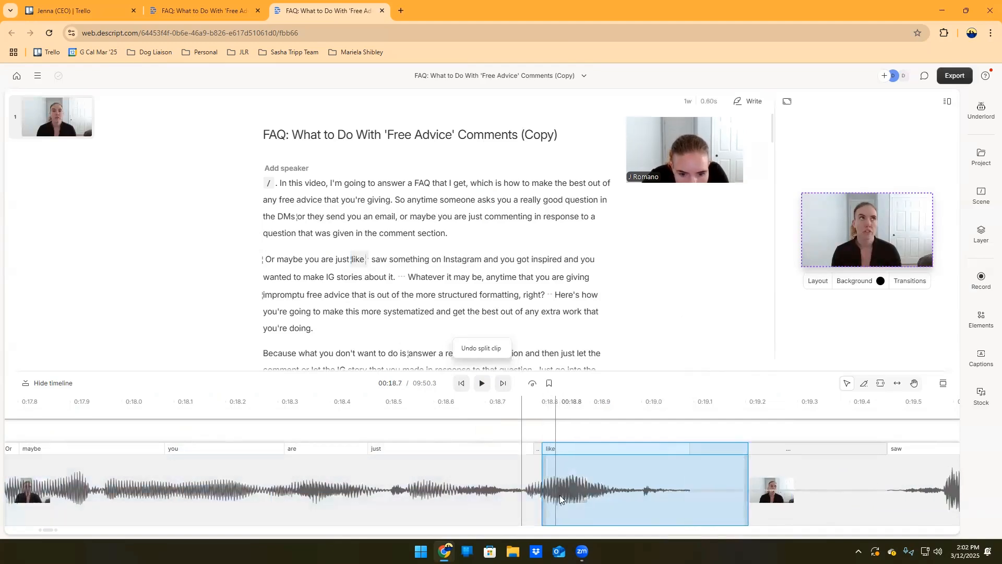
pyautogui.hotkey('ctrl', 'z')
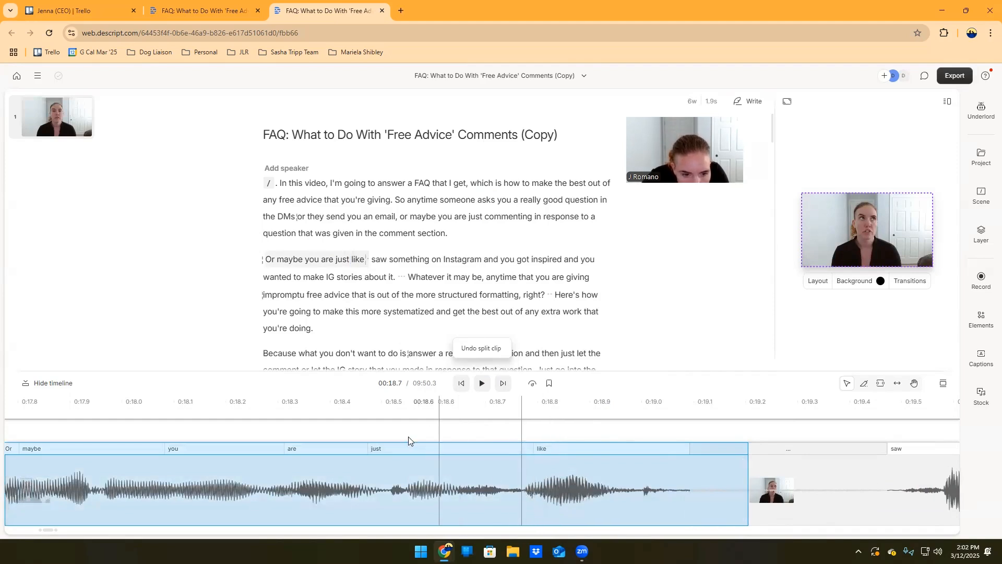
# - Split the clip just before "like" at about 18.7 seconds, and split the pause shortly before "saw"
pyautogui.click(513, 496)
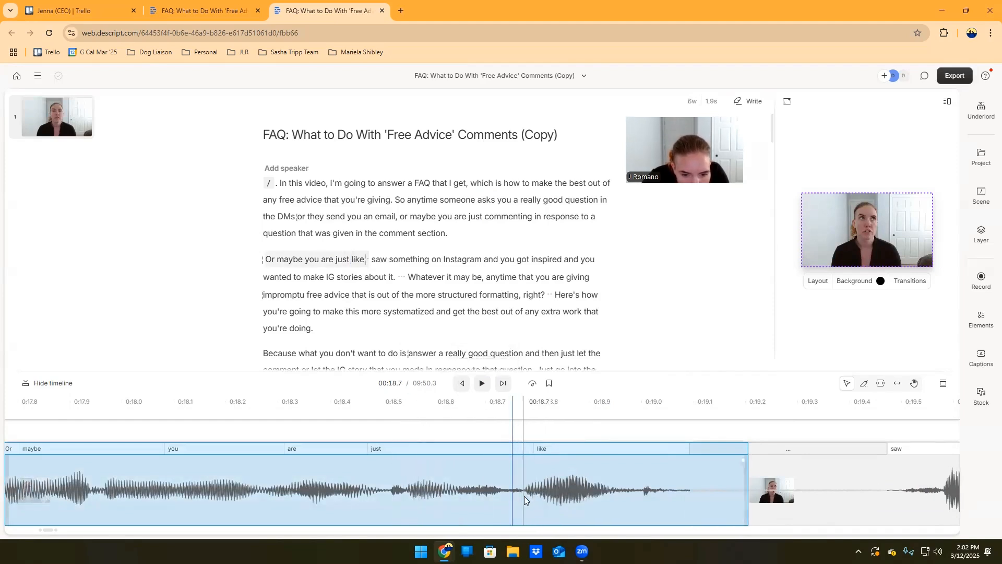
pyautogui.rightClick(524, 496)
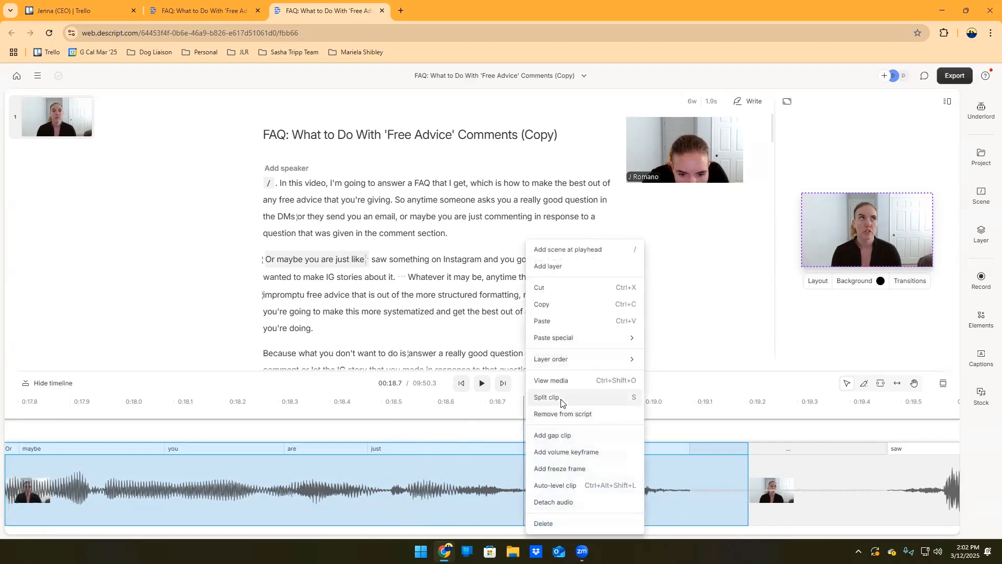
pyautogui.click(553, 397)
# - Delete the "like" clip and the silent clip following it, and place the playhead at 18.2 seconds in the preceding clip
pyautogui.click(695, 503)
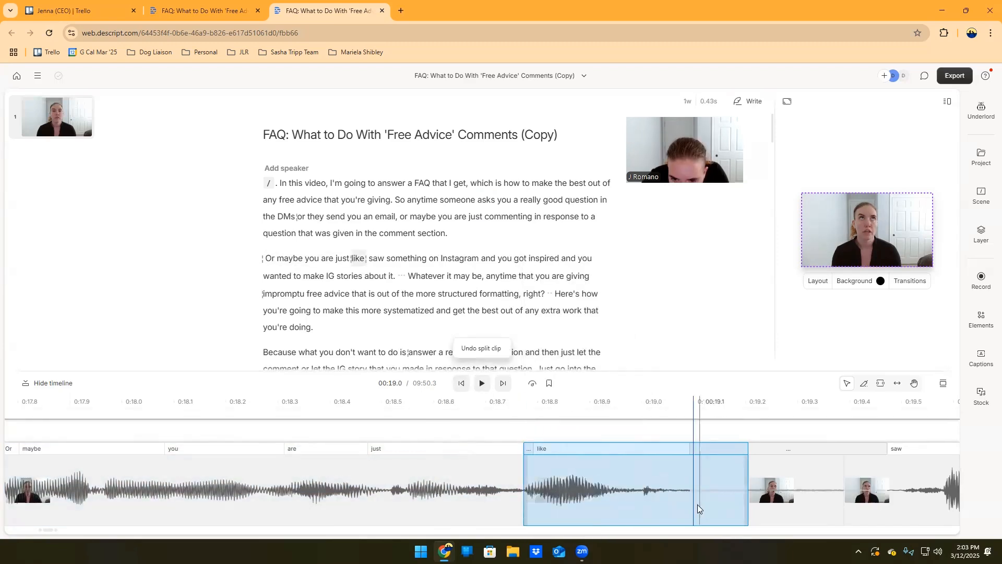
pyautogui.rightClick(655, 505)
pyautogui.click(681, 525)
pyautogui.click(598, 479)
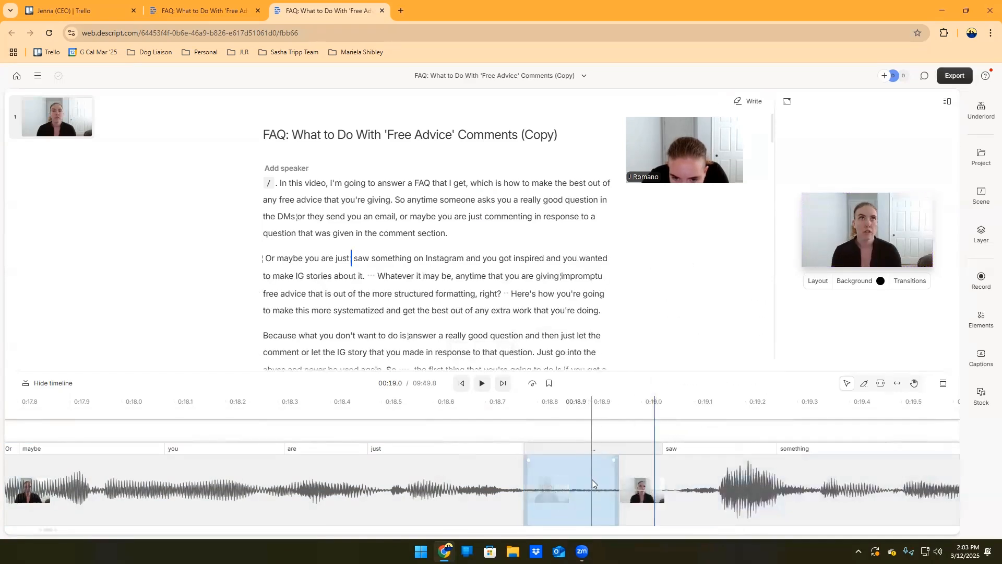
pyautogui.rightClick(591, 479)
pyautogui.click(615, 526)
pyautogui.click(390, 485)
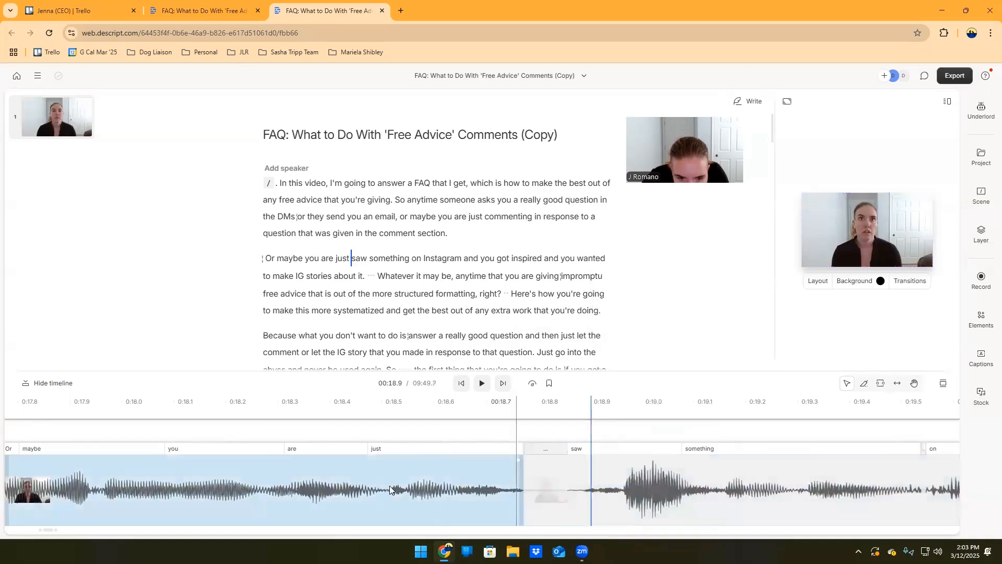
pyautogui.click(252, 487)
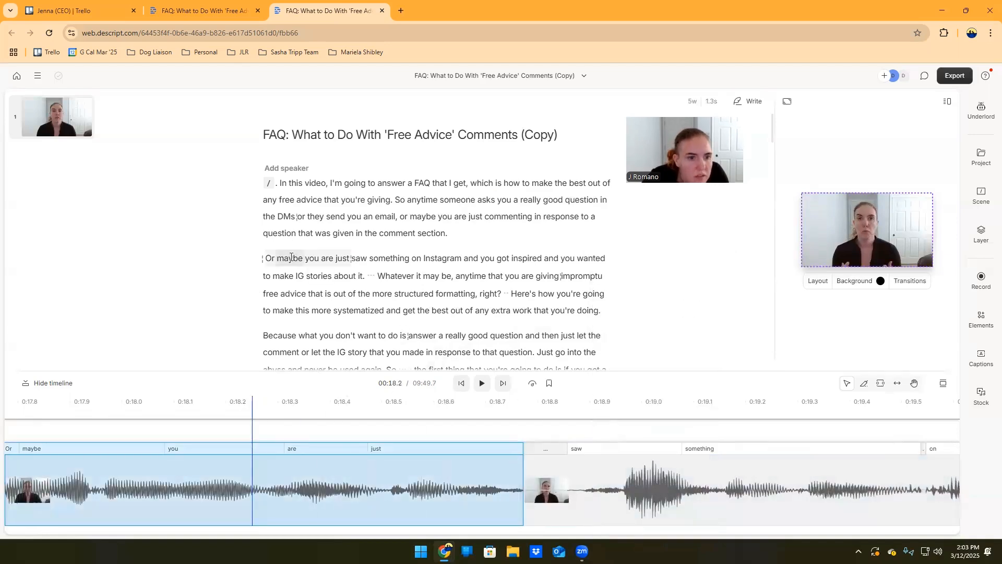
# - Replay the second paragraph from "Or maybe you are just saw something" to check how the edited sentence flows
pyautogui.click(278, 259)
pyautogui.click(483, 384)
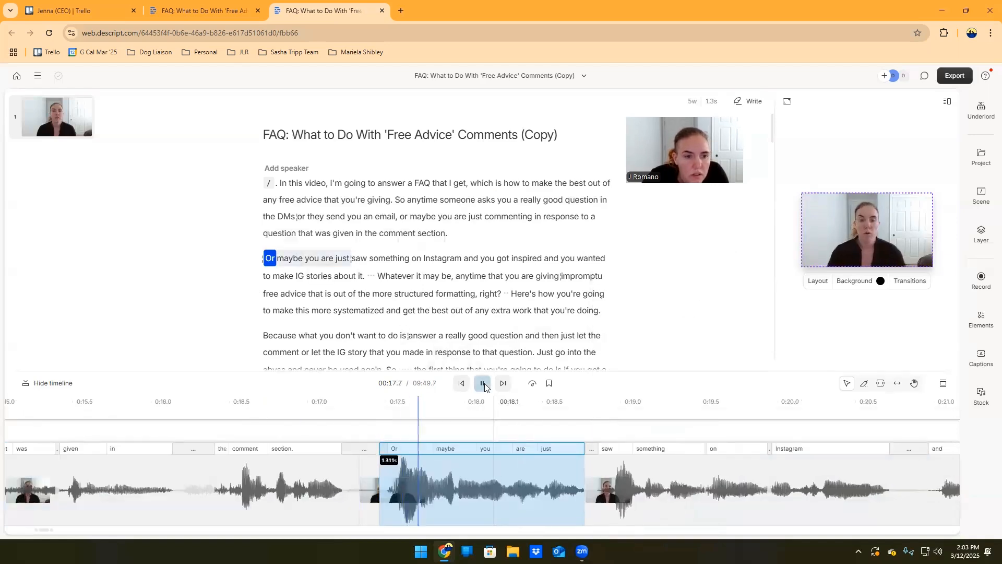
pyautogui.click(482, 383)
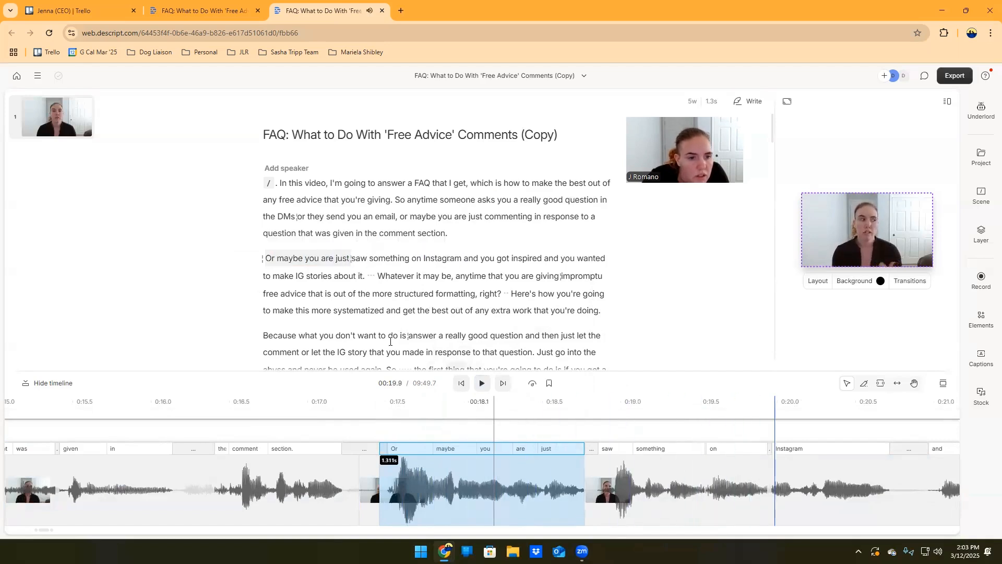
# - Delete the word "are" between "you" and "just" in the second paragraph
pyautogui.click(323, 258)
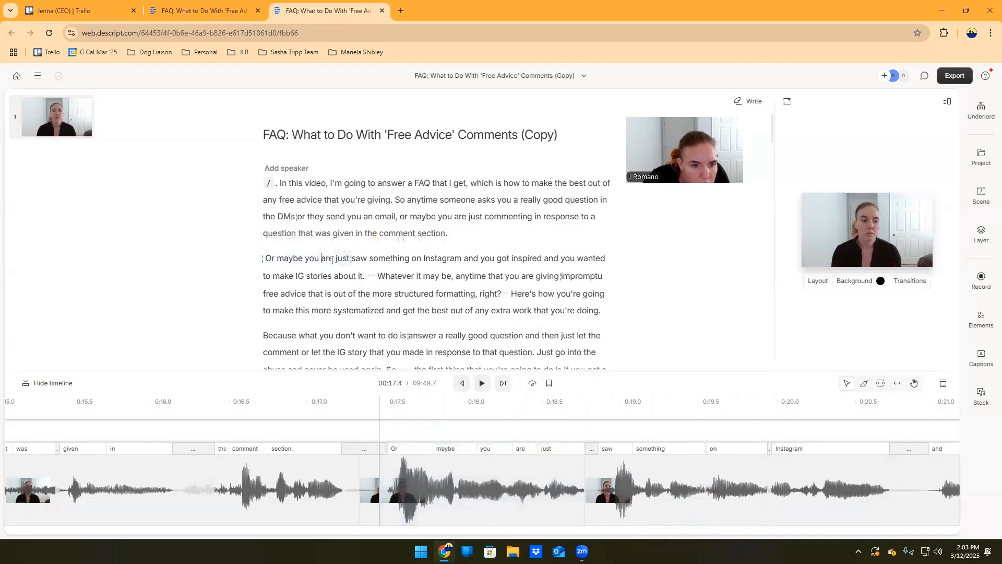
pyautogui.moveTo(322, 257); pyautogui.dragTo(333, 259)
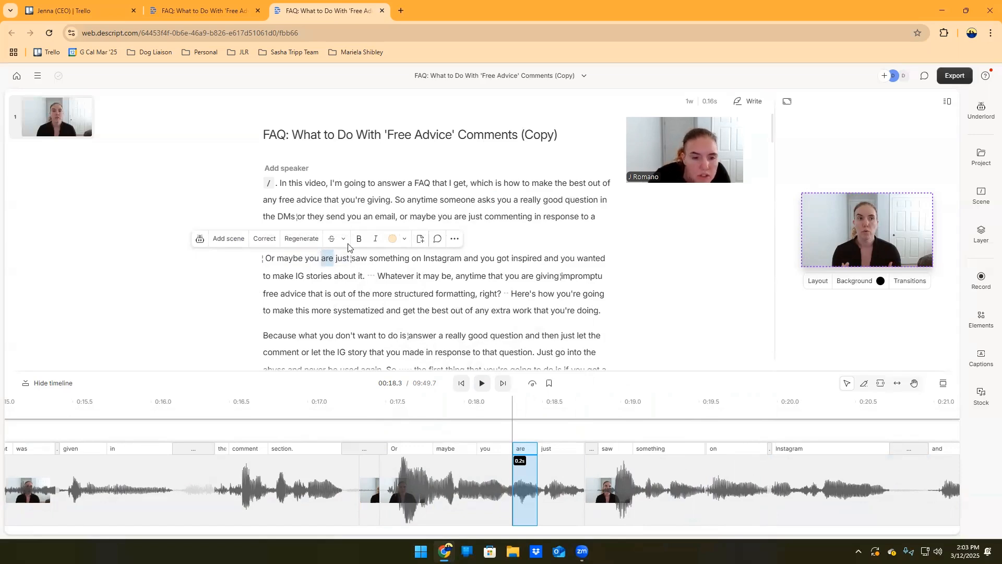
pyautogui.press('BackSpace')
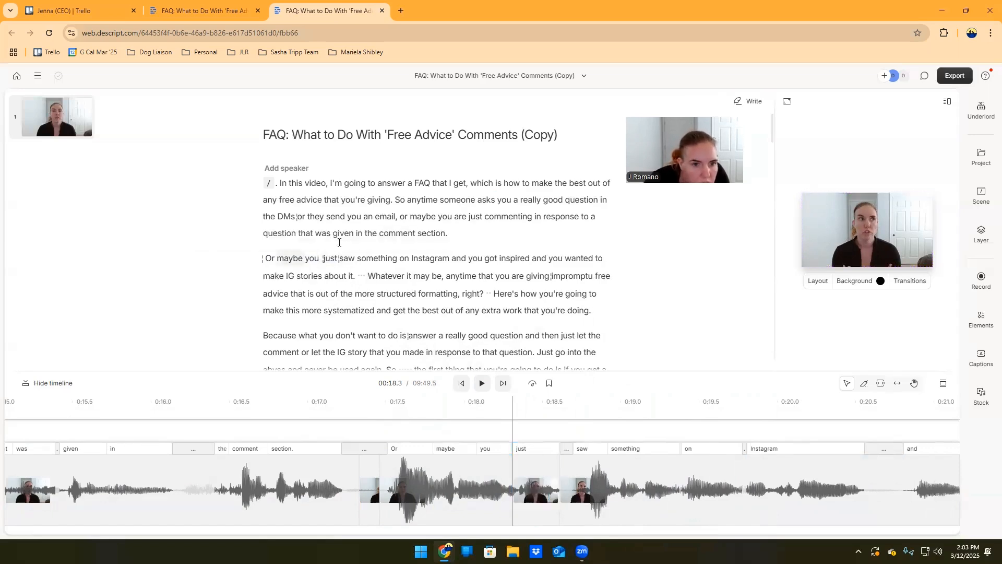
# - Play the cut at "just saw", and replay from before "comment section" through the pause after "make IG stories about it."
pyautogui.click(481, 383)
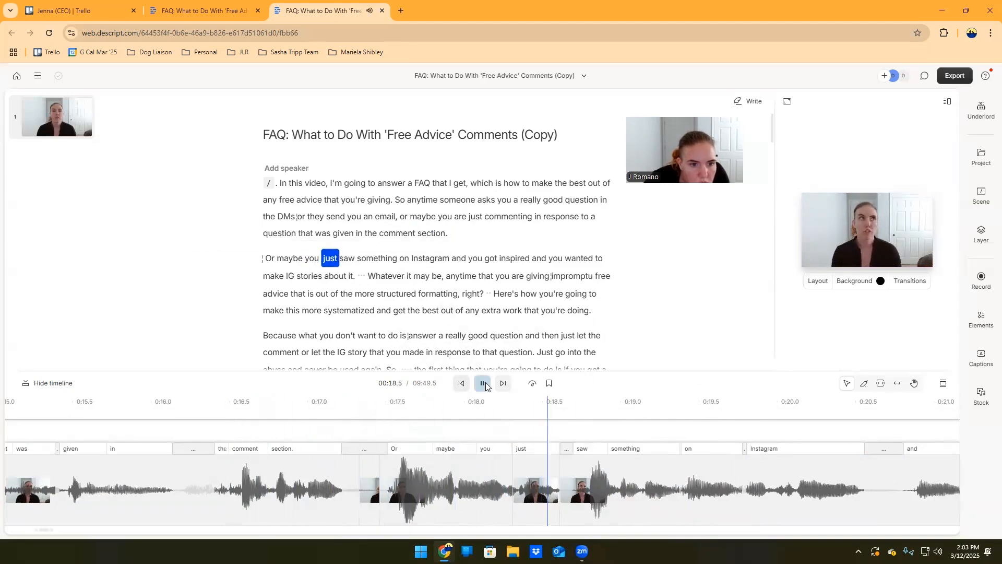
pyautogui.press('space')
pyautogui.click(374, 233)
pyautogui.click(481, 383)
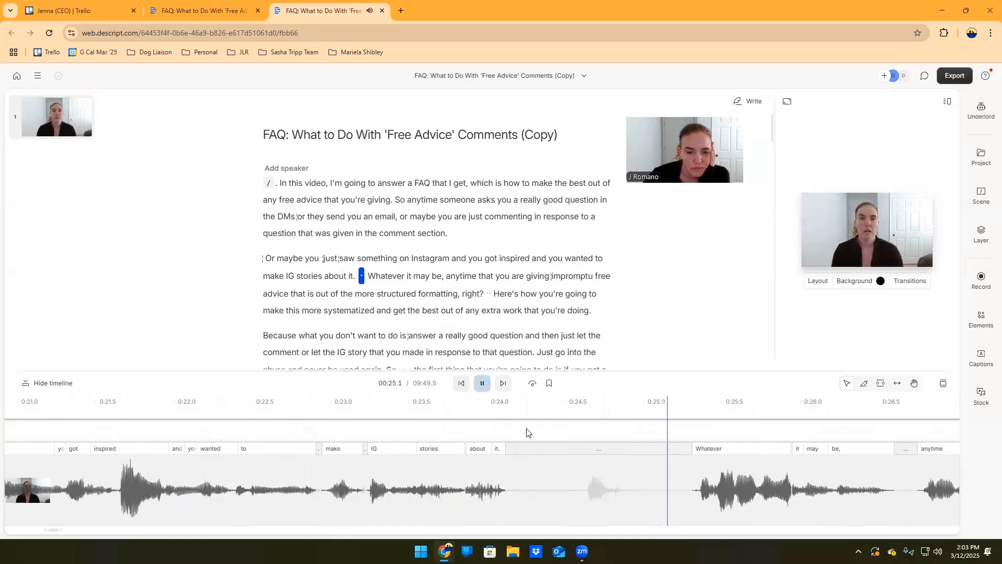
# - Split the pause between "about it." and "Whatever" at 24.5 and 24.9 seconds, and delete the silent clip between the splits
pyautogui.click(578, 492)
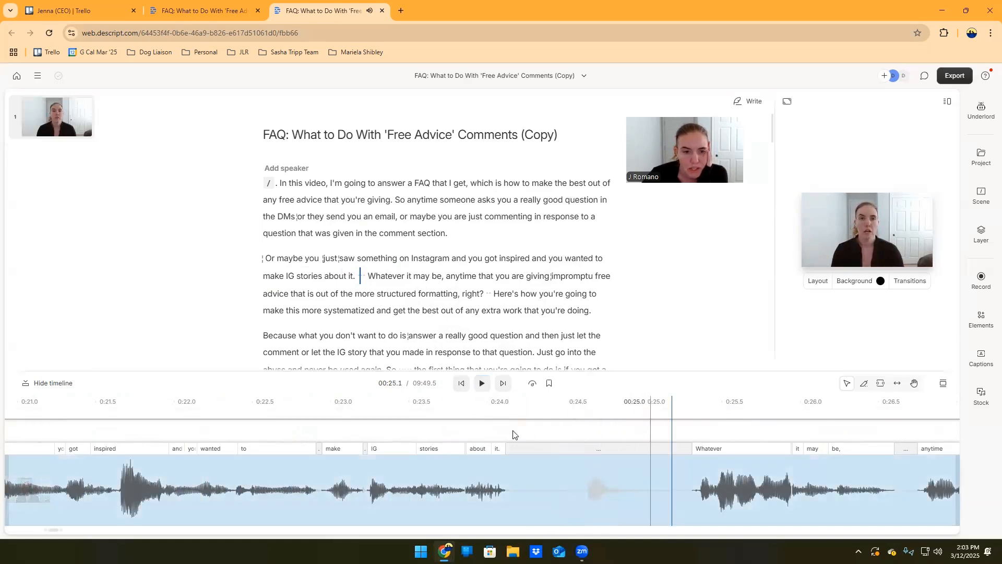
pyautogui.click(577, 501)
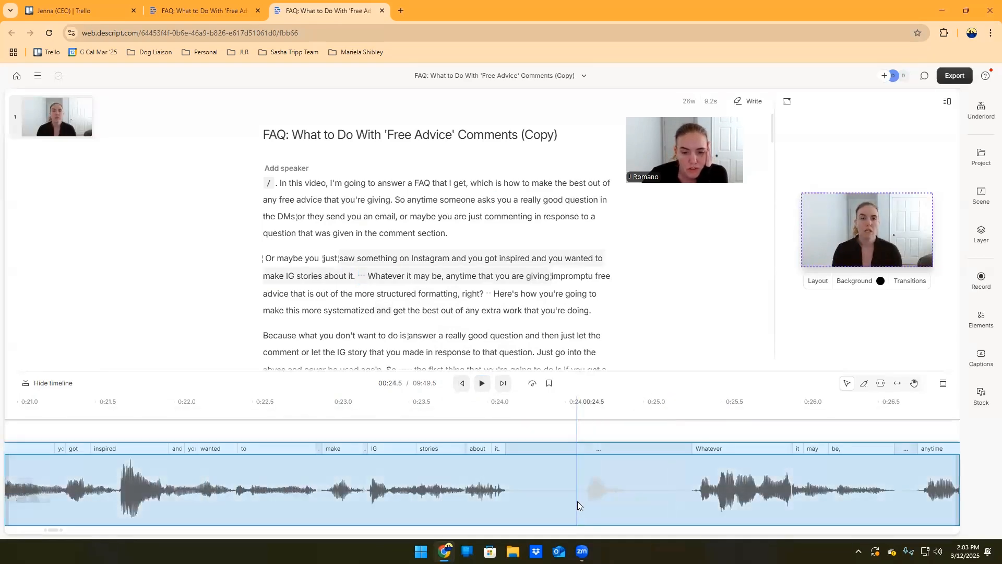
pyautogui.rightClick(578, 501)
pyautogui.click(598, 398)
pyautogui.click(637, 495)
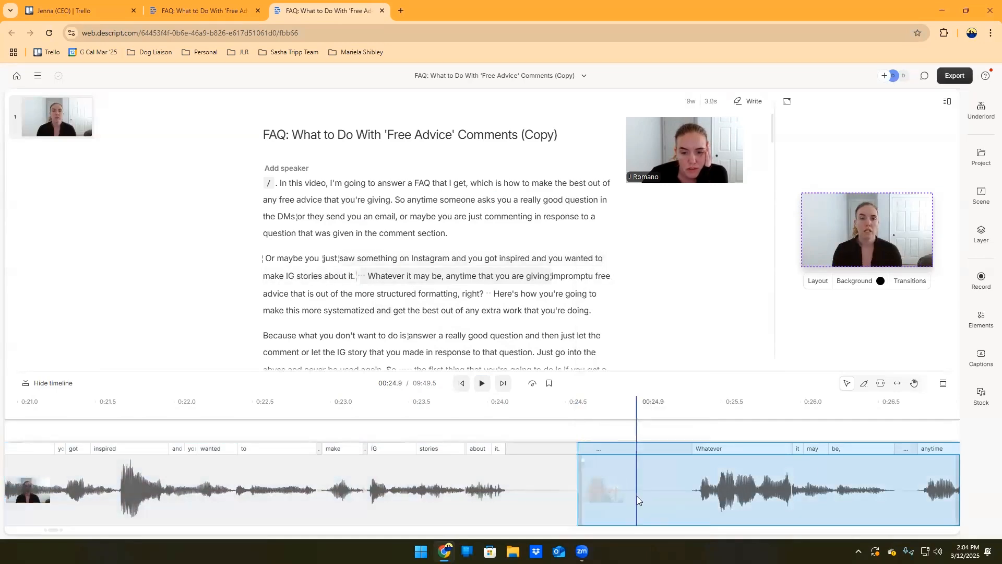
pyautogui.rightClick(637, 495)
pyautogui.click(660, 398)
pyautogui.click(609, 500)
pyautogui.rightClick(609, 500)
pyautogui.click(622, 525)
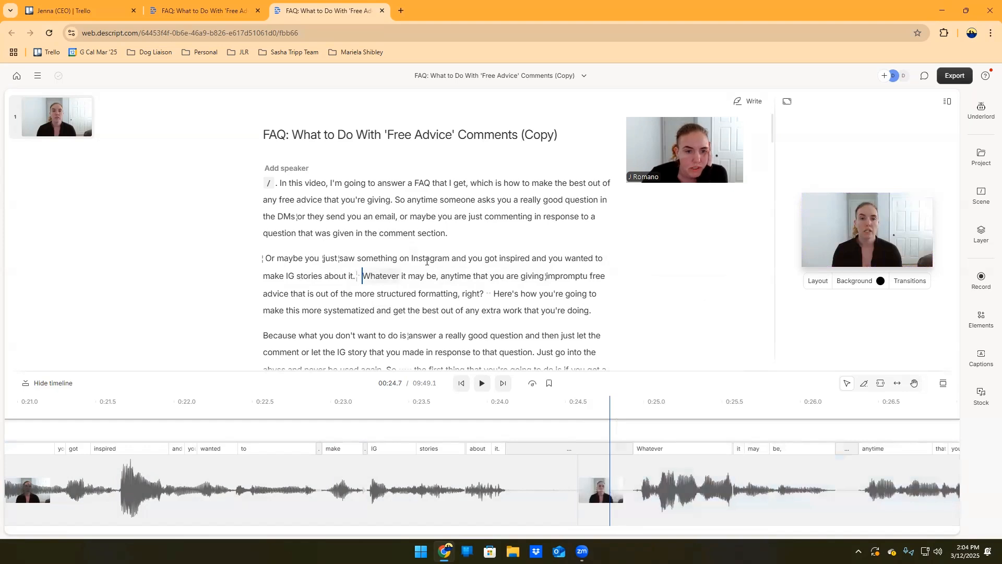
# - Play back the shortened pause before "Whatever", split it at 24.2 seconds, and delete the silent clip following that split
pyautogui.press('space')
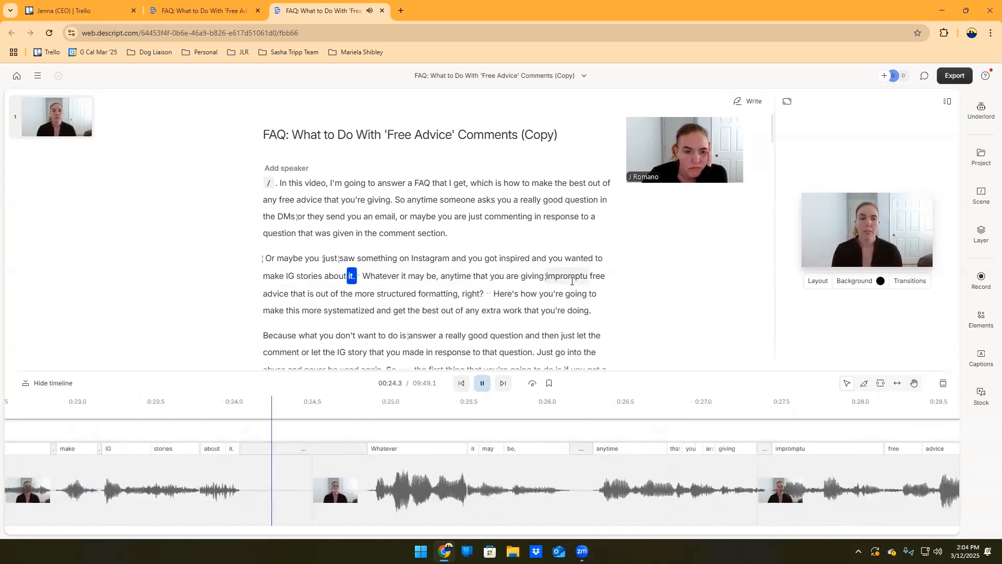
pyautogui.click(483, 383)
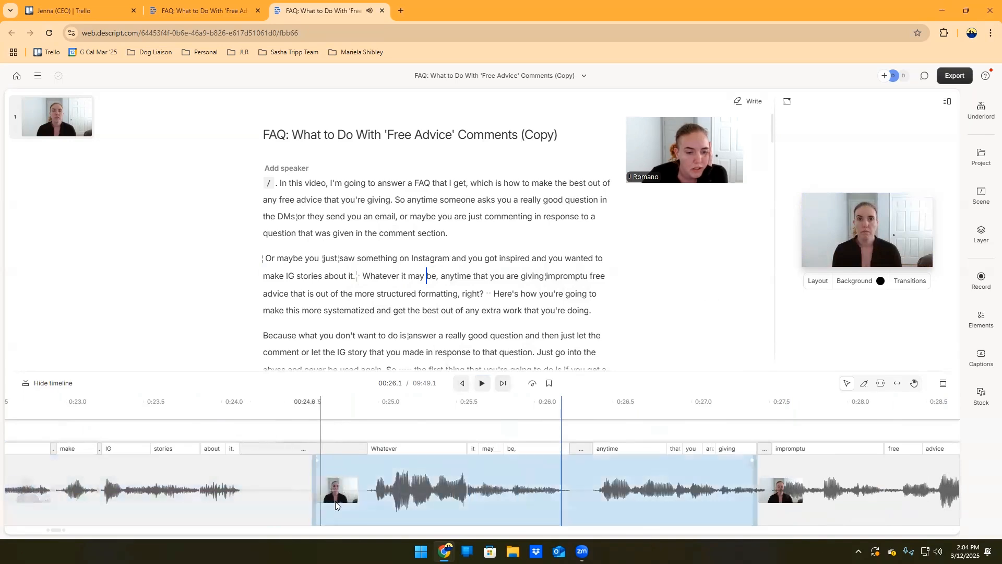
pyautogui.click(254, 507)
pyautogui.rightClick(254, 507)
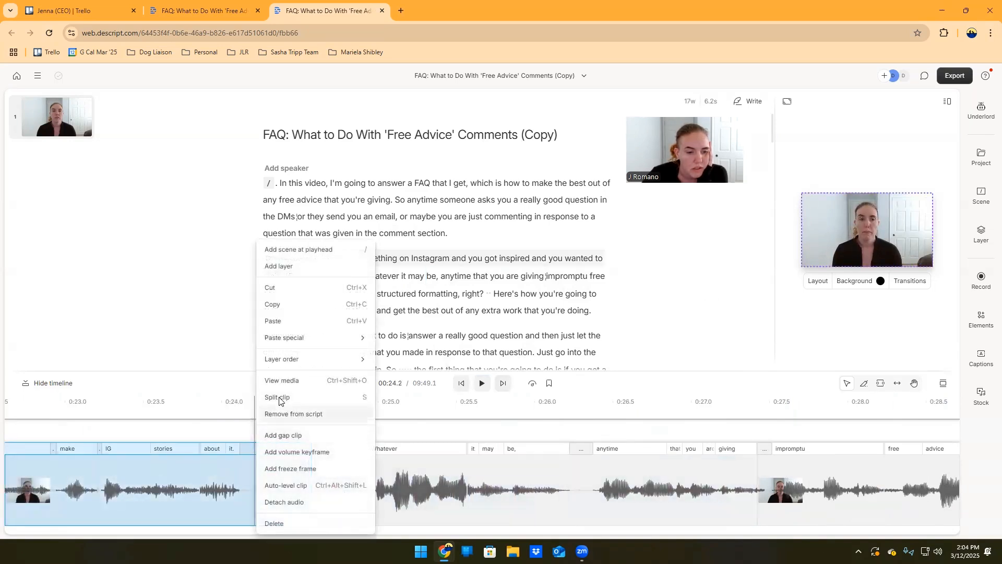
pyautogui.click(280, 397)
pyautogui.rightClick(280, 504)
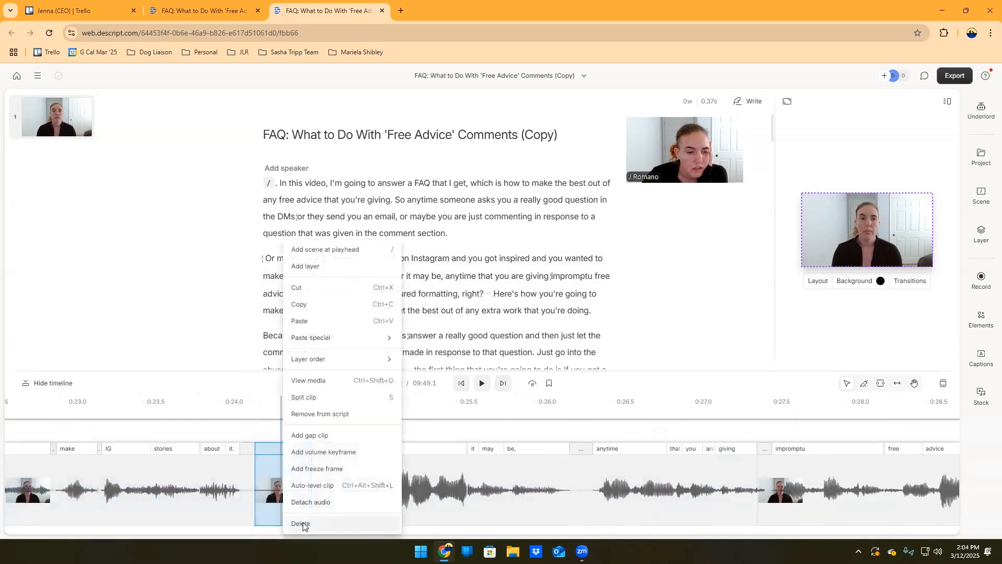
pyautogui.click(302, 524)
# - Replay from "and you wanted to make IG stories" past the pause between "advice" and "that"
pyautogui.click(533, 259)
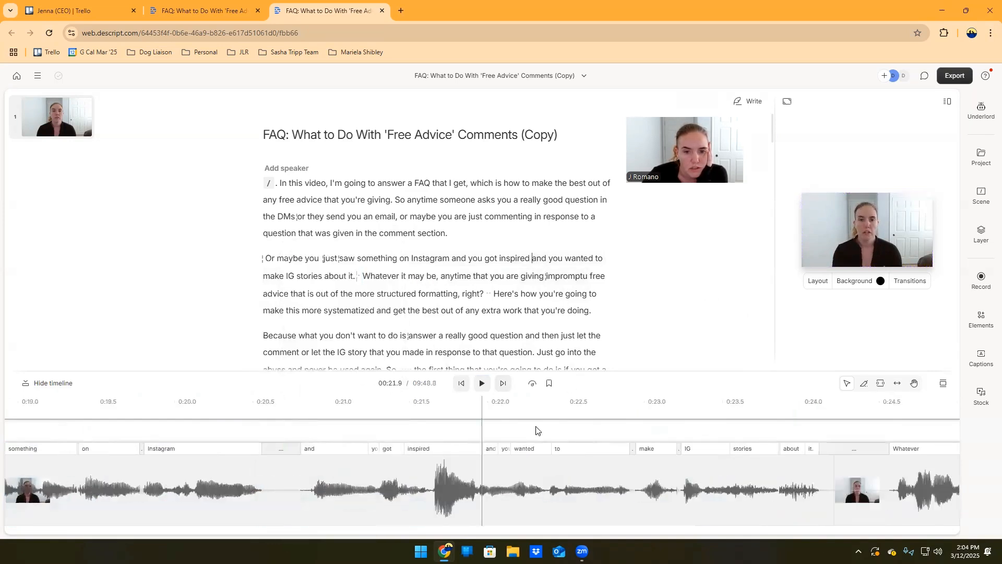
pyautogui.click(488, 381)
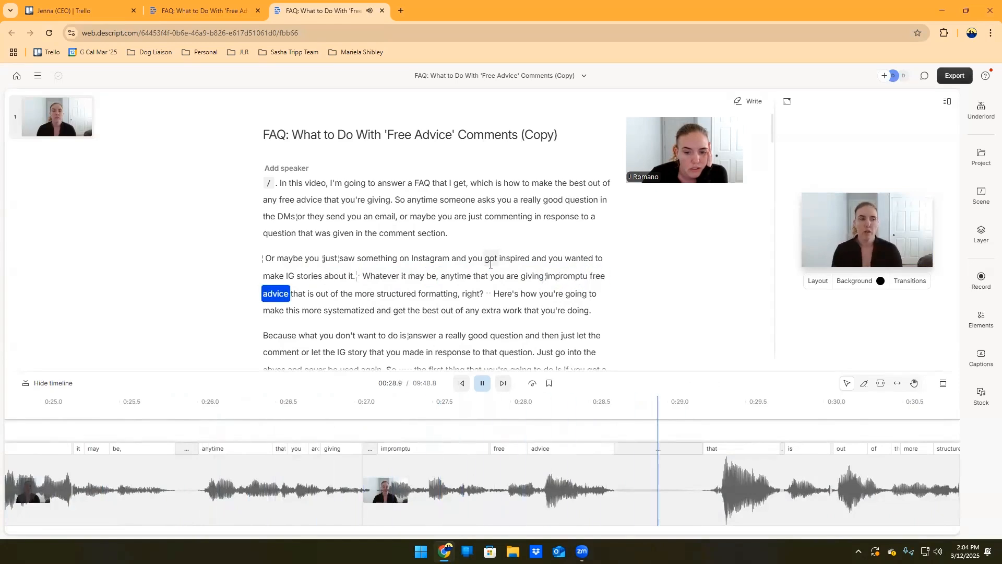
pyautogui.click(636, 498)
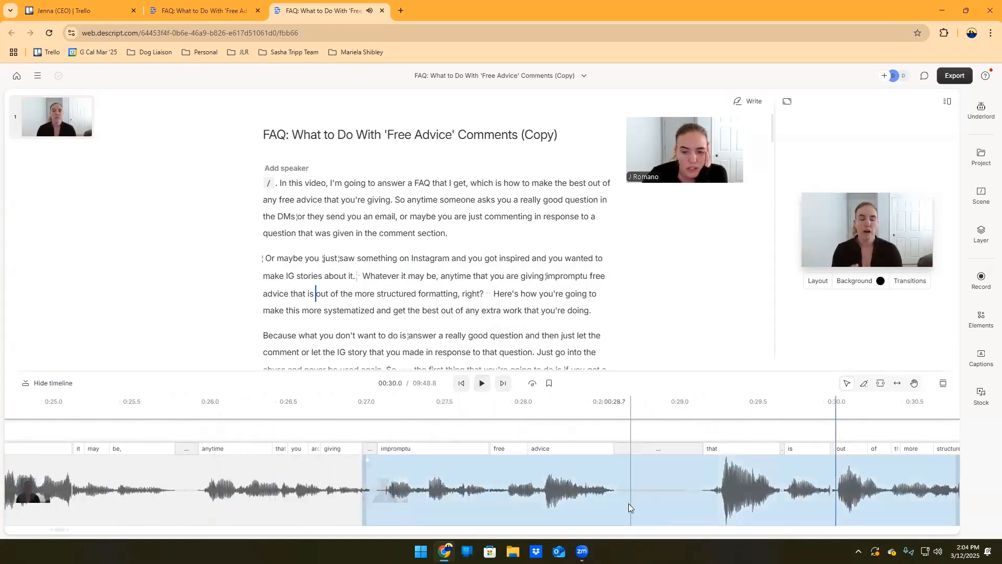
# - Split the pause between "advice" and "that" at 28.7 and 29.0 seconds, and delete the silent clip between the splits
pyautogui.click(626, 505)
pyautogui.rightClick(625, 505)
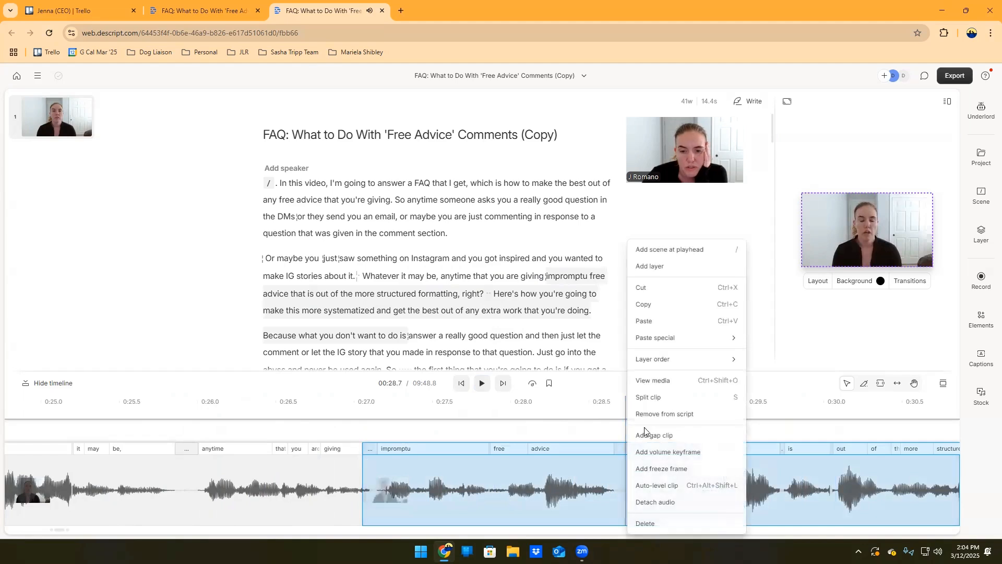
pyautogui.click(647, 398)
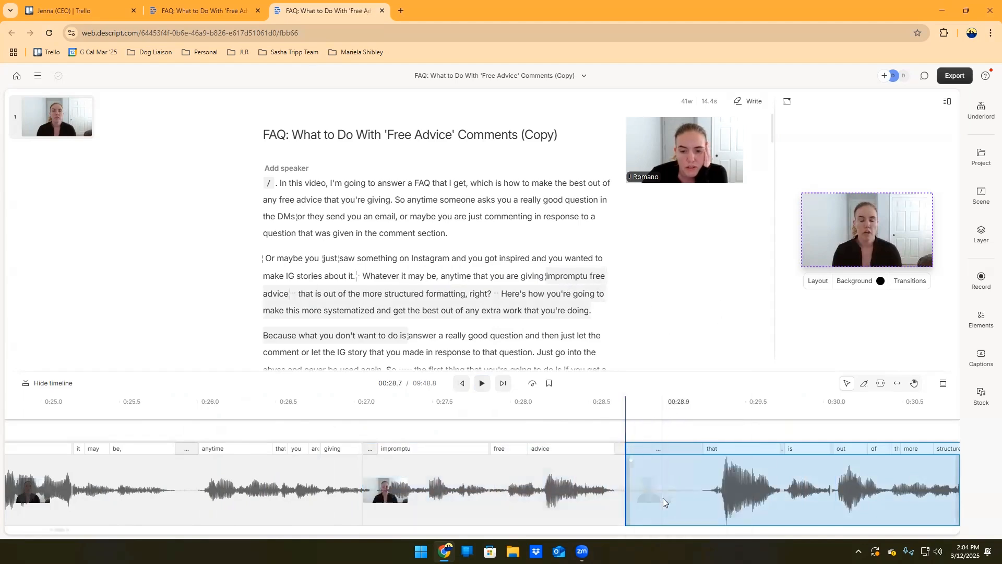
pyautogui.rightClick(674, 497)
pyautogui.moveTo(697, 339)
pyautogui.click(696, 397)
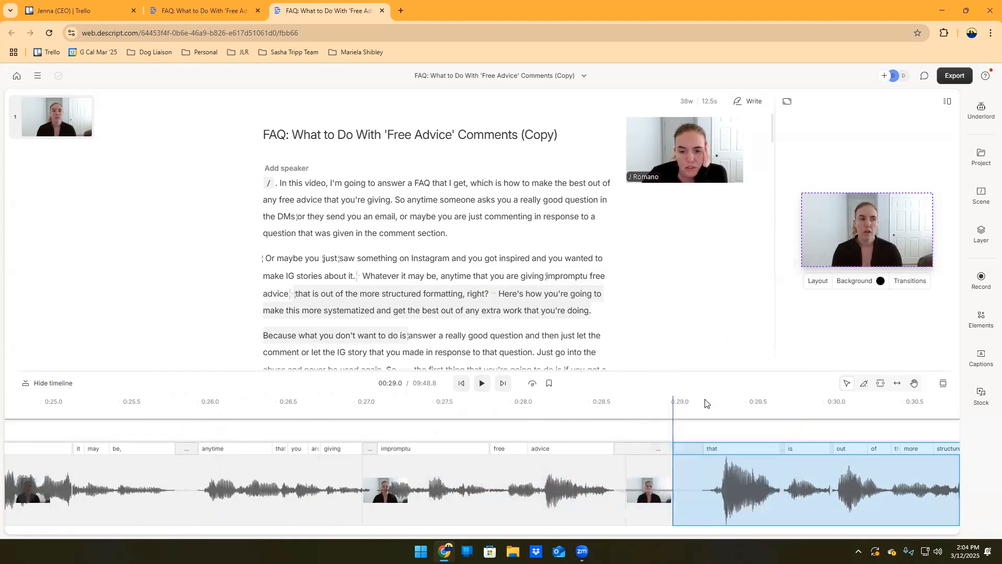
pyautogui.click(645, 496)
pyautogui.rightClick(645, 495)
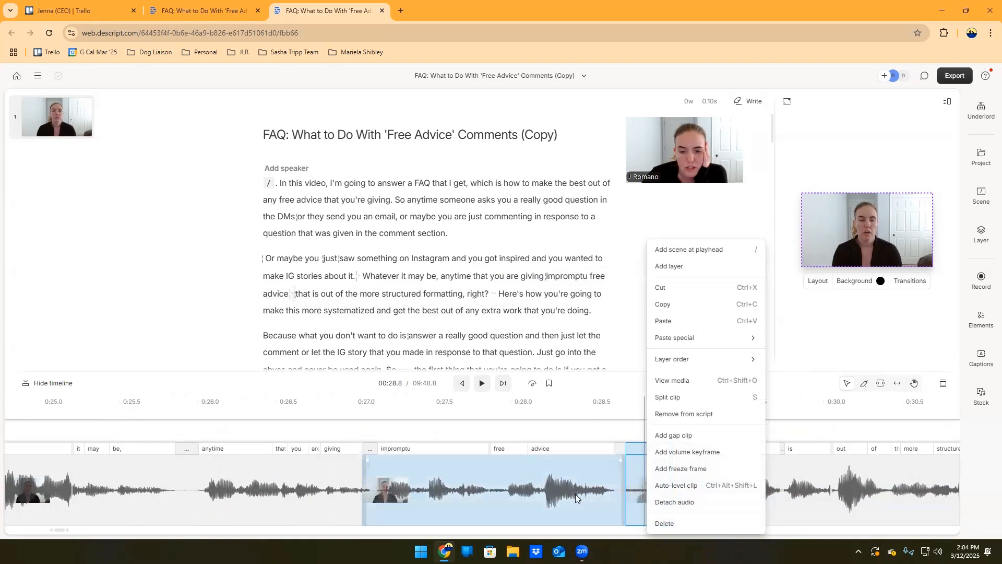
pyautogui.click(676, 502)
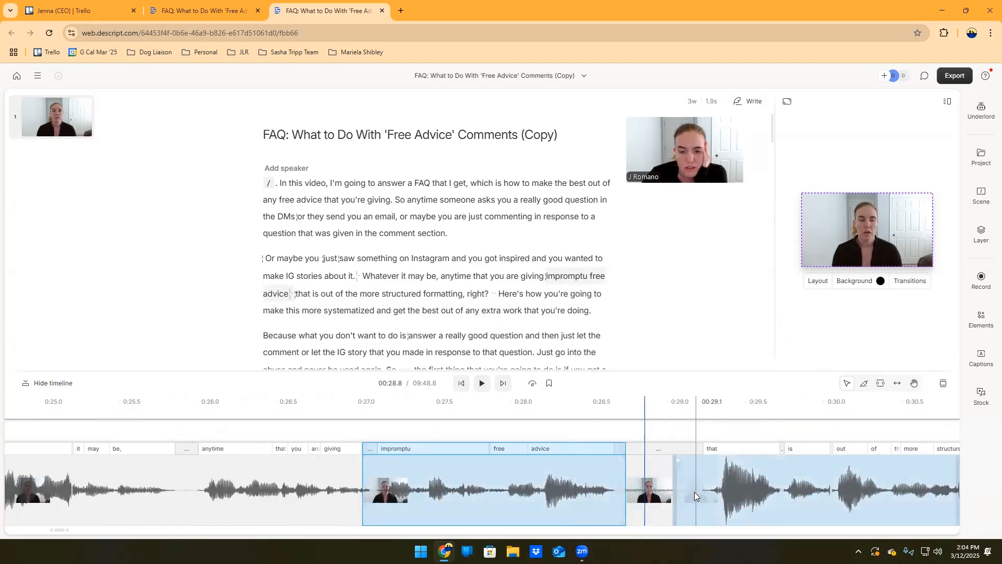
pyautogui.rightClick(649, 495)
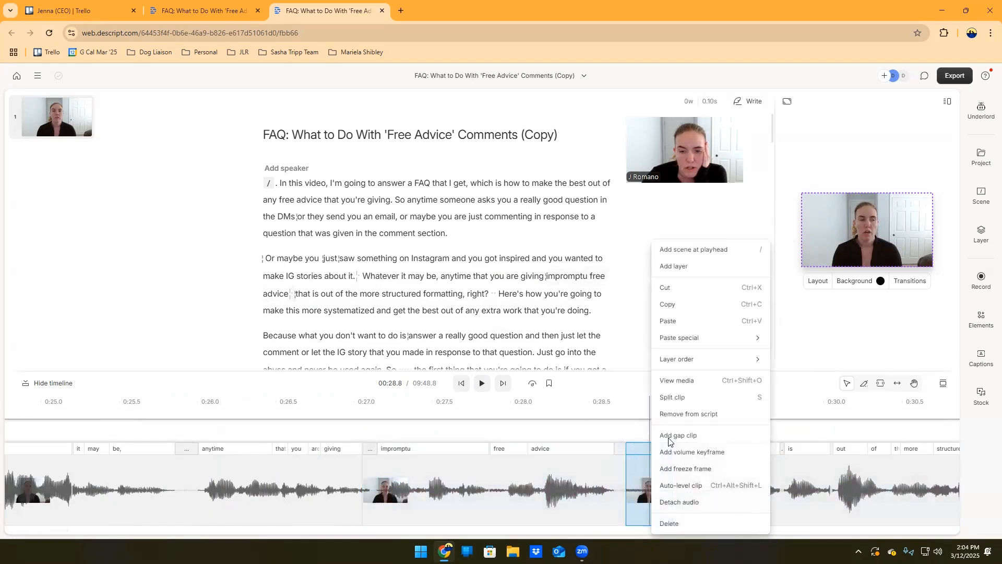
pyautogui.click(669, 524)
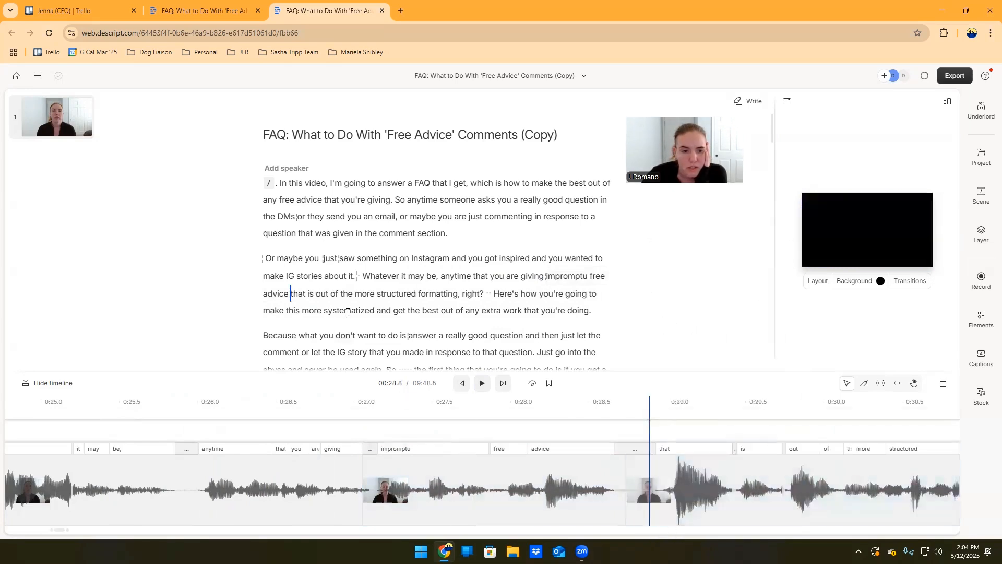
# - Replay from "anytime that you are giving" through "Here's how you're going", bringing the timeline to the playhead
pyautogui.click(275, 476)
pyautogui.click(482, 383)
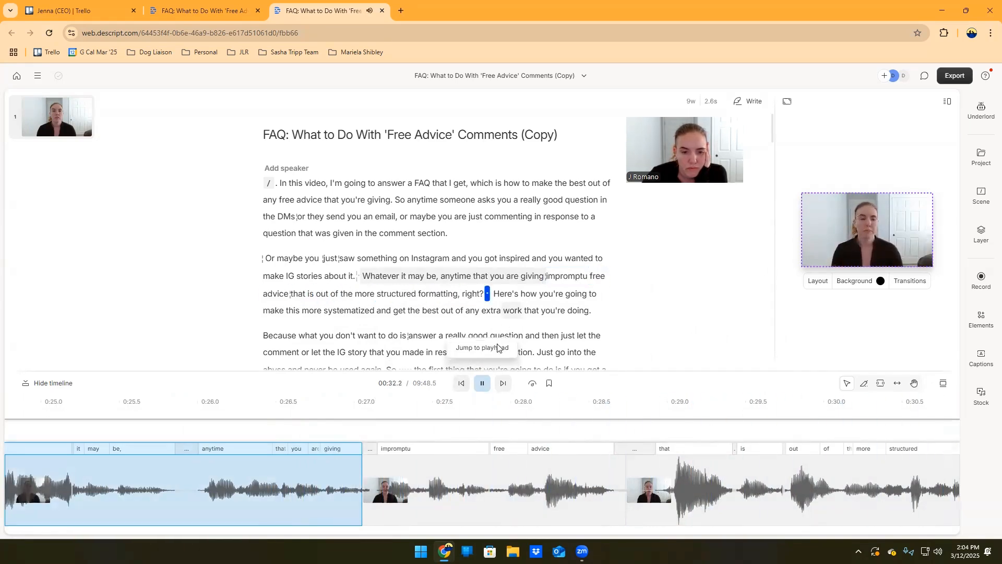
pyautogui.click(491, 350)
pyautogui.click(482, 383)
# - Split the pause before "Here's" at 32.9 and 33.0 seconds, and delete the short silent clip between the splits
pyautogui.click(108, 476)
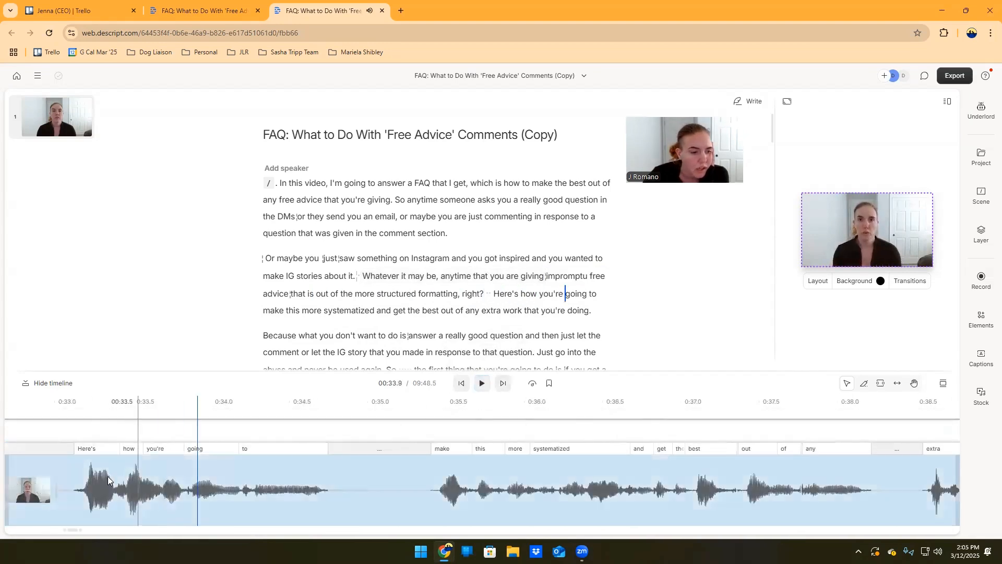
pyautogui.click(48, 493)
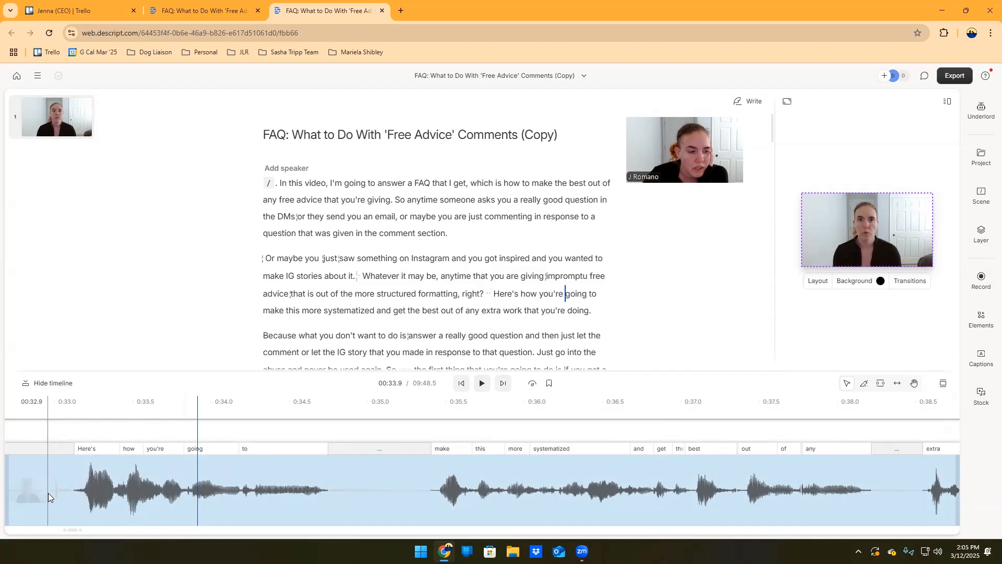
pyautogui.rightClick(48, 493)
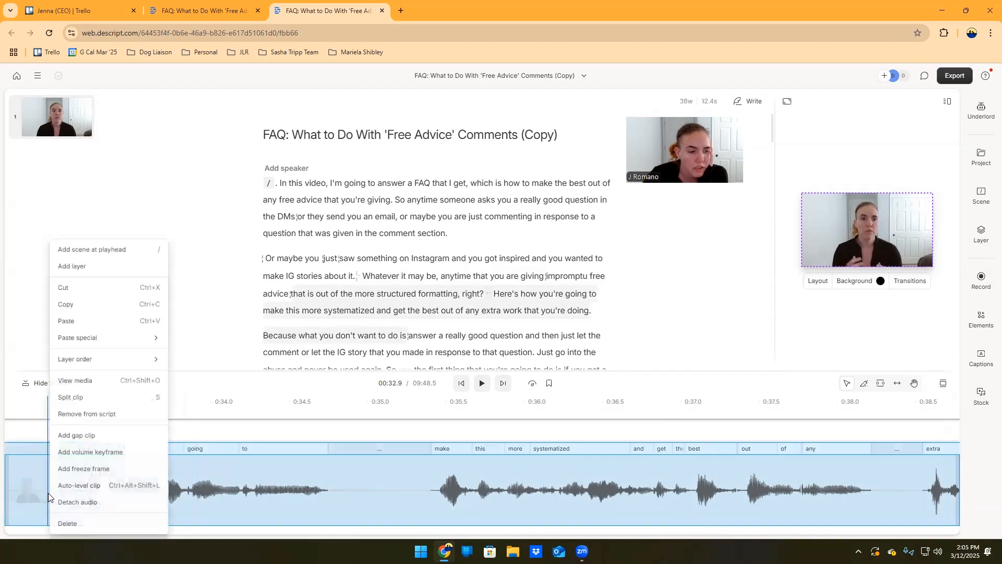
pyautogui.click(73, 398)
pyautogui.click(64, 493)
pyautogui.rightClick(64, 496)
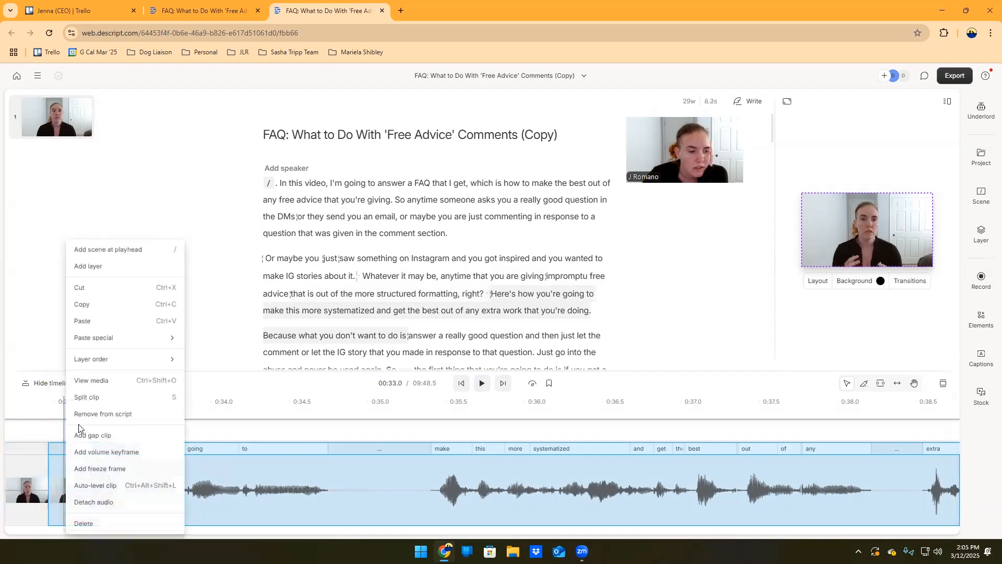
pyautogui.click(54, 495)
pyautogui.rightClick(55, 496)
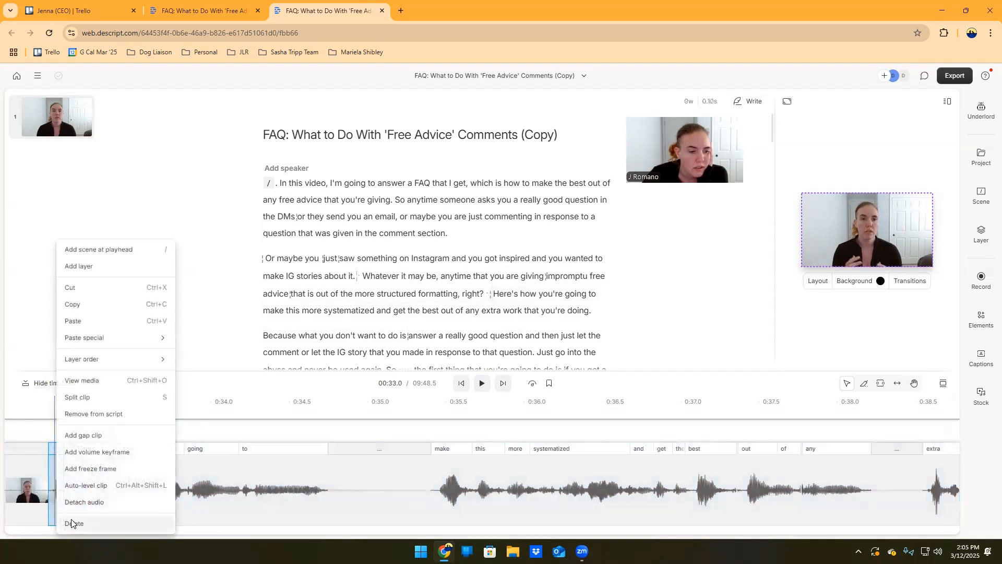
pyautogui.click(74, 522)
# - Replay from "structured formatting, right?" through "make this more" to check the pause after "going to"
pyautogui.click(385, 293)
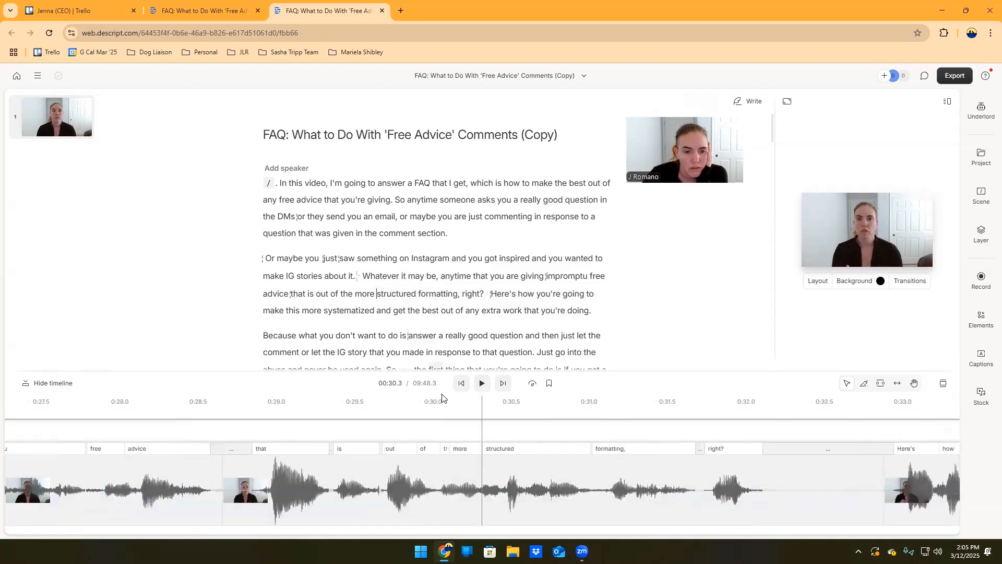
pyautogui.click(482, 384)
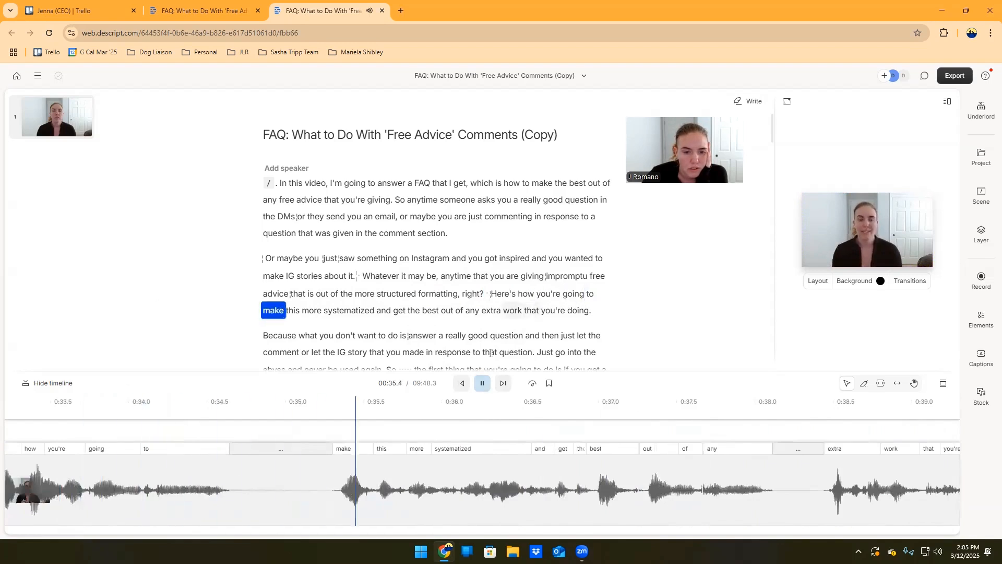
pyautogui.click(258, 503)
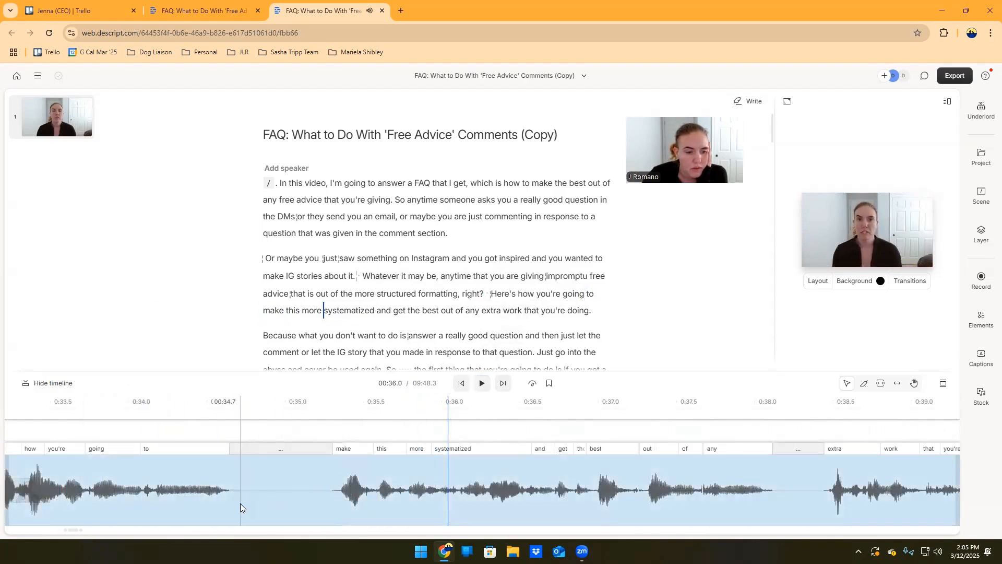
# - Split the pause between "to" and "make" at 34.6 and 34.9 seconds, and delete the silent clip between the splits
pyautogui.click(242, 504)
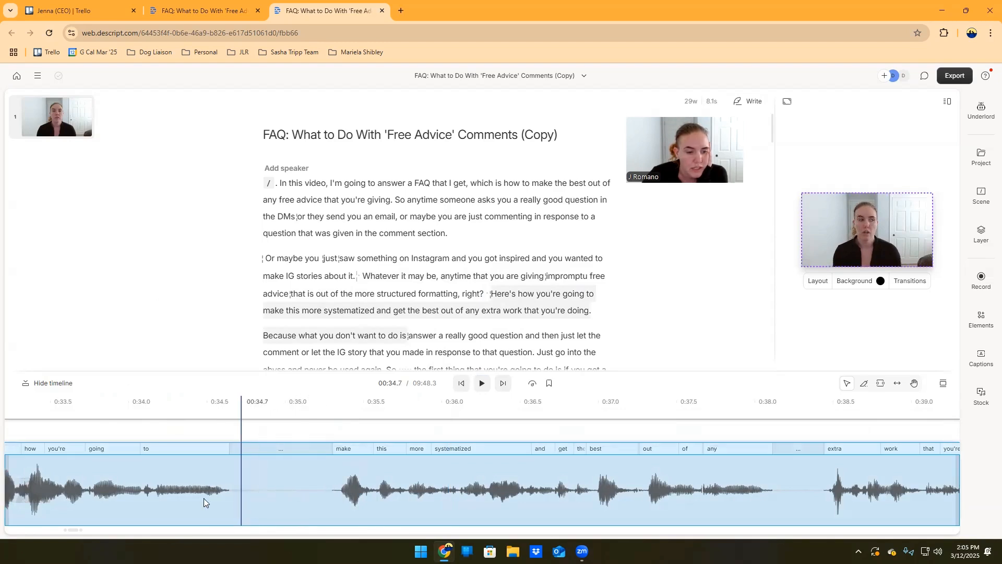
pyautogui.click(124, 498)
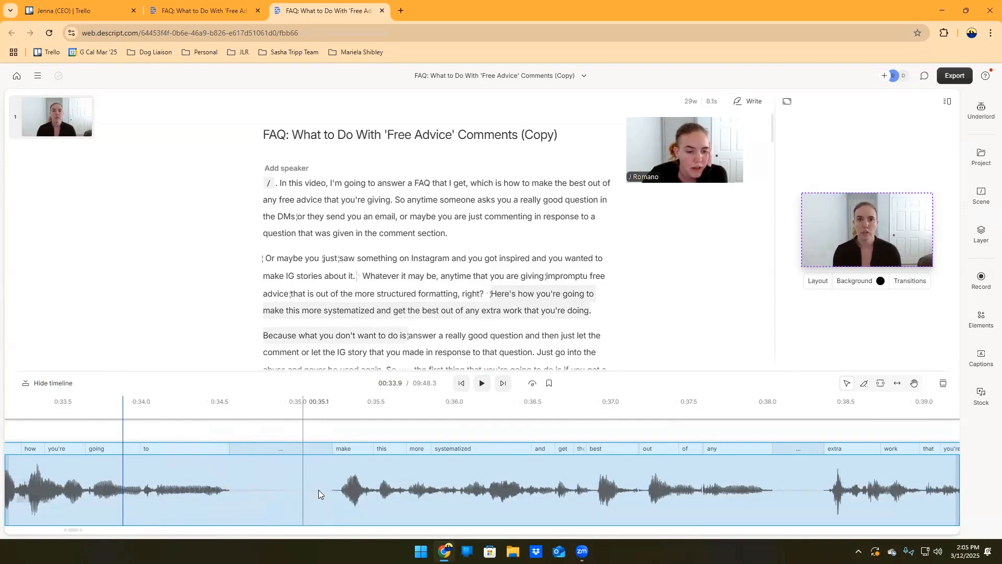
pyautogui.click(233, 494)
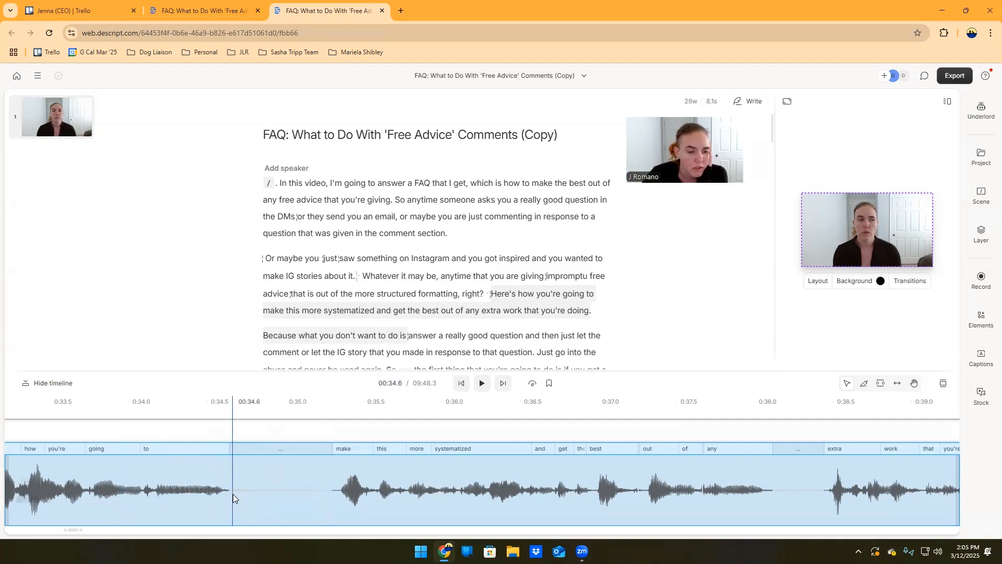
pyautogui.rightClick(233, 494)
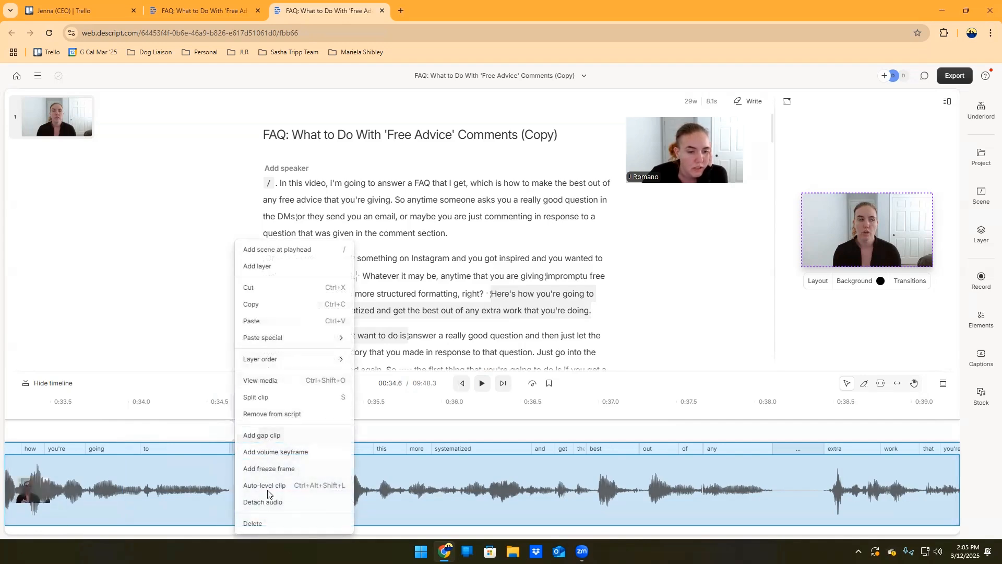
pyautogui.click(261, 398)
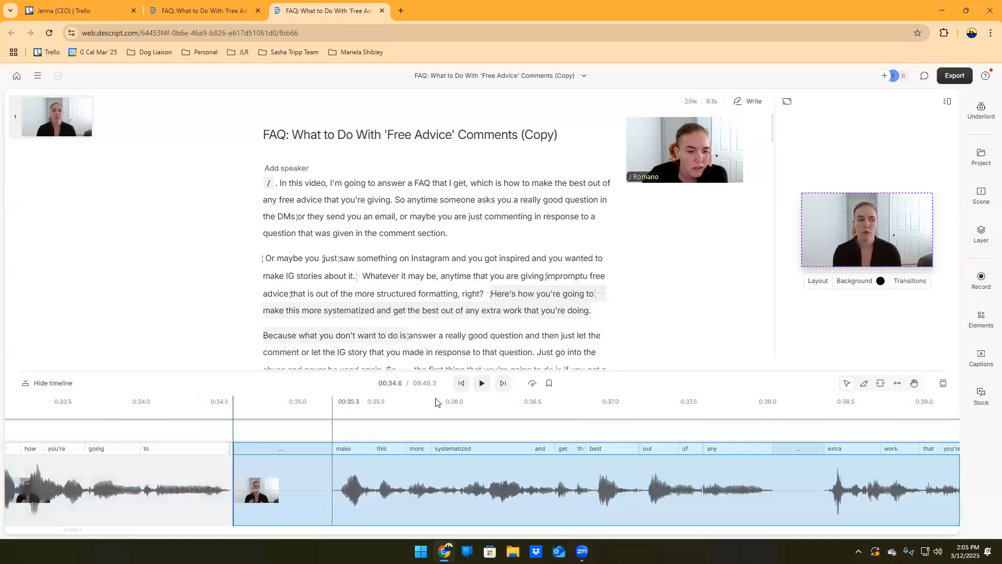
pyautogui.click(482, 383)
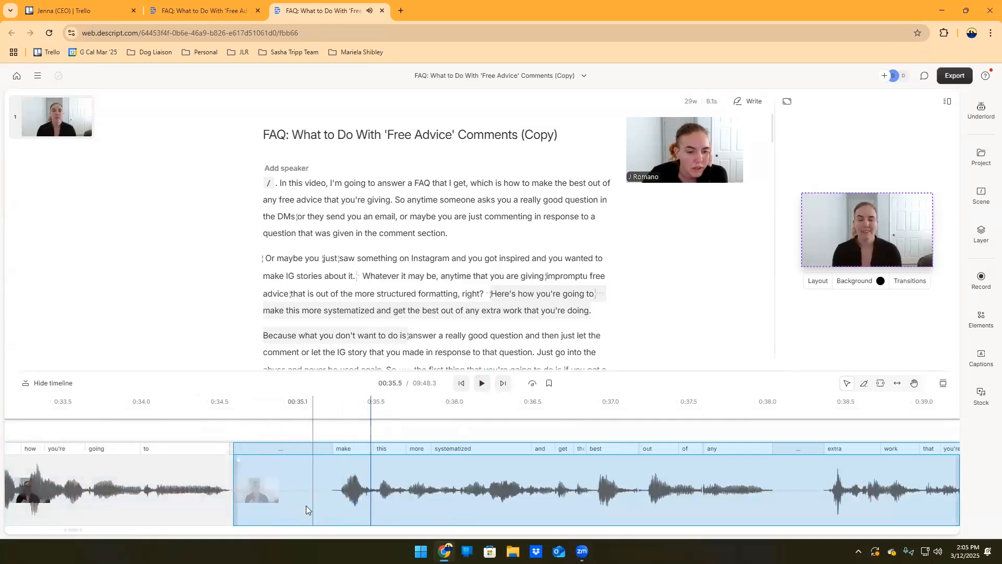
pyautogui.click(283, 496)
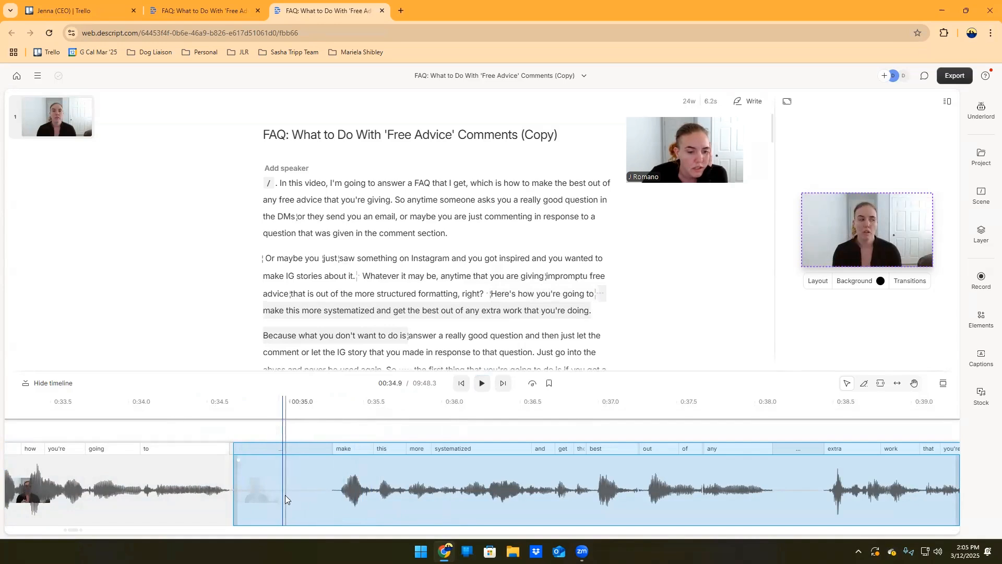
pyautogui.rightClick(282, 496)
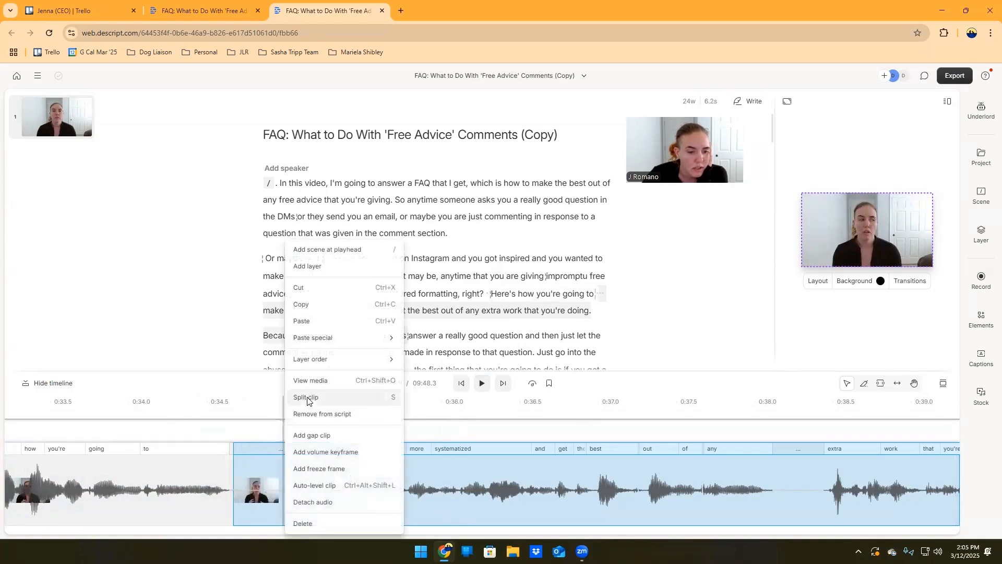
pyautogui.click(309, 400)
pyautogui.click(255, 501)
pyautogui.rightClick(254, 501)
pyautogui.click(298, 455)
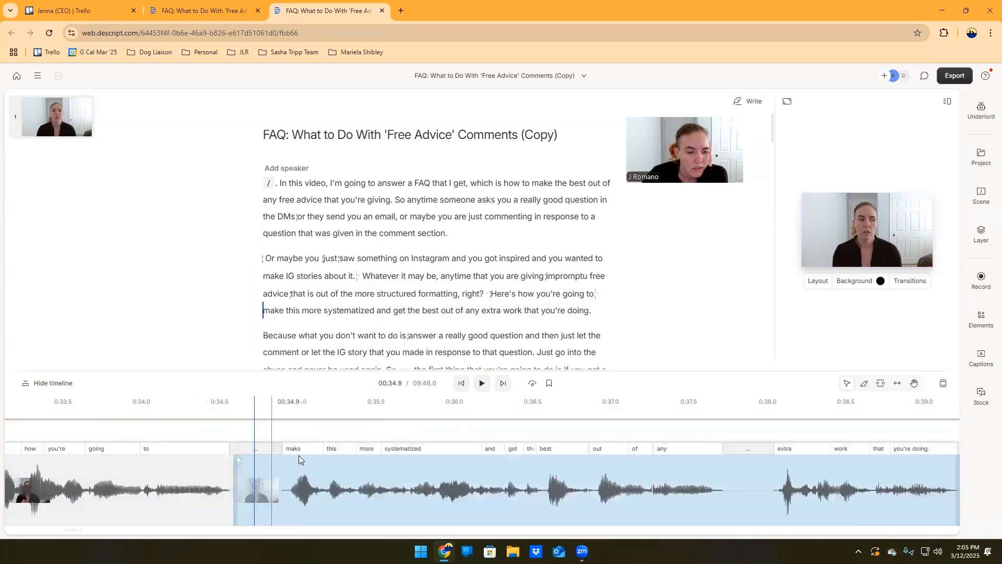
# - Replay from "impromptu free advice" through "never be used again. So" and the long pause after it
pyautogui.click(554, 276)
pyautogui.click(480, 383)
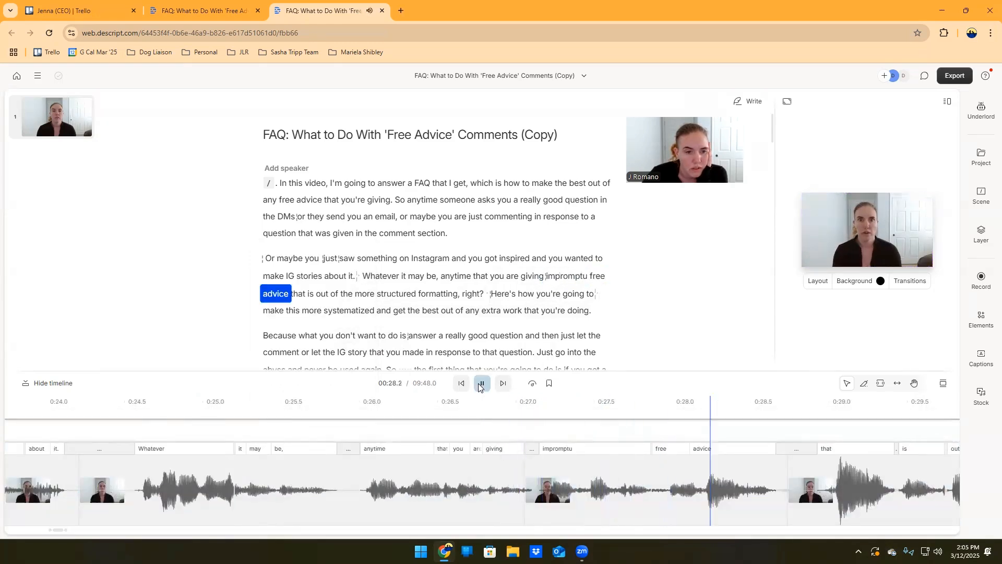
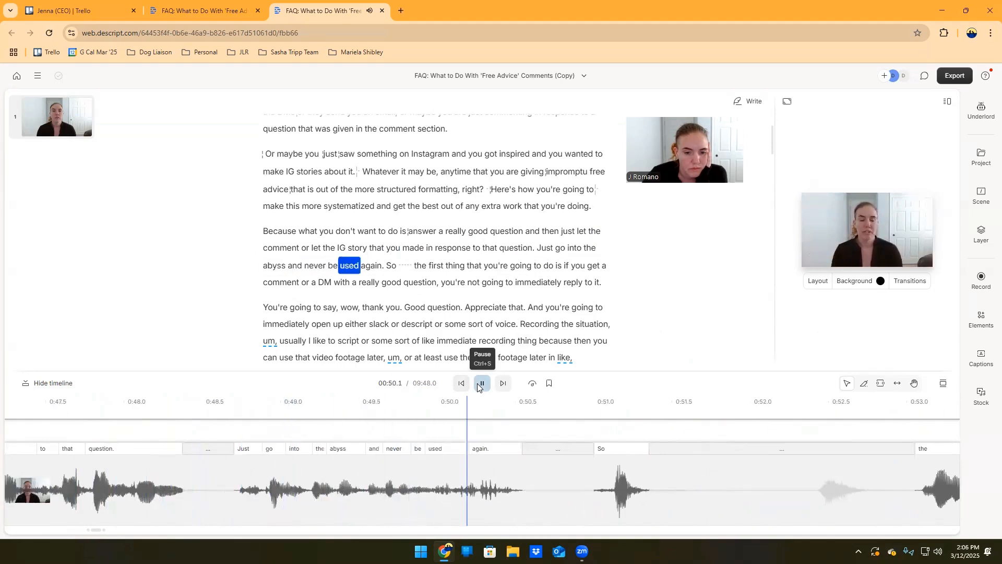
pyautogui.click(480, 384)
pyautogui.click(526, 477)
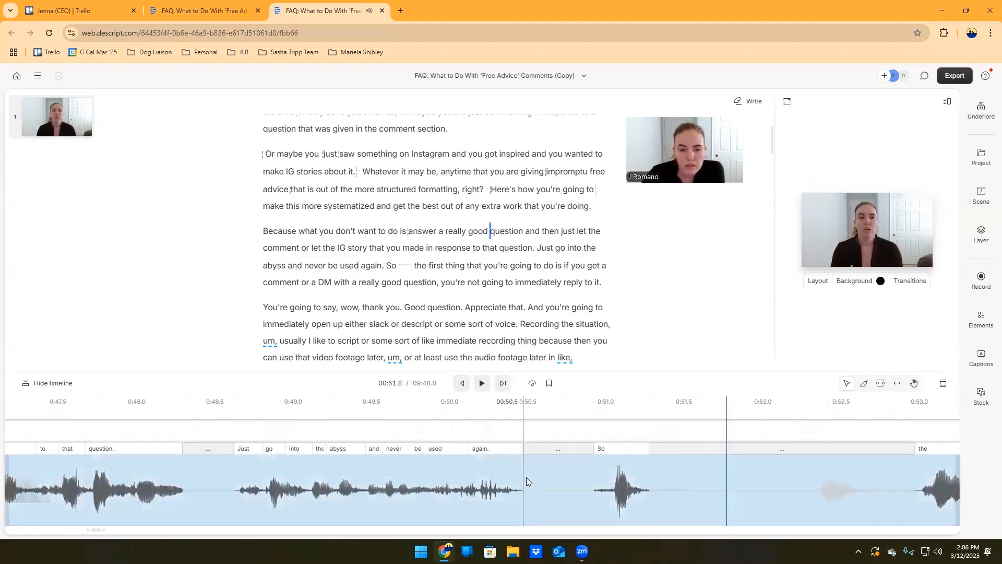
pyautogui.click(807, 490)
pyautogui.click(481, 385)
pyautogui.click(482, 385)
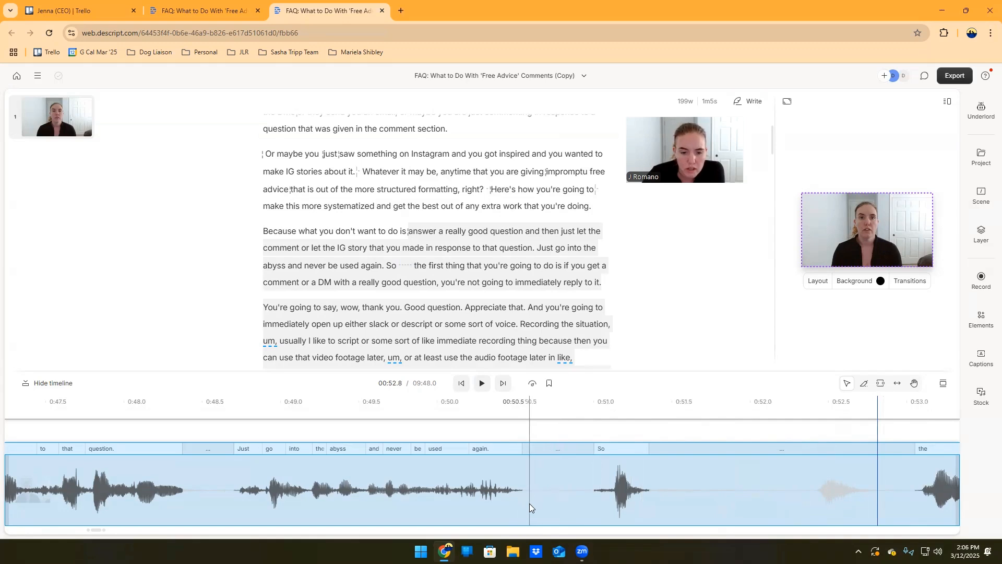
# - Delete the word "So" and the long pause after it, before "the first thing that you're going to do"
pyautogui.click(402, 266)
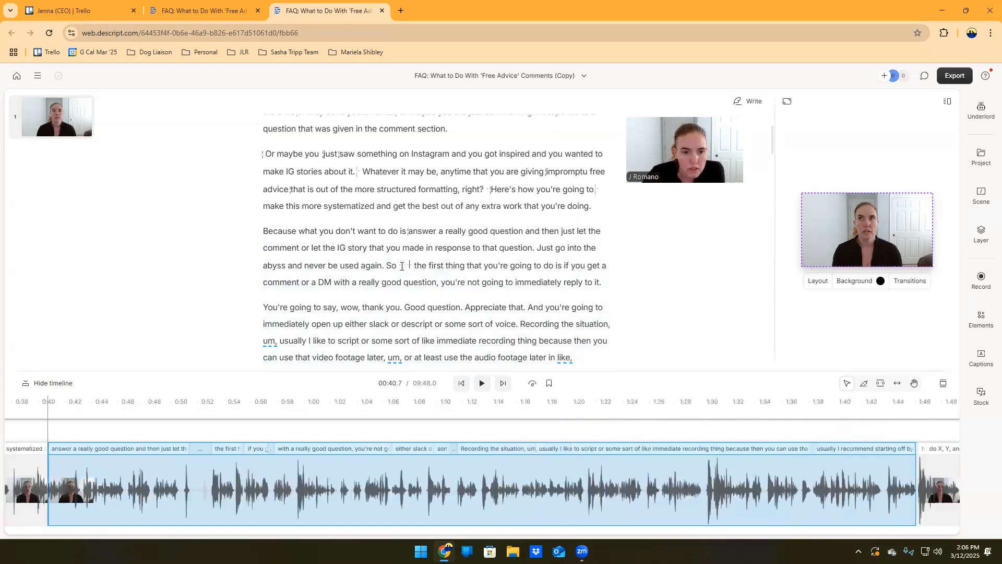
pyautogui.moveTo(389, 264); pyautogui.dragTo(410, 265)
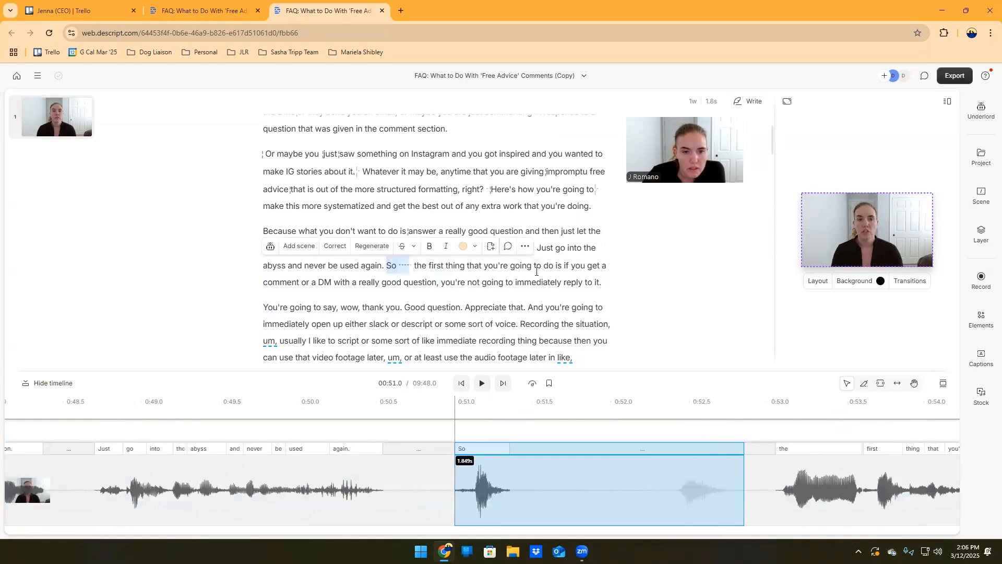
pyautogui.press('BackSpace')
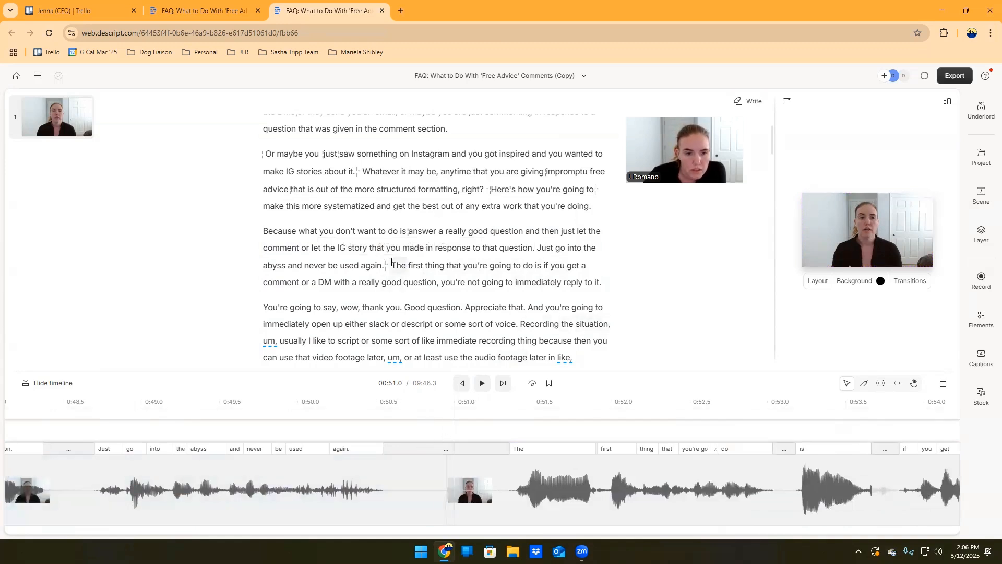
# - Split the pause before "The first thing" at 51.0 seconds, and delete the short silent clip ahead of the split
pyautogui.click(453, 496)
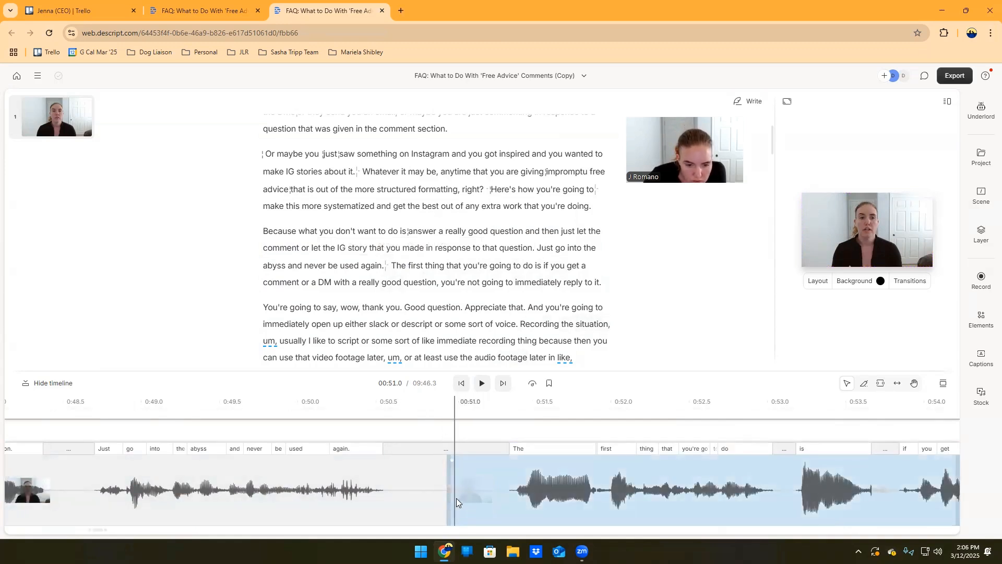
pyautogui.rightClick(462, 498)
pyautogui.click(480, 397)
pyautogui.click(453, 492)
pyautogui.rightClick(453, 492)
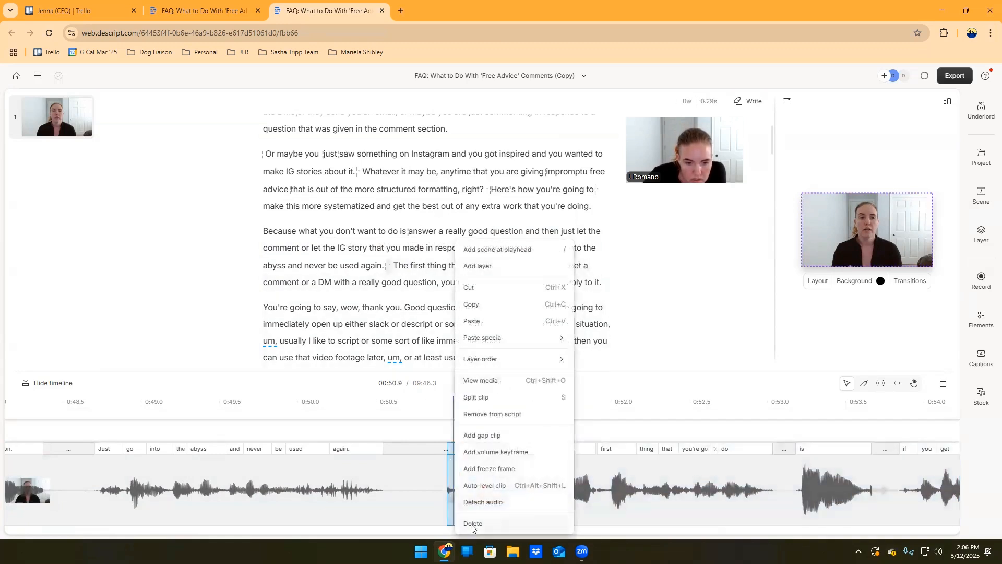
pyautogui.click(470, 527)
# - Replay from "never be used again" through "especially if you're going to ramble on", pausing to review the wording
pyautogui.click(313, 265)
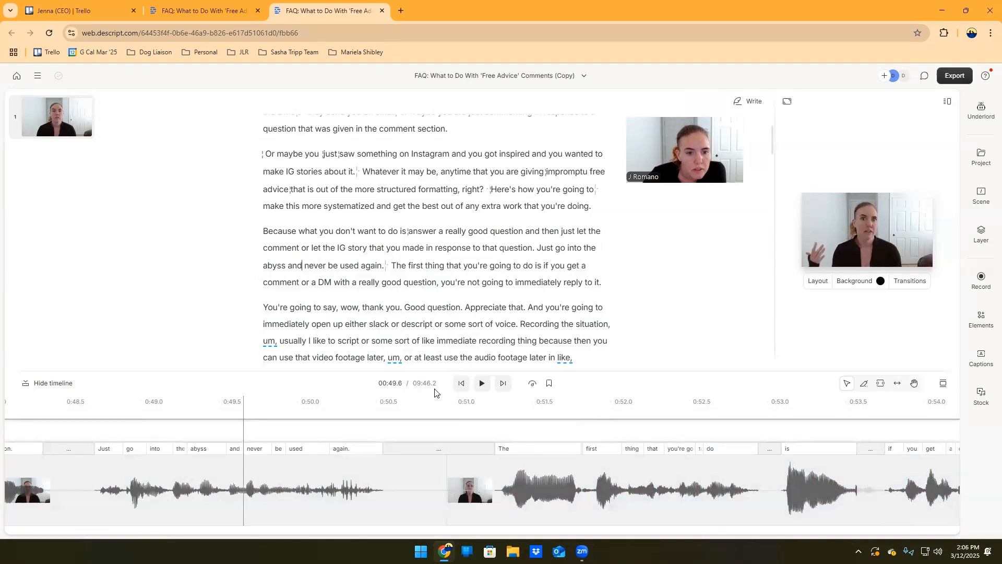
pyautogui.click(481, 384)
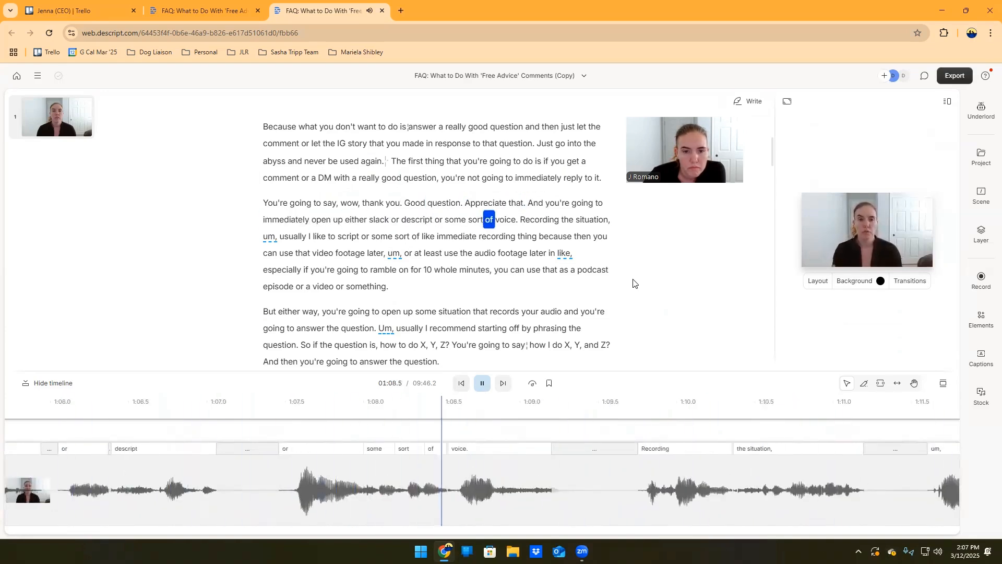
pyautogui.press('space')
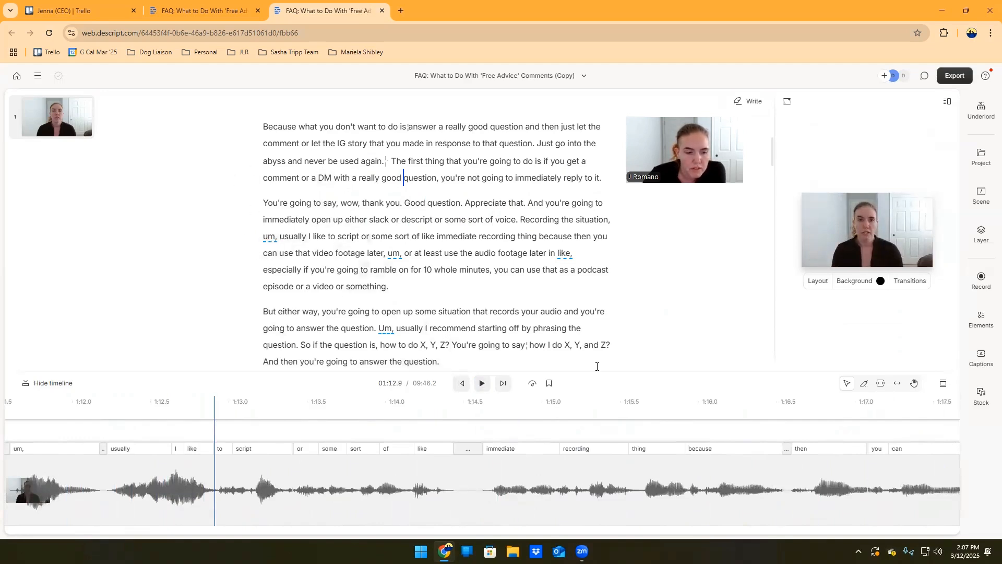
pyautogui.click(483, 384)
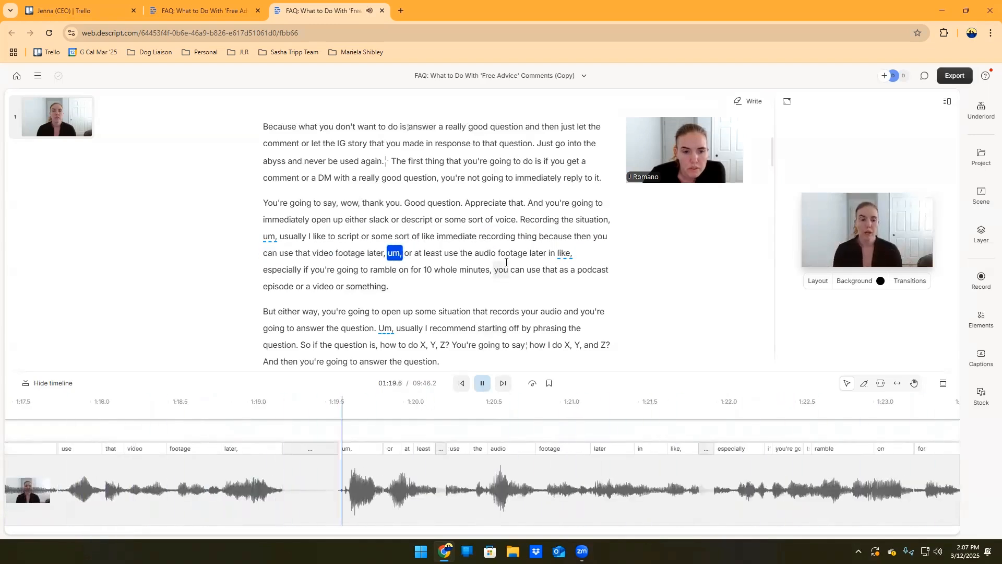
pyautogui.press('space')
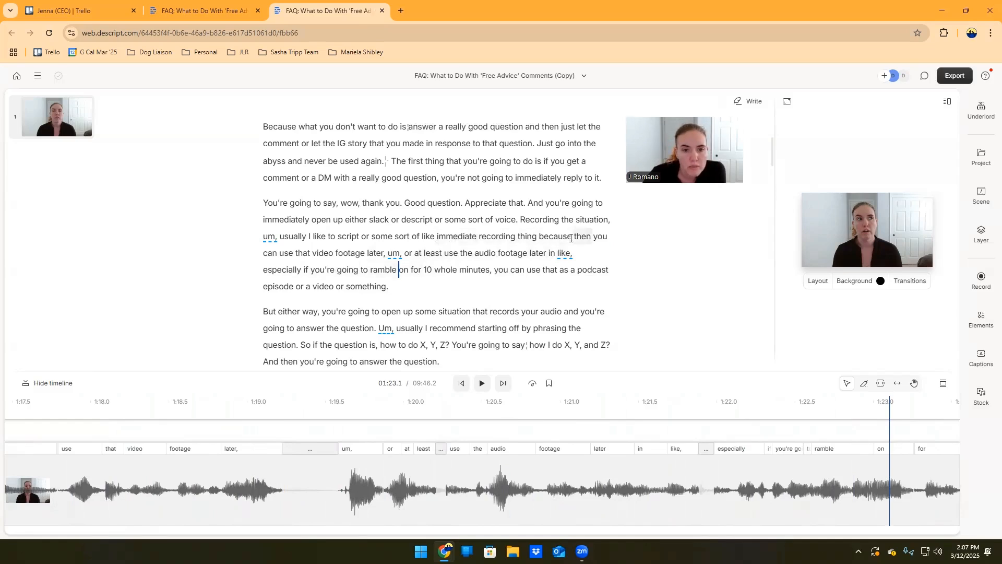
# - Delete "um, or at least use the audio footage later in like," from the transcript, before "especially if you're going to ramble on"
pyautogui.click(340, 270)
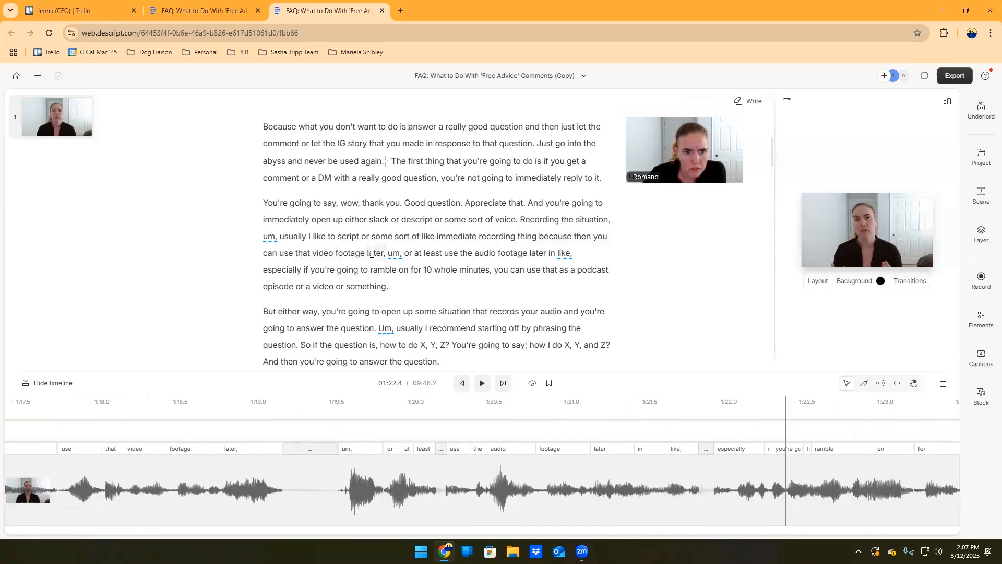
pyautogui.moveTo(387, 254); pyautogui.dragTo(572, 257)
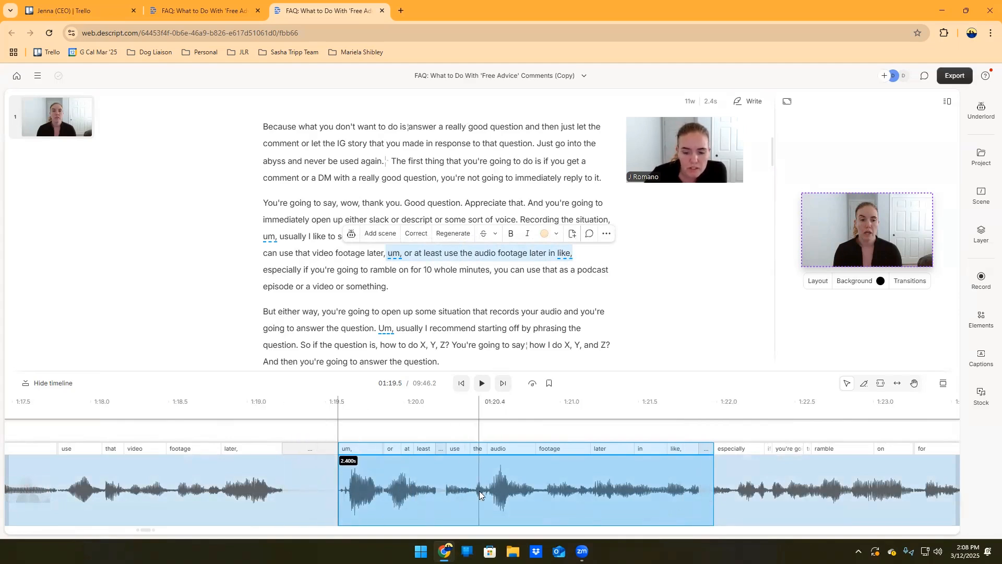
pyautogui.press('BackSpace')
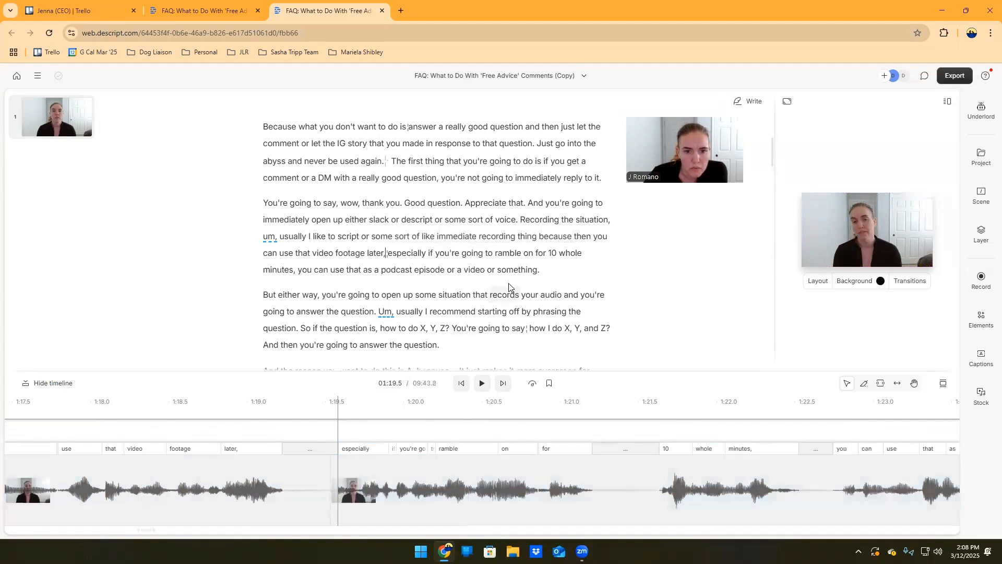
# - Replay from "because then you can use that video footage later" through "It just makes it more evergreen"
pyautogui.click(536, 242)
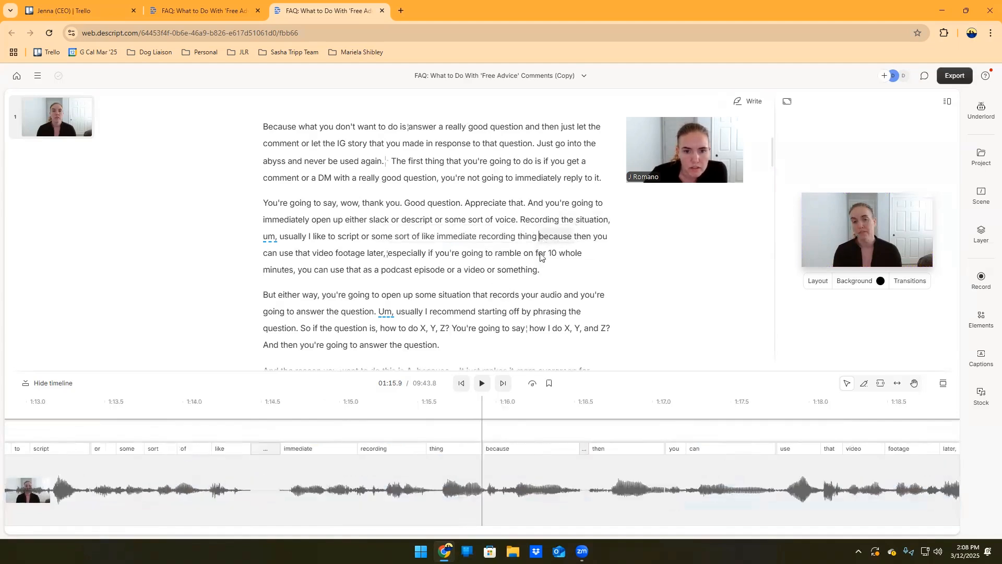
pyautogui.click(480, 384)
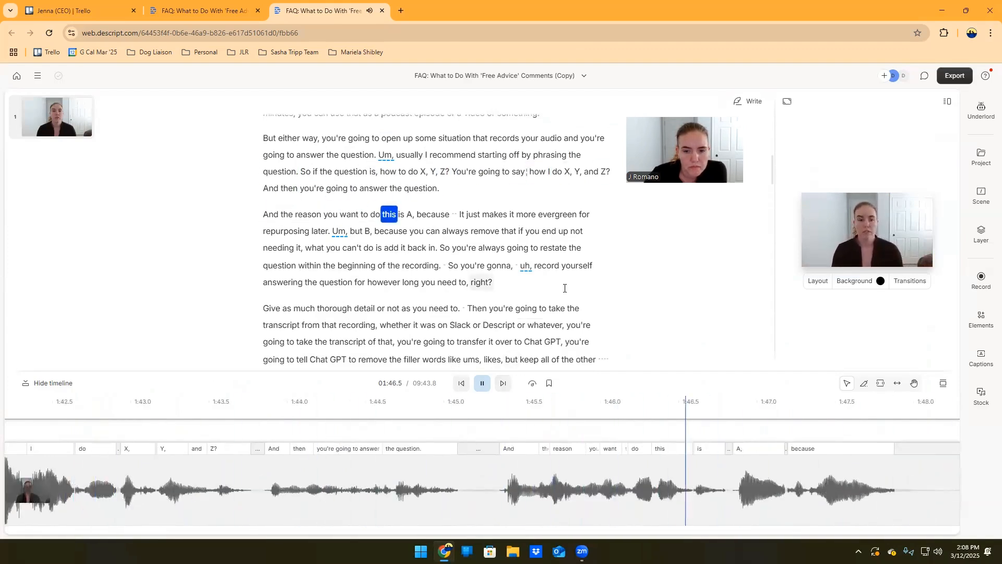
pyautogui.press('space')
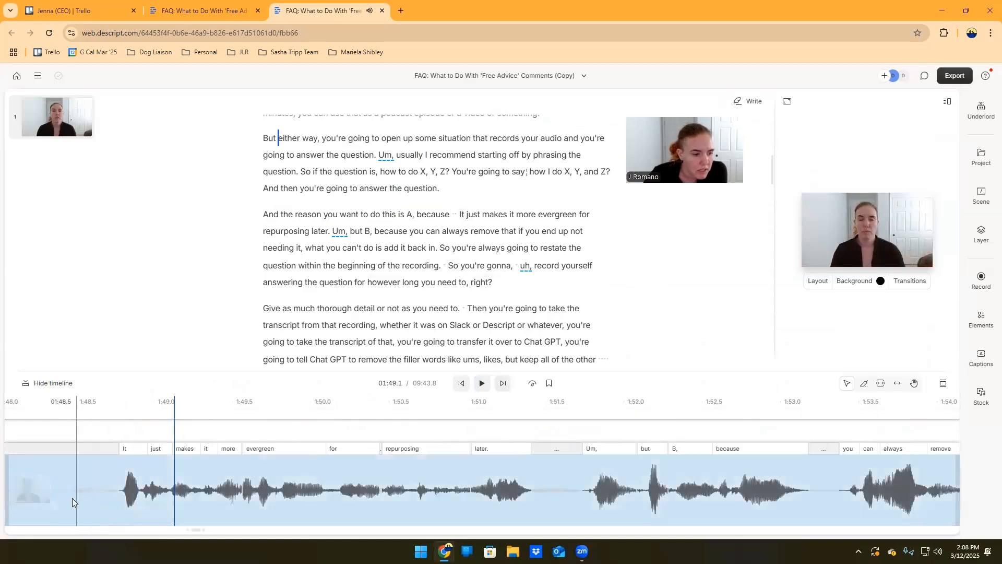
# - Delete the pause between "because" and "It just makes it more evergreen", and replay the sentence from "want to do this"
pyautogui.click(451, 213)
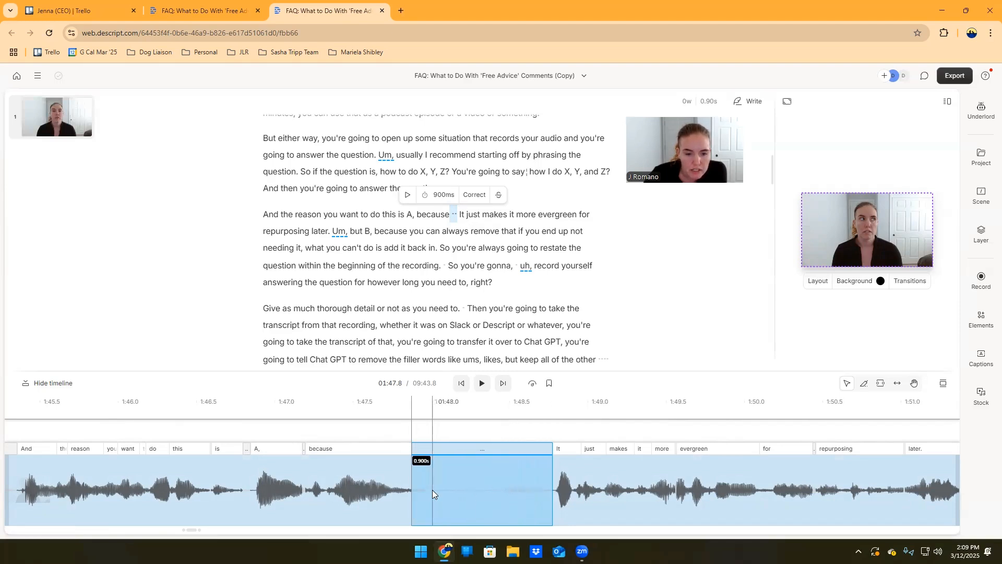
pyautogui.press('Delete')
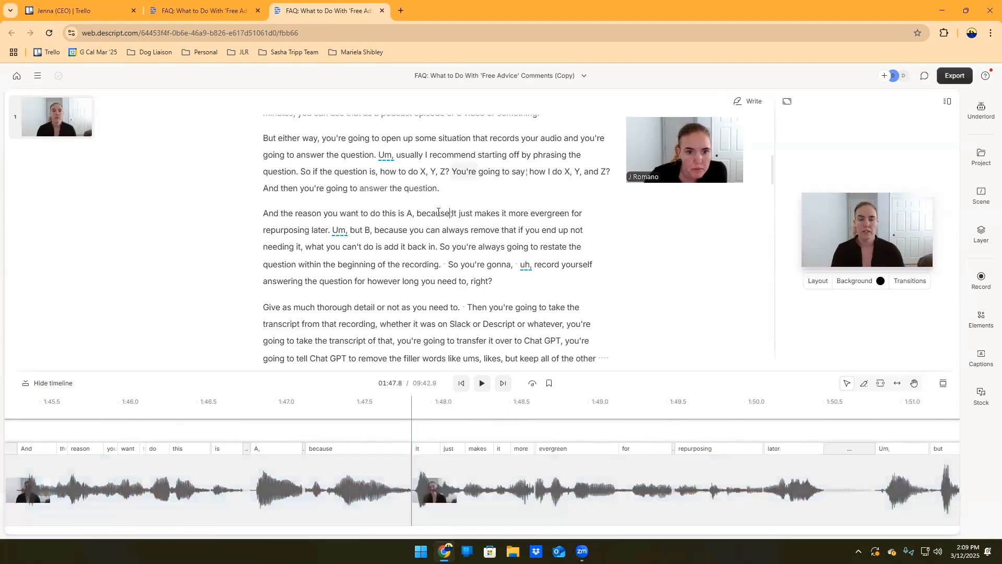
pyautogui.click(346, 212)
pyautogui.click(481, 384)
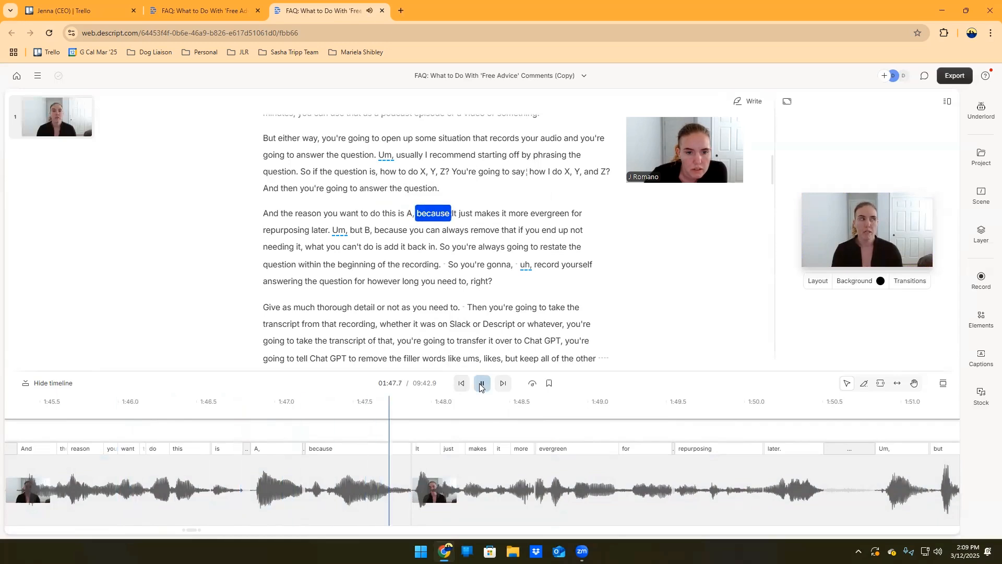
# - Undo the deletion of the pause between "because" and "It just makes it", and split the clip inside the pause at 01:48.0
pyautogui.press('space')
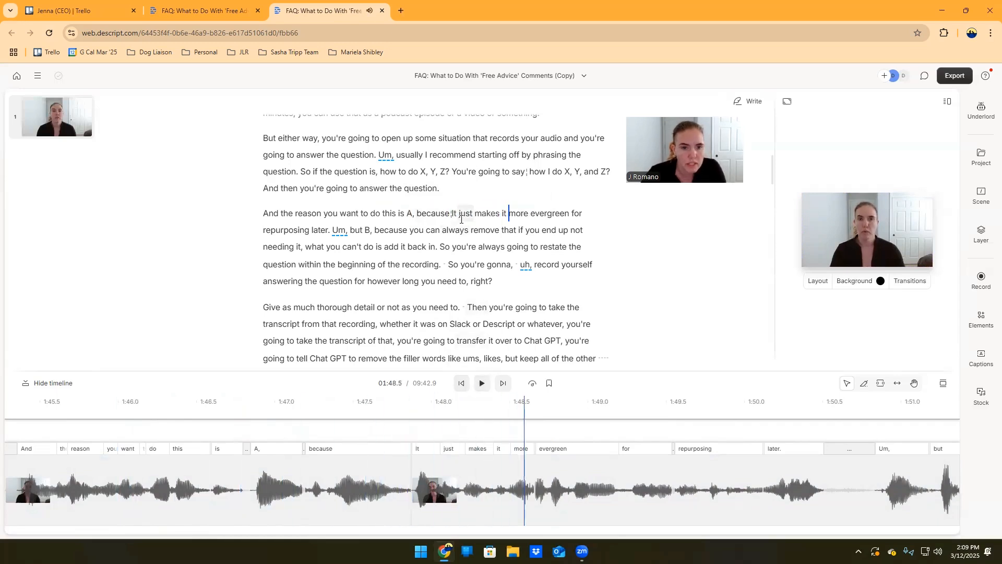
pyautogui.hotkey('ctrl', 'z')
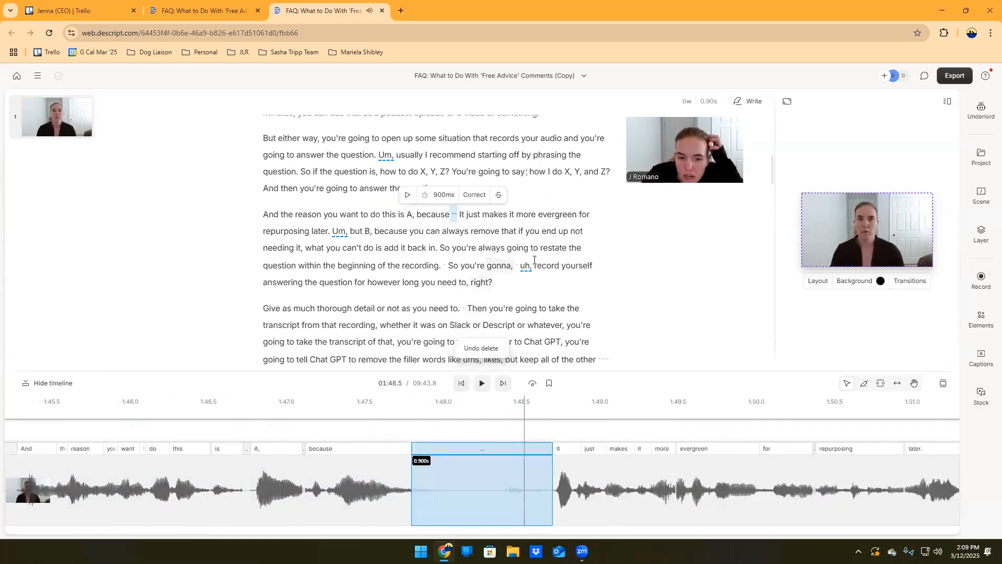
pyautogui.click(489, 490)
pyautogui.click(423, 497)
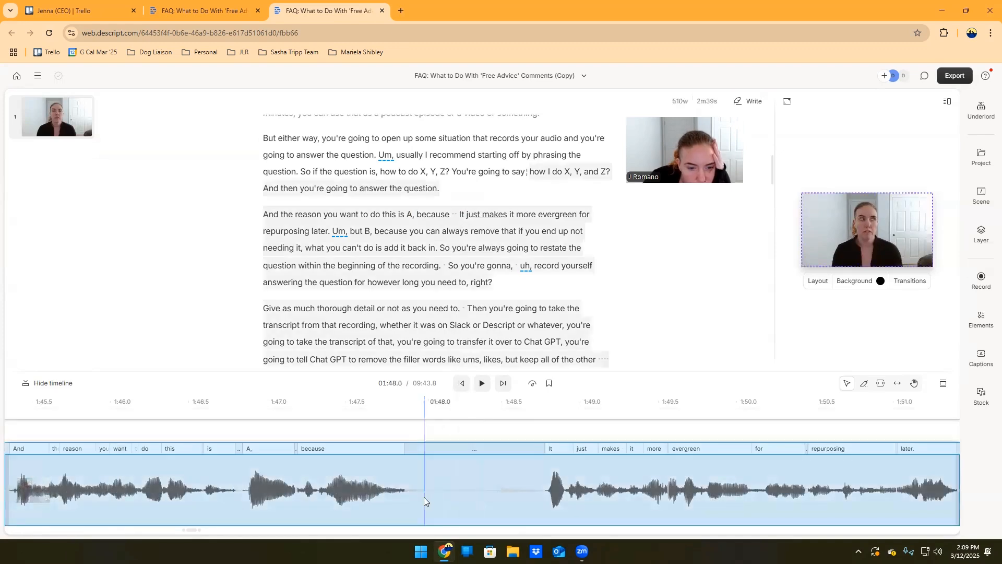
pyautogui.rightClick(424, 497)
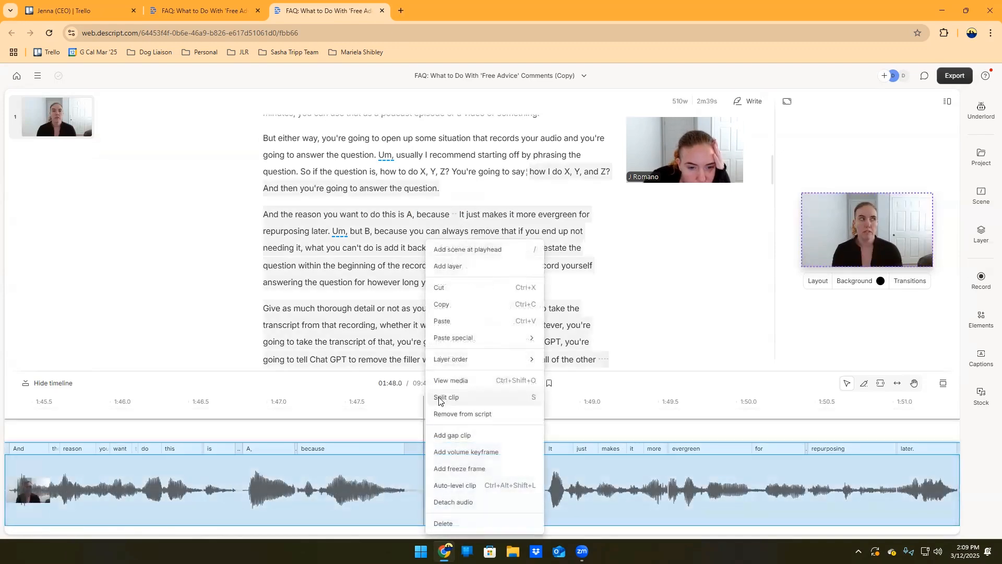
pyautogui.click(447, 399)
# - Split the clip at 01:48.7, just before "It just makes it", and delete the silent section between the two splits
pyautogui.click(542, 496)
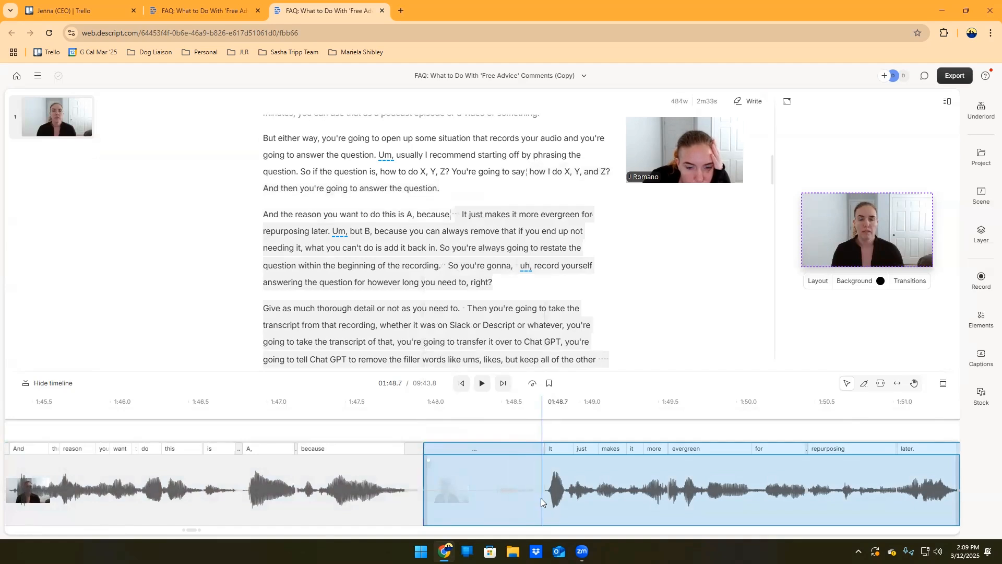
pyautogui.rightClick(541, 498)
pyautogui.click(564, 397)
pyautogui.click(484, 496)
pyautogui.rightClick(484, 496)
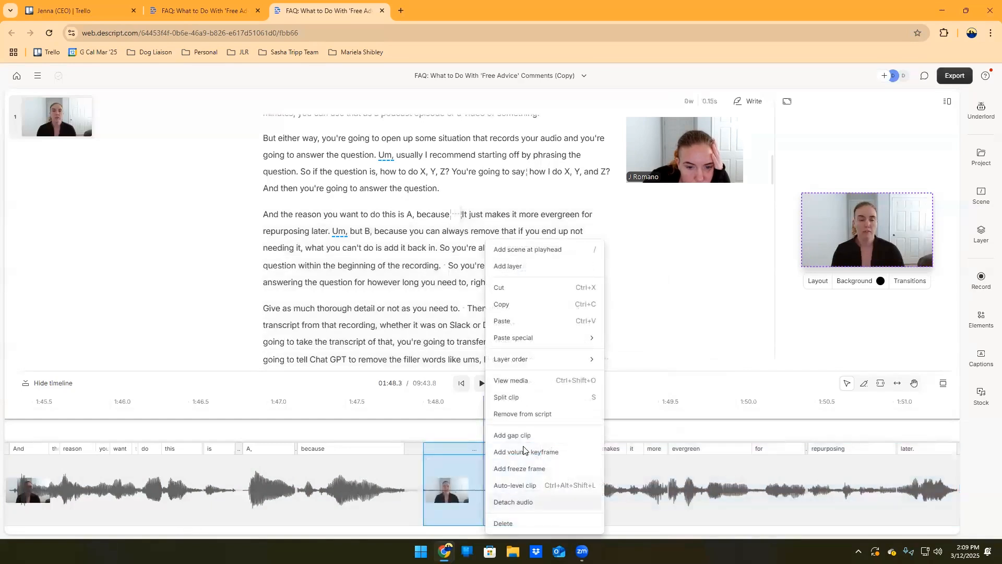
pyautogui.click(515, 523)
# - Replay from "reason you want to do this" through "So you're gonna," to review the shortened pause and the following wording
pyautogui.click(305, 216)
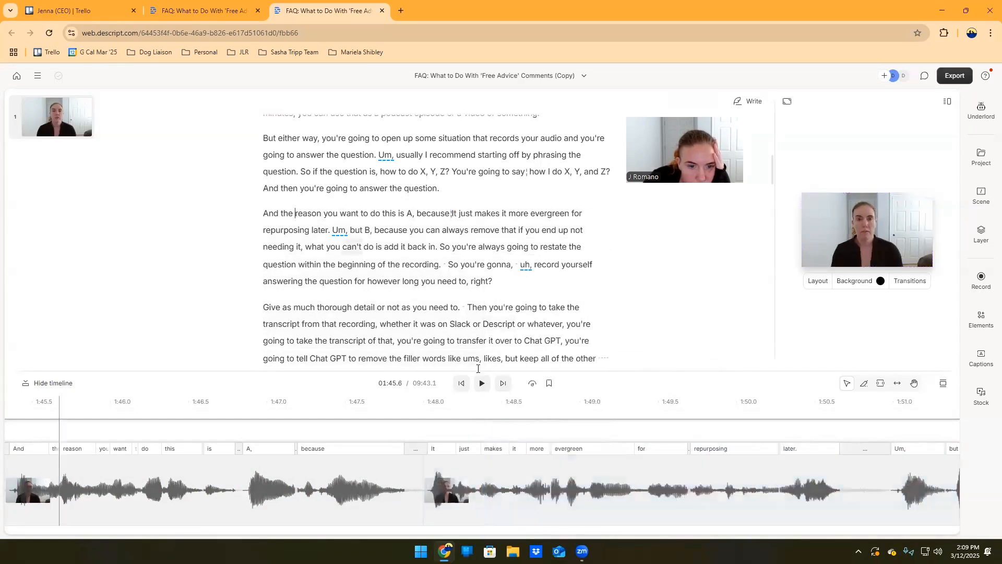
pyautogui.click(482, 384)
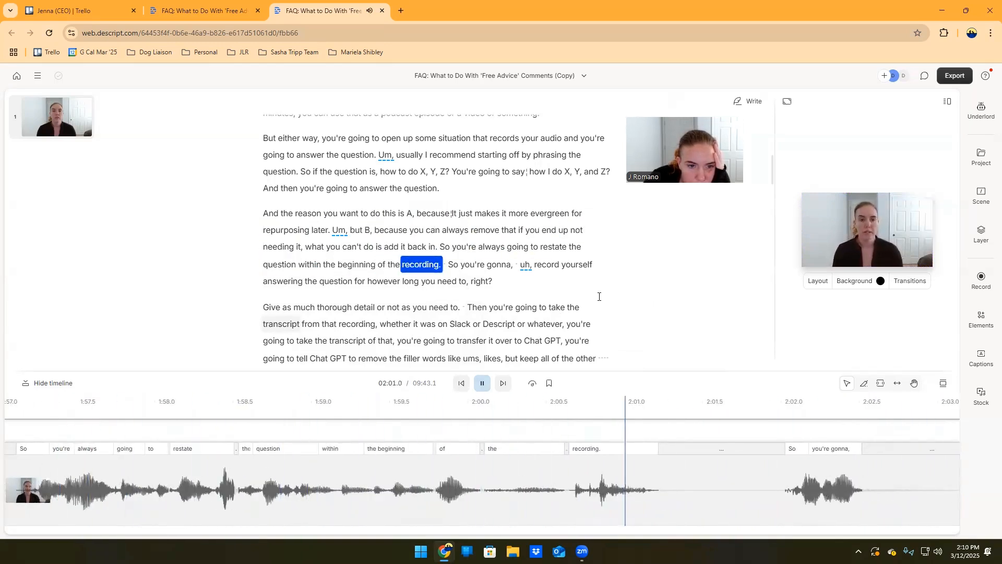
pyautogui.press('space')
pyautogui.click(442, 263)
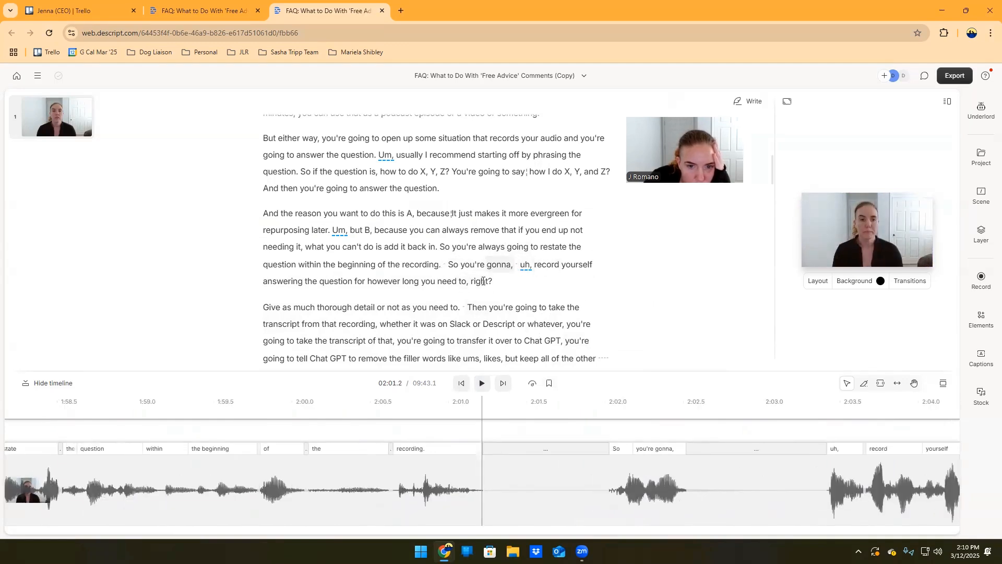
pyautogui.click(402, 265)
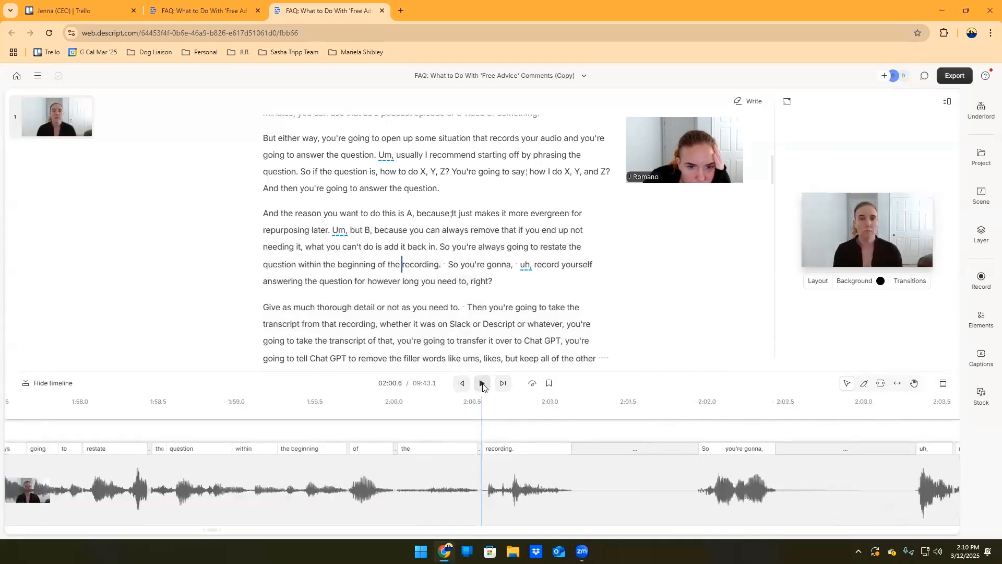
pyautogui.click(482, 384)
pyautogui.click(482, 383)
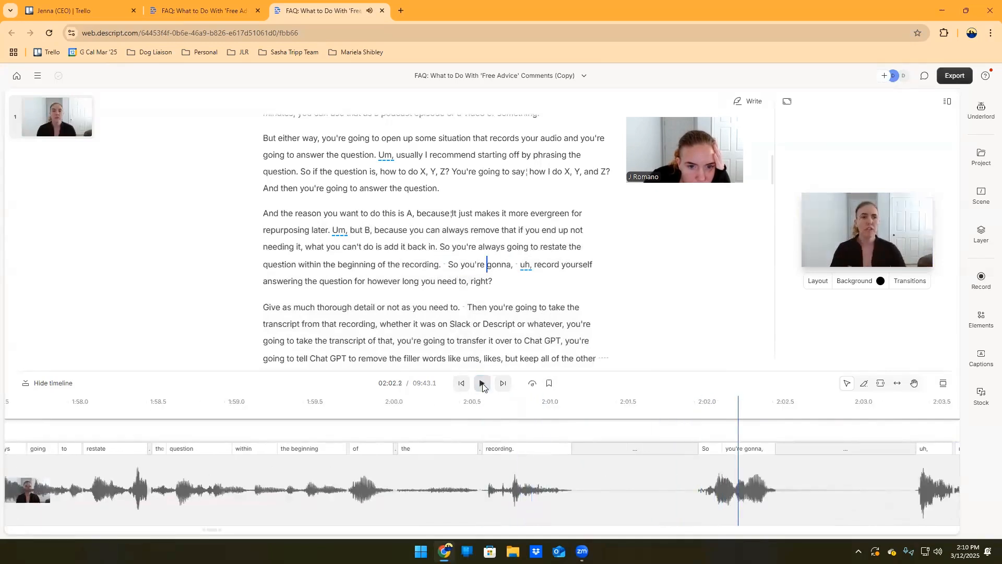
# - Locate the start of "So you're gonna," in the timeline waveform and split the clip there at 02:02.0
pyautogui.click(695, 489)
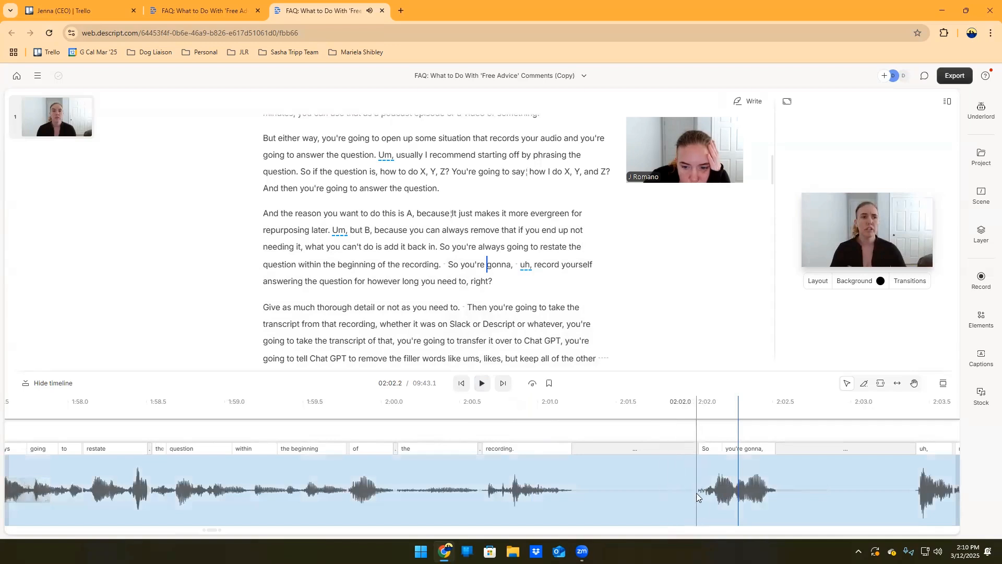
pyautogui.click(696, 493)
pyautogui.click(713, 496)
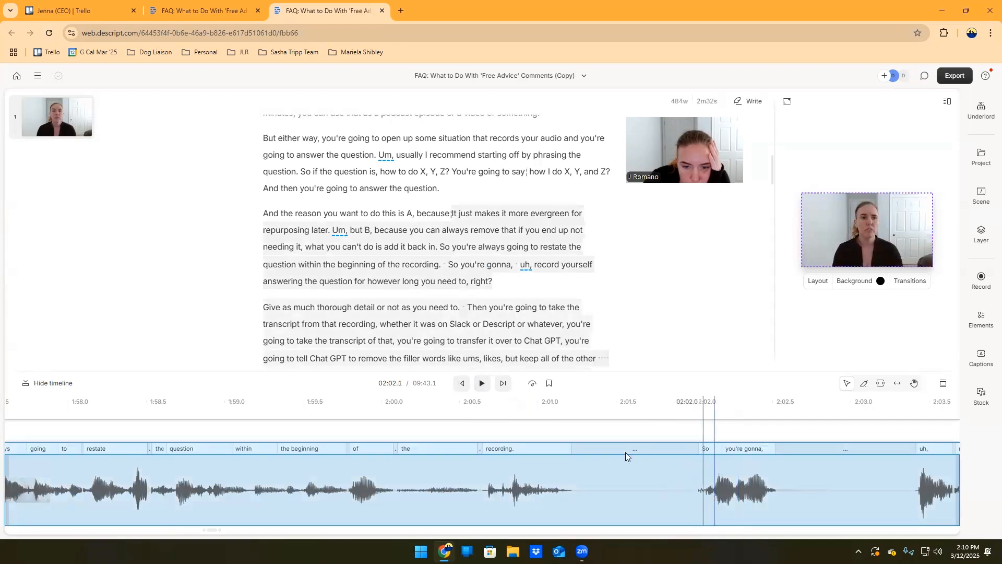
pyautogui.click(482, 384)
pyautogui.click(708, 501)
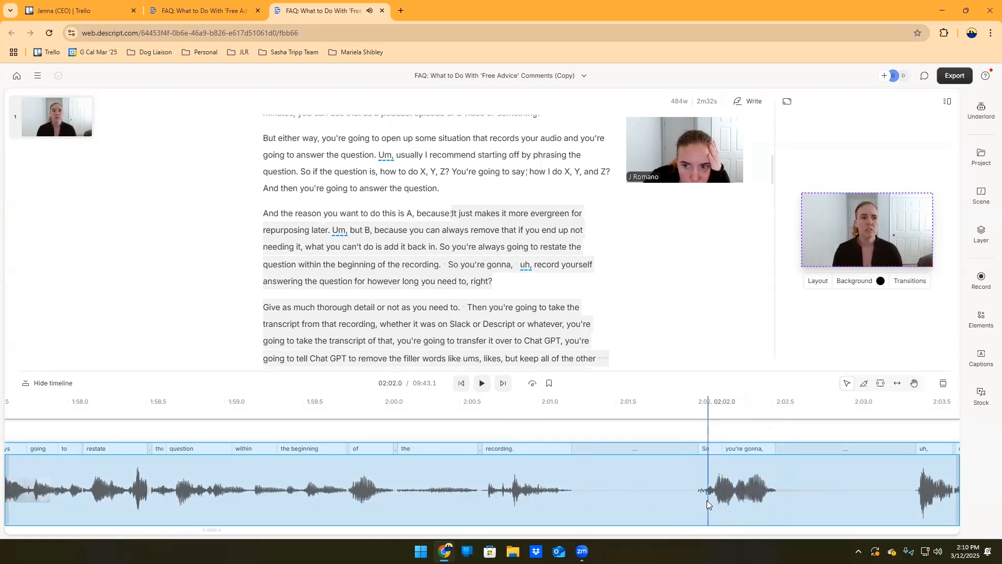
pyautogui.rightClick(707, 499)
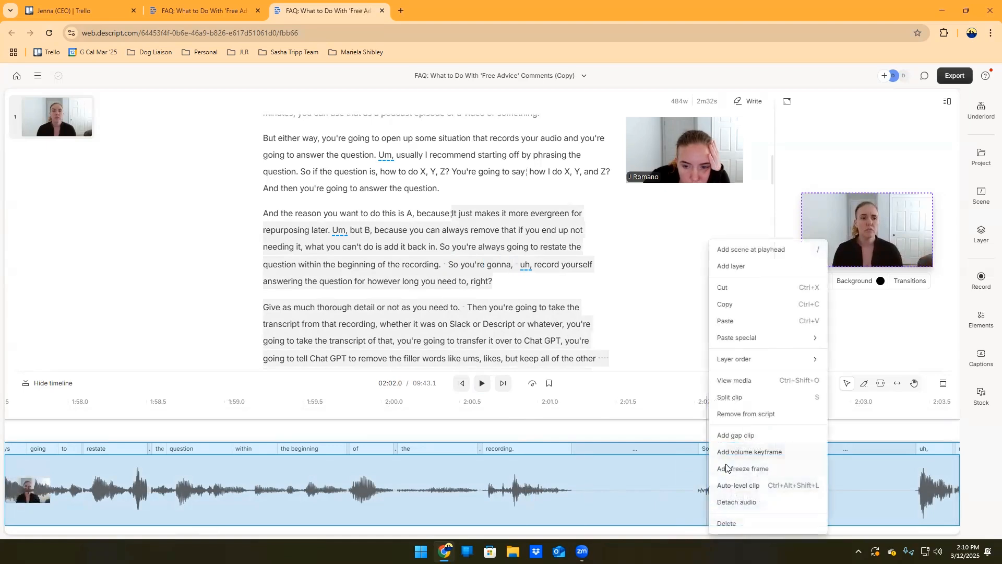
pyautogui.click(730, 398)
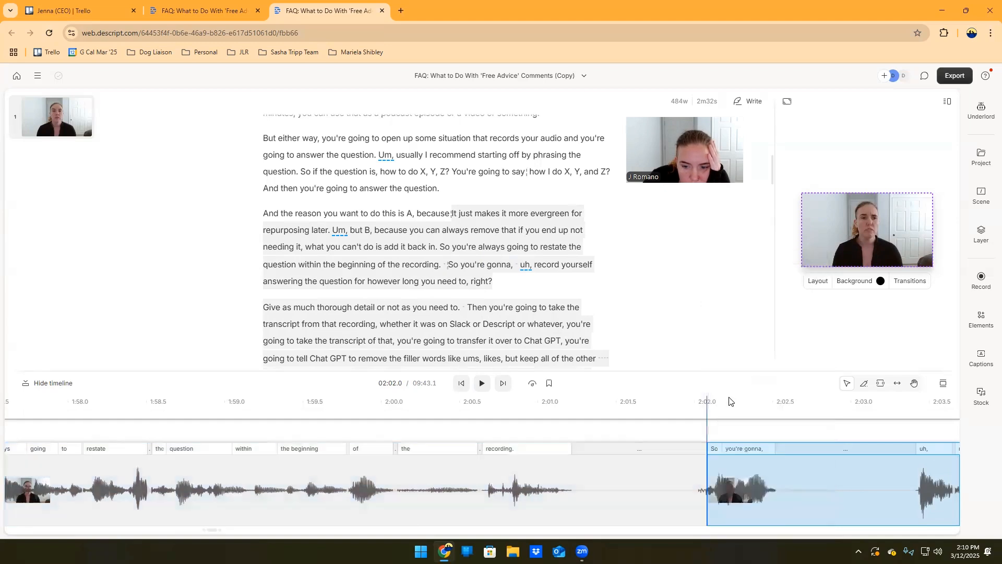
# - Split the clip again within the pause after "recording." and delete the short piece before "So you're gonna,"
pyautogui.click(482, 384)
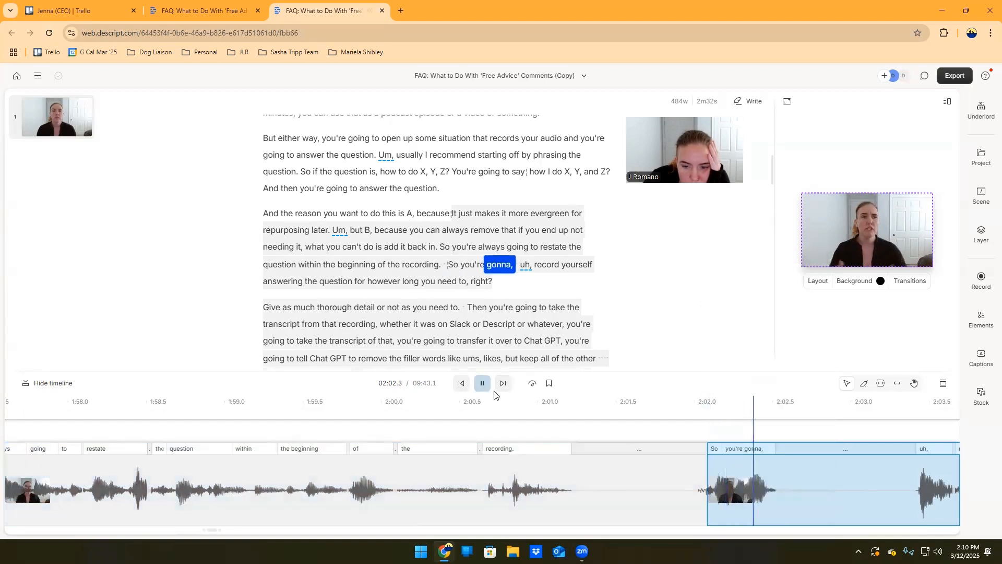
pyautogui.click(651, 504)
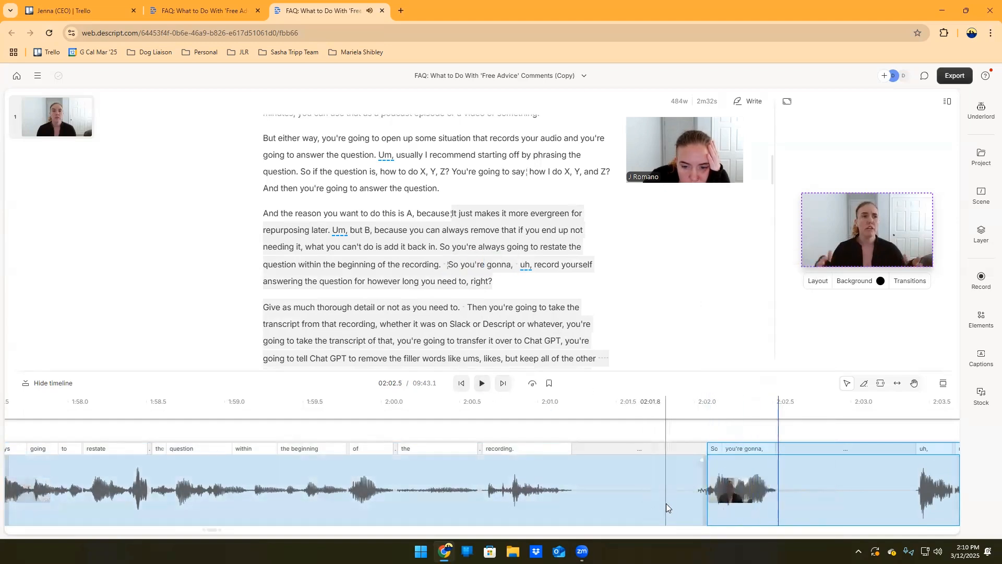
pyautogui.hotkey('ctrl', 'v')
pyautogui.rightClick(666, 503)
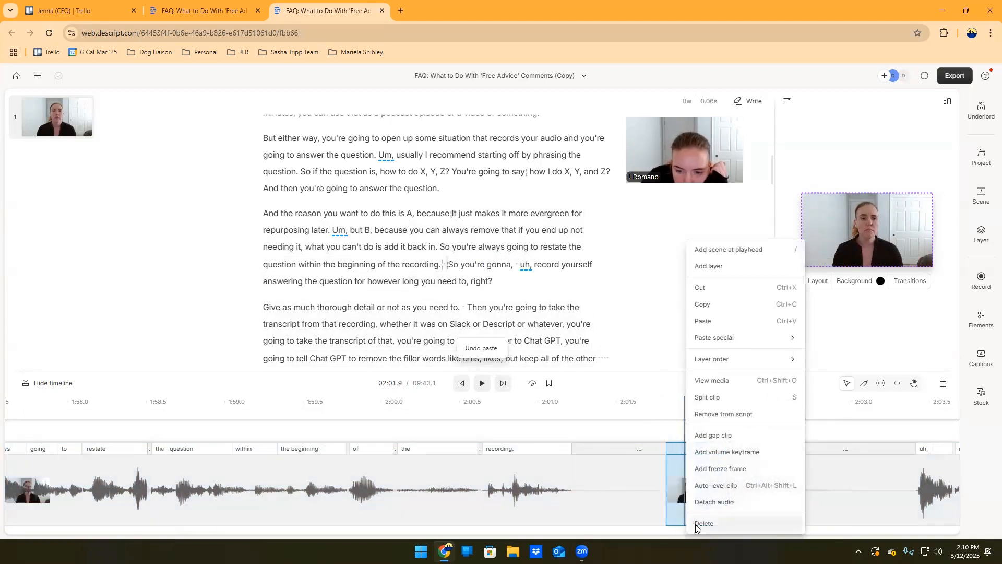
pyautogui.click(699, 524)
# - Replay from "the recording." through "So you're gonna," to check the shortened pause
pyautogui.click(634, 493)
pyautogui.click(431, 485)
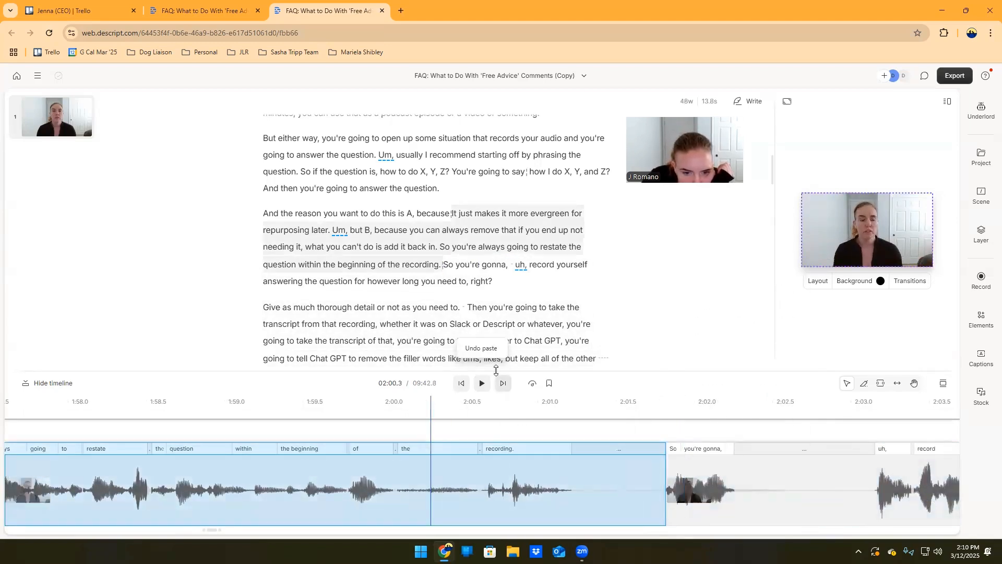
pyautogui.click(482, 383)
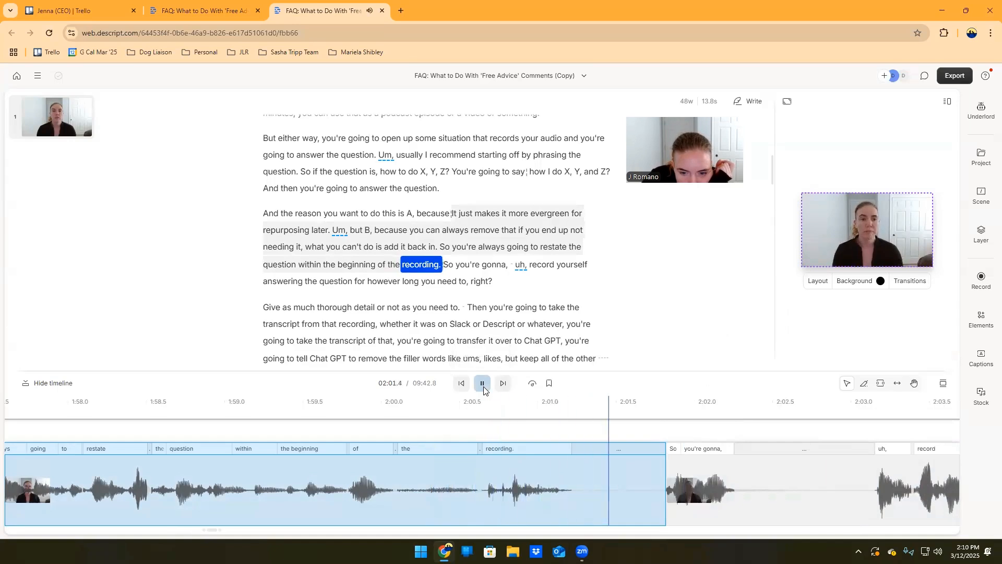
pyautogui.click(482, 383)
# - Split the clip right after "So you're gonna," at 02:02.2, where the following pause begins
pyautogui.click(743, 497)
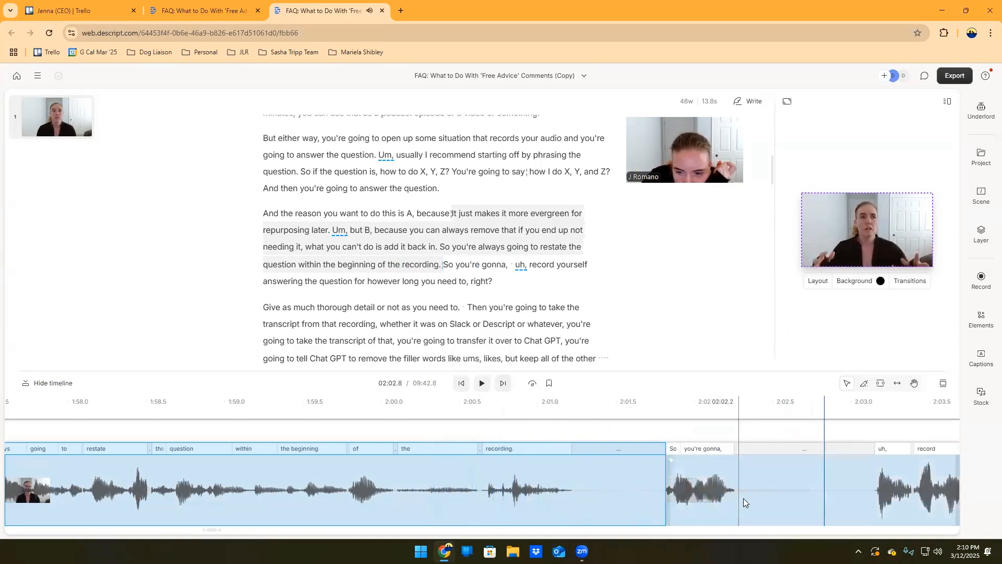
pyautogui.click(744, 497)
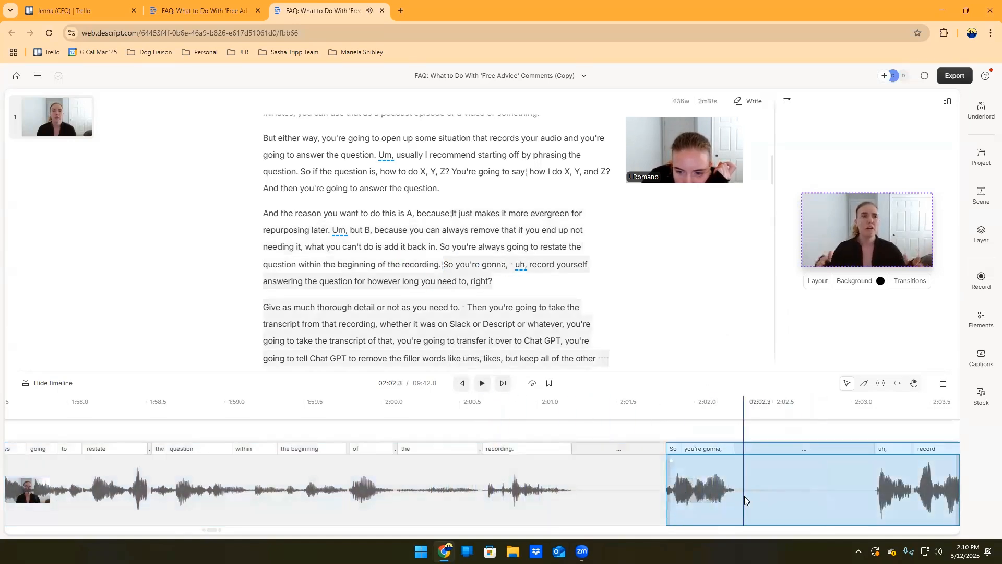
pyautogui.rightClick(745, 495)
pyautogui.press('Escape')
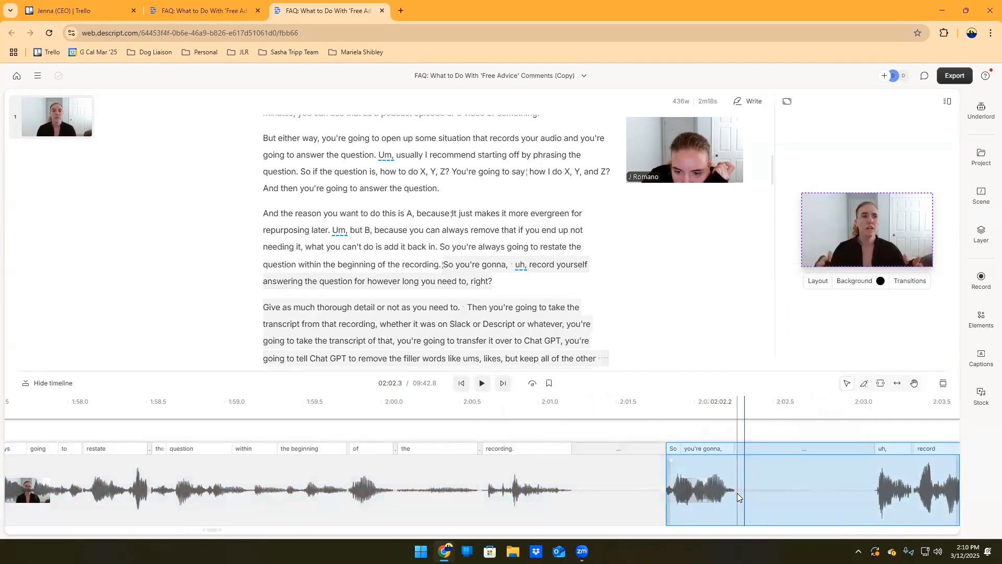
pyautogui.click(737, 494)
pyautogui.rightClick(737, 494)
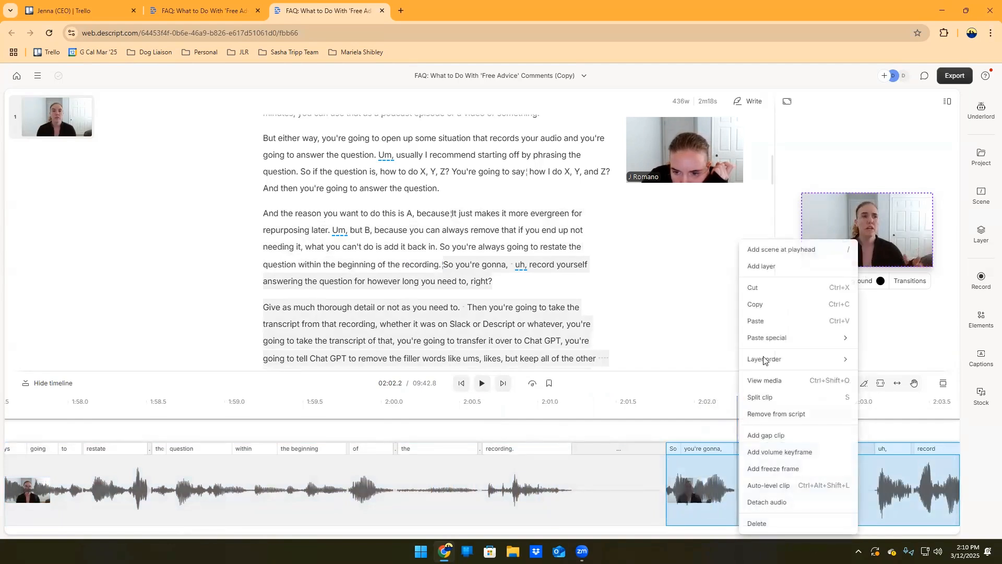
pyautogui.click(764, 399)
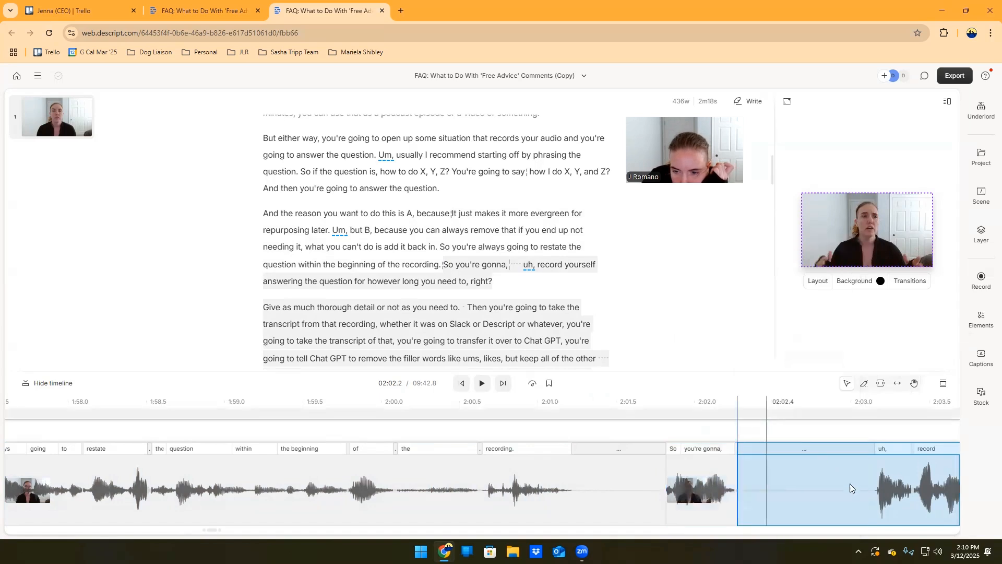
# - Play "uh, record", split the clip at 02:02.9, and delete the silent section after "So you're gonna," up to that split
pyautogui.click(913, 498)
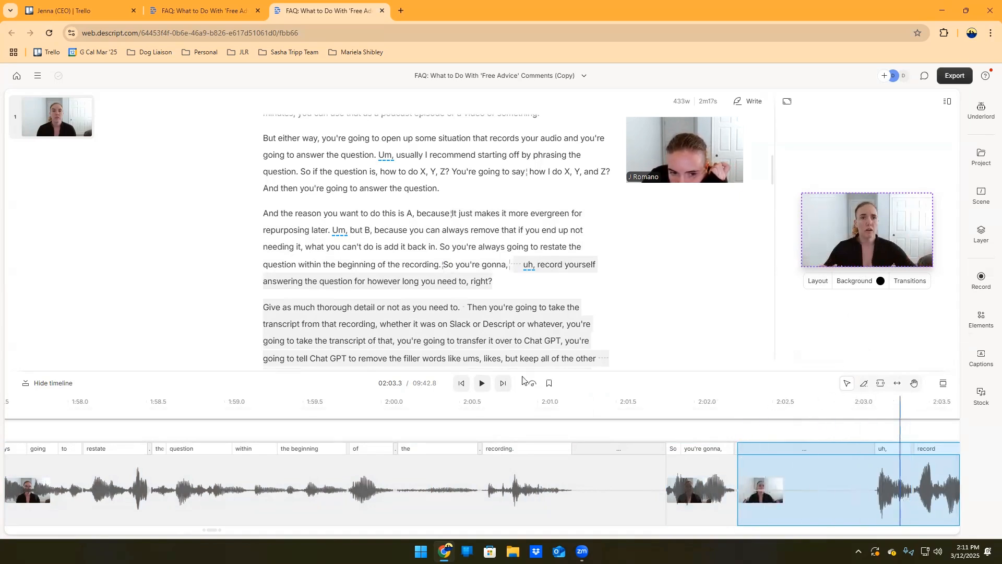
pyautogui.click(482, 384)
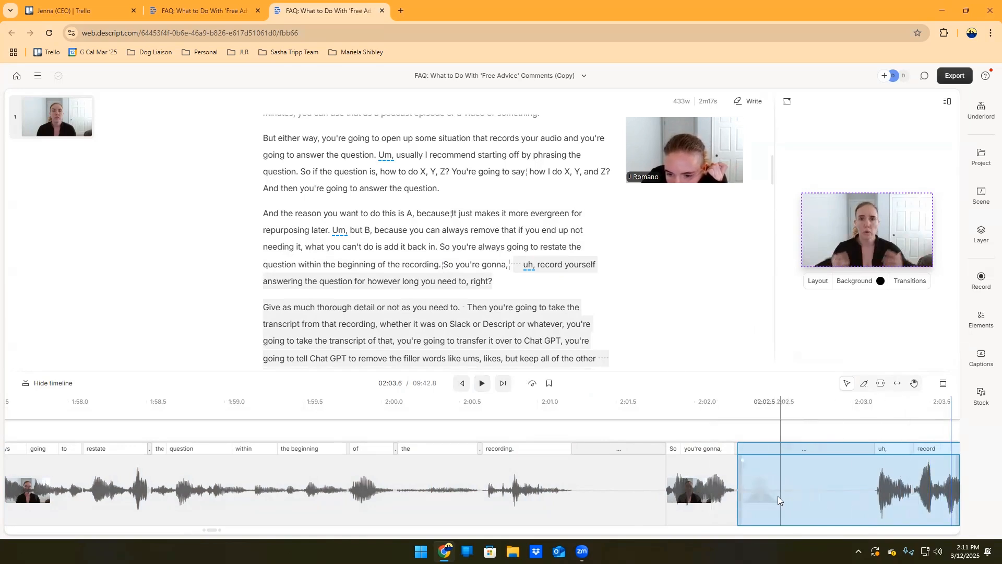
pyautogui.click(841, 496)
pyautogui.rightClick(840, 496)
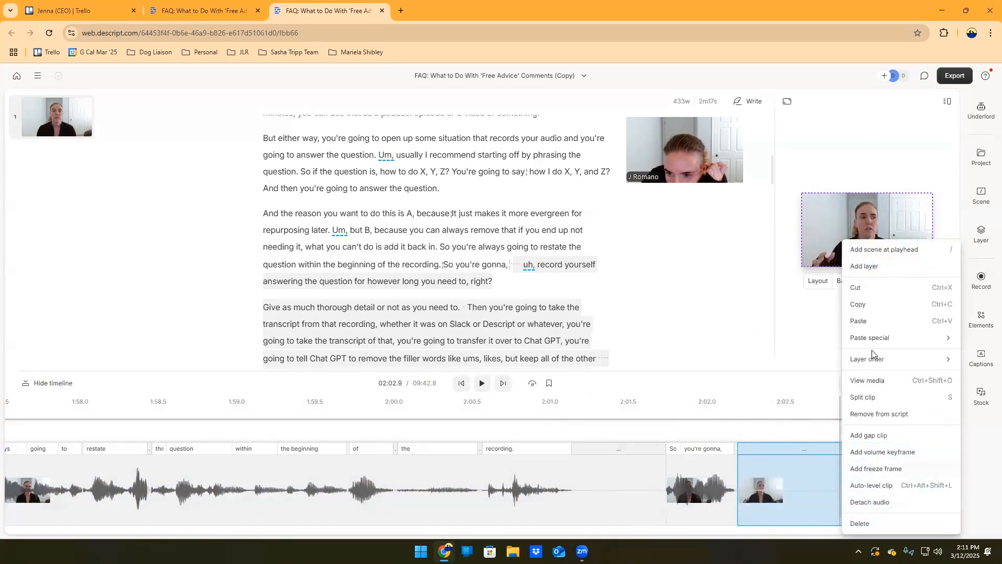
pyautogui.click(862, 397)
pyautogui.click(784, 494)
pyautogui.rightClick(783, 494)
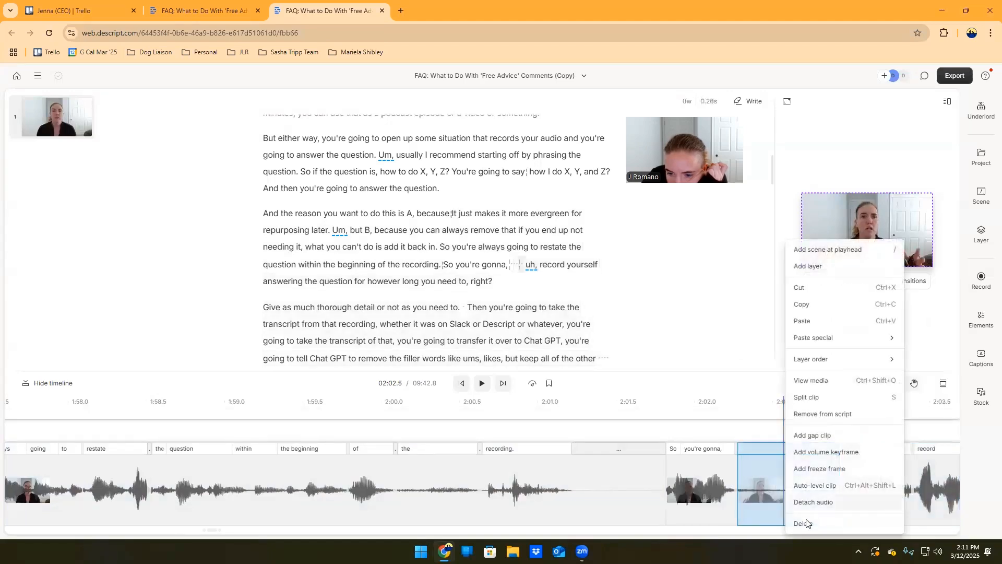
pyautogui.click(804, 523)
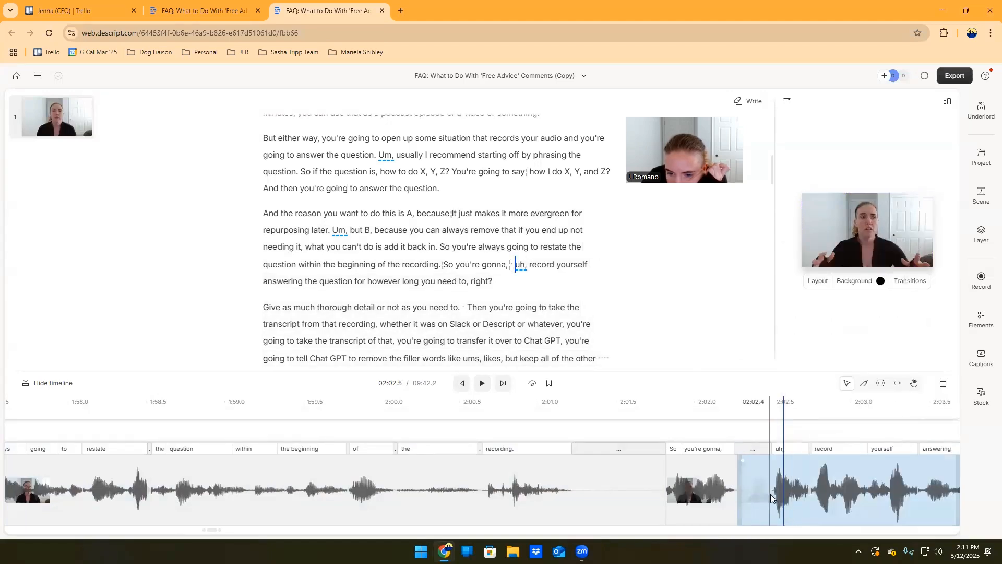
# - Delete the filler word "uh," before "record yourself" and set the playback position back to "beginning of the recording"
pyautogui.click(773, 499)
pyautogui.rightClick(773, 499)
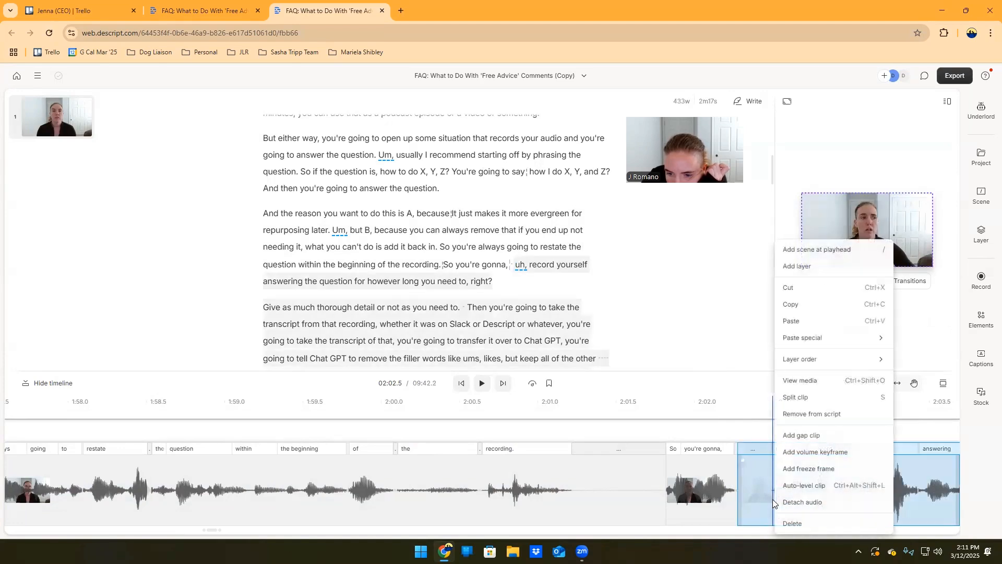
pyautogui.click(502, 289)
pyautogui.moveTo(526, 264); pyautogui.dragTo(517, 264)
pyautogui.click(517, 264)
pyautogui.doubleClick(517, 264)
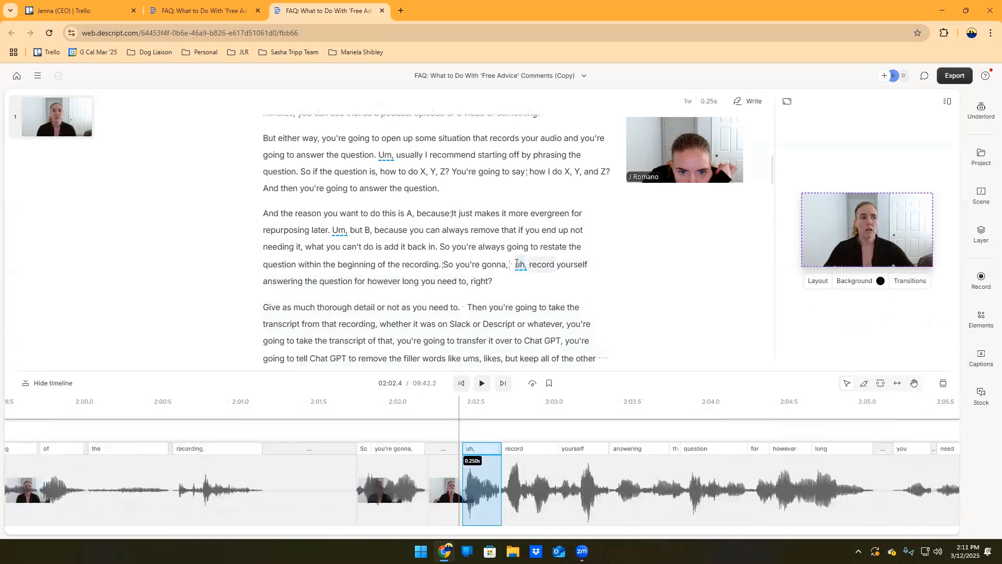
pyautogui.press('BackSpace')
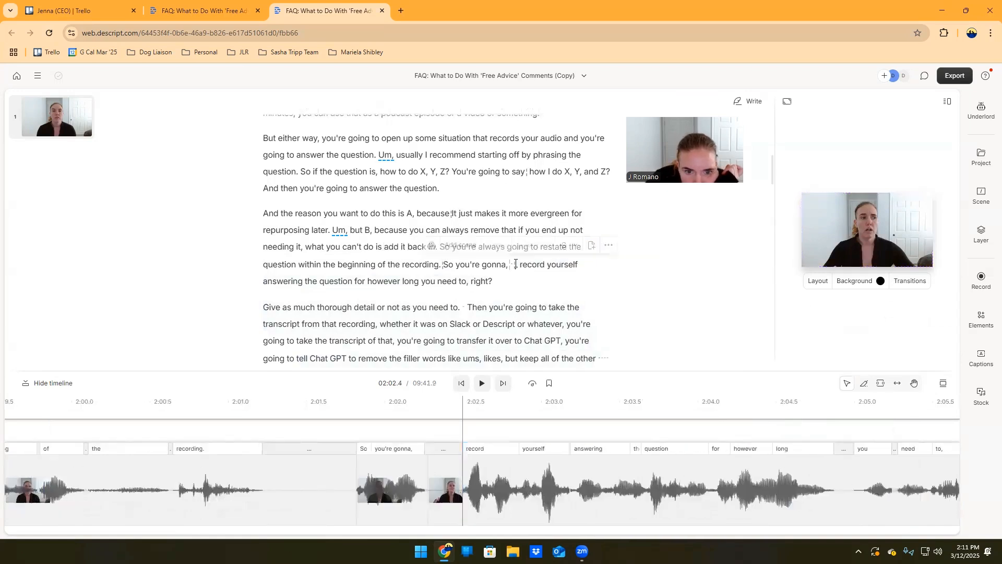
pyautogui.click(340, 264)
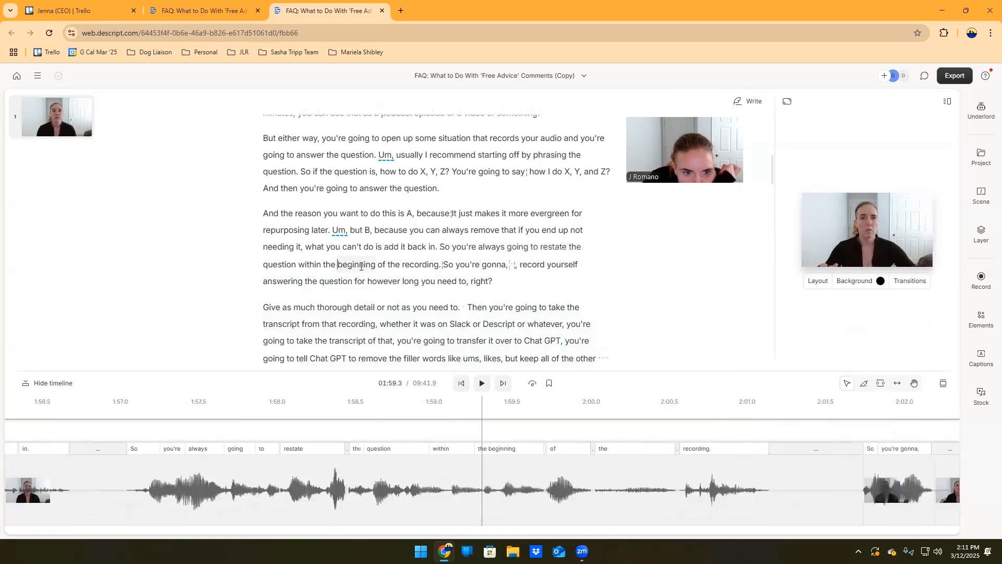
# - Play from "beginning of the recording" through "filler words like ums," and replay the words around "remove the" to check the pause
pyautogui.click(481, 383)
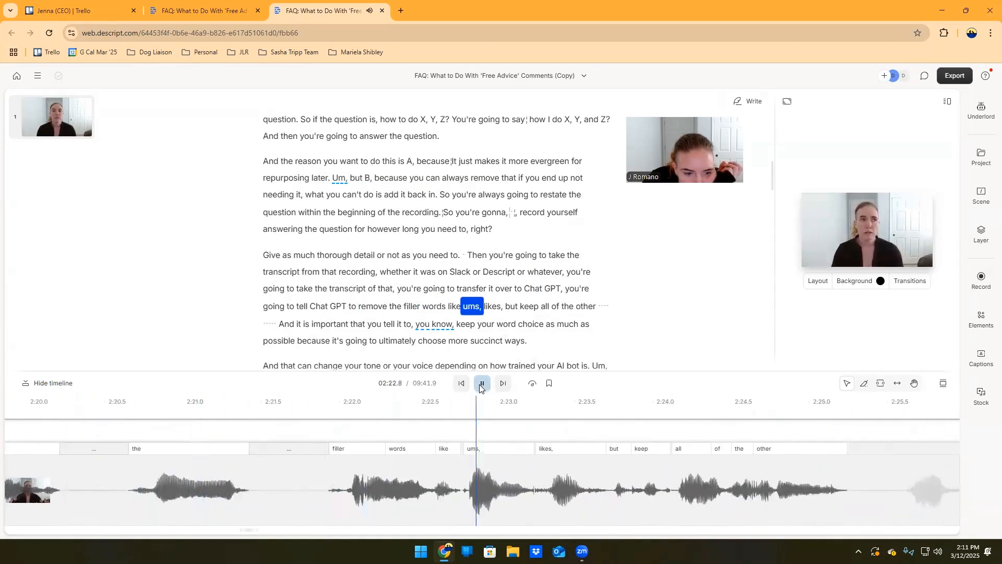
pyautogui.press('space')
pyautogui.click(242, 494)
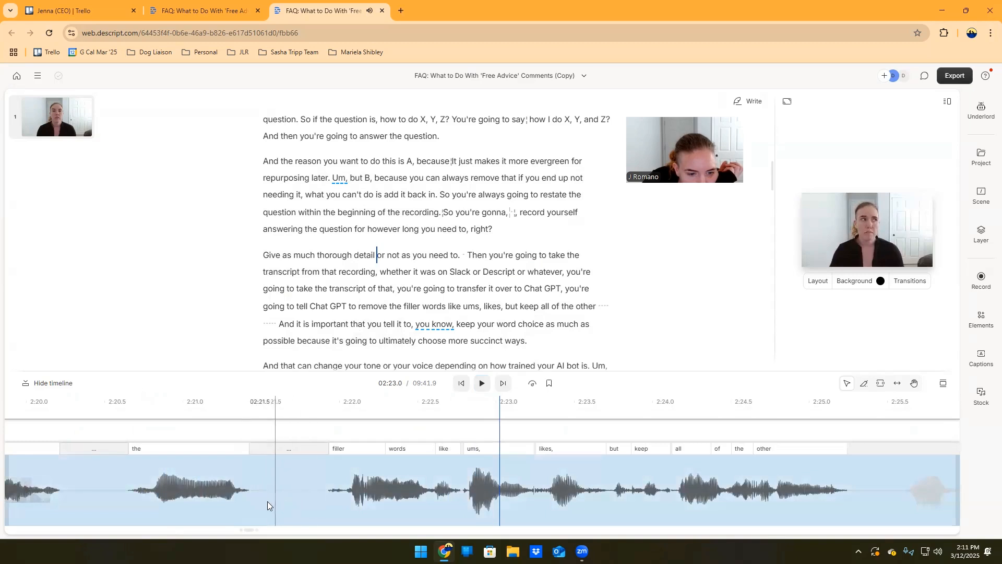
pyautogui.click(262, 501)
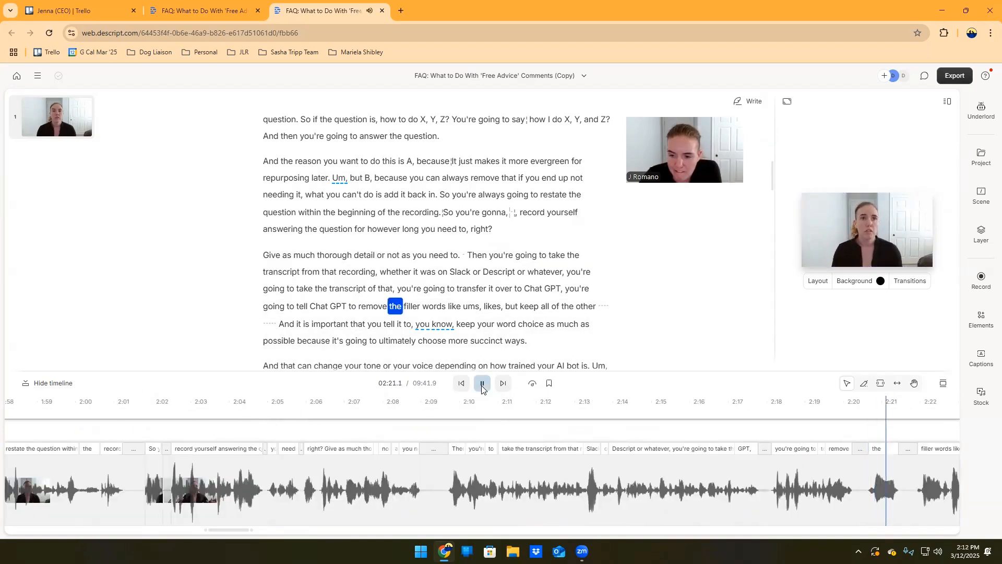
pyautogui.press('space')
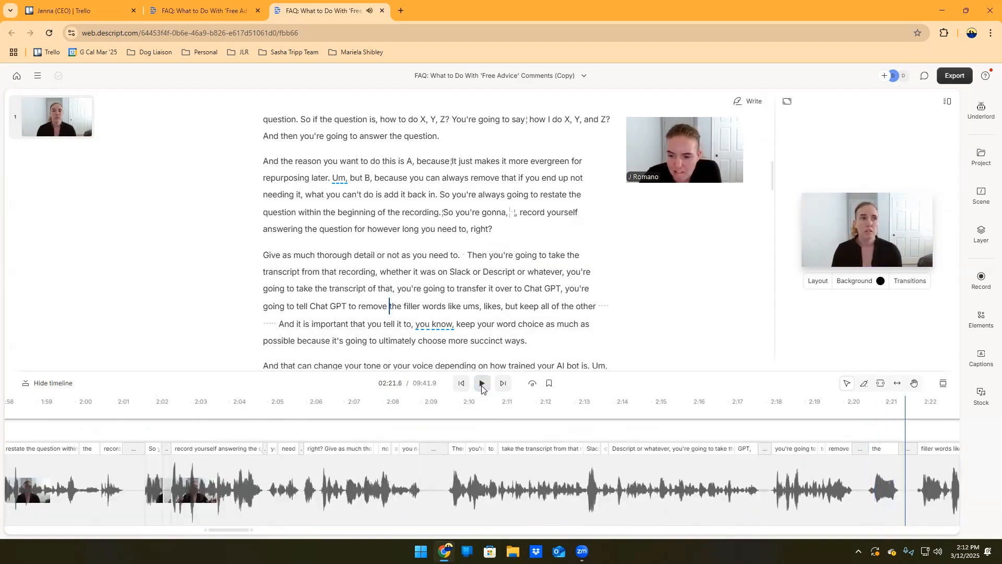
# - Split the clip at 02:21.6 and again just before "filler words", and delete the short silent piece between the splits
pyautogui.click(902, 496)
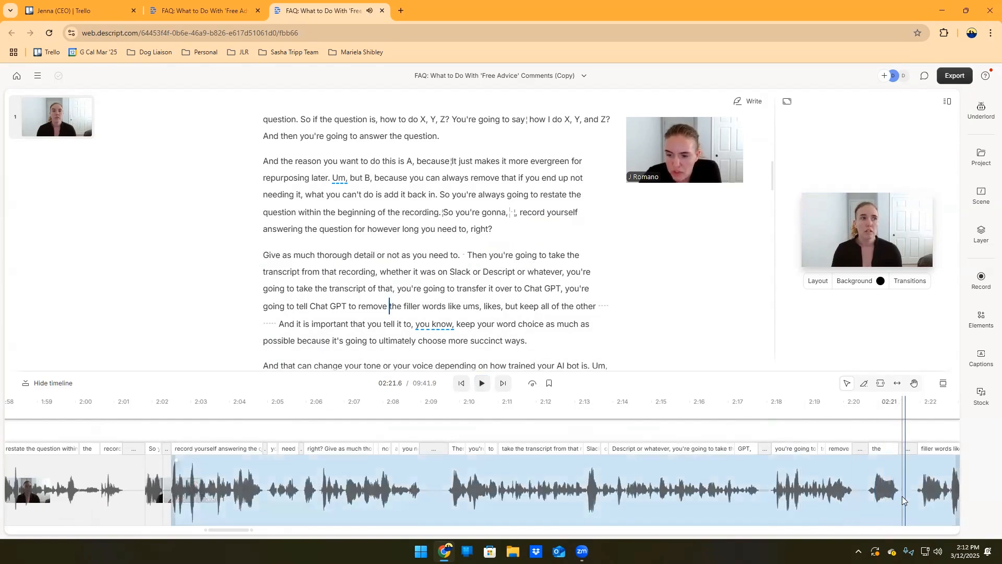
pyautogui.rightClick(905, 493)
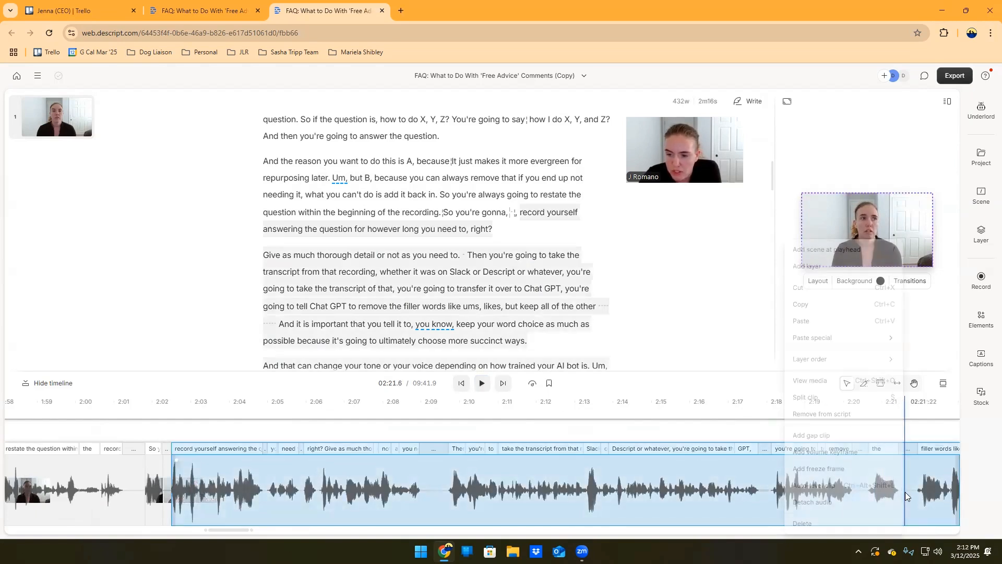
pyautogui.click(835, 397)
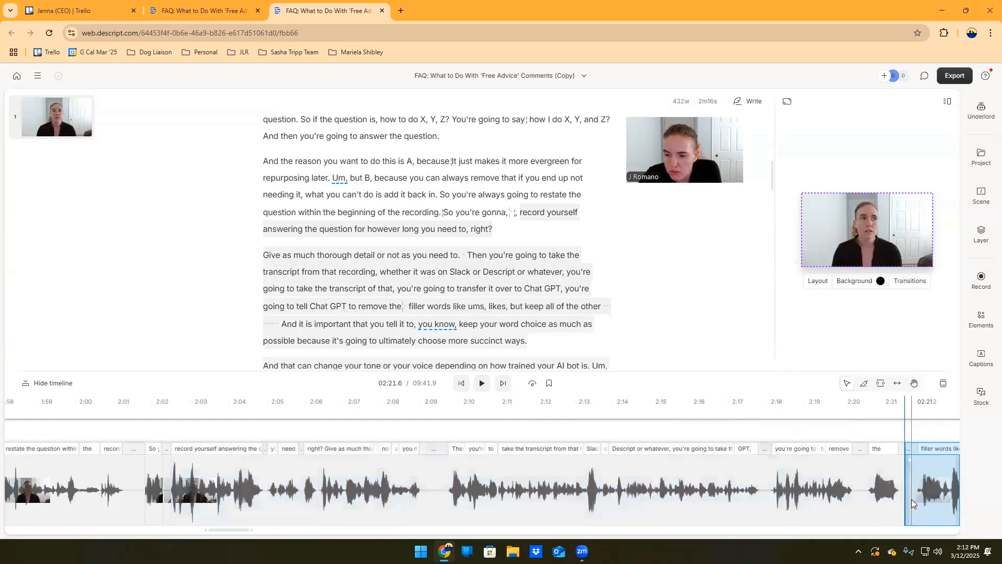
pyautogui.click(913, 499)
pyautogui.rightClick(914, 496)
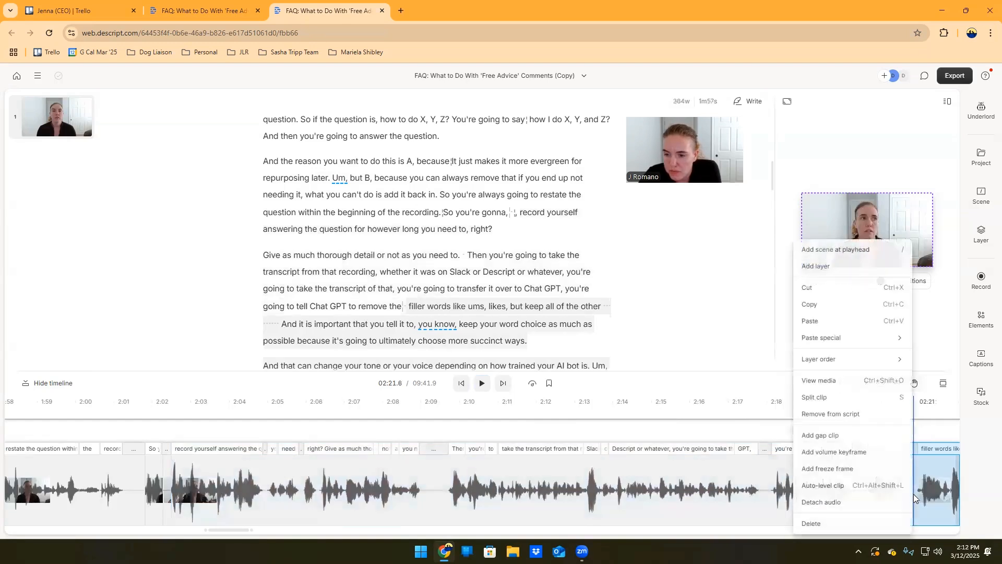
pyautogui.click(859, 397)
pyautogui.click(910, 485)
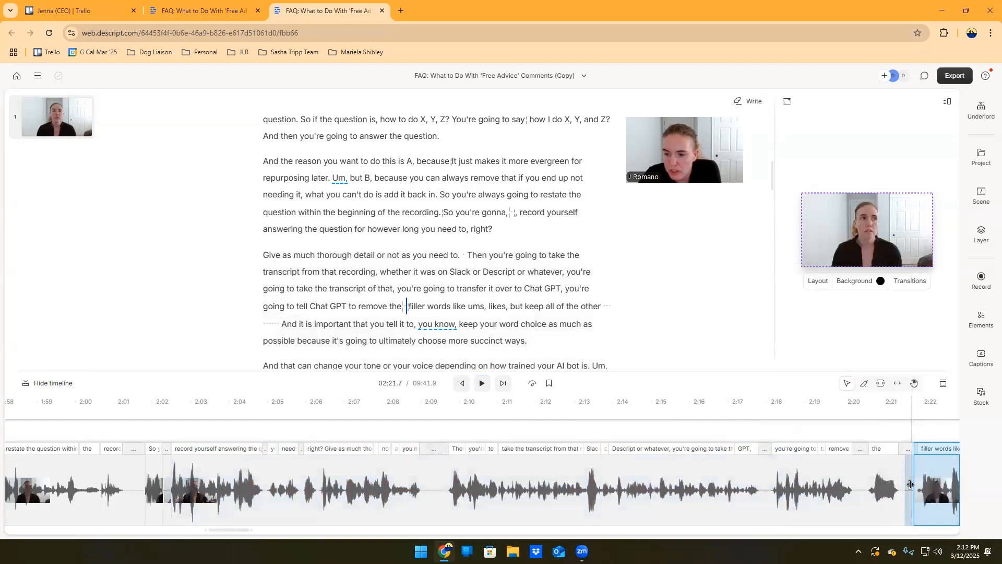
pyautogui.rightClick(909, 484)
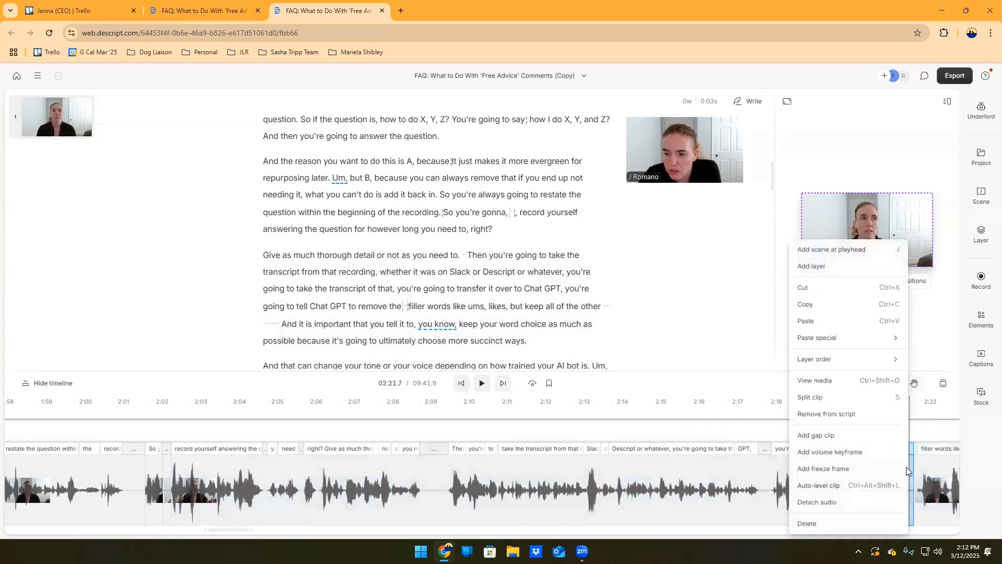
pyautogui.click(854, 524)
# - Play from "take the transcript from that" through "syntax and my word" to review the passage
pyautogui.click(471, 489)
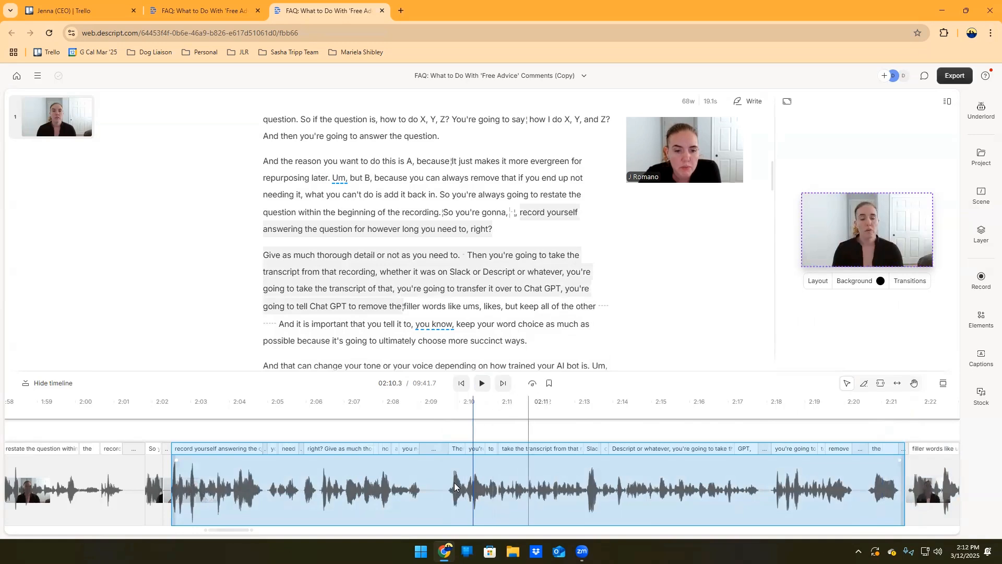
pyautogui.click(535, 495)
pyautogui.click(319, 500)
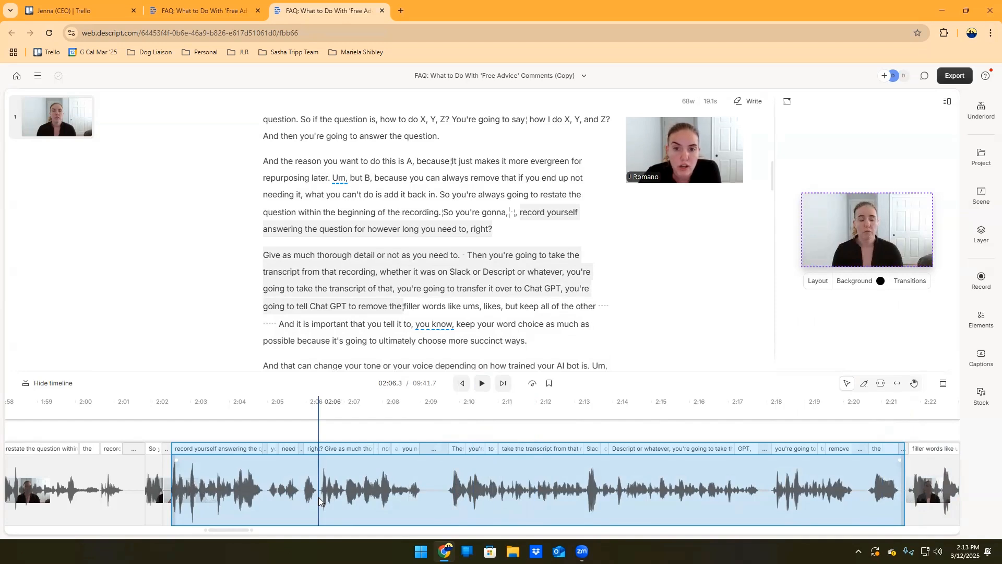
pyautogui.click(428, 504)
pyautogui.click(524, 495)
pyautogui.click(482, 384)
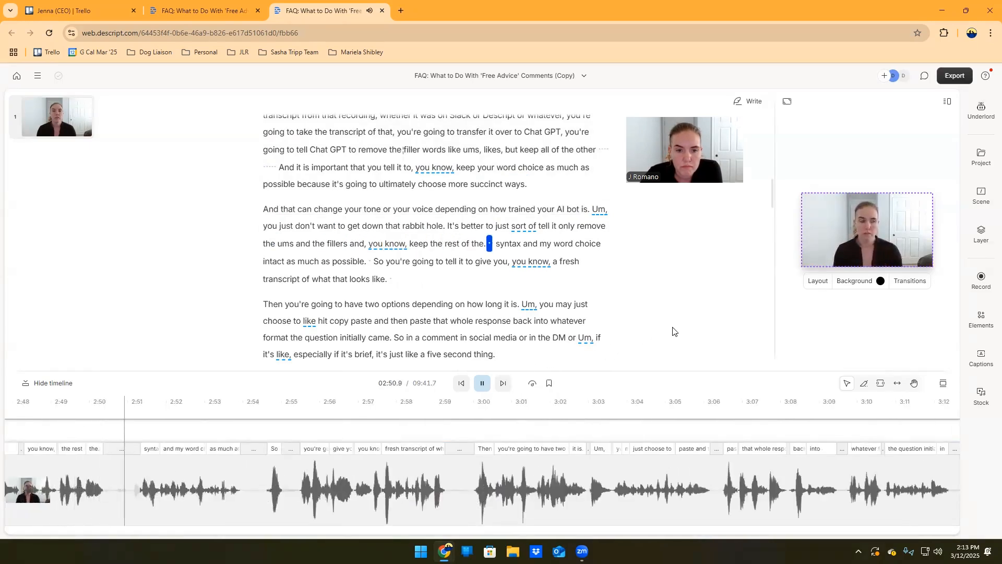
pyautogui.press('space')
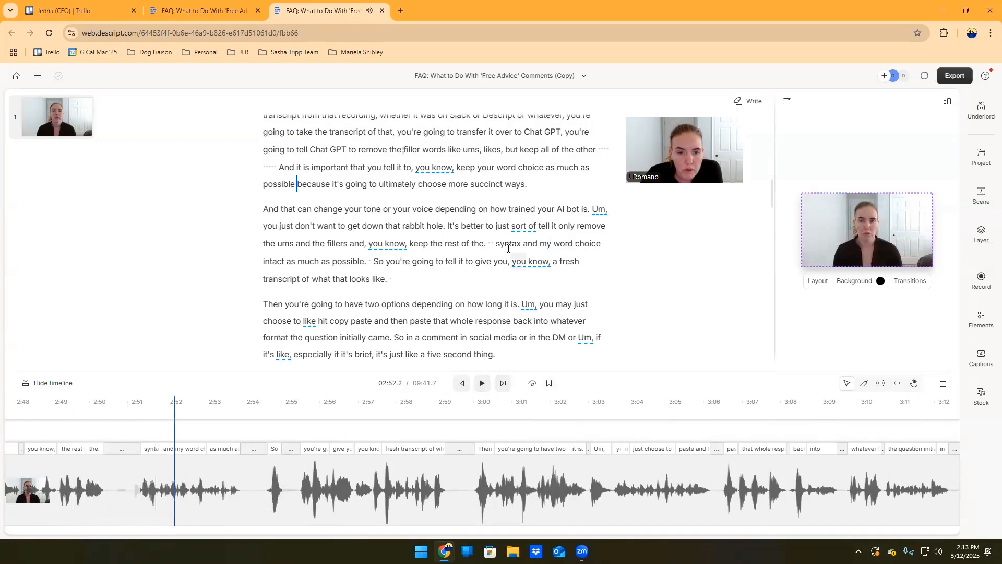
# - Delete the word "the." after "keep the rest of" and replay from "you know," through "syntax"
pyautogui.click(473, 245)
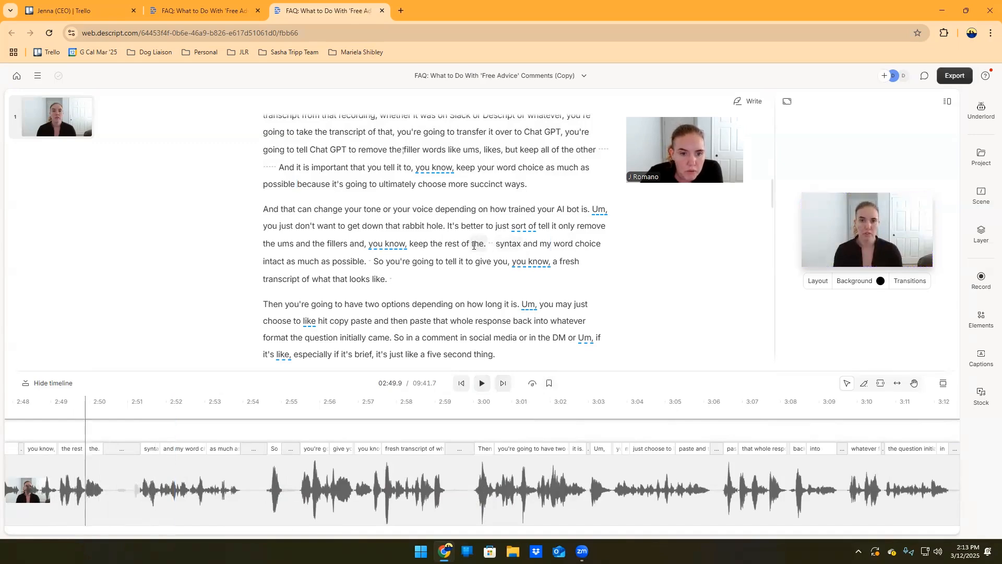
pyautogui.doubleClick(477, 244)
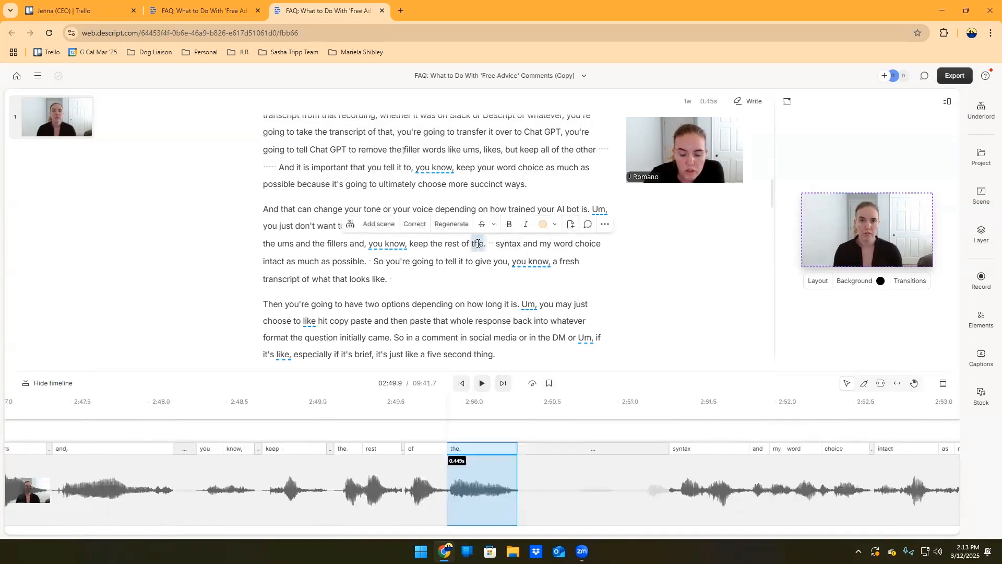
pyautogui.press('BackSpace')
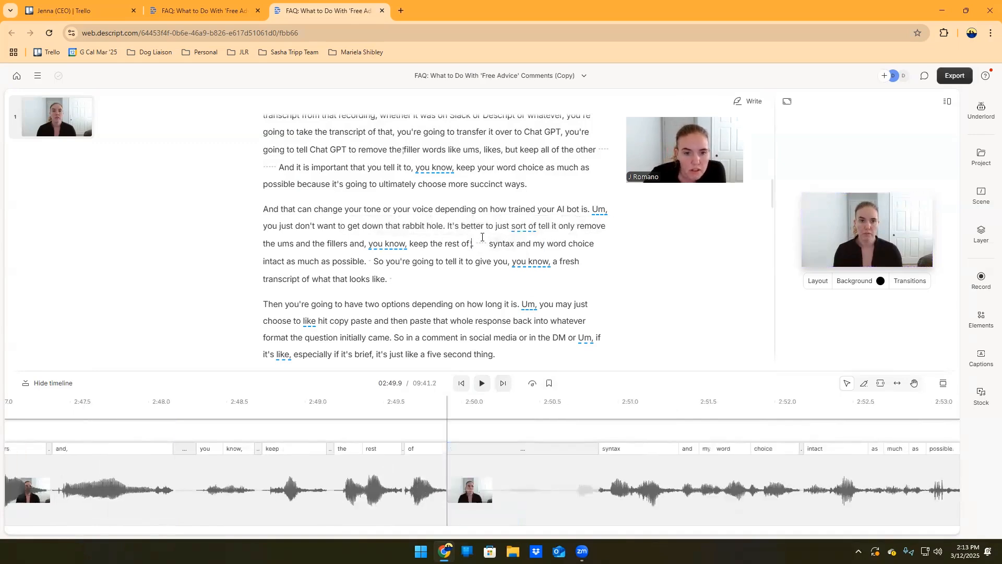
pyautogui.click(371, 244)
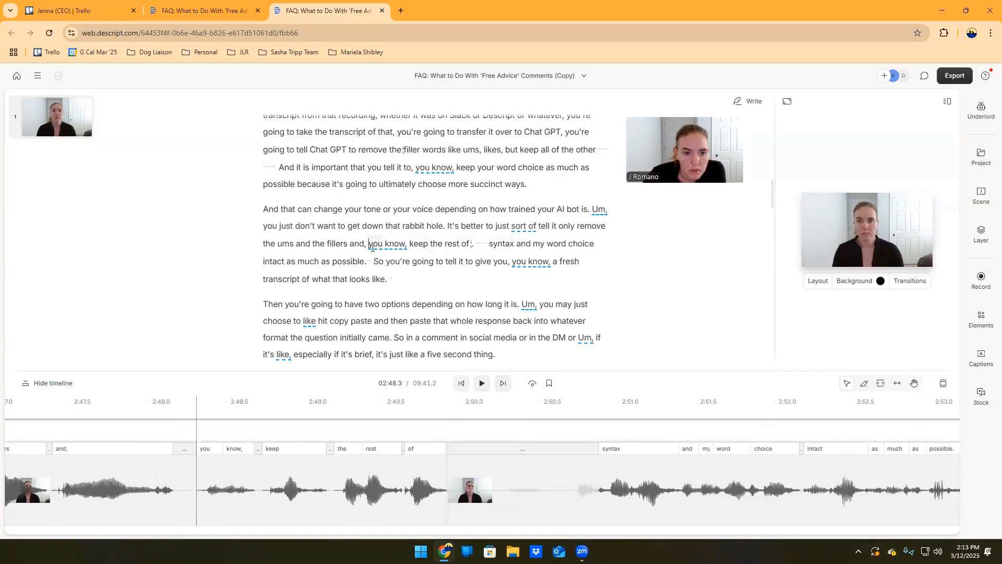
pyautogui.click(480, 385)
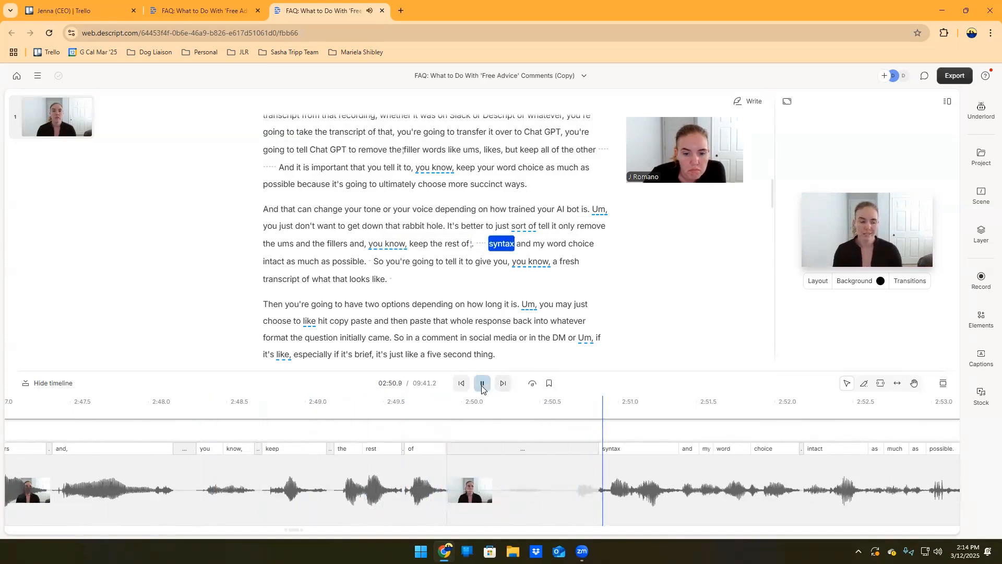
# - Split the pause before "syntax" at 02:50.2 and 02:50.5 and delete the silent piece between the two splits
pyautogui.click(532, 500)
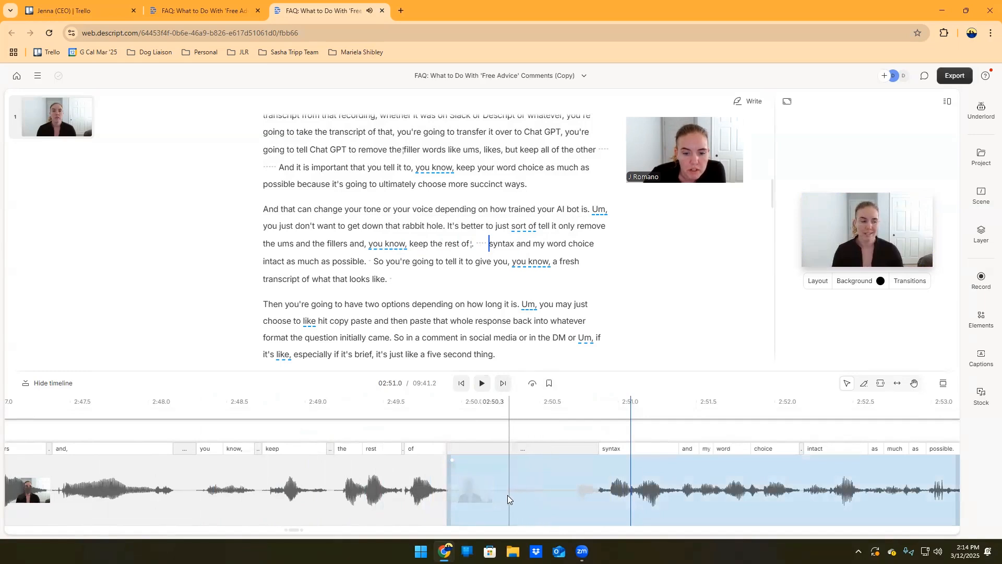
pyautogui.click(507, 494)
pyautogui.rightClick(507, 495)
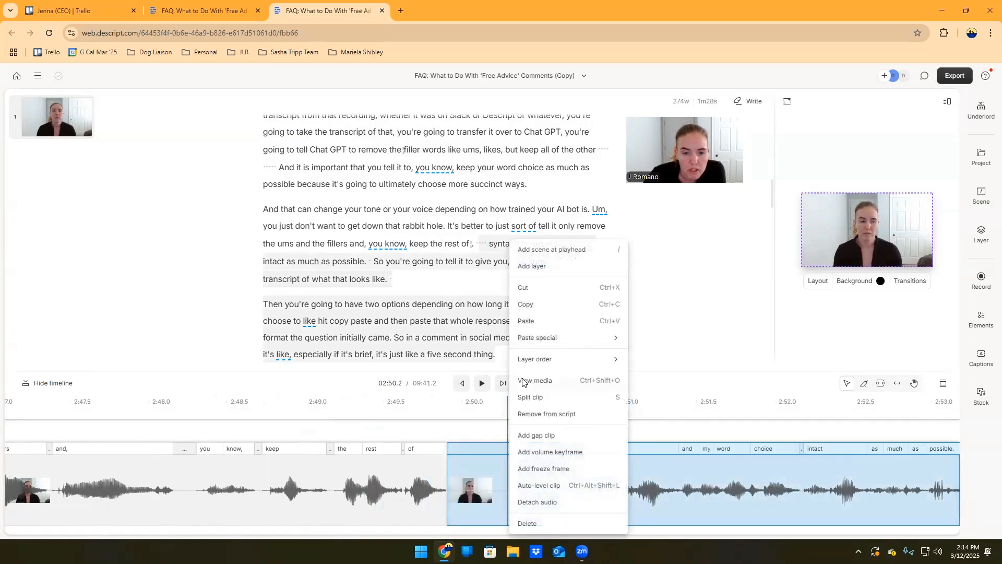
pyautogui.click(530, 397)
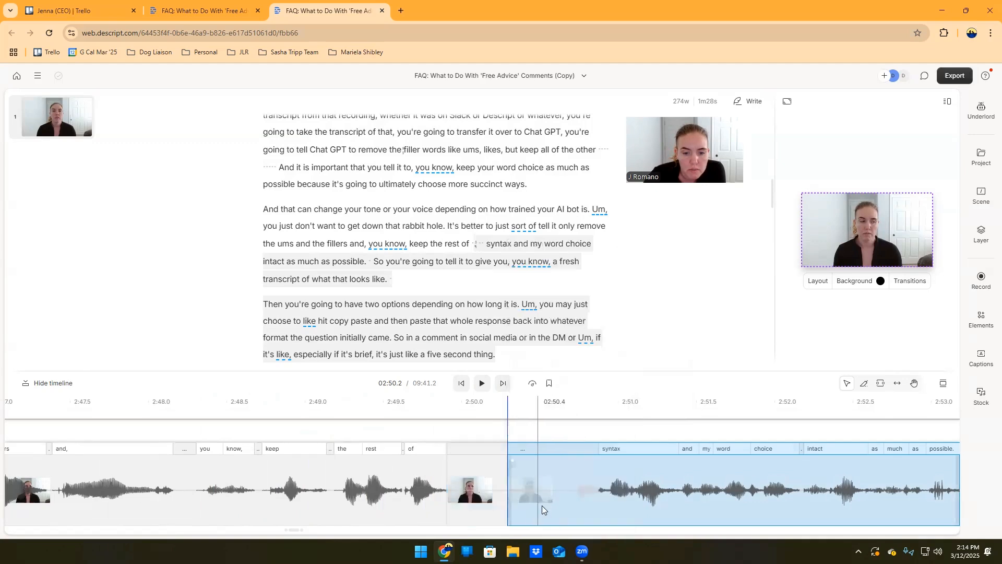
pyautogui.rightClick(545, 501)
pyautogui.click(569, 399)
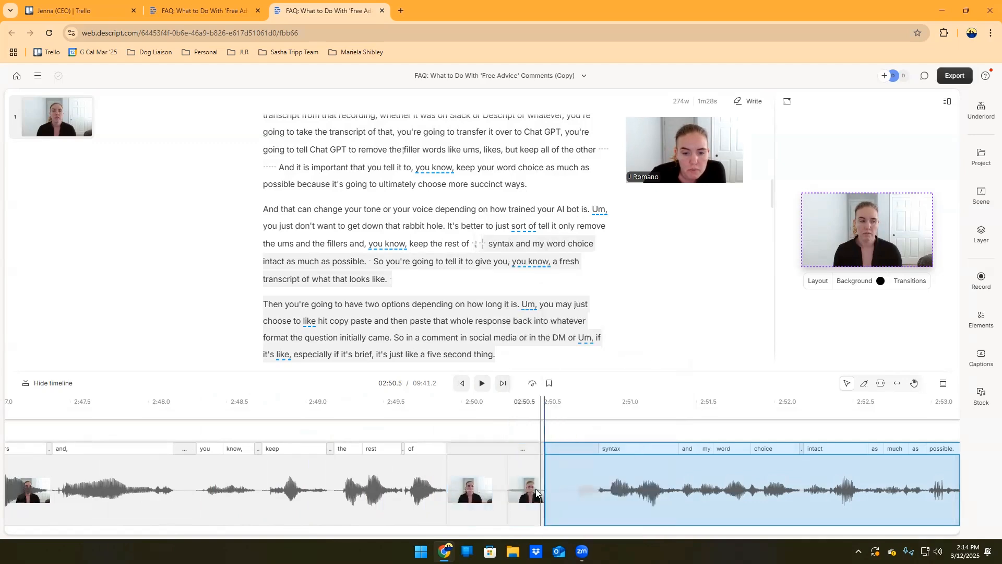
pyautogui.click(526, 506)
pyautogui.rightClick(527, 506)
pyautogui.click(544, 525)
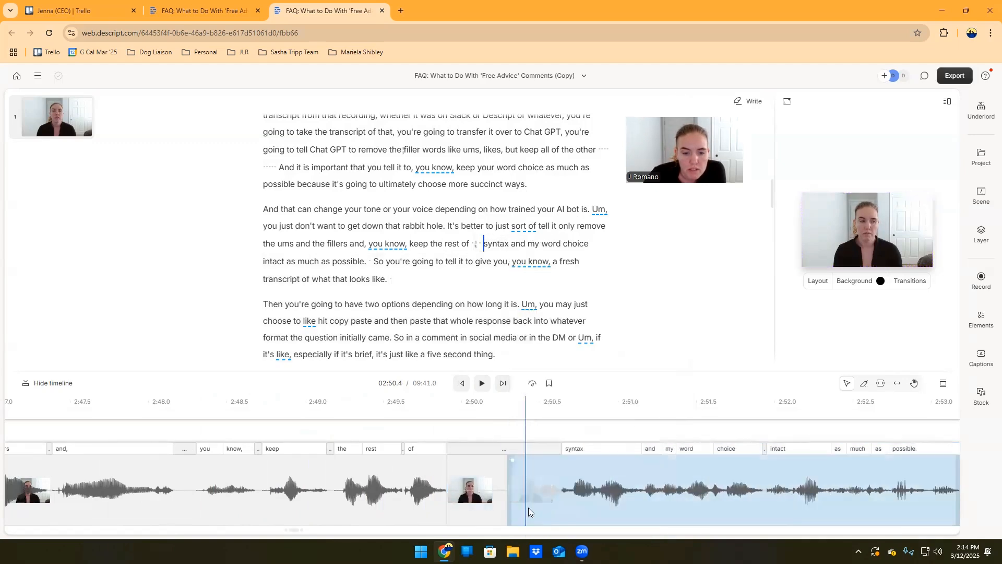
# - Replay from "you know, keep the rest of" through "So you're" to check the shortened pause before "syntax"
pyautogui.click(392, 244)
pyautogui.click(481, 383)
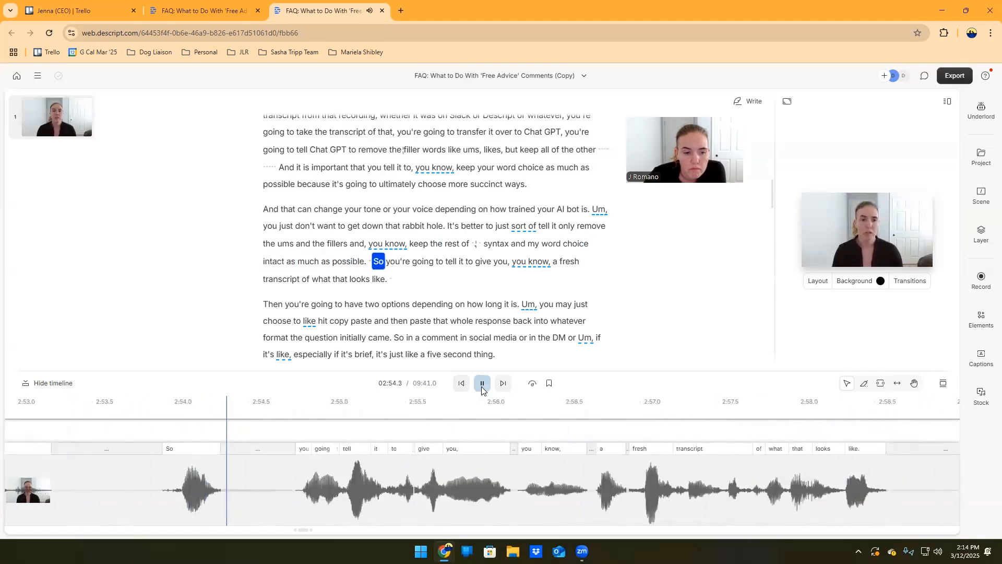
pyautogui.click(482, 382)
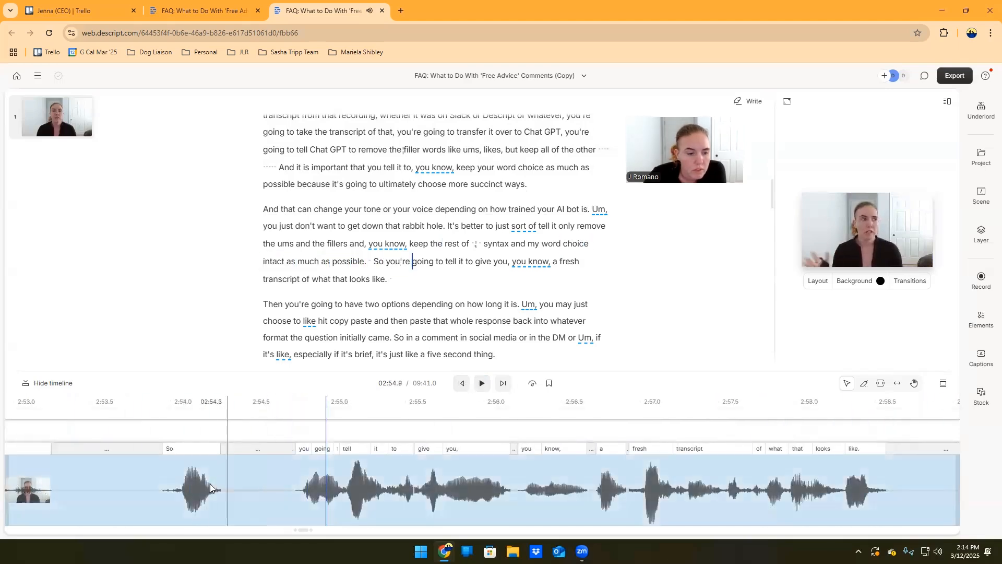
# - Split the clip at 02:53.9 before "So" and again just before "you're going to tell it", and delete "So" with its following pause
pyautogui.click(162, 500)
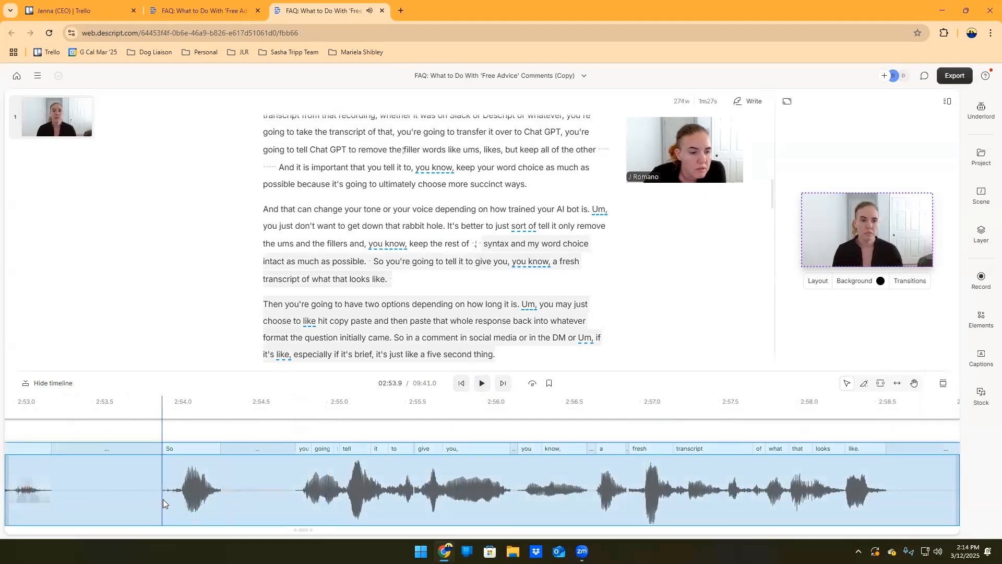
pyautogui.rightClick(163, 498)
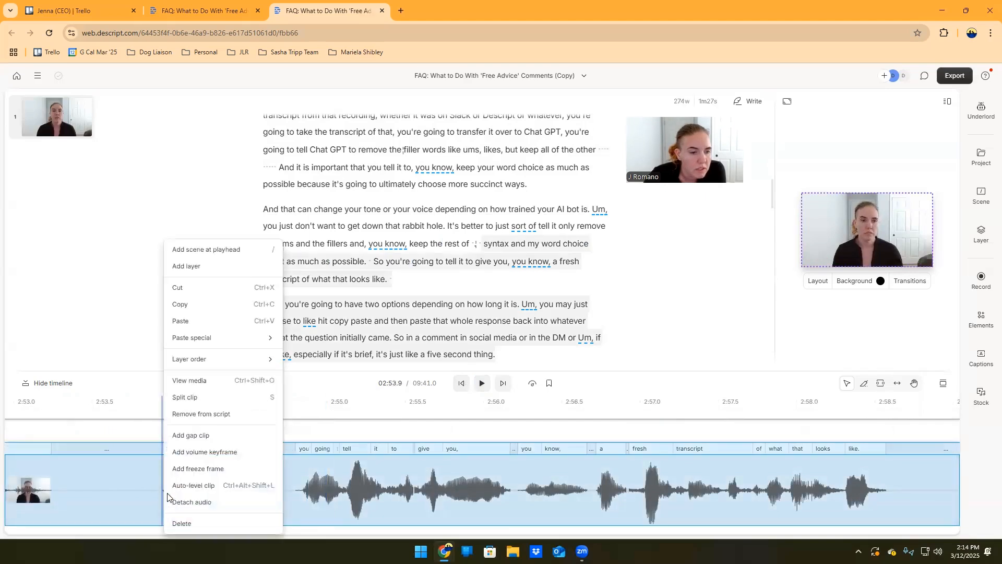
pyautogui.click(185, 396)
pyautogui.click(291, 486)
pyautogui.rightClick(290, 486)
pyautogui.click(320, 397)
pyautogui.rightClick(224, 497)
pyautogui.click(246, 523)
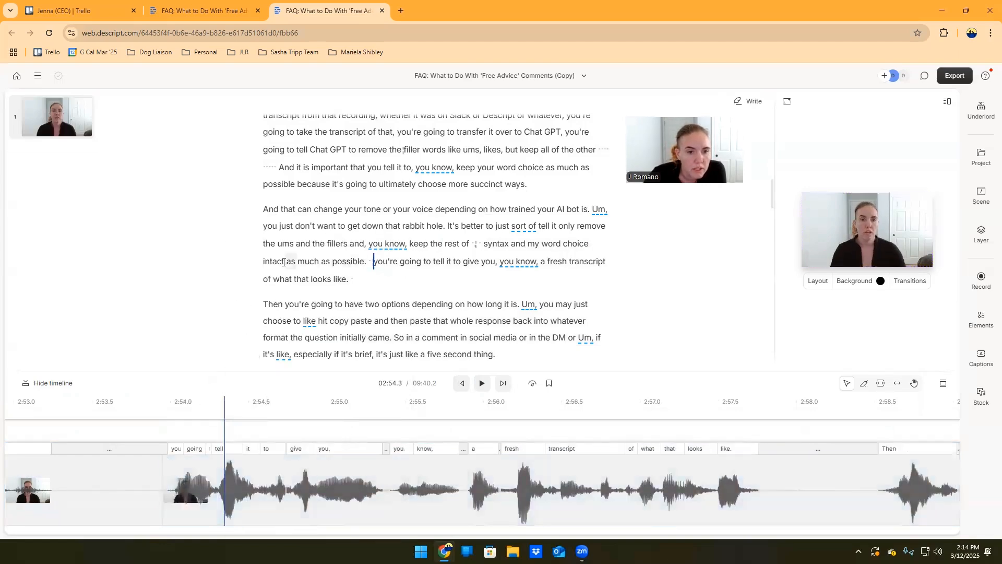
# - Replay from "intact as much as possible." into the following pause, and set the playback position back to "possible."
pyautogui.click(283, 262)
pyautogui.click(482, 383)
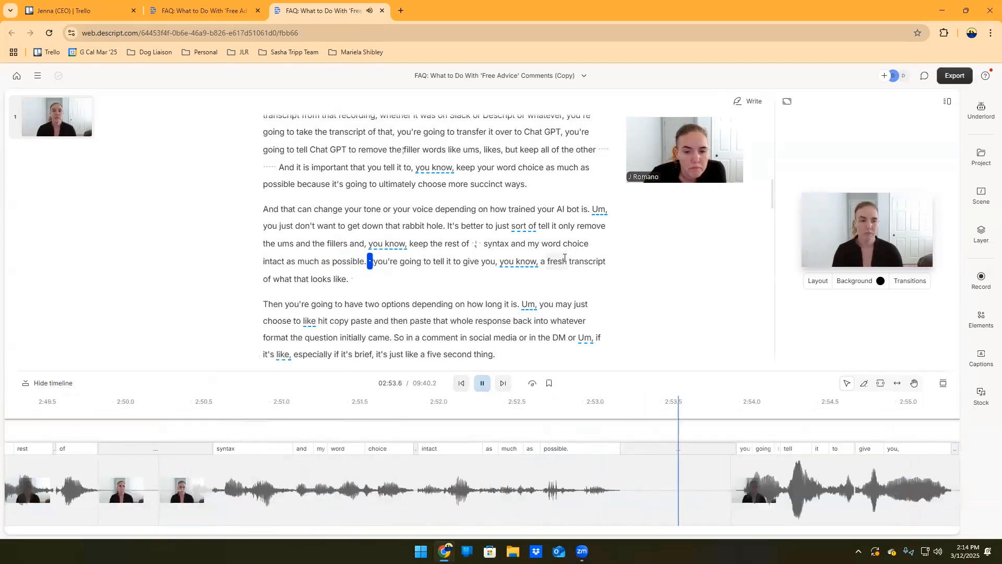
pyautogui.click(480, 385)
pyautogui.click(349, 262)
# - Split the pause after "as much as possible." at 02:53.7 and delete the silent end piece before "you're going to tell it"
pyautogui.click(595, 495)
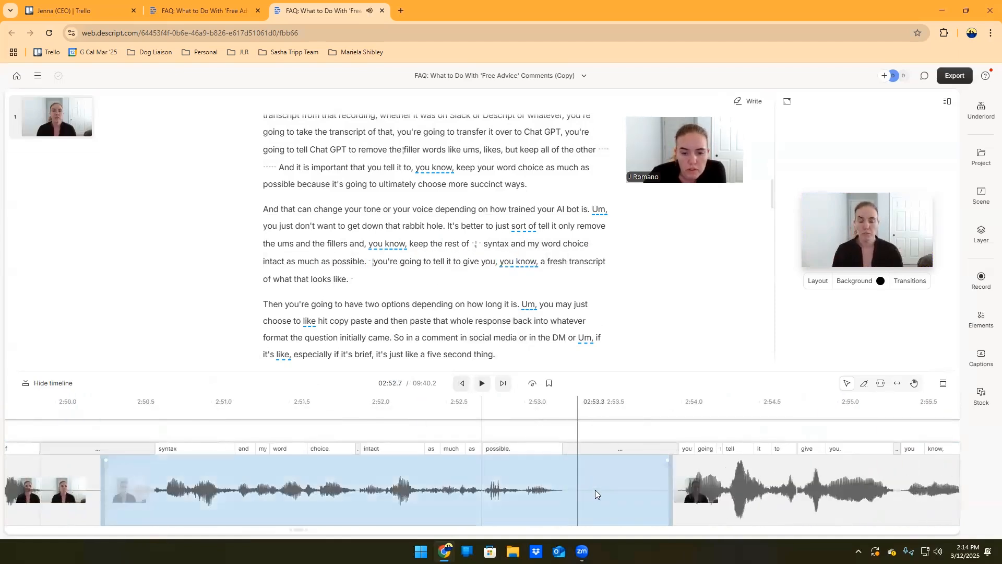
pyautogui.rightClick(643, 498)
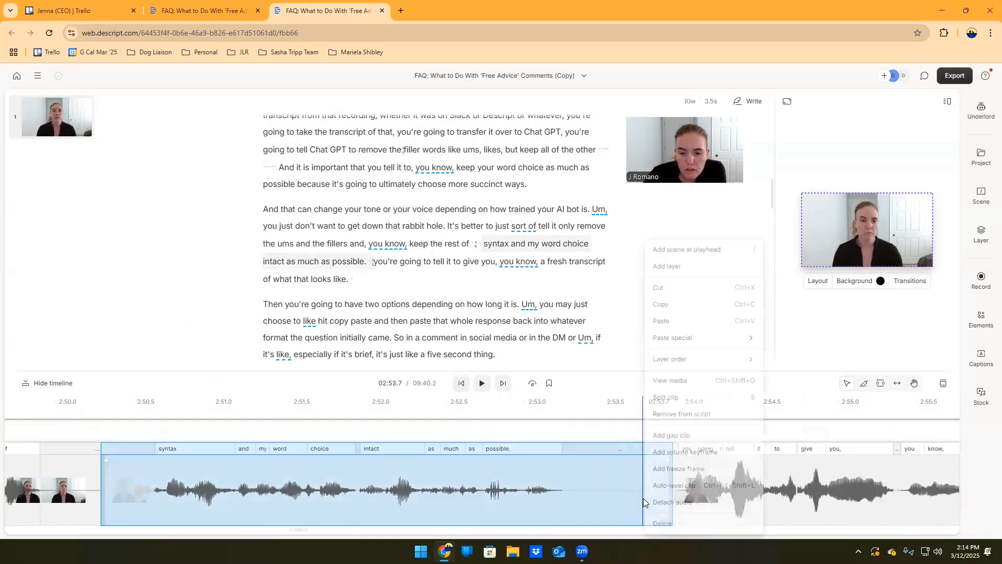
pyautogui.click(672, 398)
pyautogui.rightClick(651, 493)
pyautogui.click(659, 524)
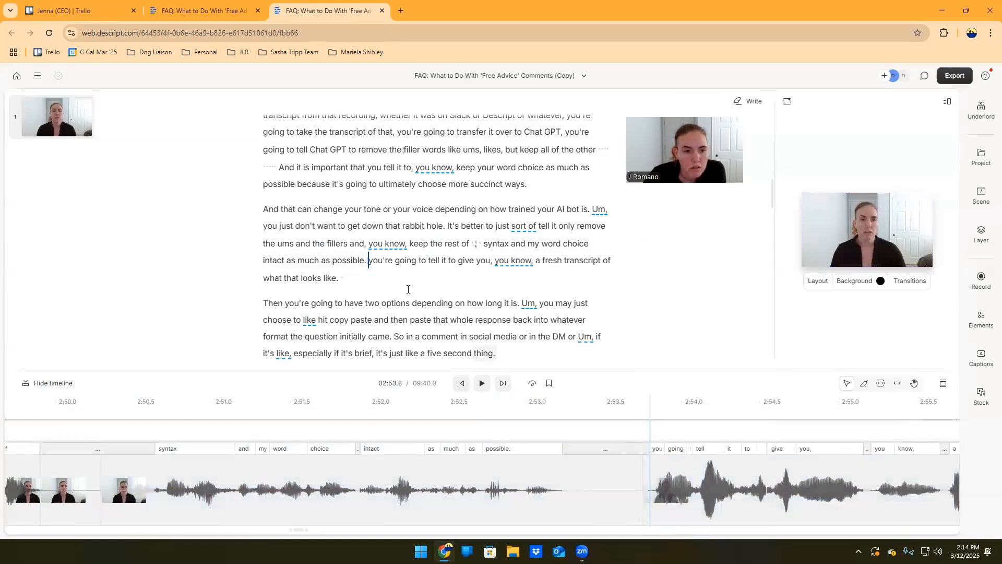
# - Play from "you're going to tell it" through "or Um, if it's like," to review the next passage
pyautogui.click(482, 384)
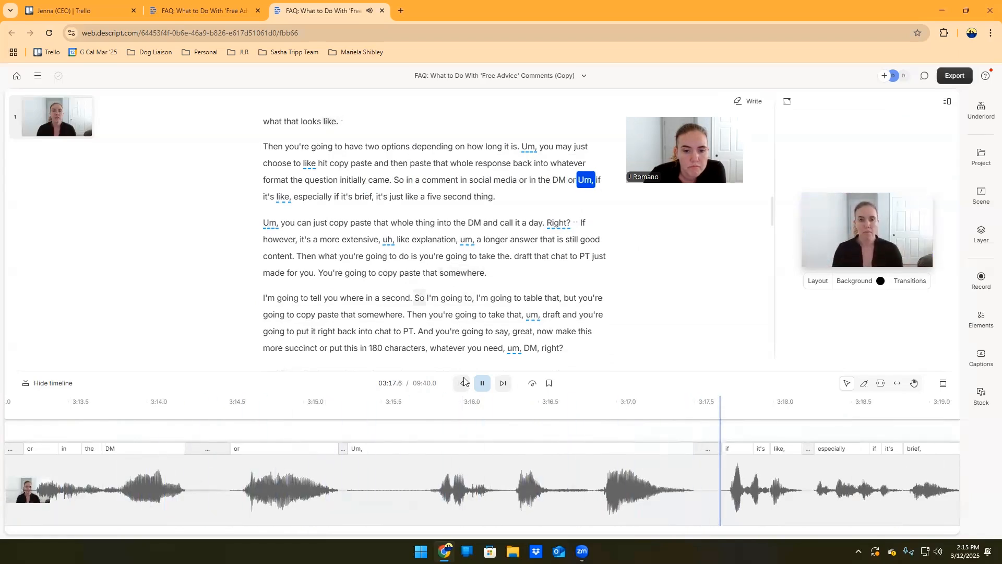
pyautogui.click(382, 148)
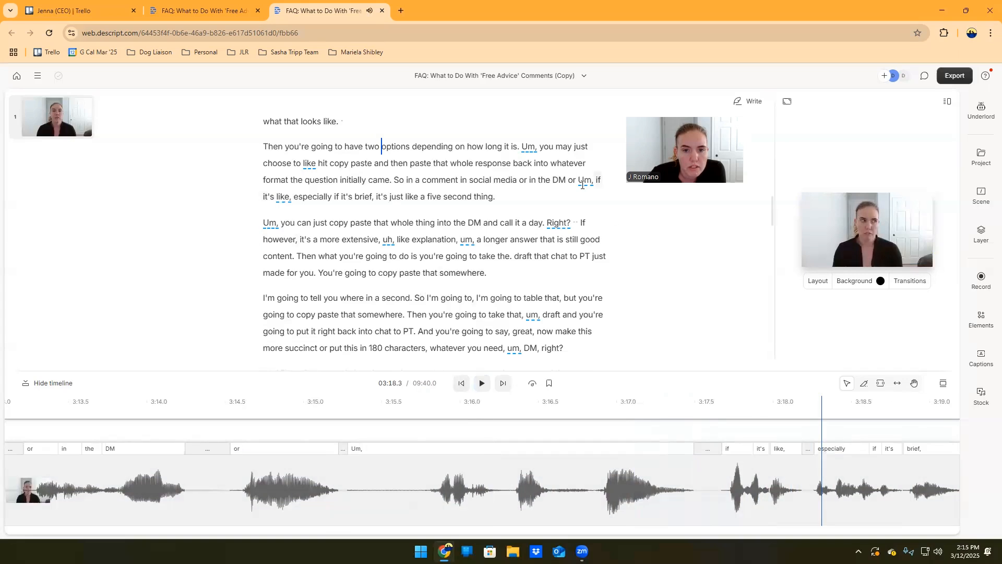
# - Replay from "in social media or in the DM or" into the following "Um," and stop there
pyautogui.moveTo(581, 184); pyautogui.dragTo(590, 183)
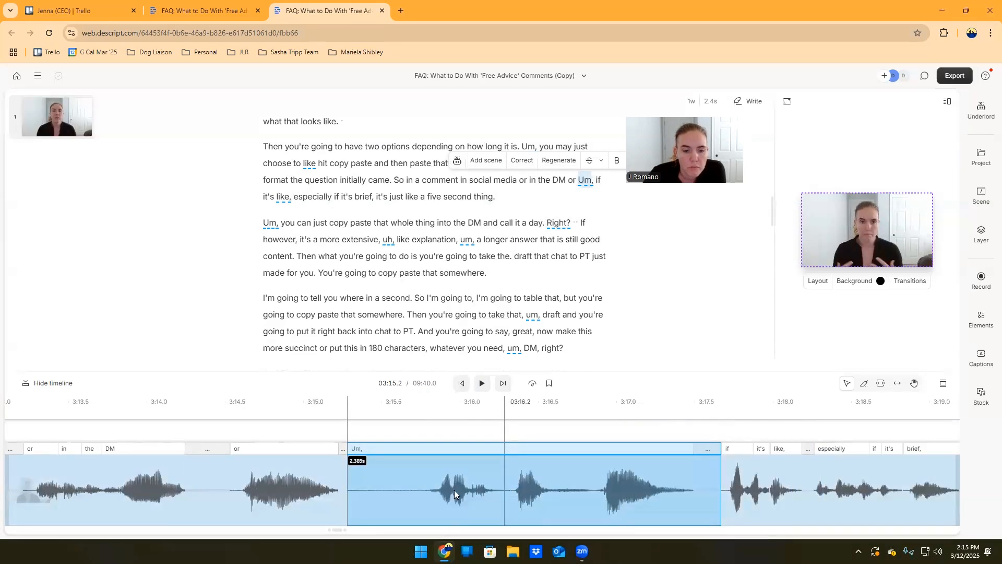
pyautogui.click(530, 180)
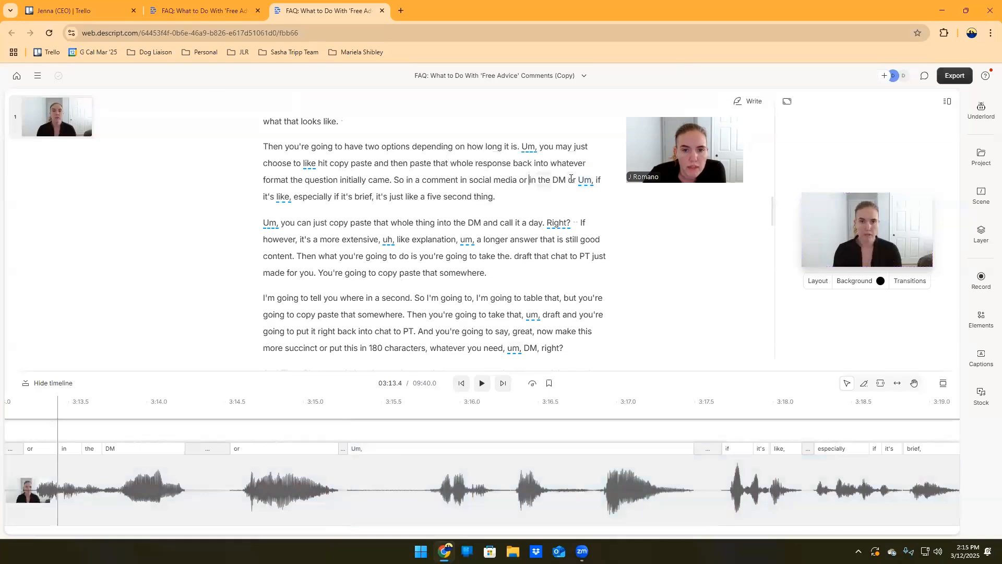
pyautogui.click(467, 181)
pyautogui.click(482, 384)
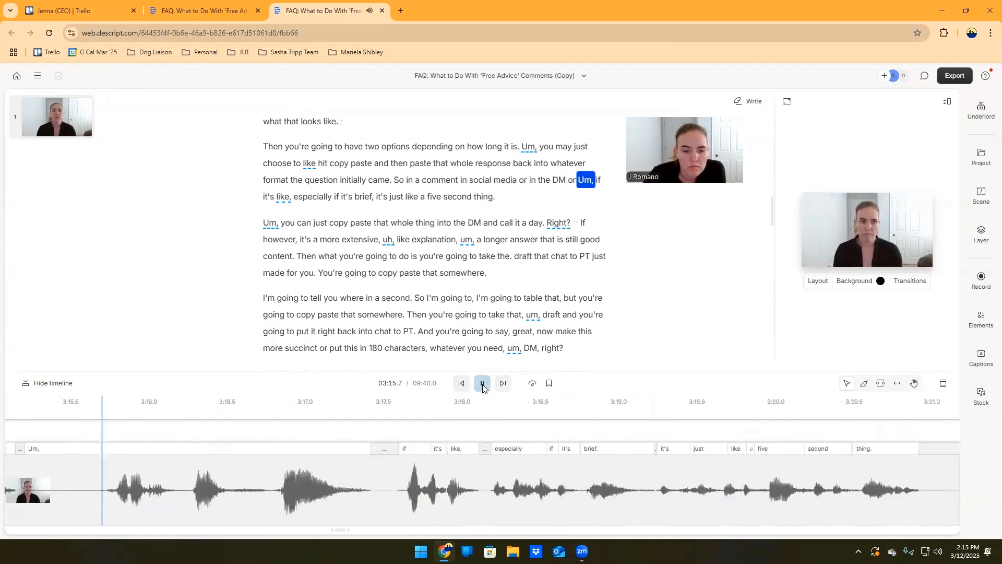
pyautogui.click(482, 384)
# - Split the clip inside the long "Um," at 03:16.2 and play the part after the split
pyautogui.click(177, 497)
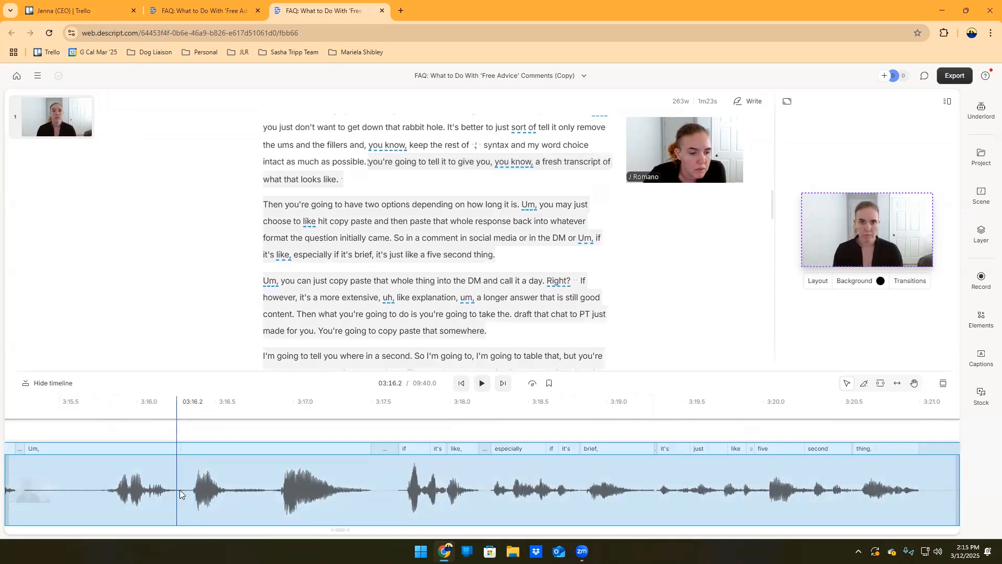
pyautogui.rightClick(179, 490)
pyautogui.click(203, 398)
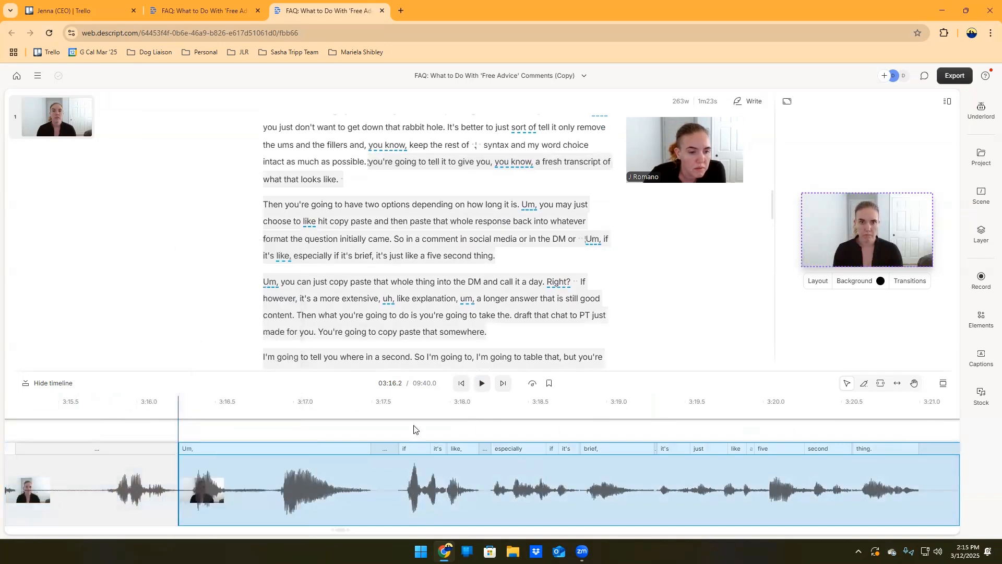
pyautogui.click(482, 389)
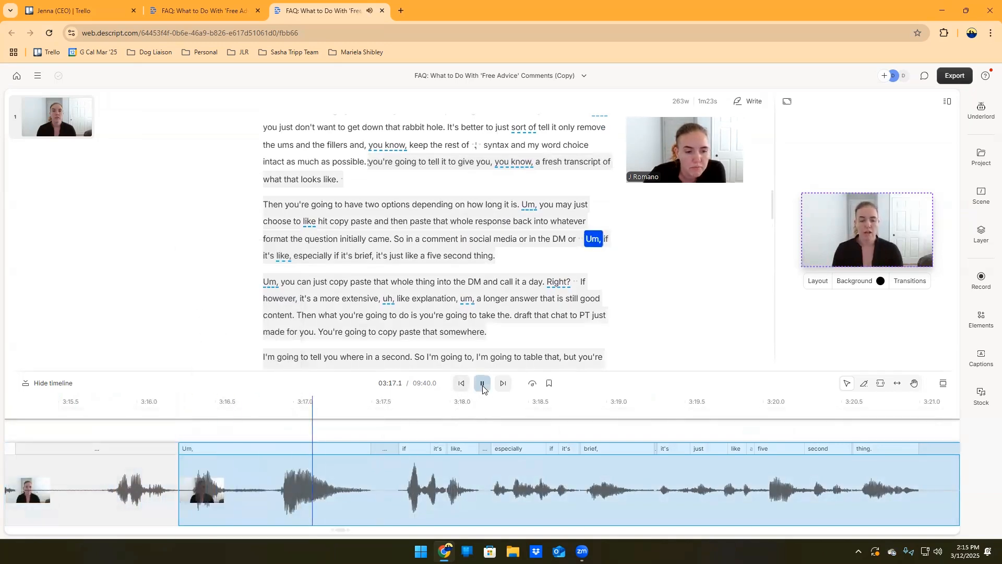
pyautogui.click(483, 389)
pyautogui.click(485, 383)
# - Split the clip at 03:18.1 before "especially" and delete the piece containing "Um, if it's like,"
pyautogui.click(484, 485)
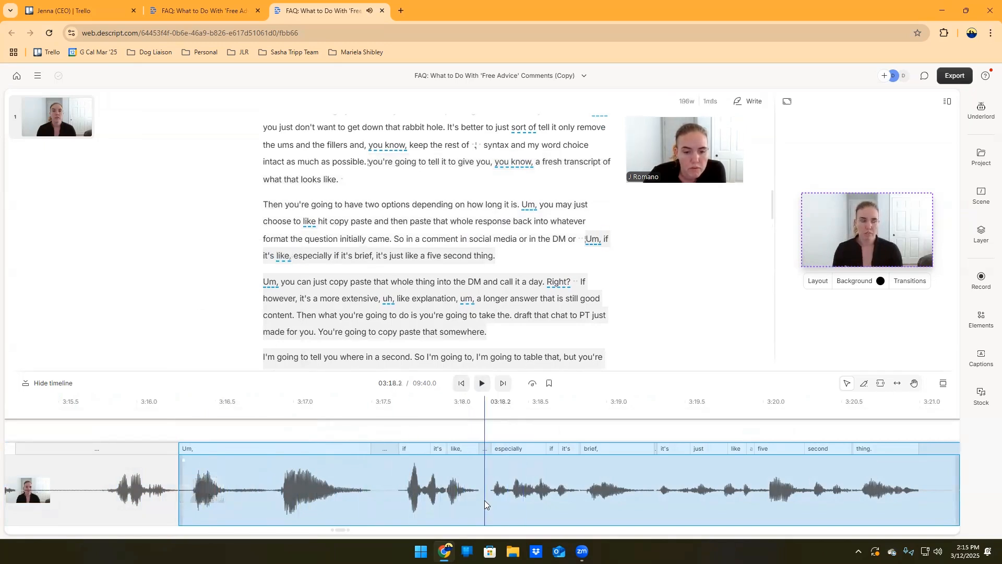
pyautogui.click(481, 502)
pyautogui.rightClick(480, 503)
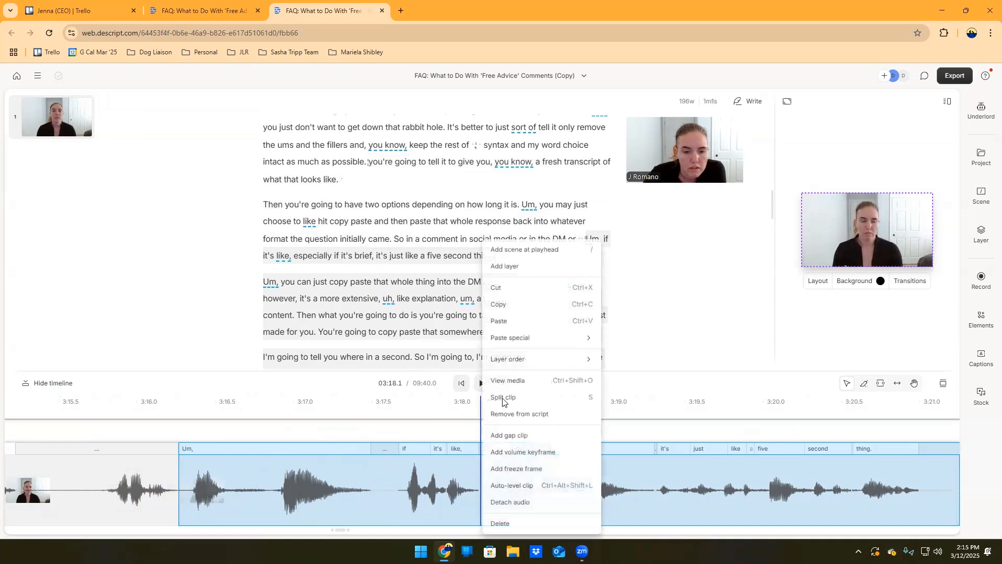
pyautogui.click(503, 397)
pyautogui.click(349, 497)
pyautogui.rightClick(349, 497)
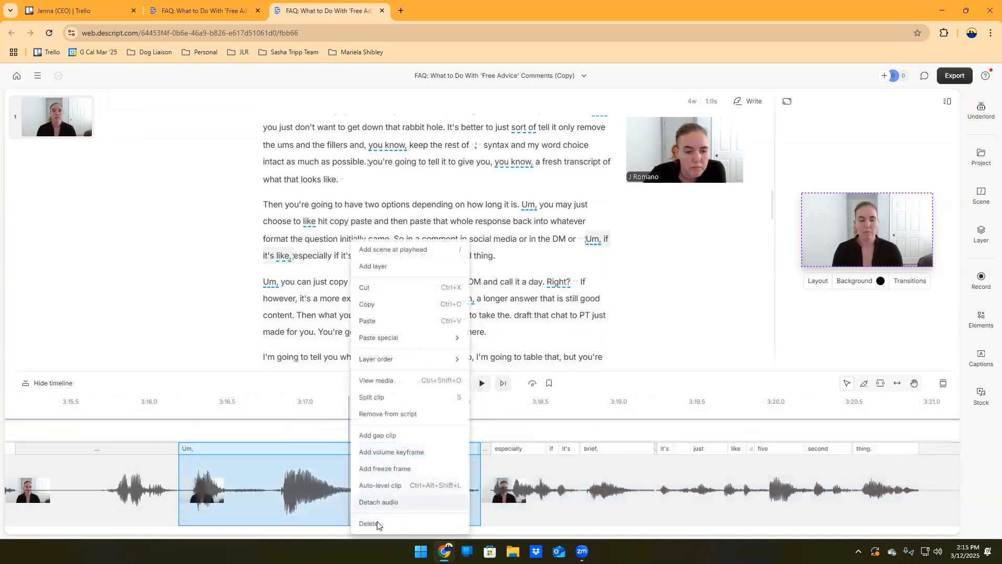
pyautogui.click(378, 524)
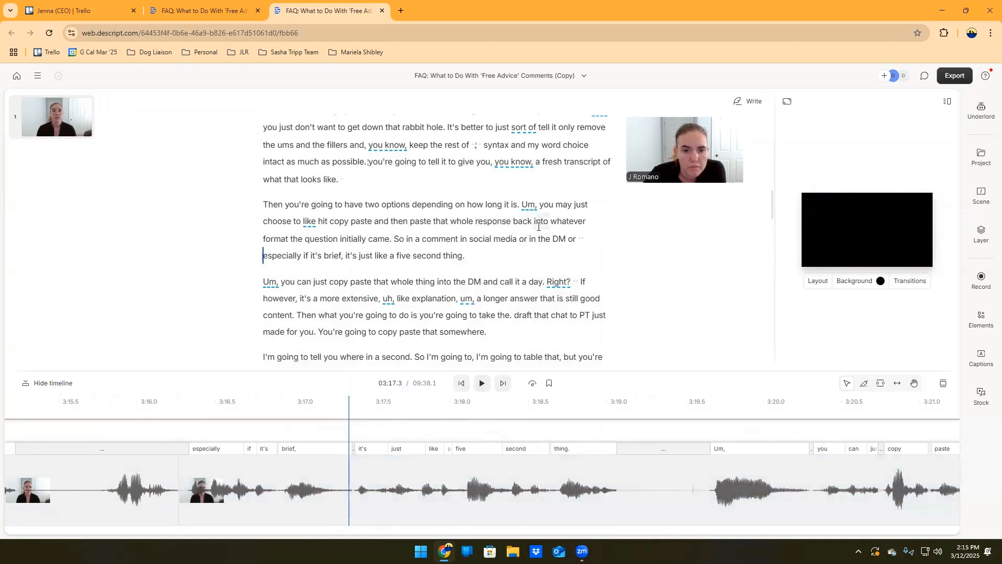
# - Play from "or in the DM or" through "in your respective long for document. So", relistening to "DM," after "whatever you need, um,"
pyautogui.click(524, 238)
pyautogui.click(482, 386)
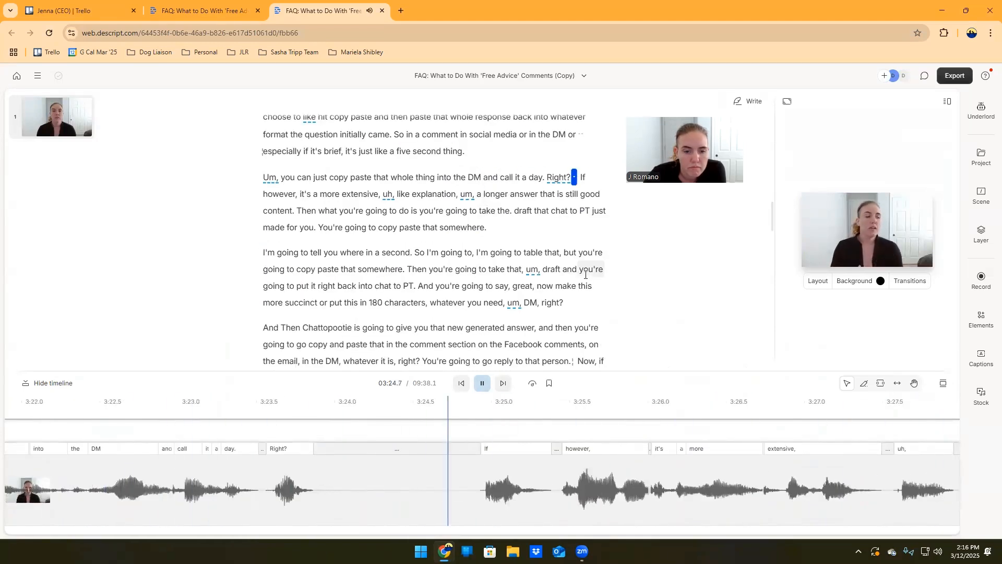
pyautogui.click(481, 382)
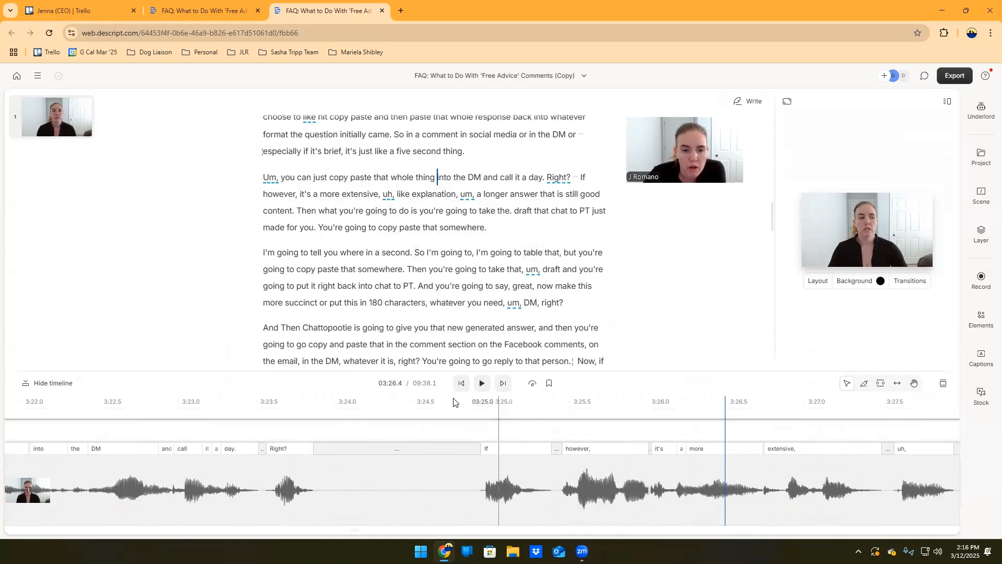
pyautogui.click(481, 383)
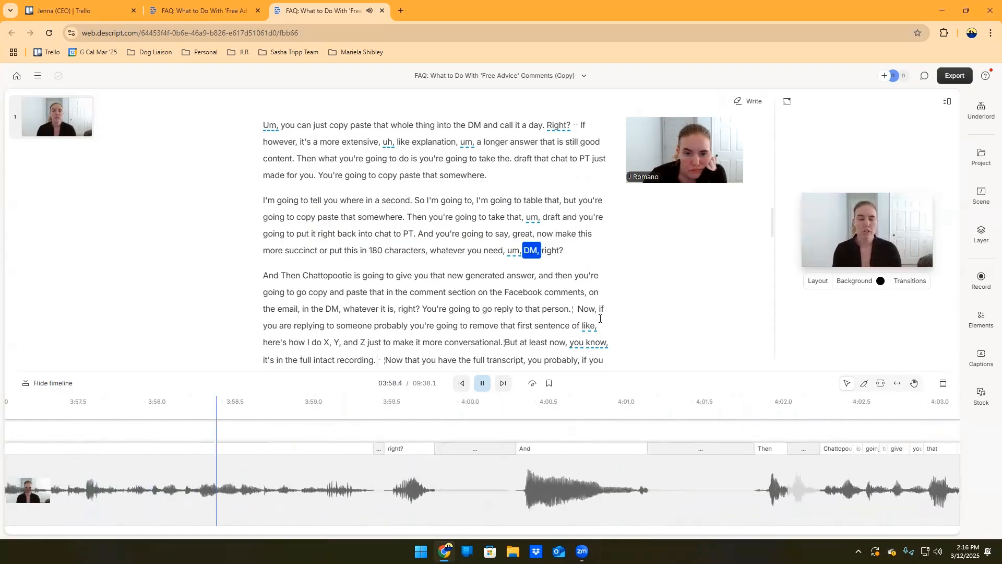
pyautogui.doubleClick(530, 253)
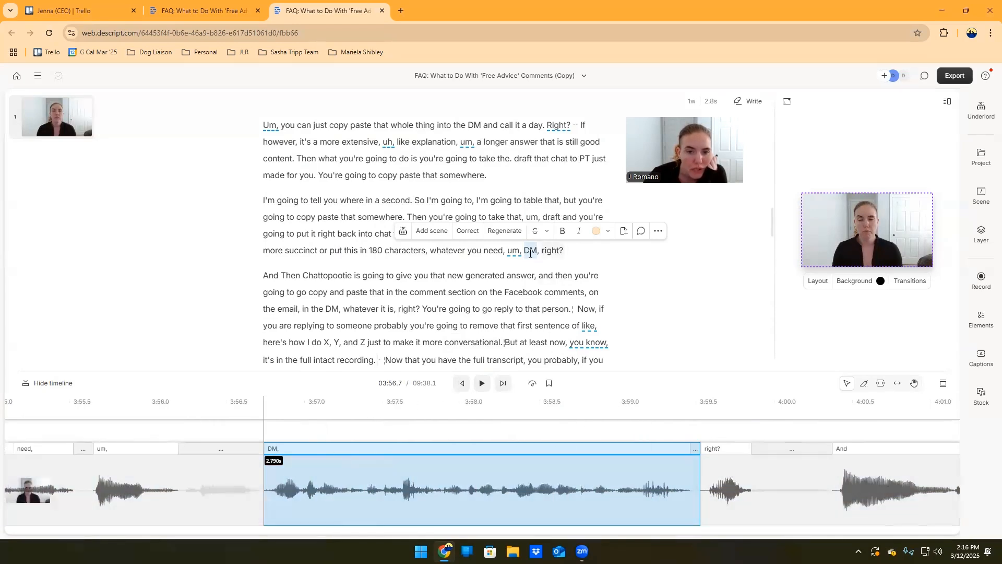
pyautogui.click(482, 384)
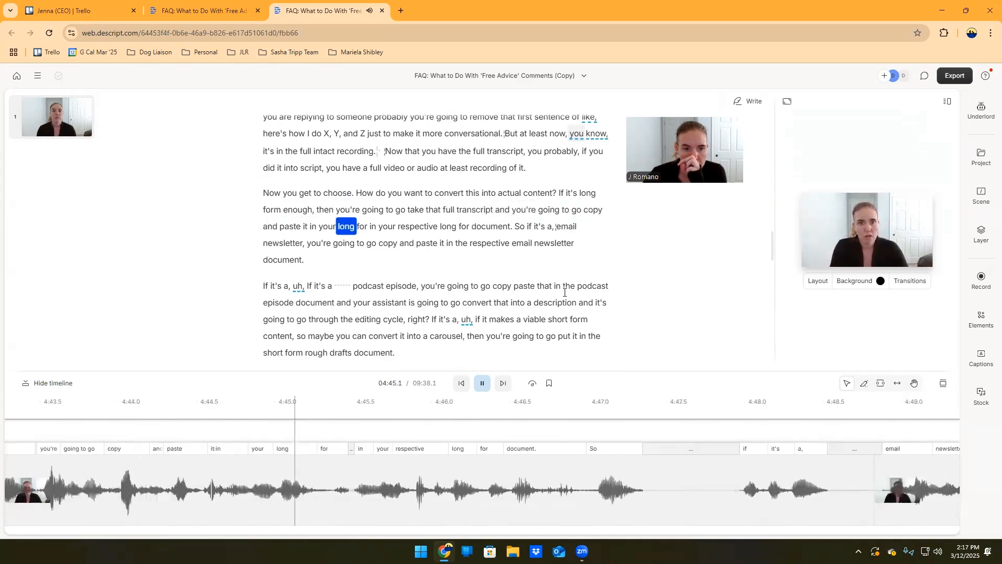
pyautogui.press('space')
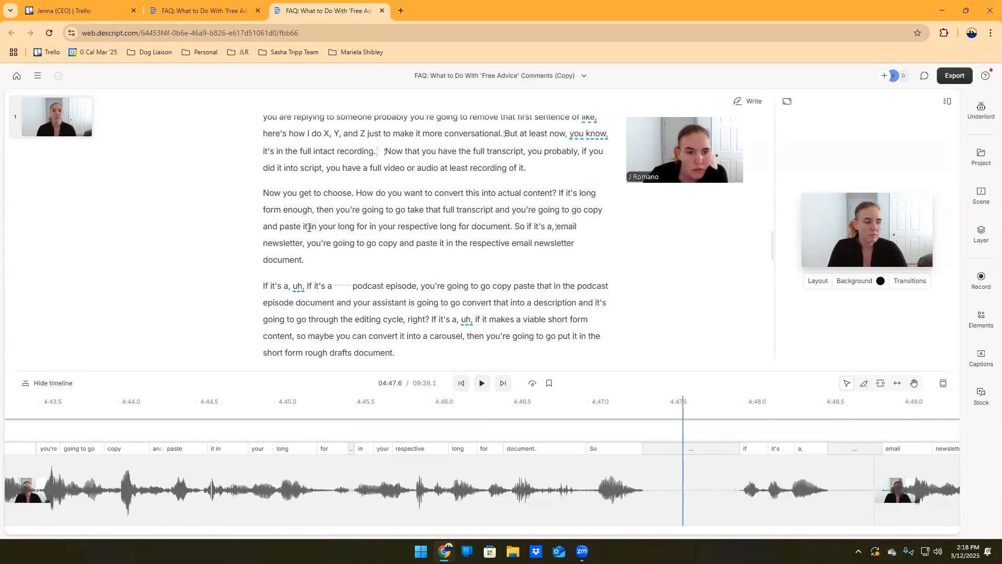
# - Replay "in your long for" after "copy and paste it" and delete the repeated words "your long for in"
pyautogui.moveTo(310, 228); pyautogui.dragTo(372, 230)
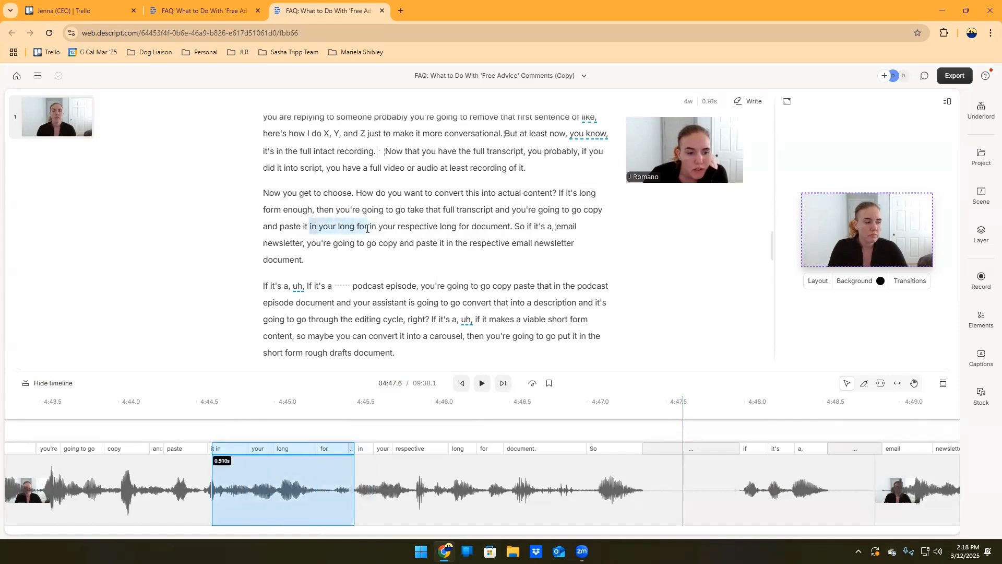
pyautogui.moveTo(367, 228); pyautogui.dragTo(367, 228)
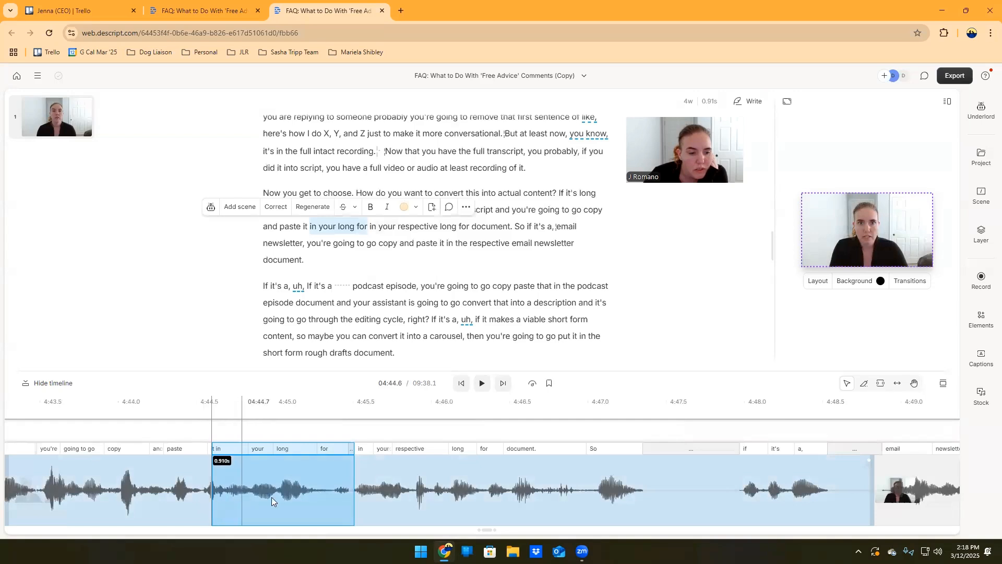
pyautogui.click(481, 384)
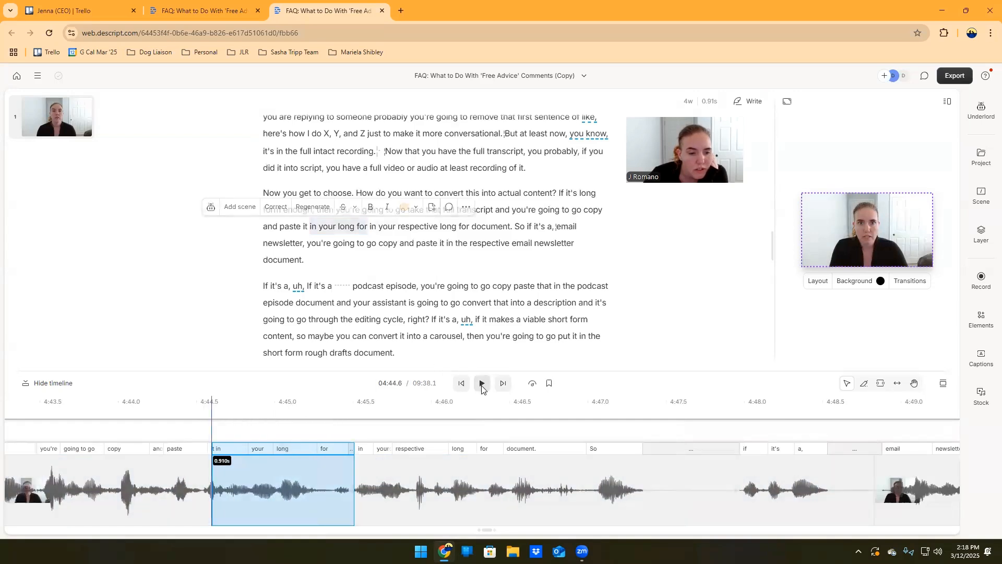
pyautogui.click(312, 228)
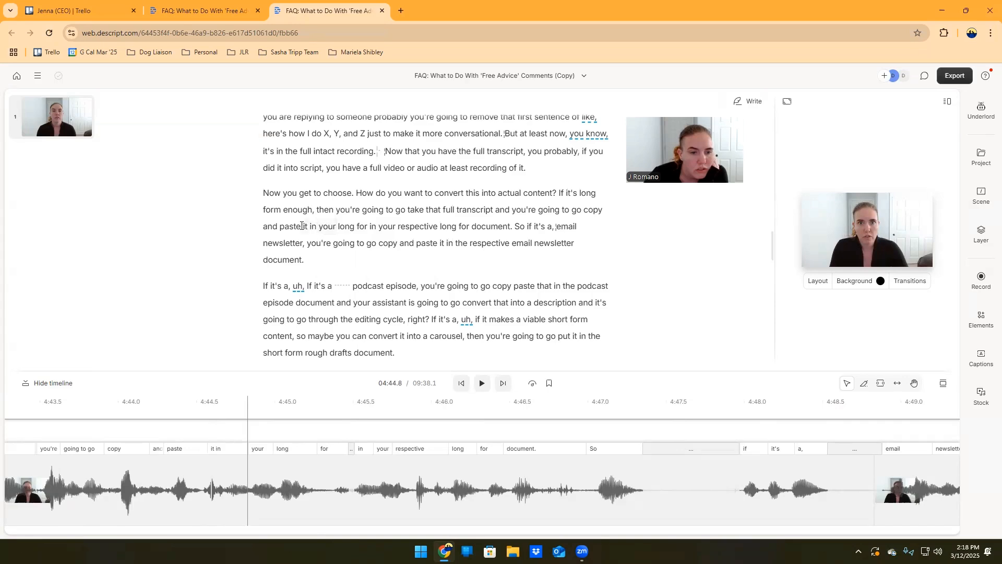
pyautogui.click(480, 384)
pyautogui.click(319, 227)
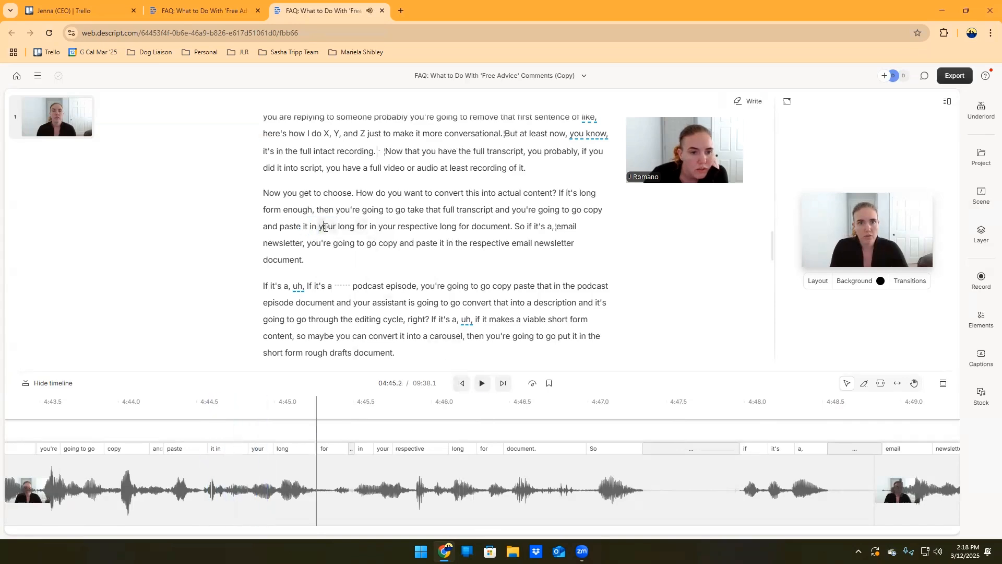
pyautogui.moveTo(319, 226); pyautogui.dragTo(378, 227)
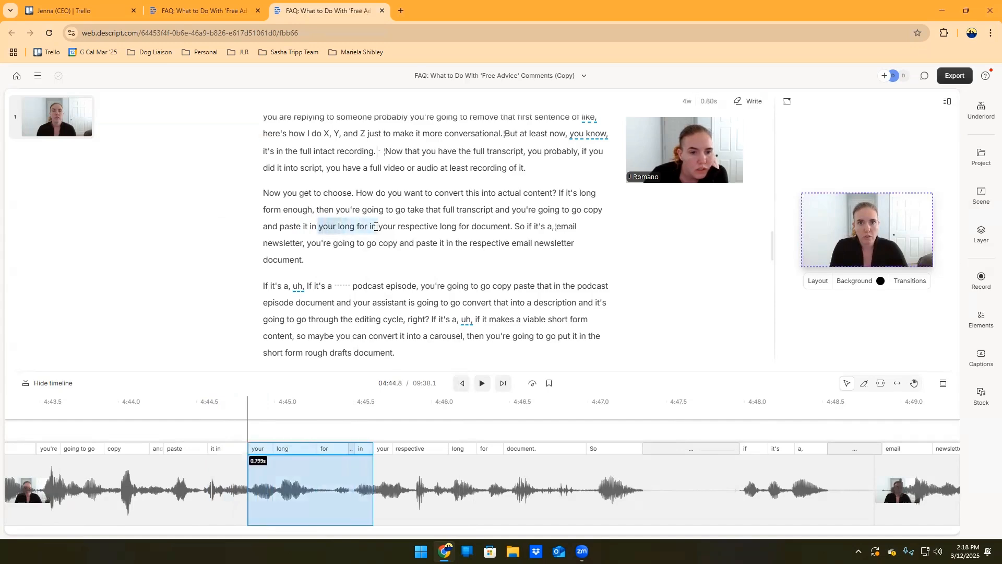
pyautogui.press('BackSpace')
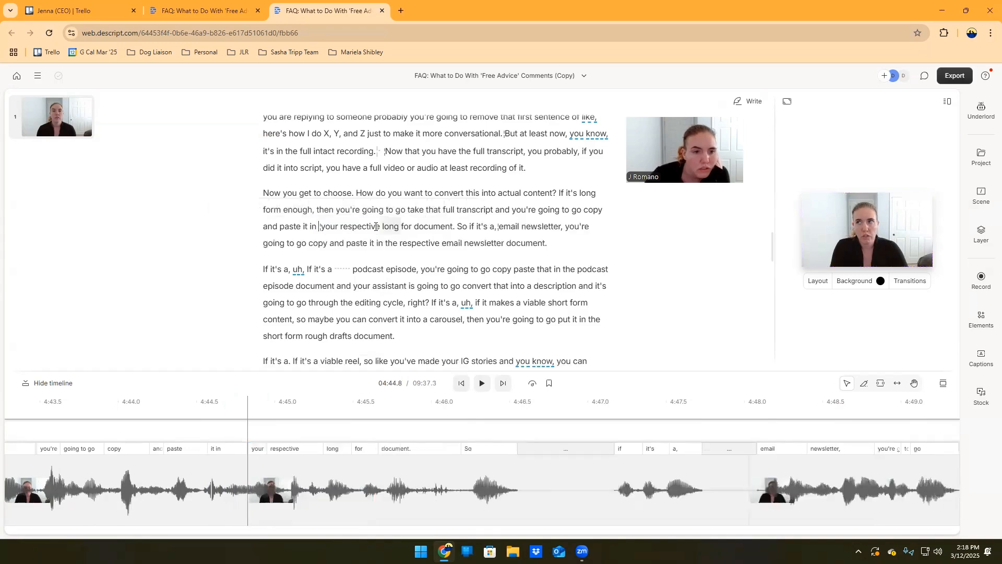
# - Replay the cut from "and paste it in your respective" and continue through "if it makes a viable short form"
pyautogui.click(269, 225)
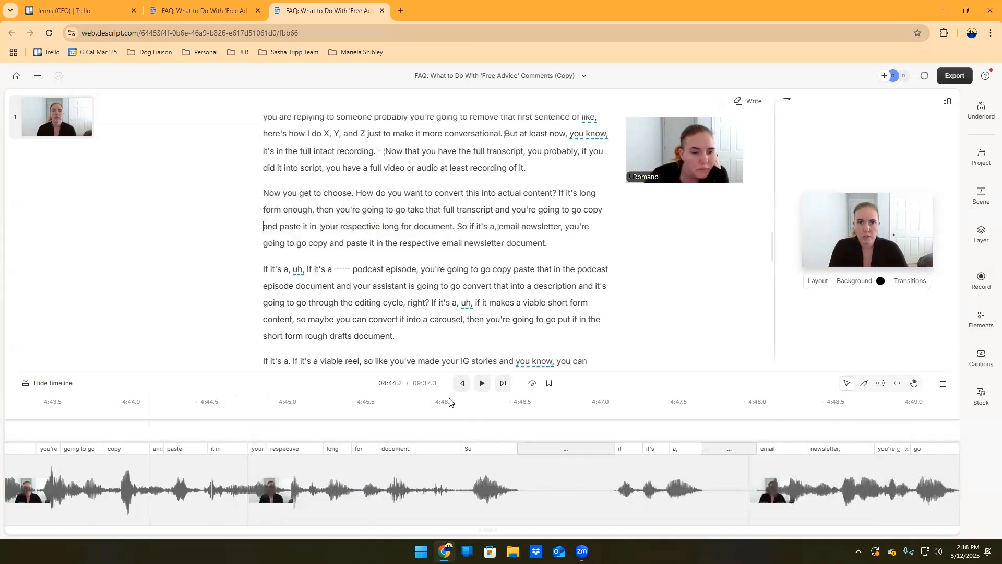
pyautogui.click(481, 385)
pyautogui.press('space')
pyautogui.click(282, 226)
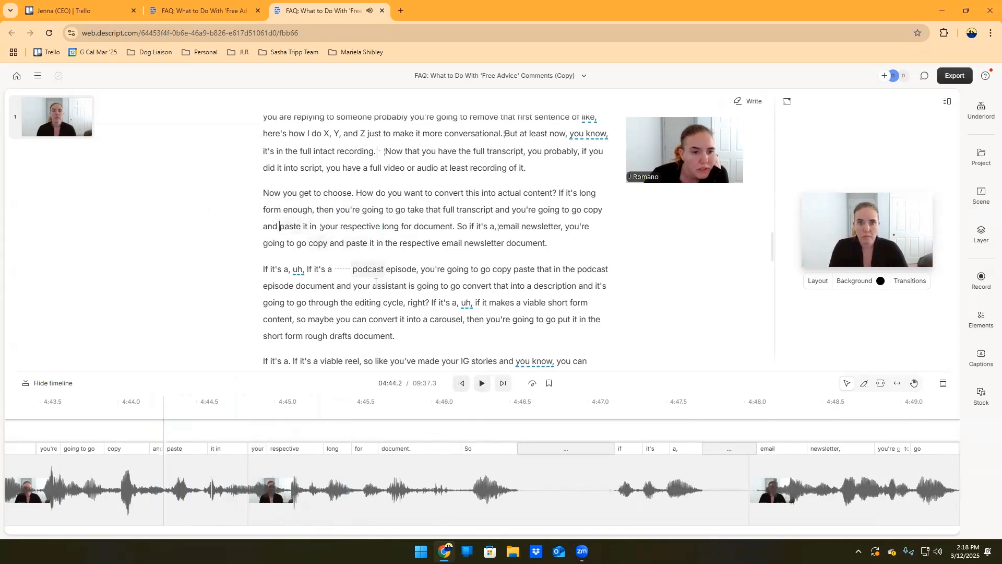
pyautogui.click(480, 385)
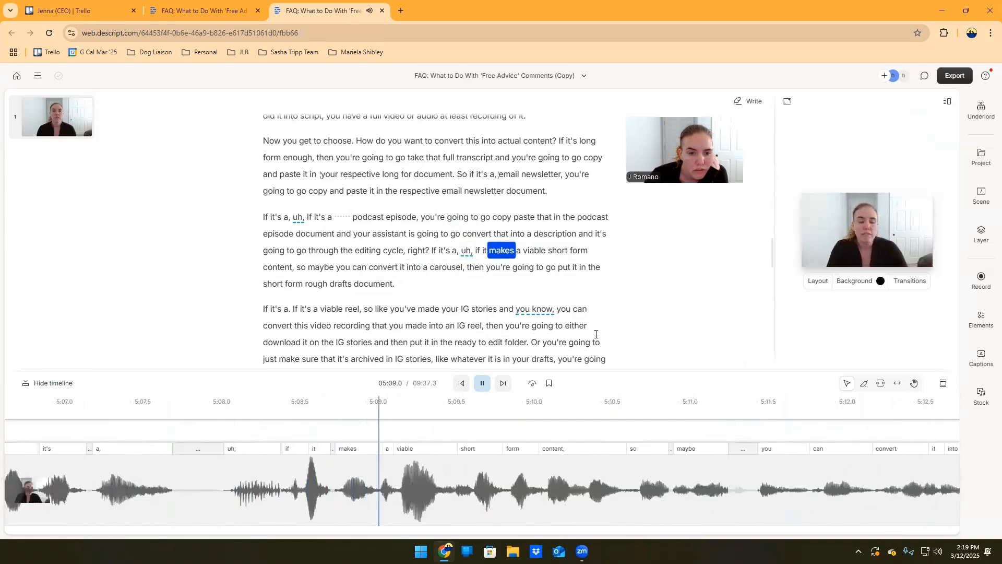
pyautogui.click(481, 383)
# - Try to delete the false start "If it's a, uh," after "going to go through the editing cycle, right?"
pyautogui.click(577, 216)
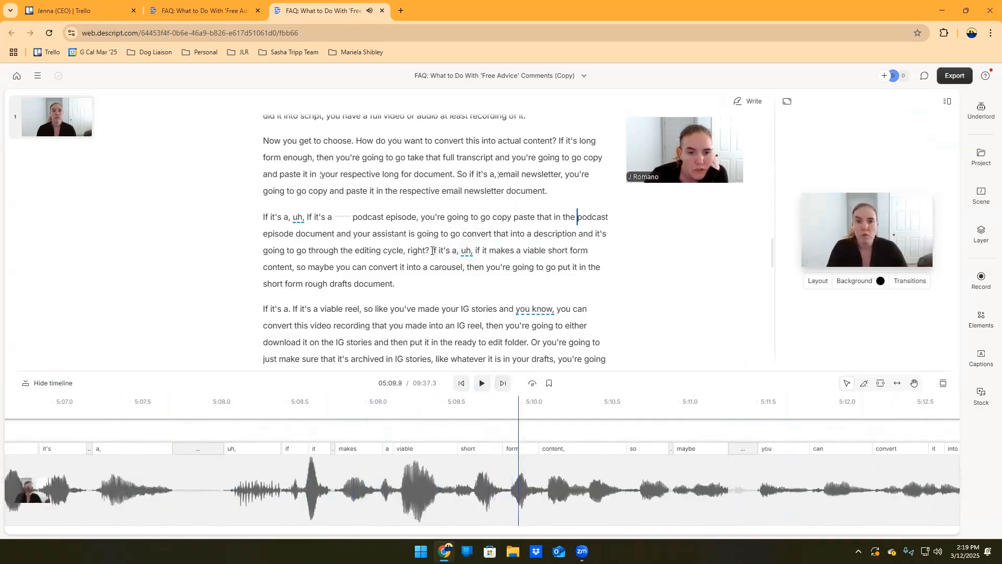
pyautogui.click(471, 253)
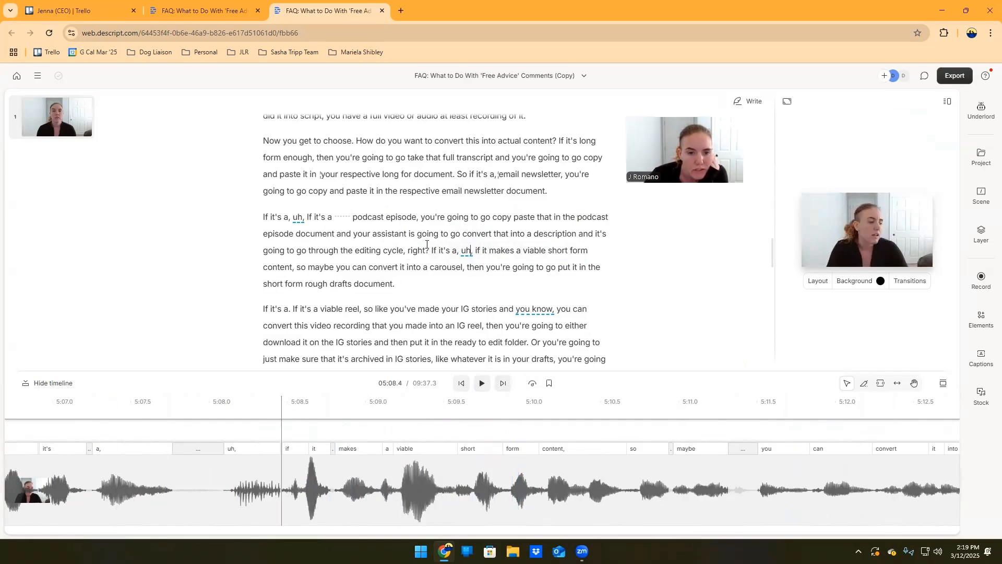
pyautogui.moveTo(432, 254); pyautogui.dragTo(473, 251)
pyautogui.click(428, 252)
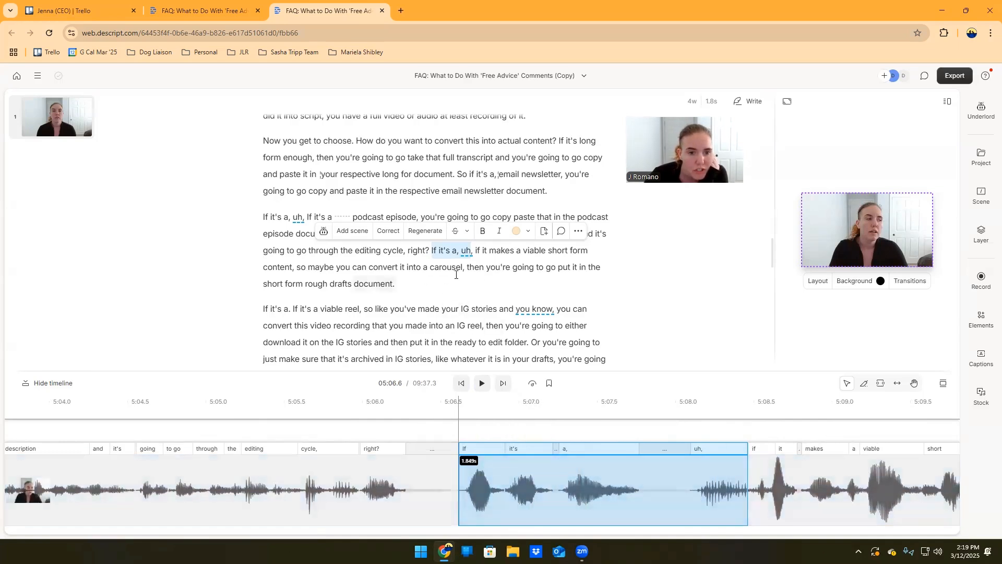
pyautogui.press('BackSpace')
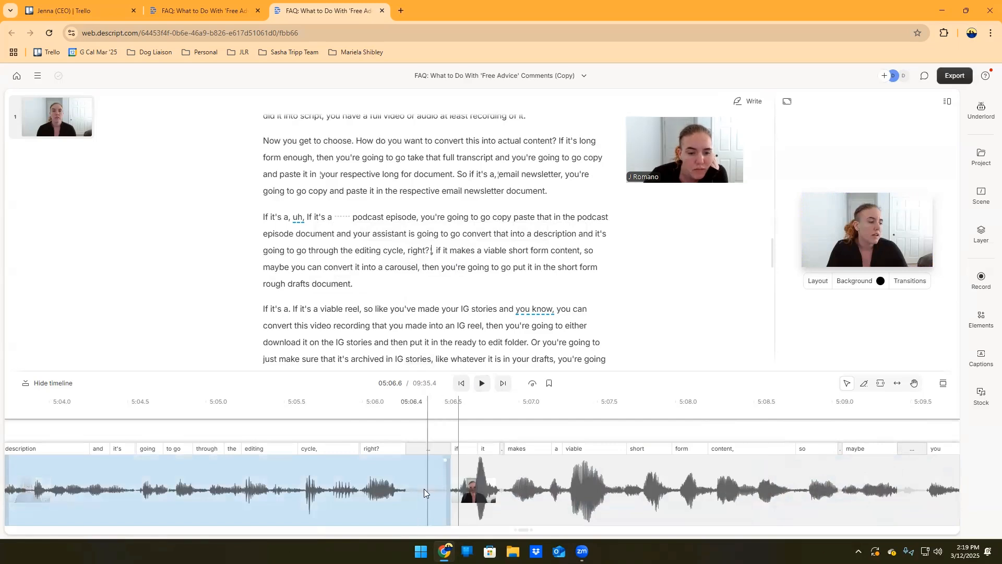
# - Replay the cut between "the editing cycle, right?" and "if it makes", and undo the deletion of "If it's a, uh,"
pyautogui.click(332, 251)
pyautogui.click(481, 384)
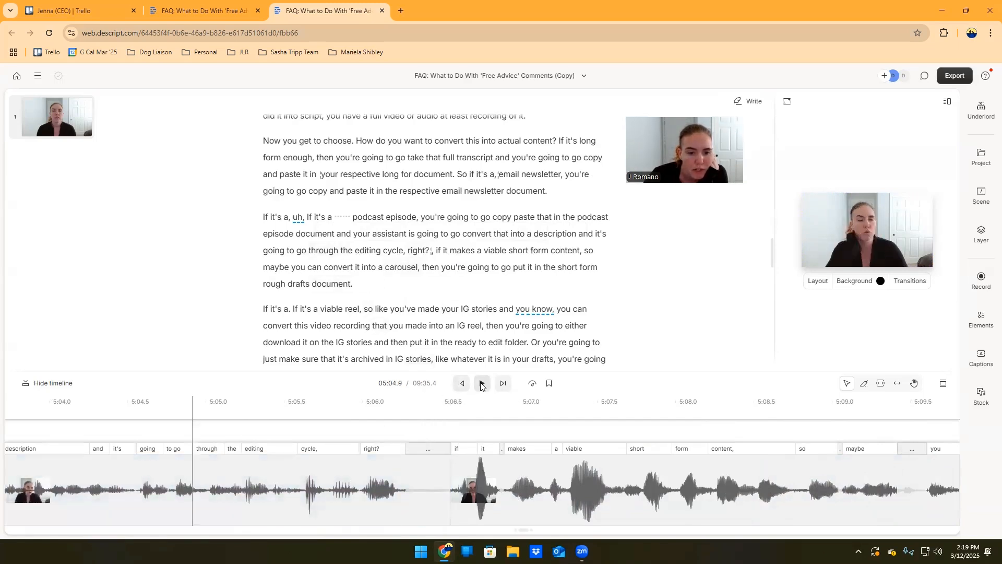
pyautogui.click(480, 383)
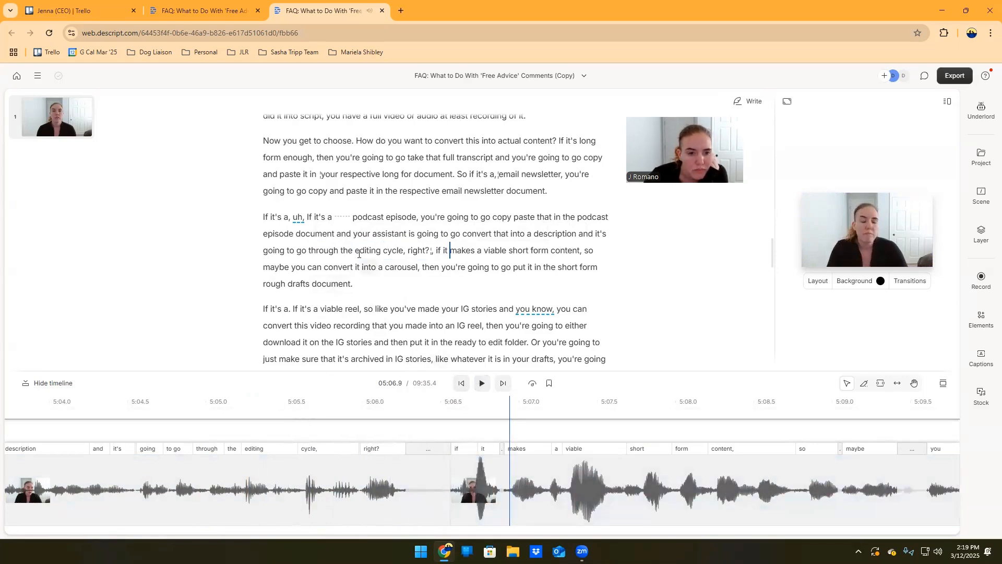
pyautogui.click(358, 253)
pyautogui.click(482, 389)
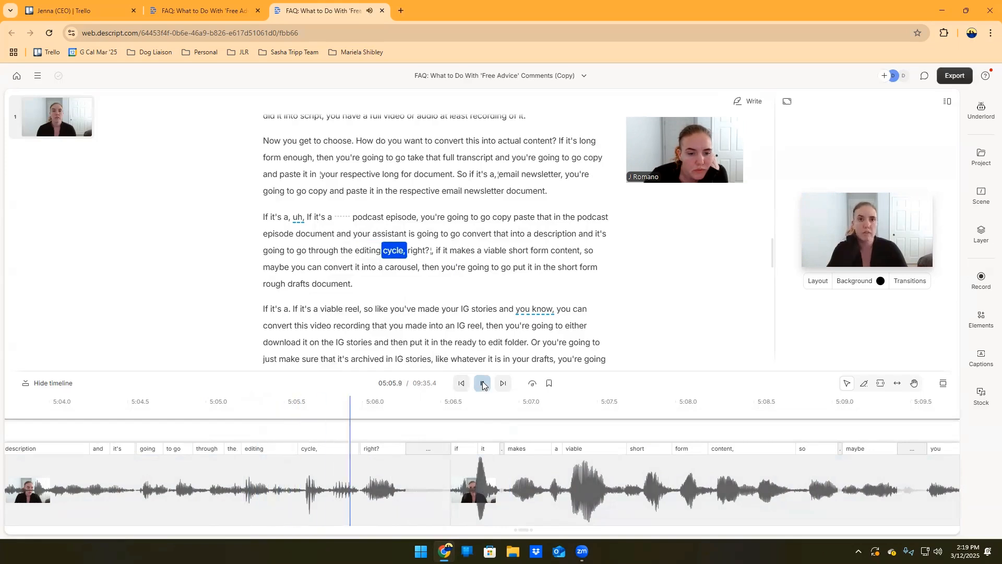
pyautogui.press('space')
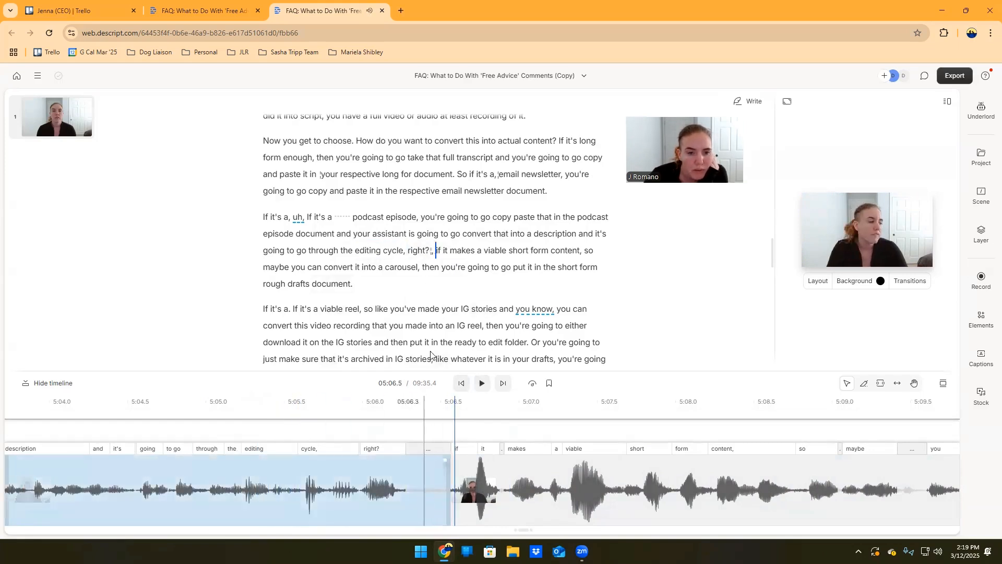
pyautogui.hotkey('ctrl', 'z')
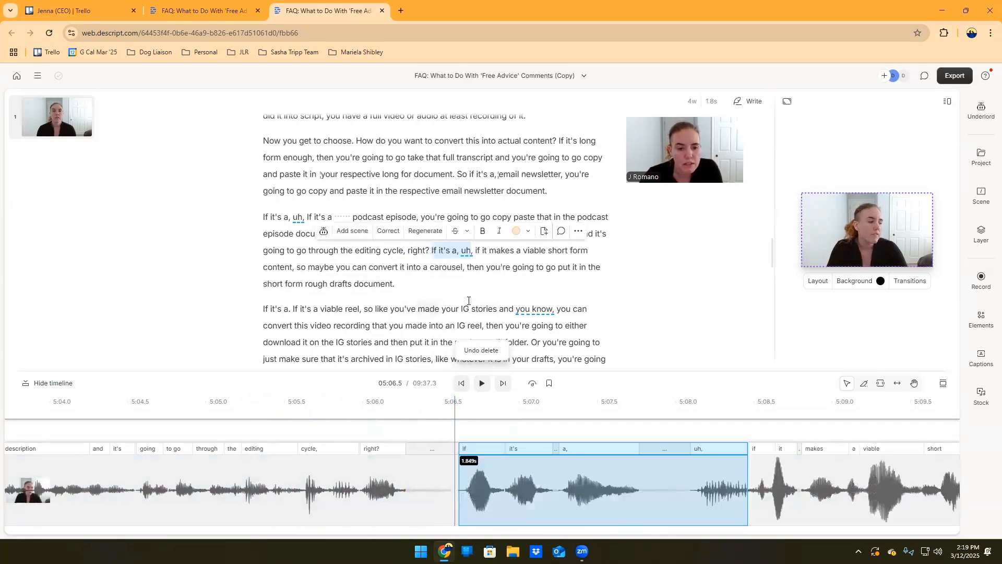
# - Delete the words "If it's" after "going to go through the editing cycle, right?"
pyautogui.click(487, 497)
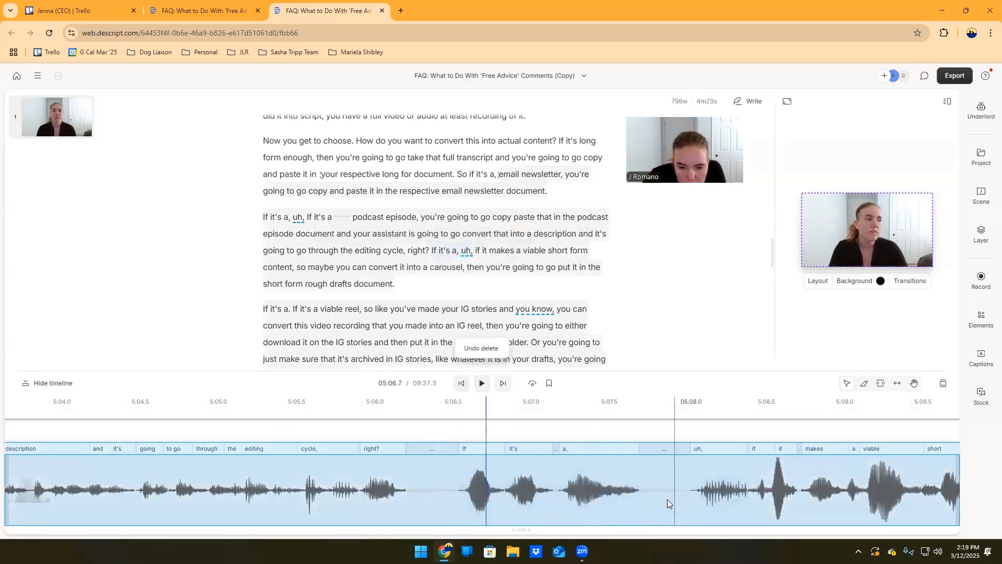
pyautogui.click(419, 502)
pyautogui.click(460, 497)
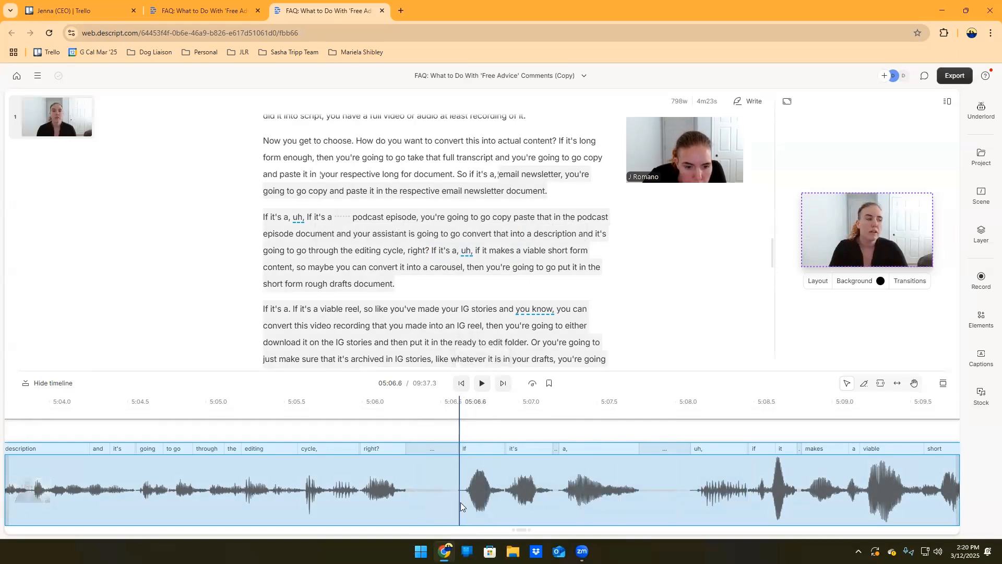
pyautogui.moveTo(432, 198); pyautogui.dragTo(453, 198)
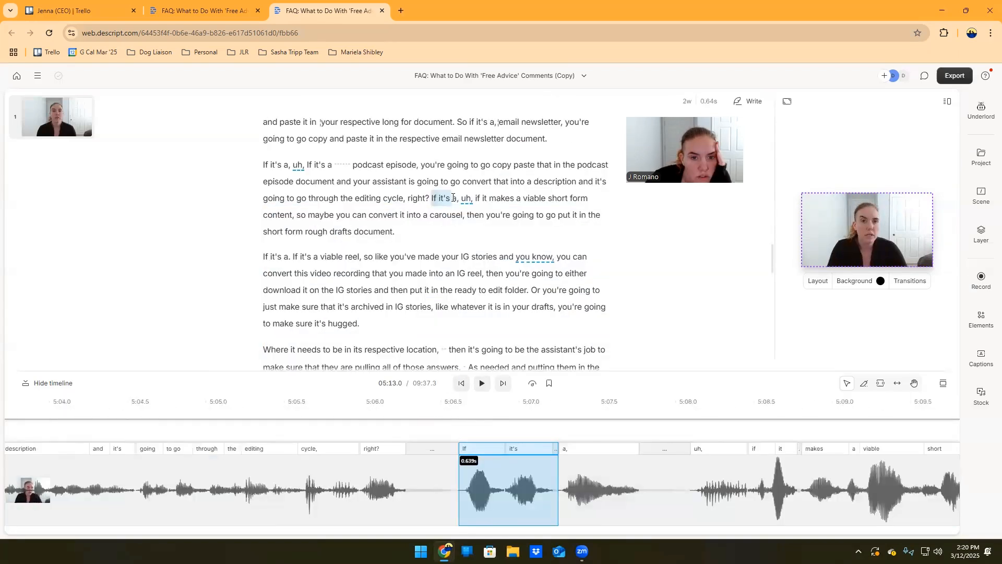
pyautogui.press('BackSpace')
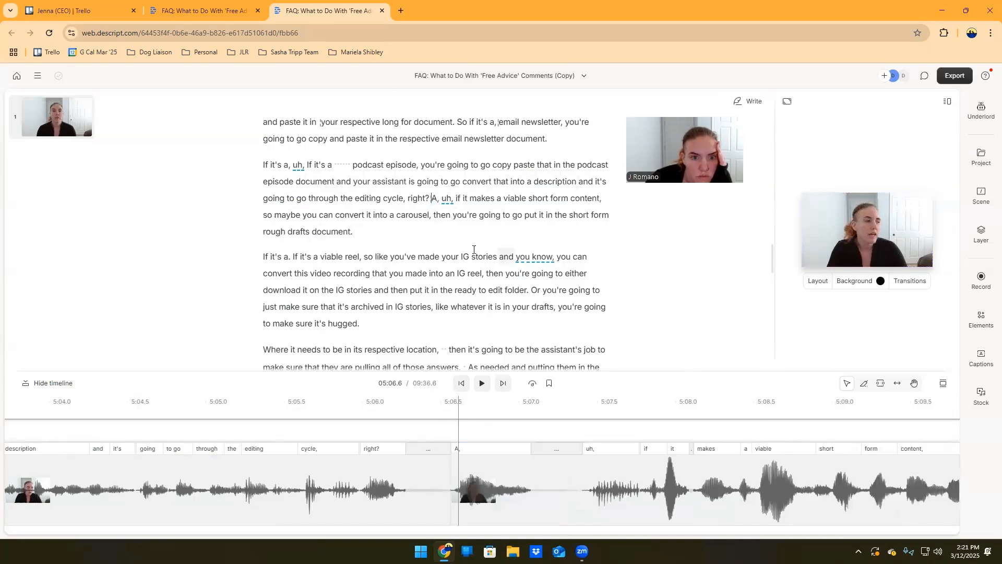
# - Delete the leftover words "A," and "uh," one at a time before "if it makes a viable short form content"
pyautogui.click(440, 505)
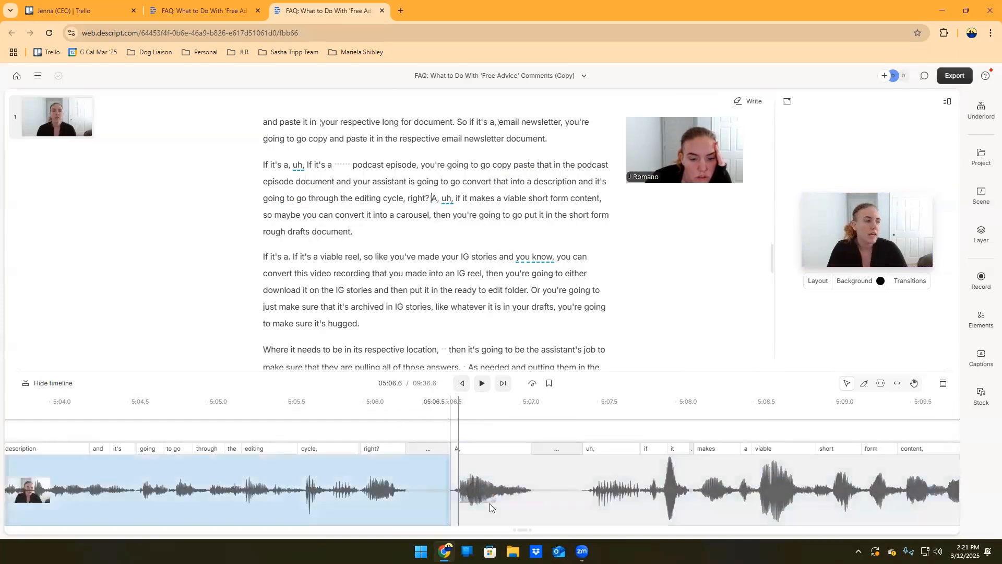
pyautogui.click(532, 502)
pyautogui.doubleClick(447, 199)
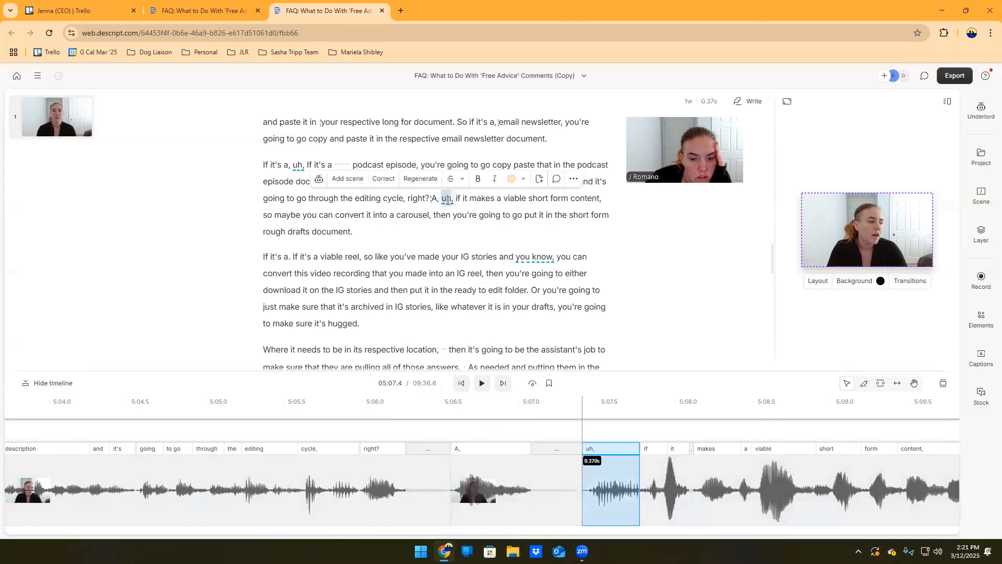
pyautogui.click(432, 199)
pyautogui.doubleClick(435, 198)
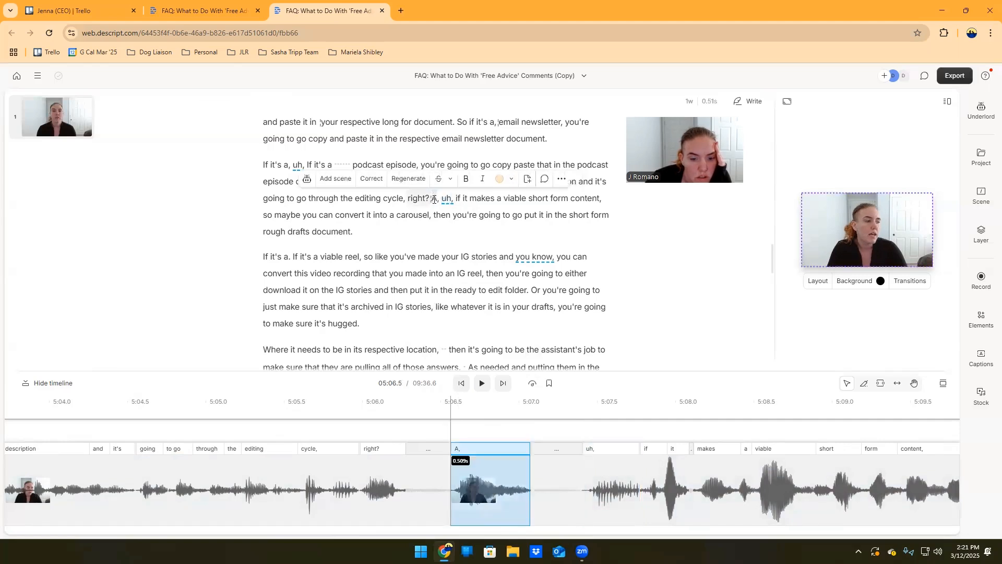
pyautogui.press('BackSpace')
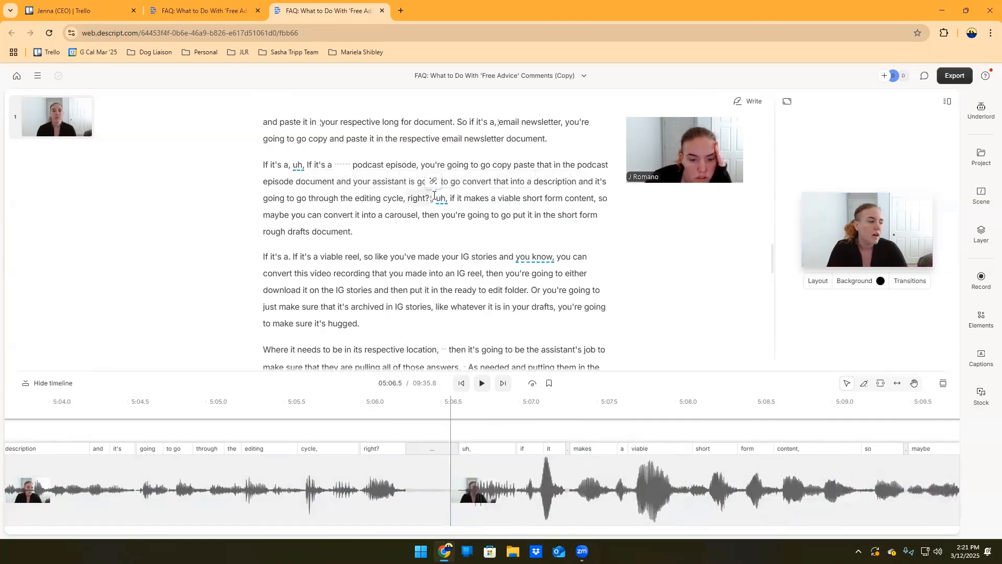
pyautogui.doubleClick(440, 198)
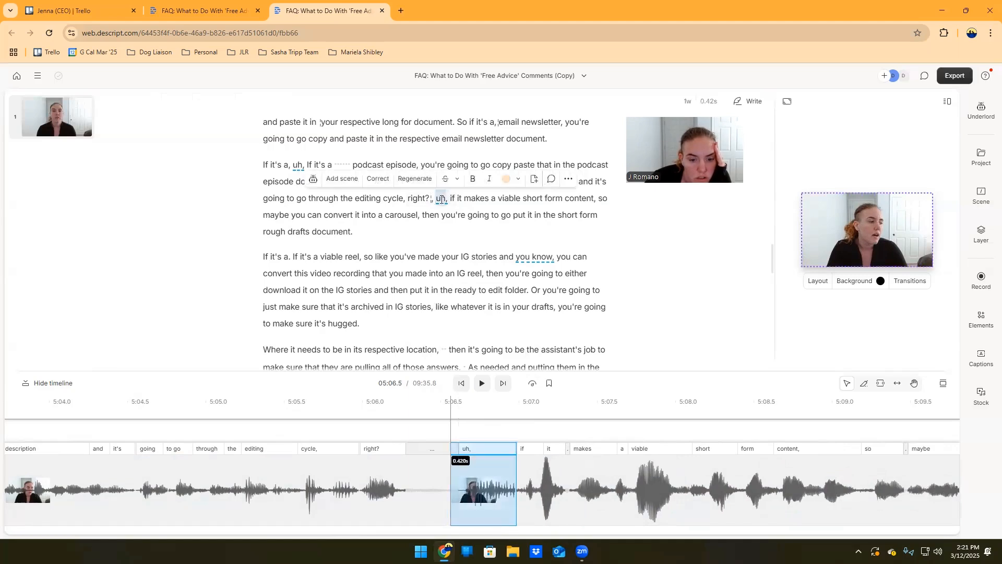
pyautogui.press('BackSpace')
# - Replay the cut from "the editing cycle, right?" into "if it makes"
pyautogui.click(434, 239)
pyautogui.click(407, 207)
pyautogui.click(340, 200)
pyautogui.click(481, 384)
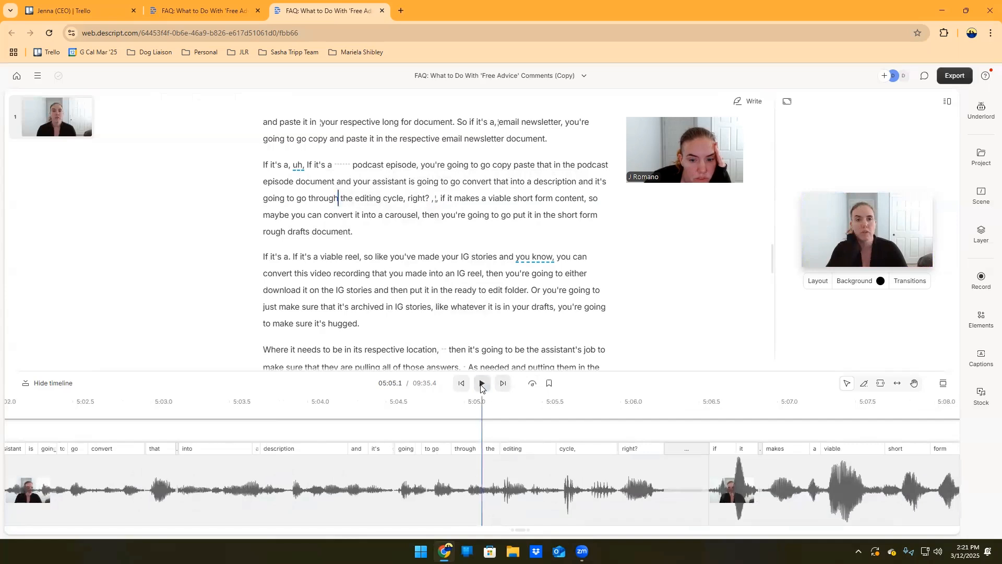
pyautogui.click(481, 386)
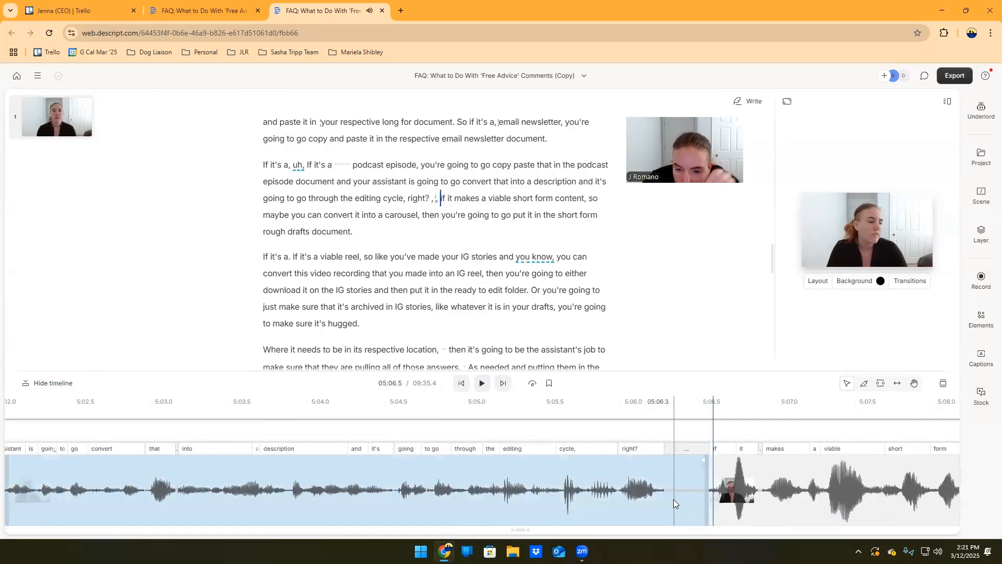
# - Try splitting the clip at 05:06.3 in the pause after "right?" and undo the split
pyautogui.click(672, 500)
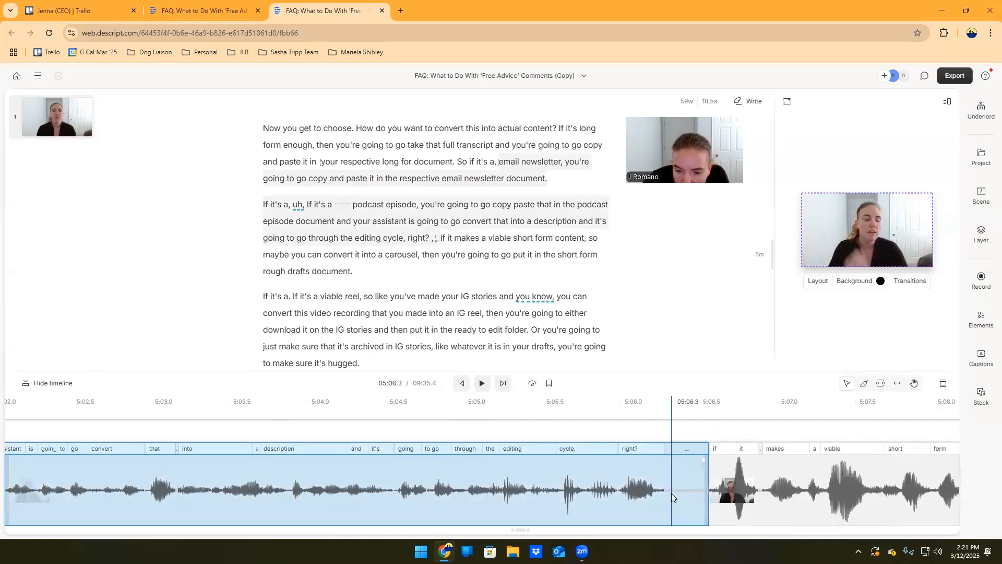
pyautogui.rightClick(672, 491)
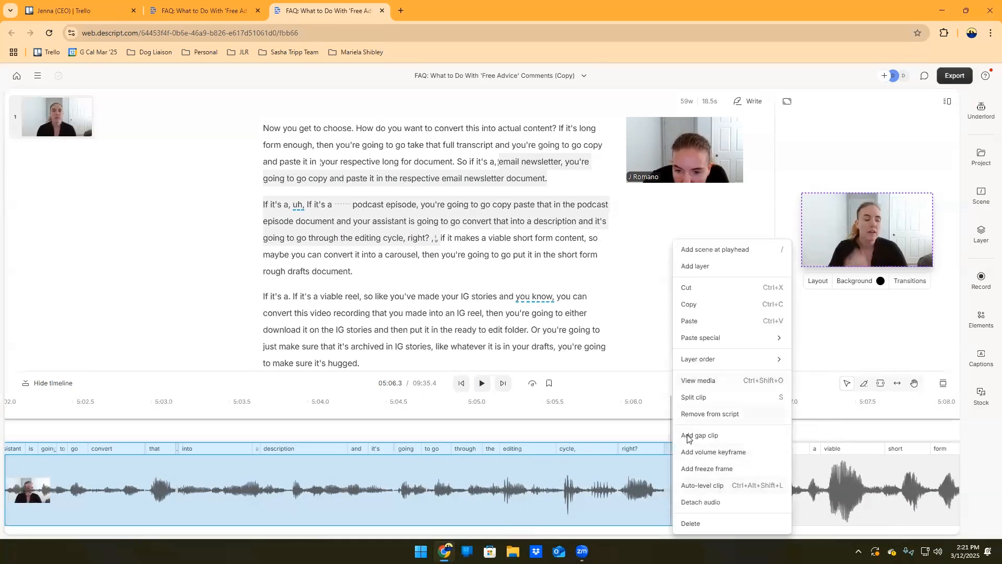
pyautogui.click(693, 397)
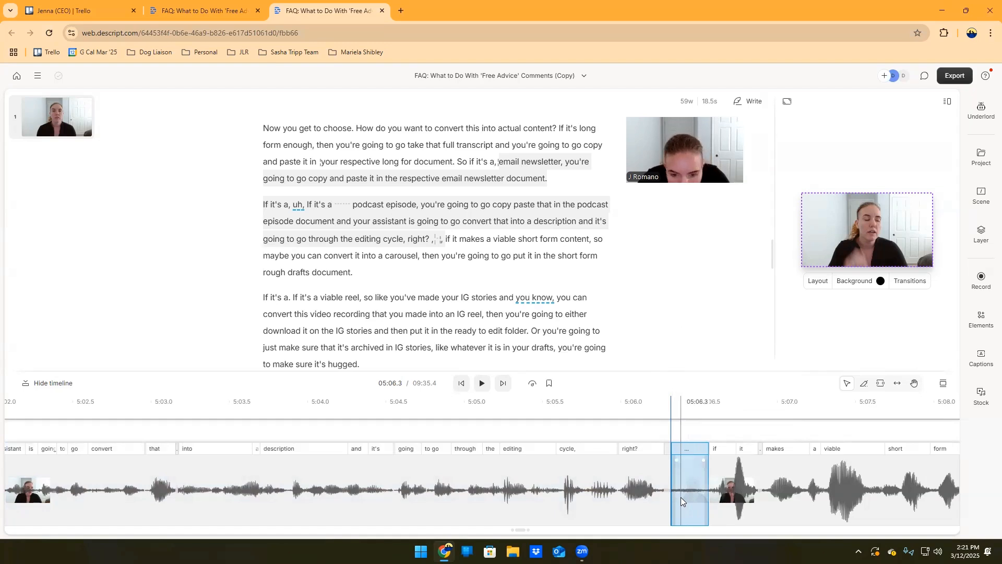
pyautogui.hotkey('ctrl', 'z')
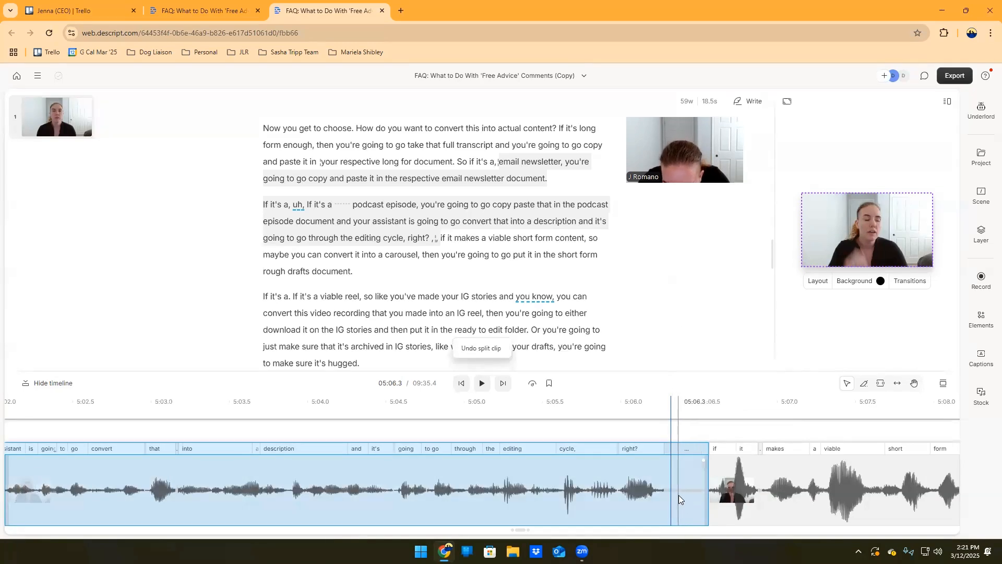
# - Split off a 0.13 s piece of the pause between "right?" and "if it makes" and delete it
pyautogui.rightClick(678, 495)
pyautogui.click(694, 398)
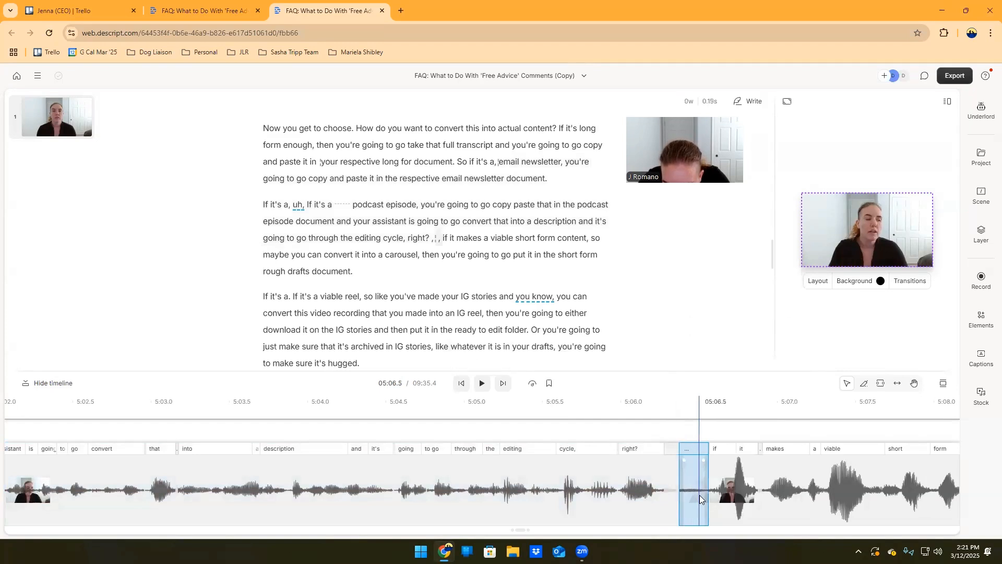
pyautogui.rightClick(704, 458)
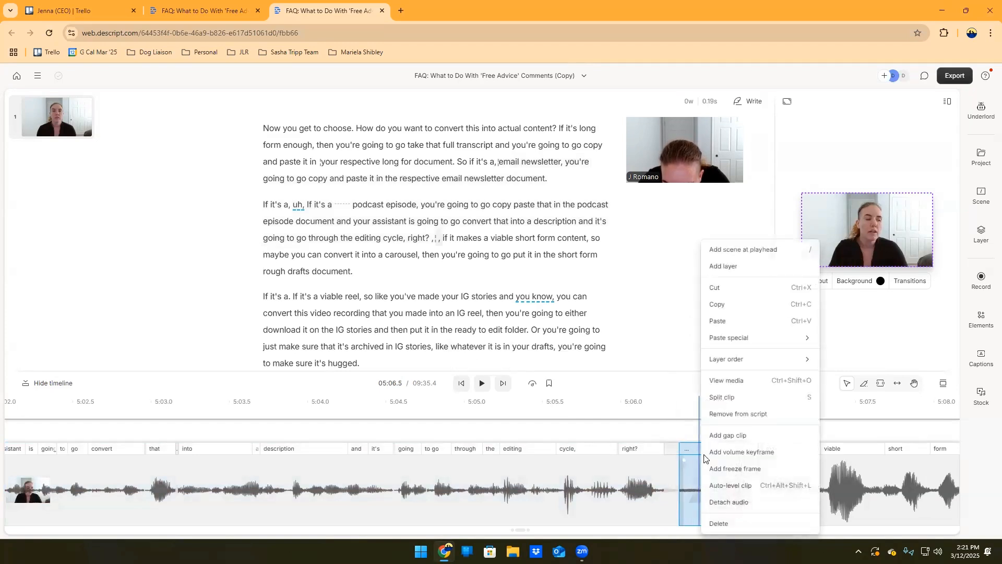
pyautogui.click(720, 411)
pyautogui.rightClick(691, 494)
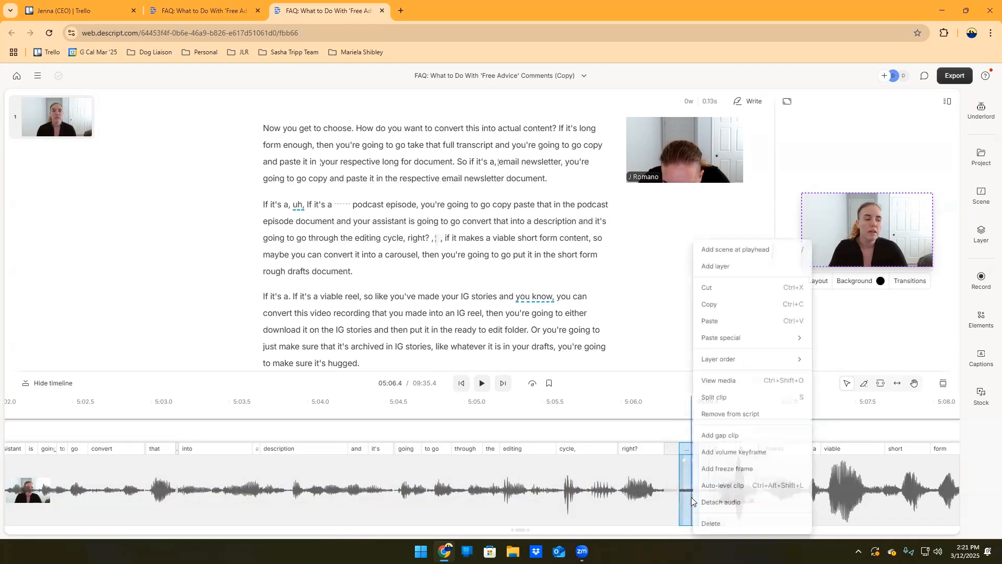
pyautogui.click(710, 523)
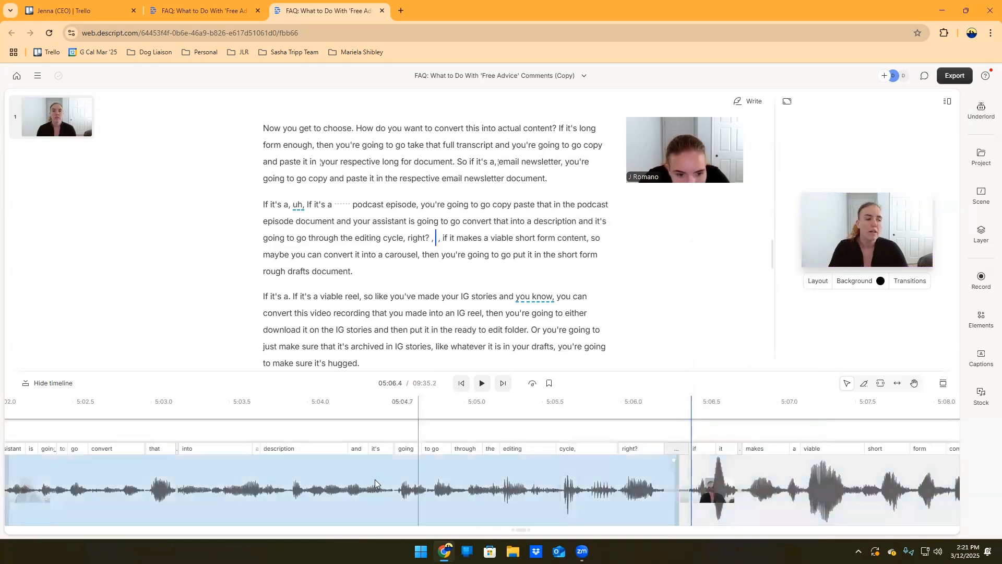
# - Replay from "it's going to go through the editing cycle" past the shortened pause to "then you're going to go"
pyautogui.click(374, 479)
pyautogui.click(481, 383)
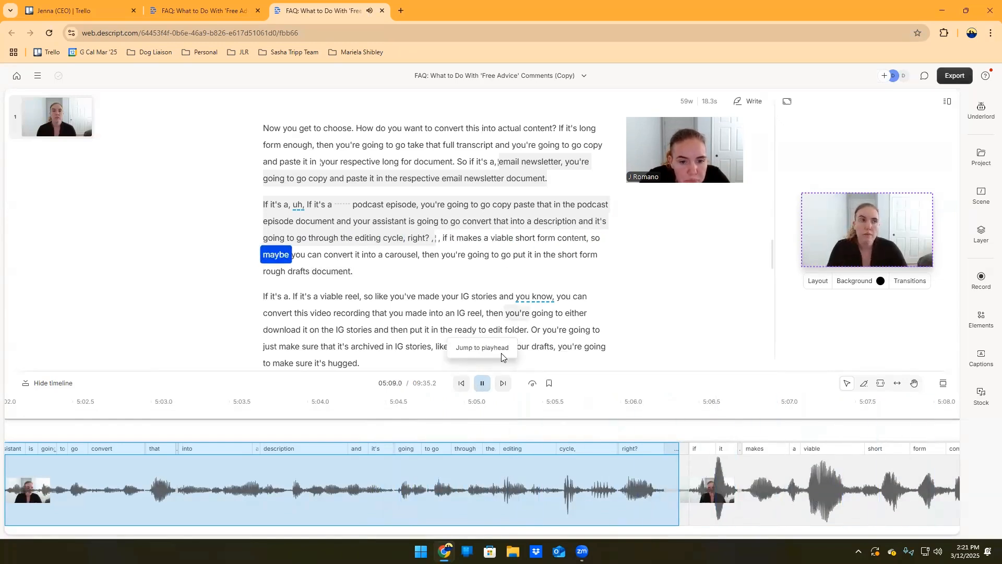
pyautogui.click(482, 386)
# - Inspect the pause after "pulling all of those answers", open Regenerate for the word "answers" and close it without regenerating
pyautogui.scroll(-2, 525, 290)
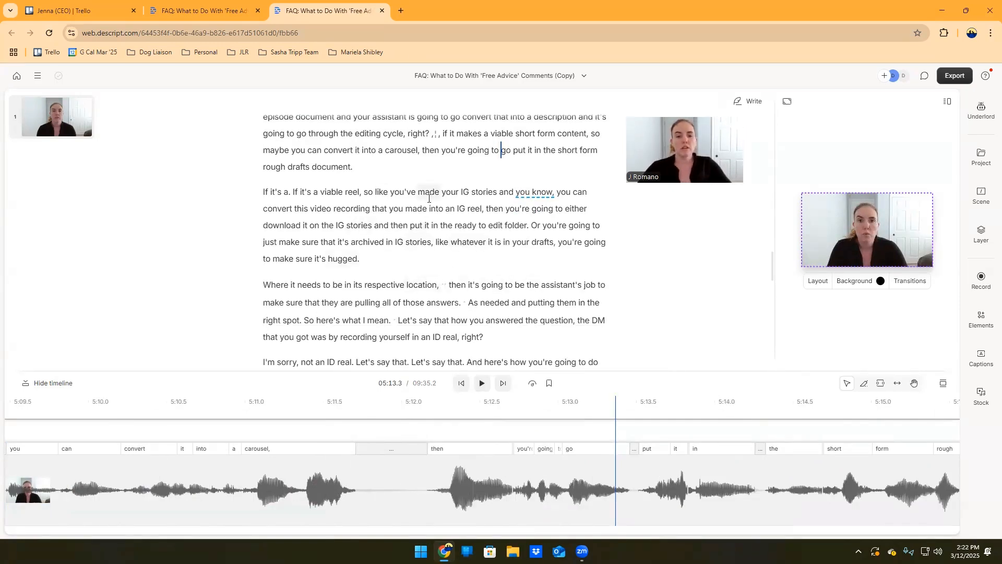
pyautogui.doubleClick(455, 305)
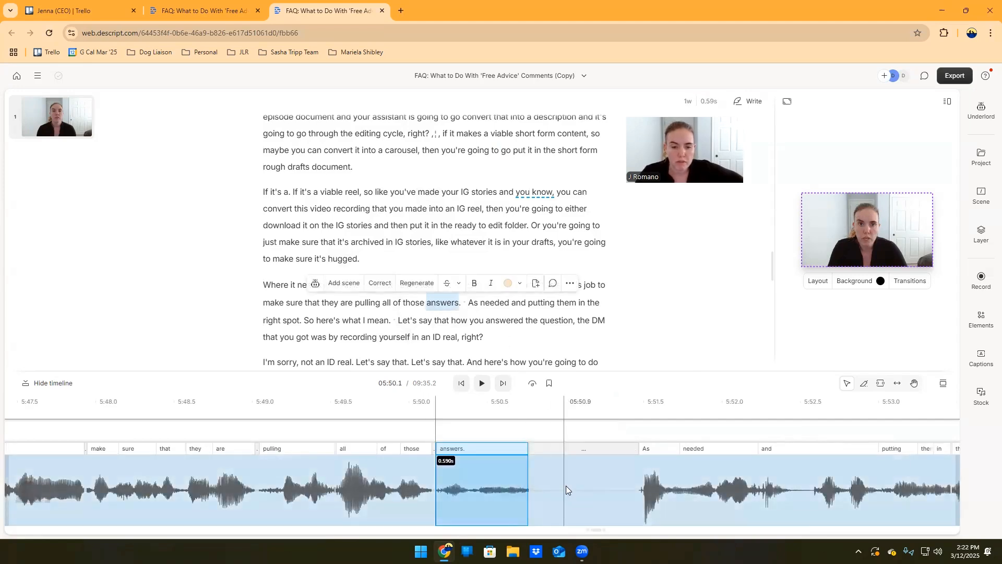
pyautogui.click(464, 302)
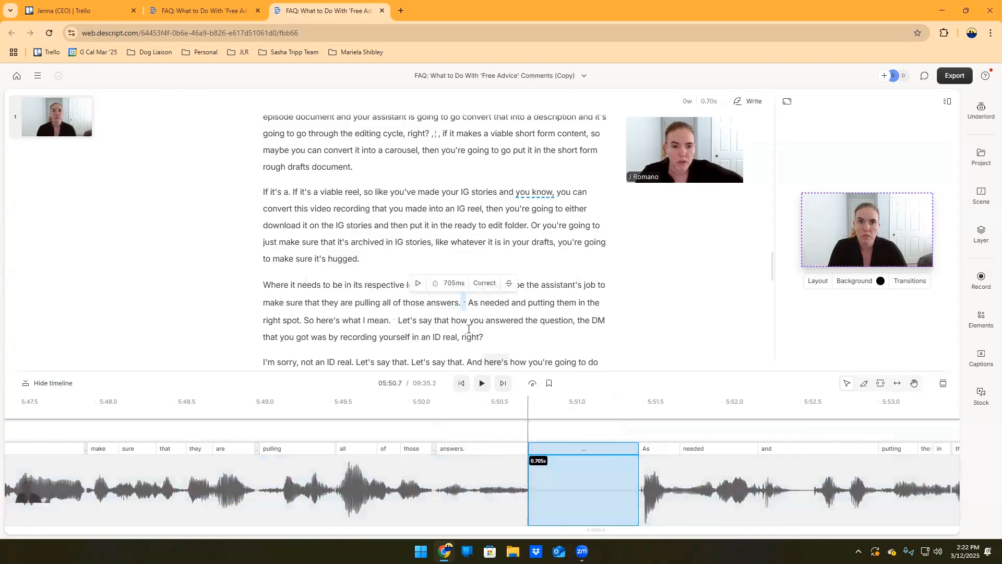
pyautogui.doubleClick(437, 302)
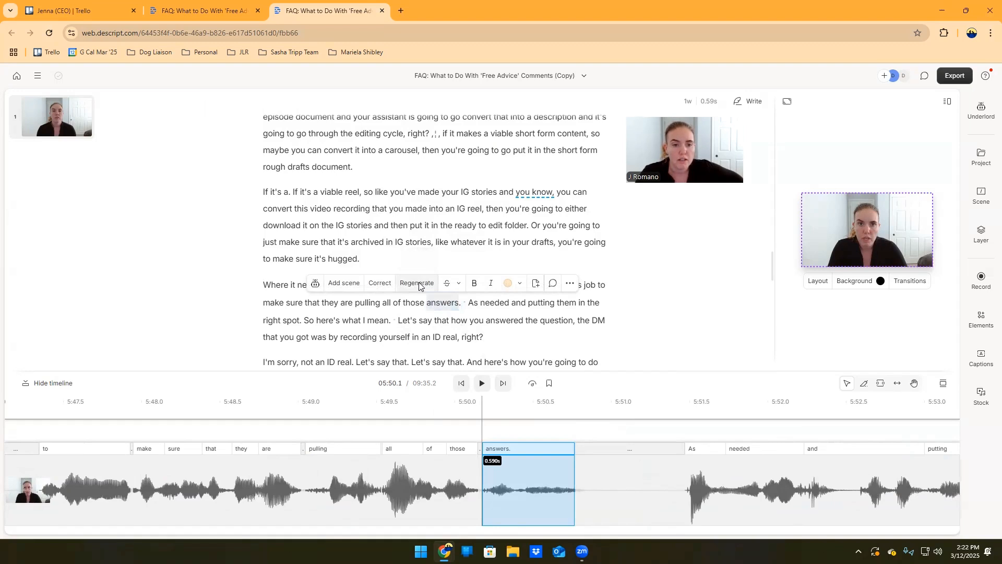
pyautogui.click(419, 284)
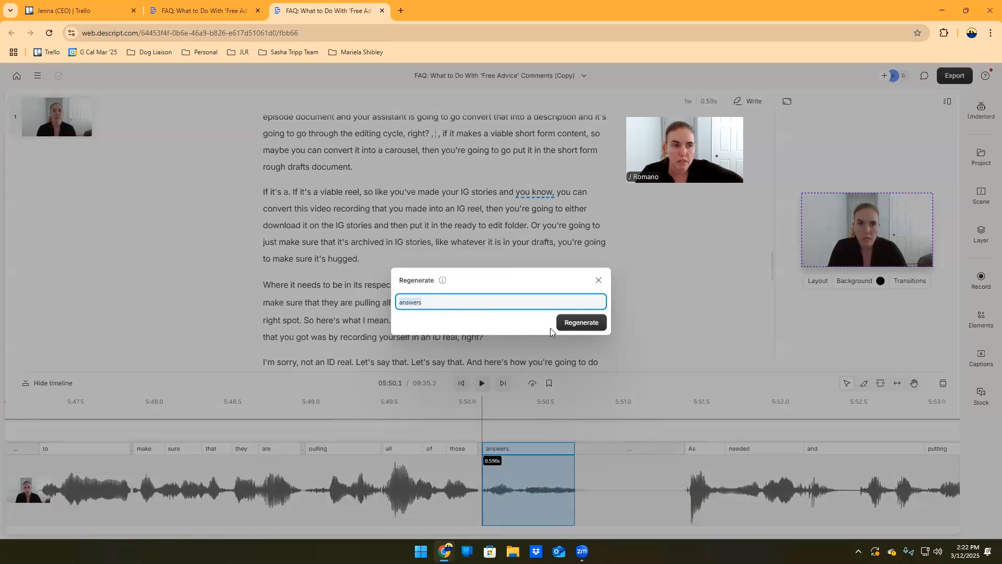
pyautogui.click(599, 281)
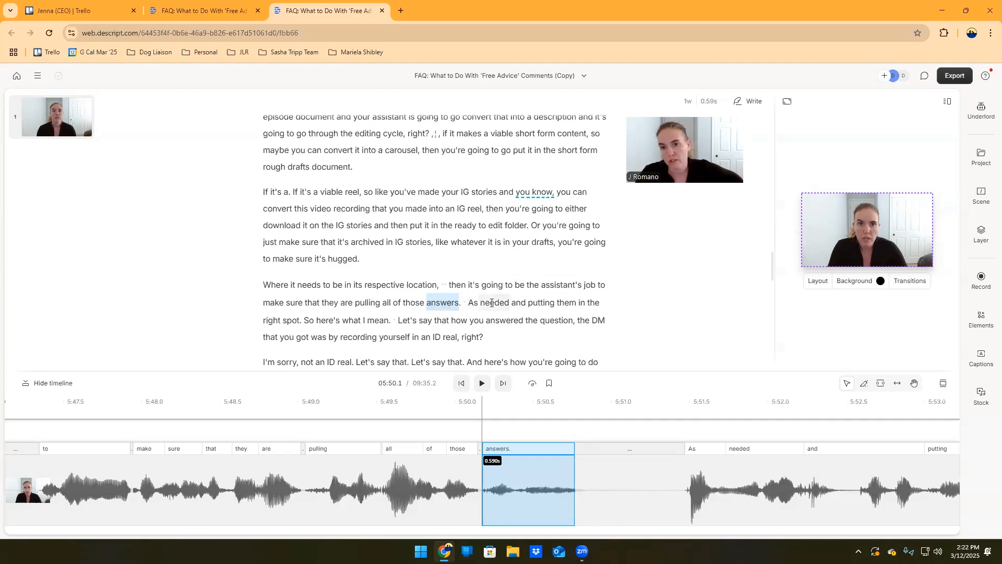
# - Select the words "pulling all of" before "those answers" in the transcript
pyautogui.click(364, 320)
pyautogui.moveTo(356, 304); pyautogui.dragTo(400, 303)
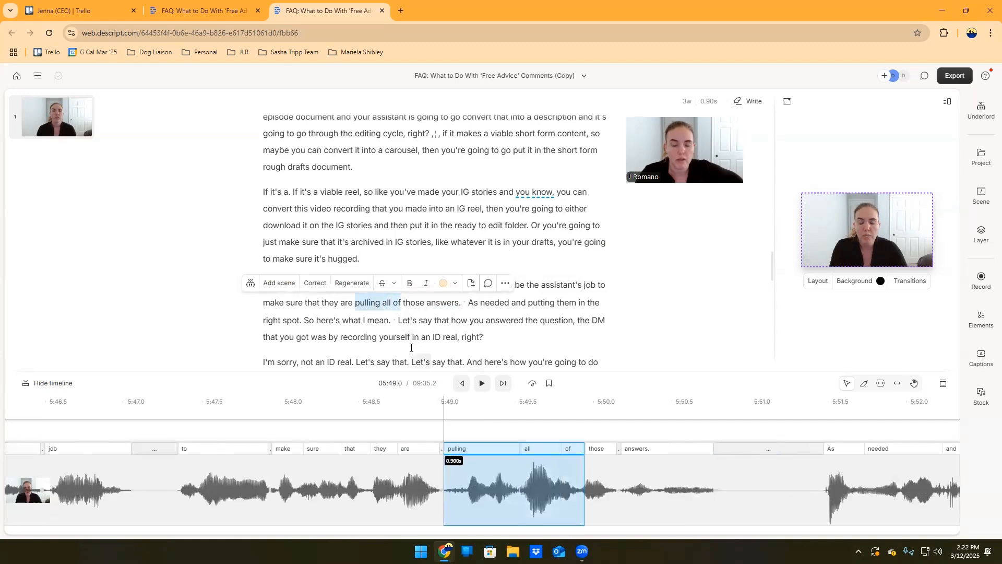